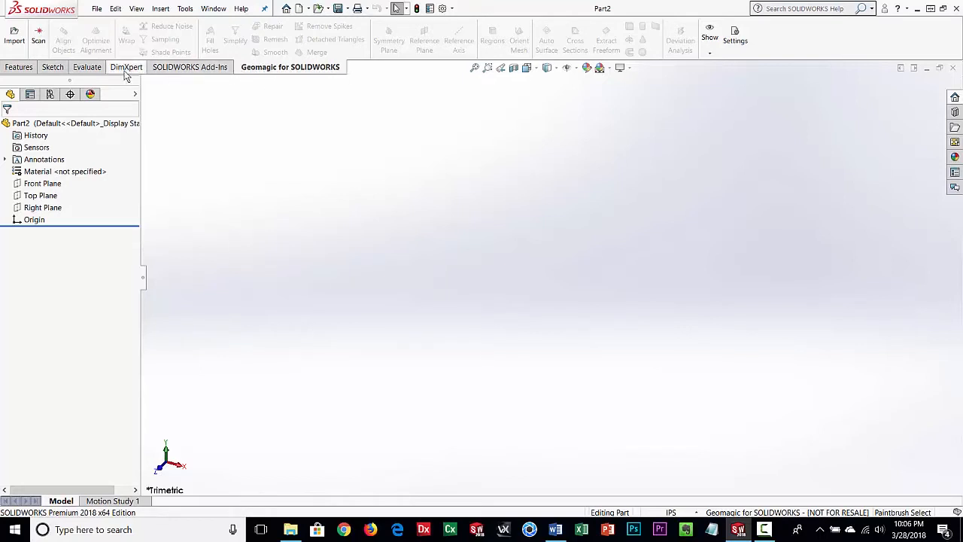
Step: Import the scan mesh EMS_Mouse_Demo_Start_inches.stl using inches as the units
click(64, 69)
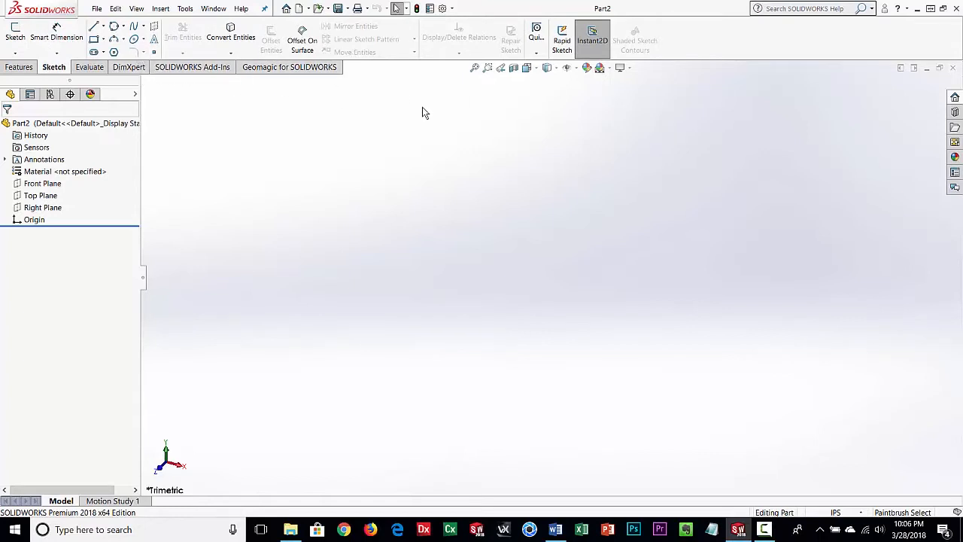
click(290, 69)
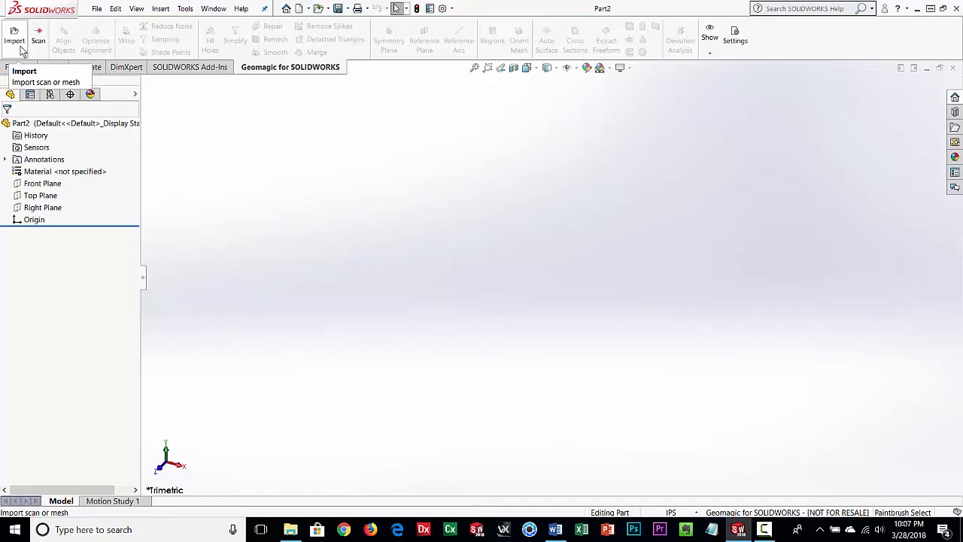
click(23, 50)
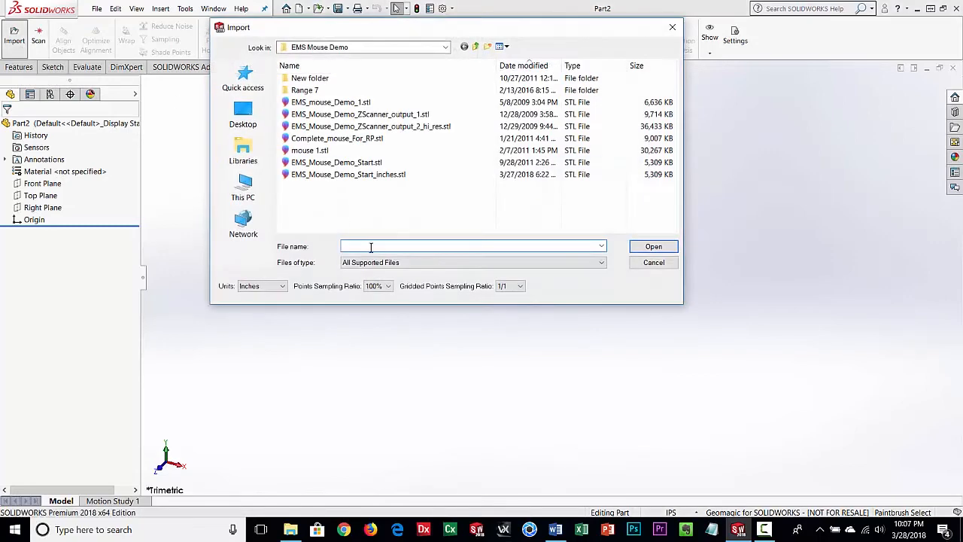
click(356, 176)
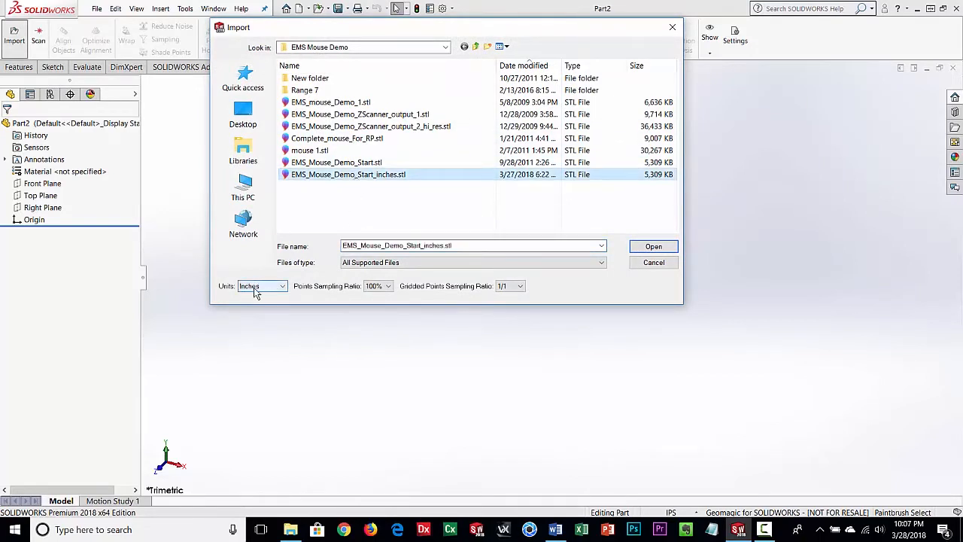
click(650, 250)
Step: Examine the imported mouse mesh from above, from the sides and from the end, including its holes and lower boundary
middle_drag(461, 435, 444, 178)
middle_drag(508, 316, 406, 447)
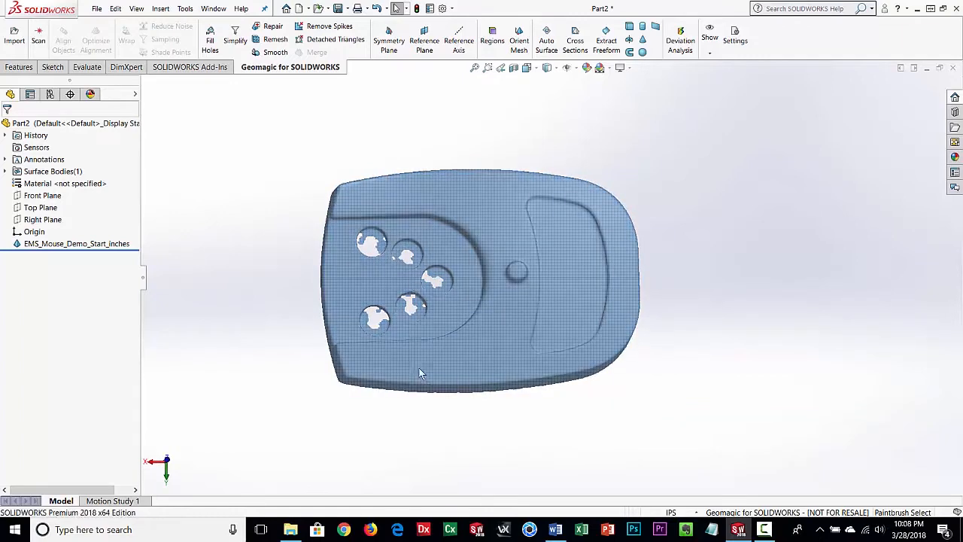
middle_drag(449, 423, 496, 441)
middle_drag(332, 267, 459, 336)
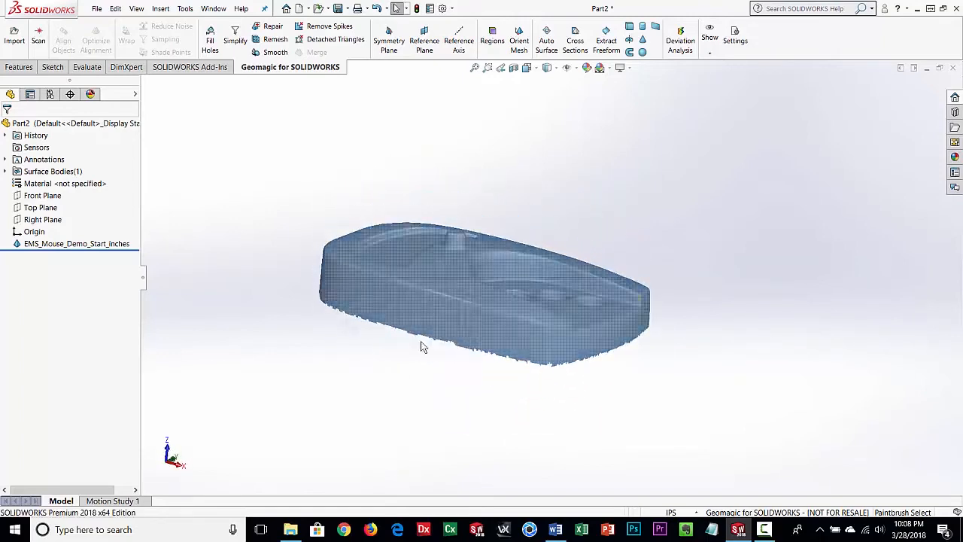
scroll(456, 355, up, 2)
scroll(458, 355, down, 4)
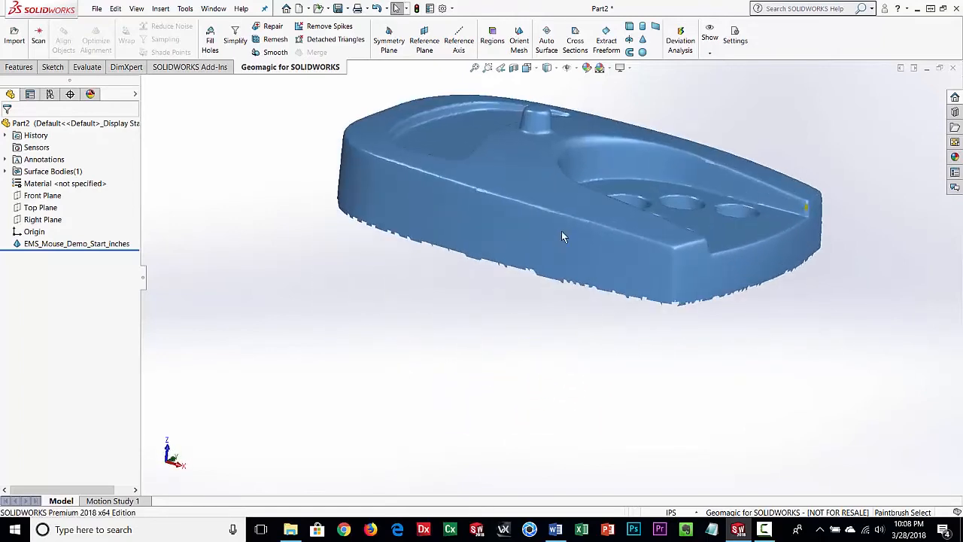
middle_drag(561, 239, 520, 317)
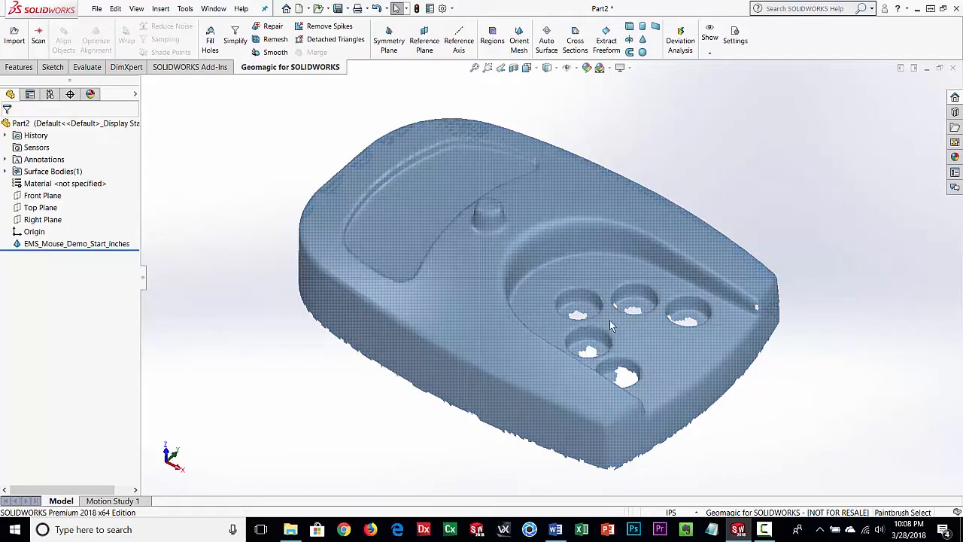
middle_drag(477, 390, 569, 321)
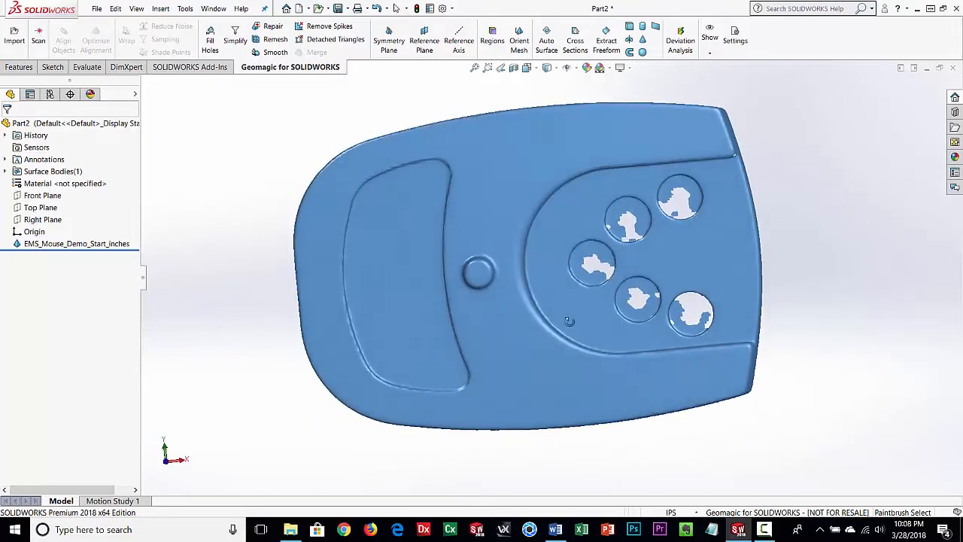
mouse_move(490, 426)
middle_down()
mouse_move(487, 187)
mouse_move(486, 218)
middle_up()
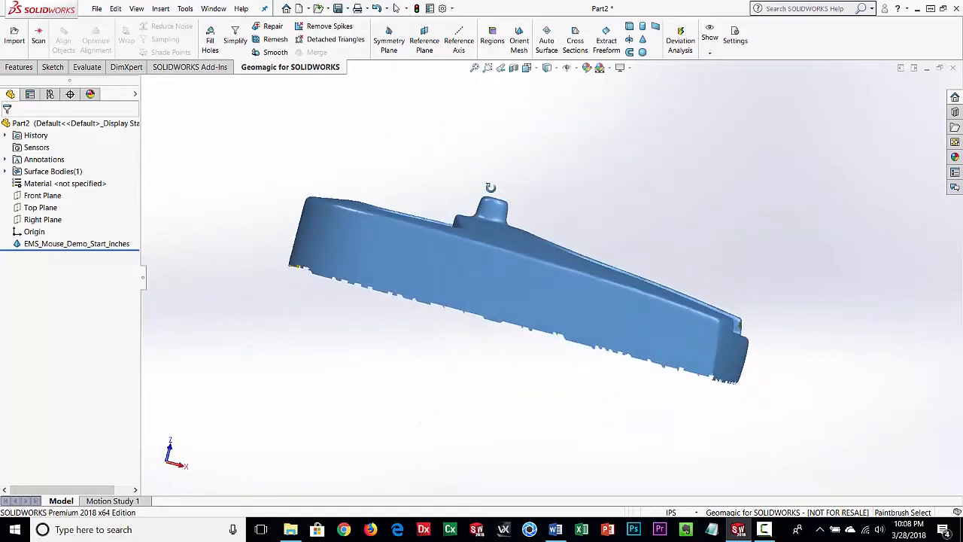
middle_drag(692, 316, 731, 209)
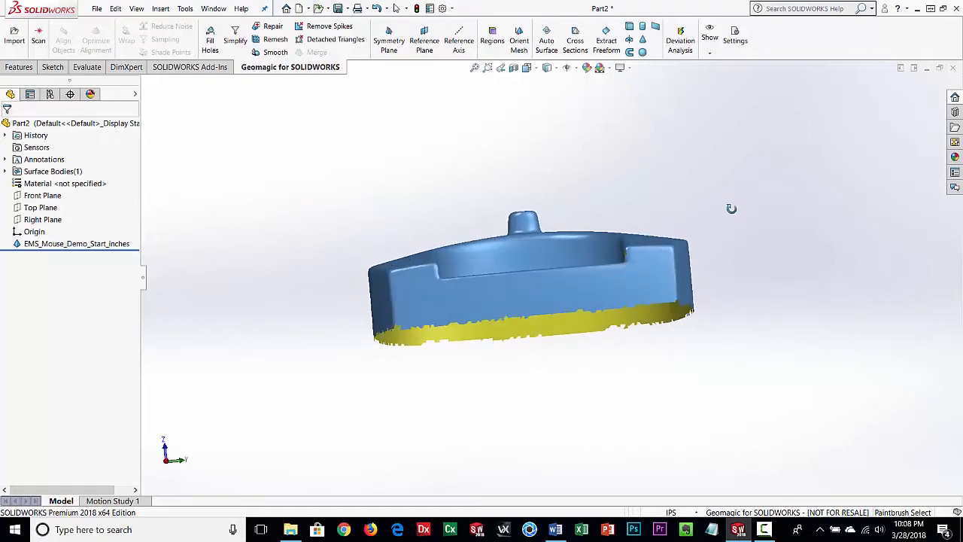
middle_drag(475, 248, 551, 362)
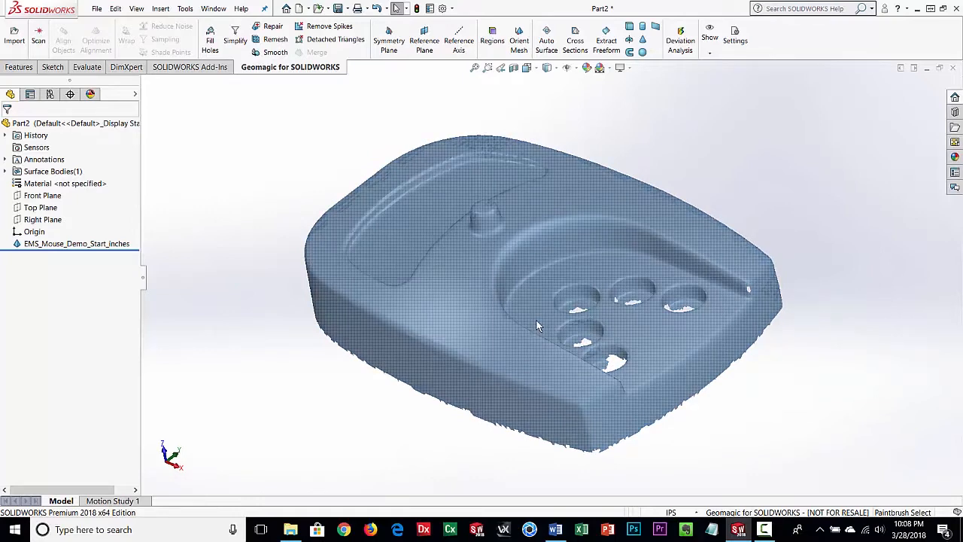
middle_drag(499, 335, 514, 319)
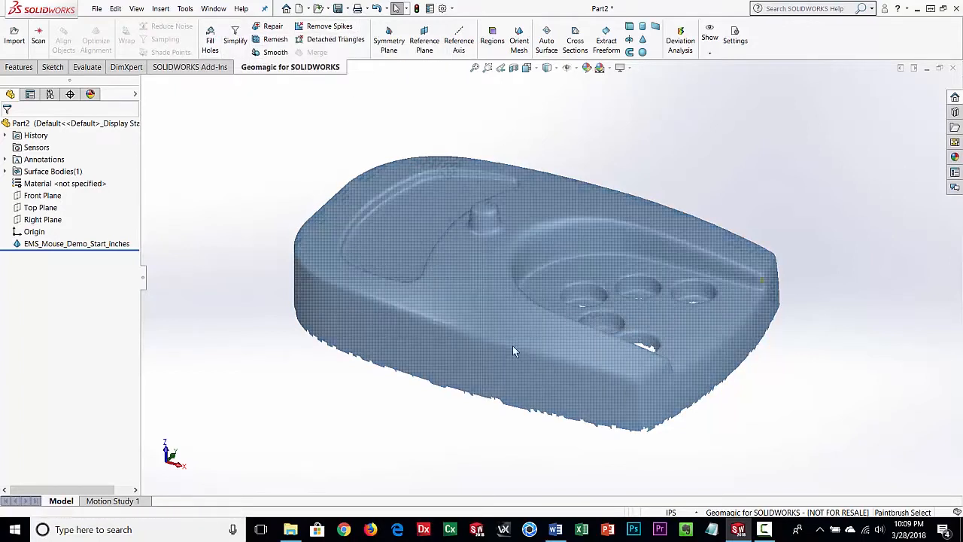
middle_drag(463, 417, 477, 444)
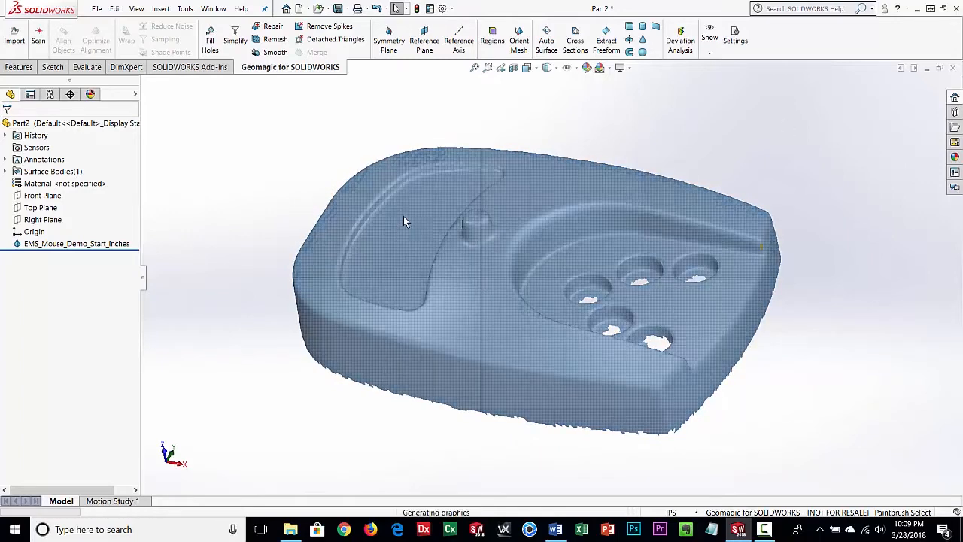
Step: Segment the mouse mesh into regions with curvature sensitivity 70 and connecting region width 60
click(494, 41)
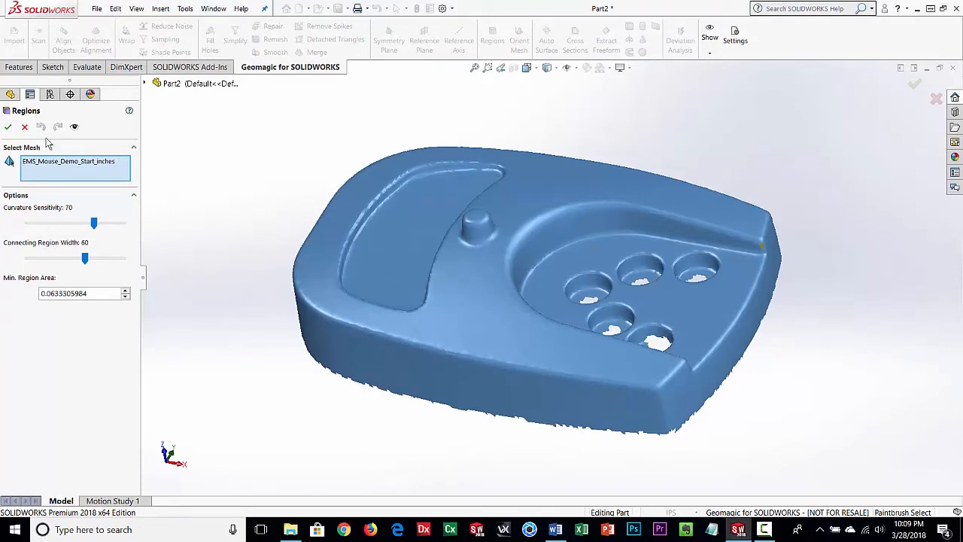
click(8, 127)
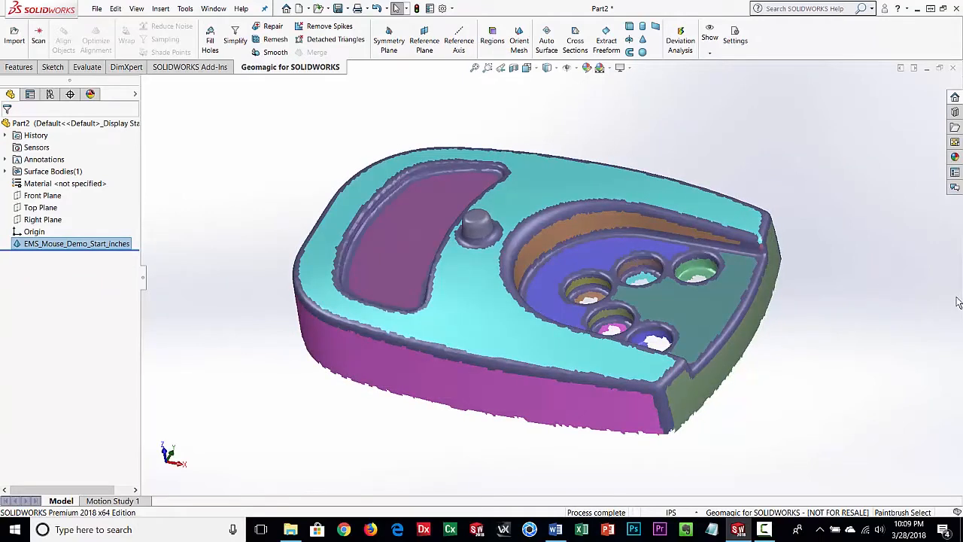
Step: Hide the region colors, show the mesh edges and examine the triangles around the post and the recessed pocket
click(709, 50)
click(732, 103)
click(710, 50)
click(726, 78)
scroll(512, 226, down, 10)
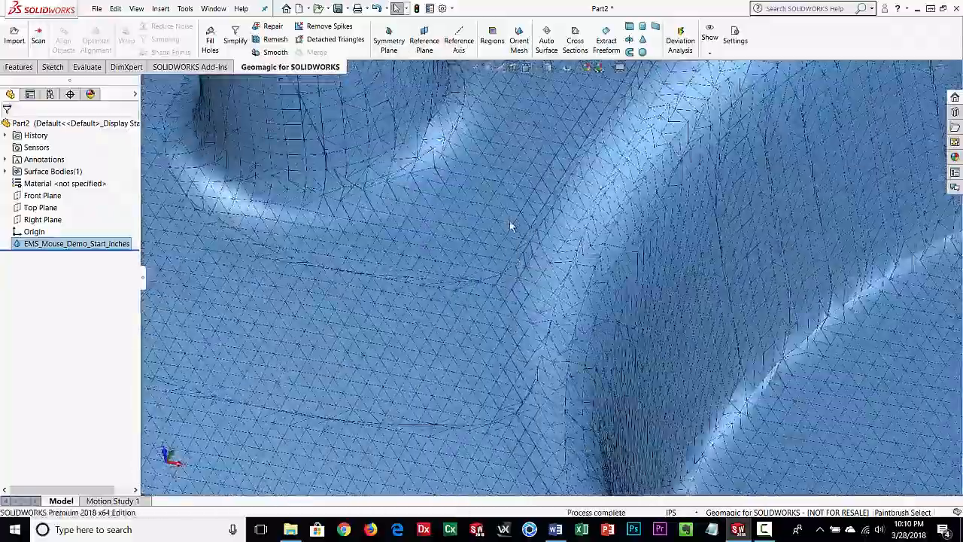
middle_drag(510, 220, 440, 281)
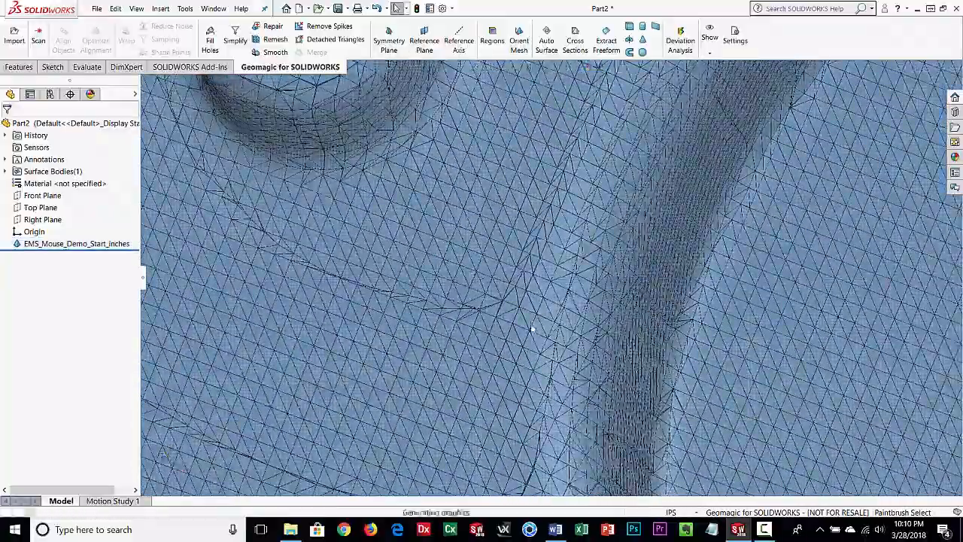
scroll(441, 287, up, 5)
scroll(504, 263, up, 8)
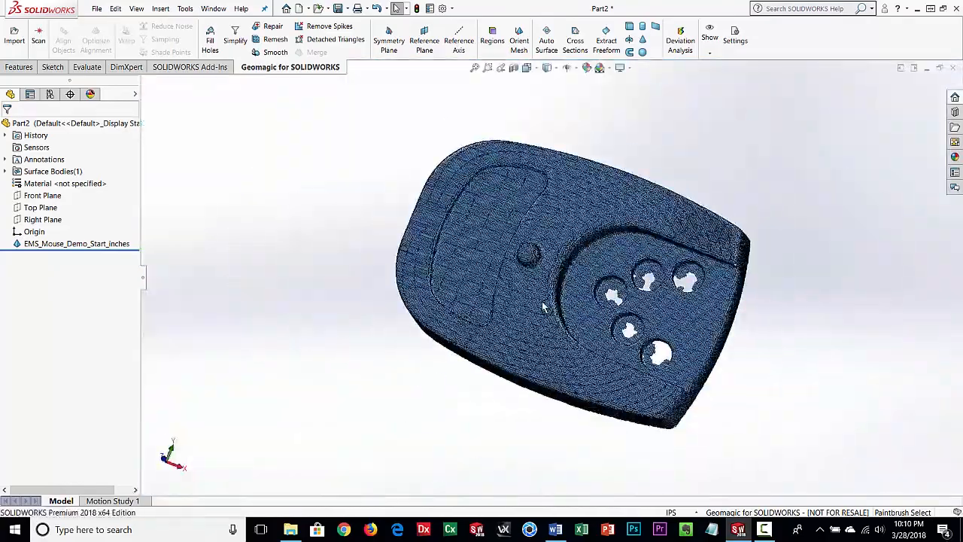
scroll(520, 237, down, 2)
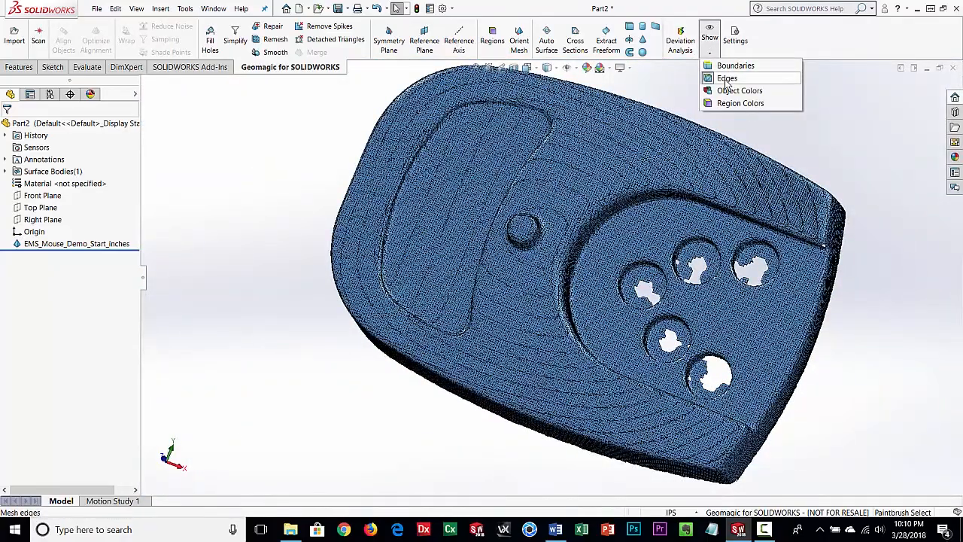
Step: Hide the mesh edges, show the region colors again and review the segmented regions on the mouse
click(722, 78)
click(710, 45)
click(728, 104)
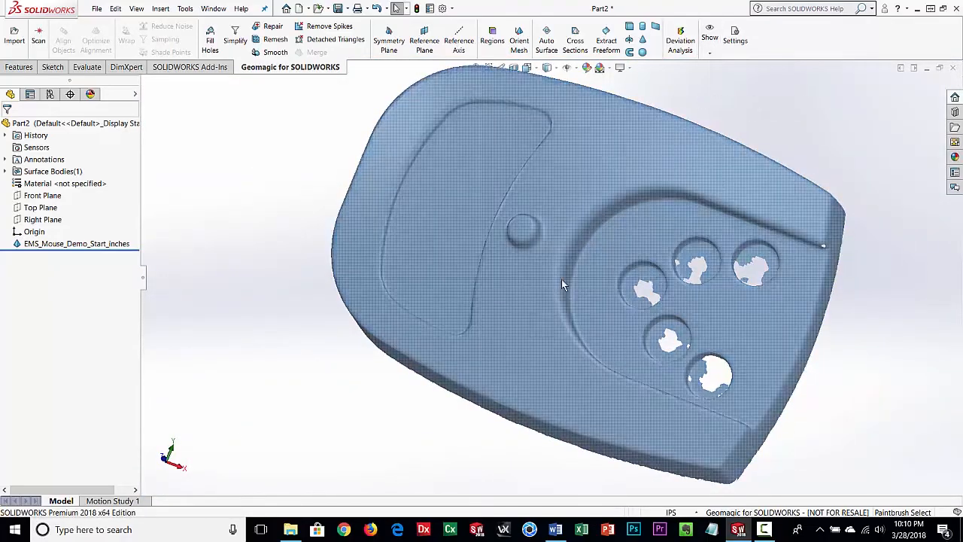
middle_drag(613, 259, 480, 227)
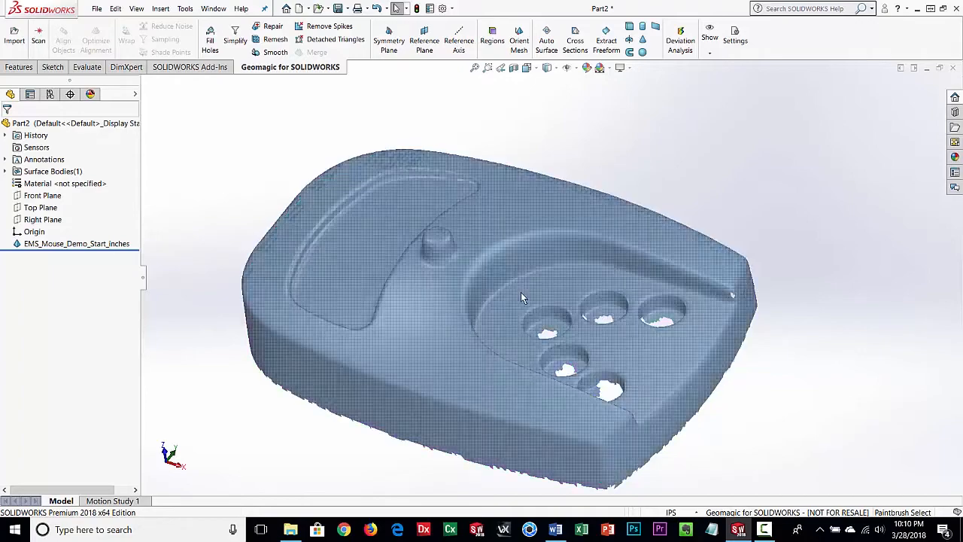
mouse_move(388, 373)
middle_down()
mouse_move(389, 283)
mouse_move(380, 373)
middle_up()
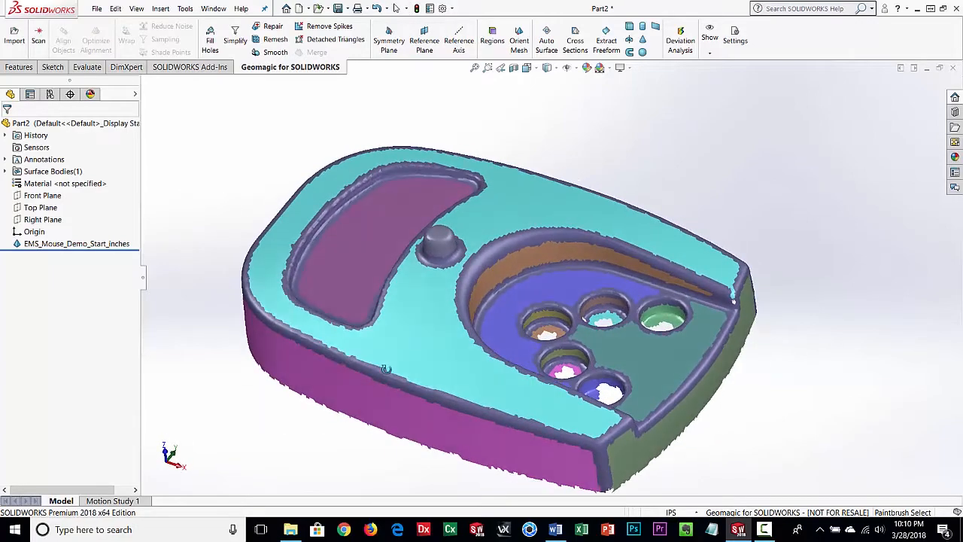
scroll(467, 325, down, 3)
scroll(467, 325, up, 3)
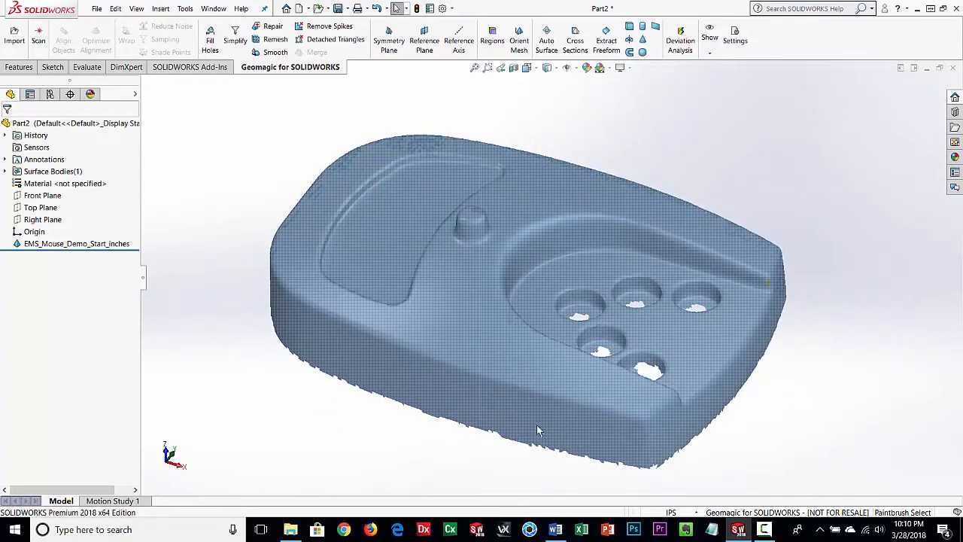
Step: Select the Front Plane and inspect its position relative to the mesh in the Bottom view
click(35, 196)
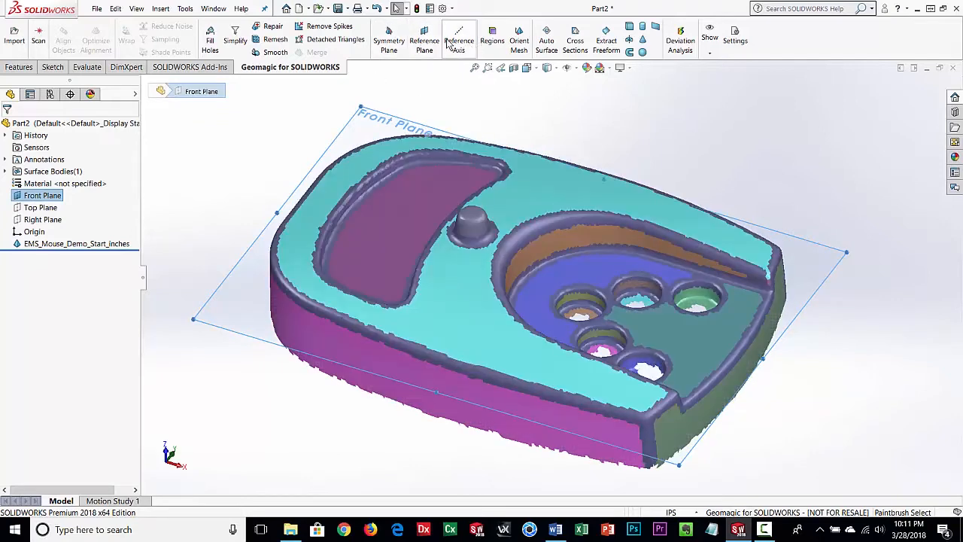
click(535, 68)
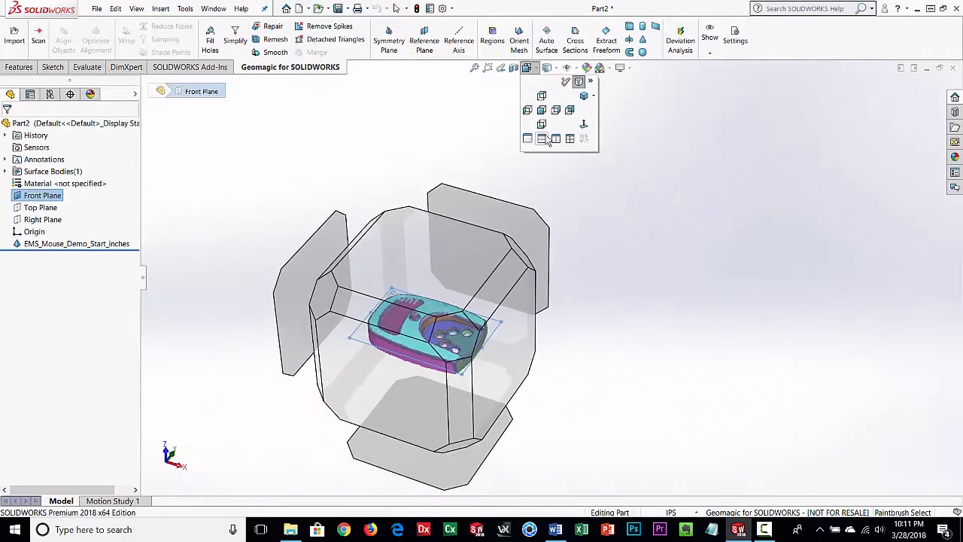
click(542, 125)
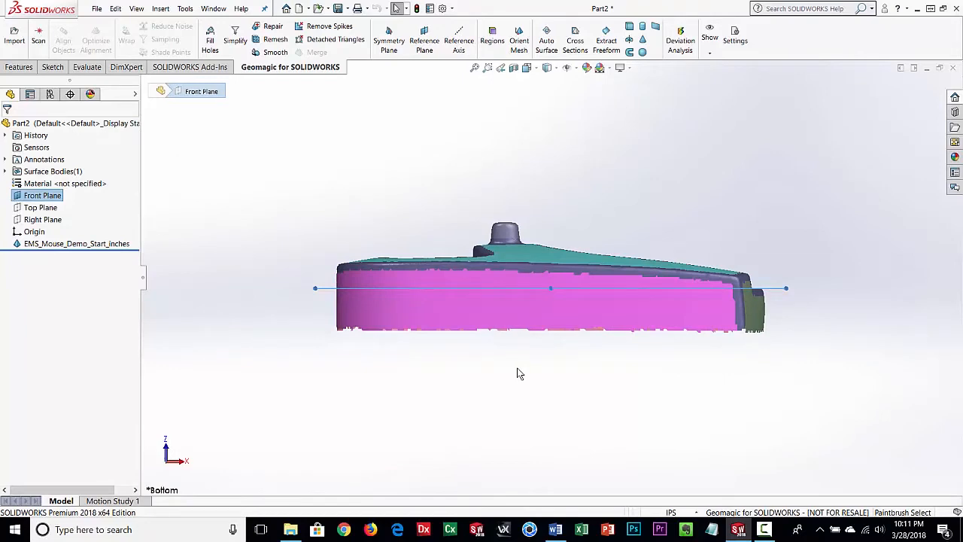
middle_drag(570, 301, 586, 334)
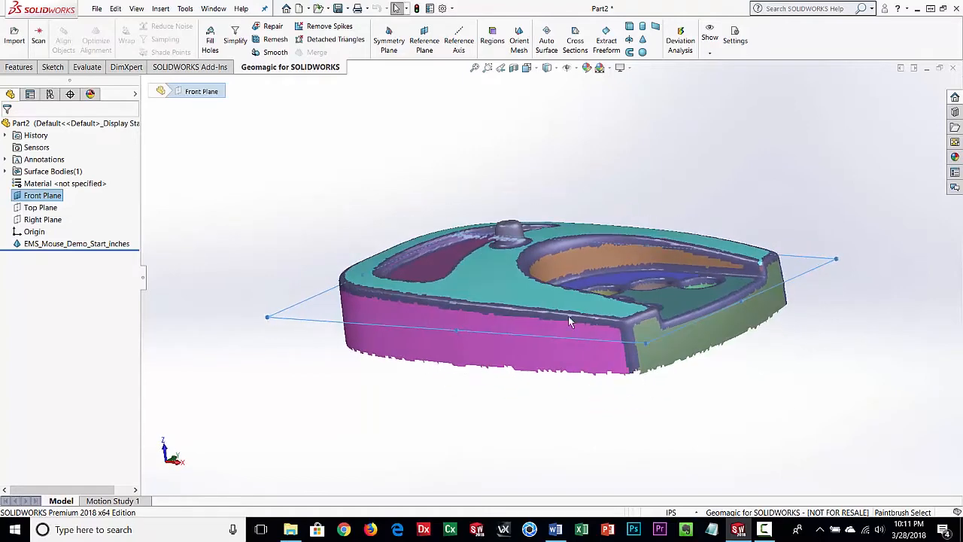
Step: In the Bottom view, create a reference plane offset about 0.387 in downward from the Front Plane, at the mesh's lower edge
click(527, 68)
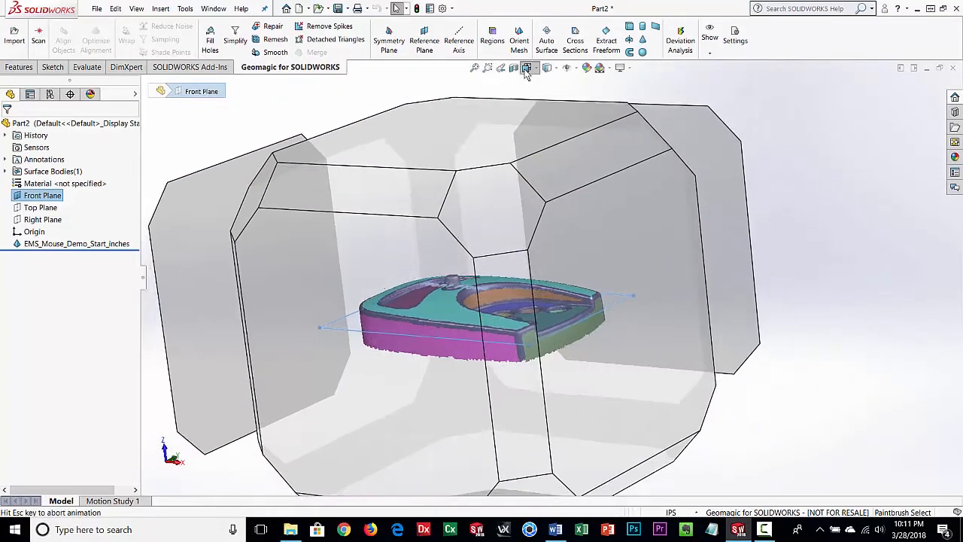
click(534, 69)
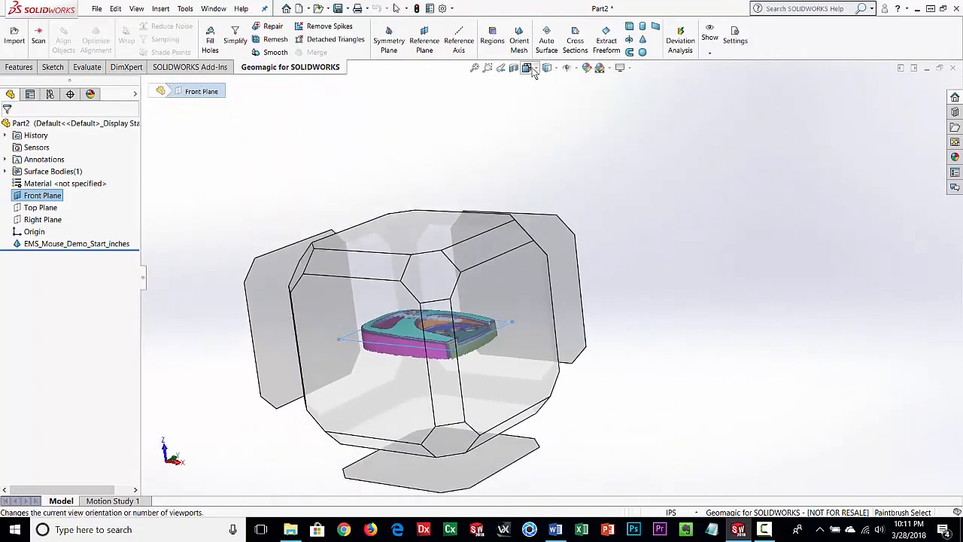
click(537, 68)
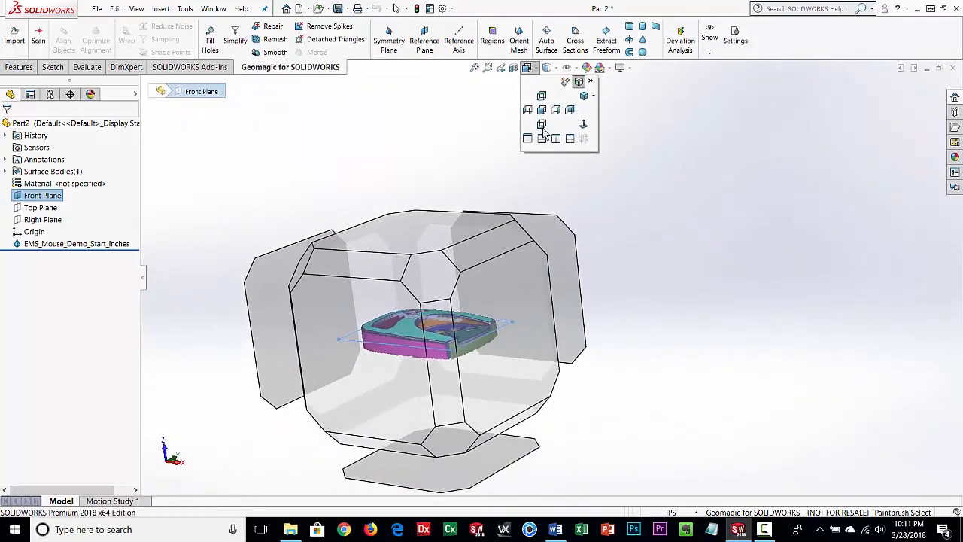
click(545, 133)
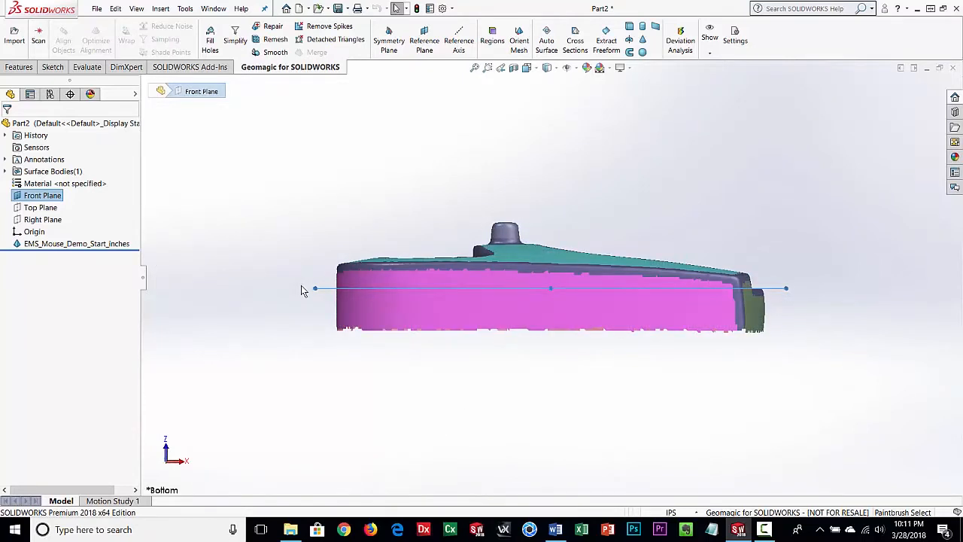
ctrl+drag(319, 288, 323, 336)
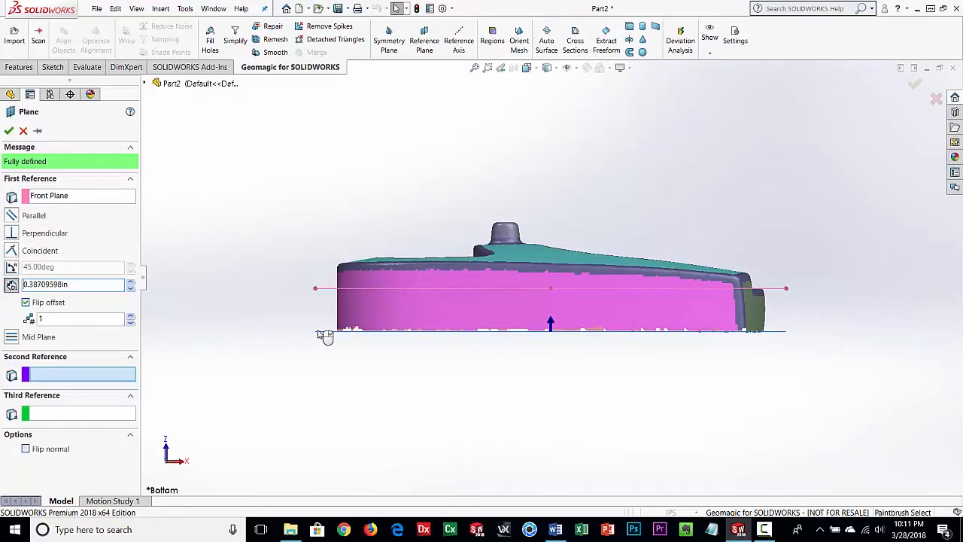
ctrl+drag(319, 331, 319, 330)
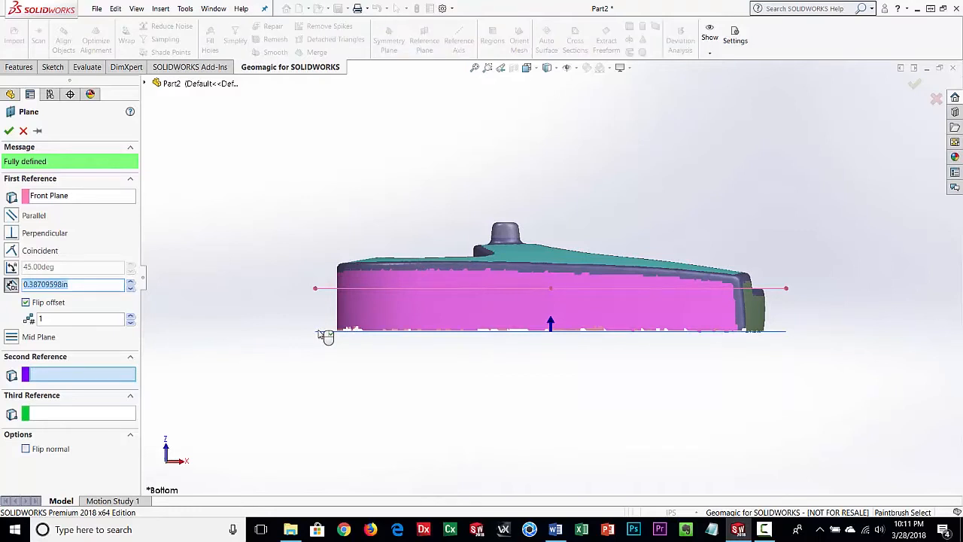
click(10, 133)
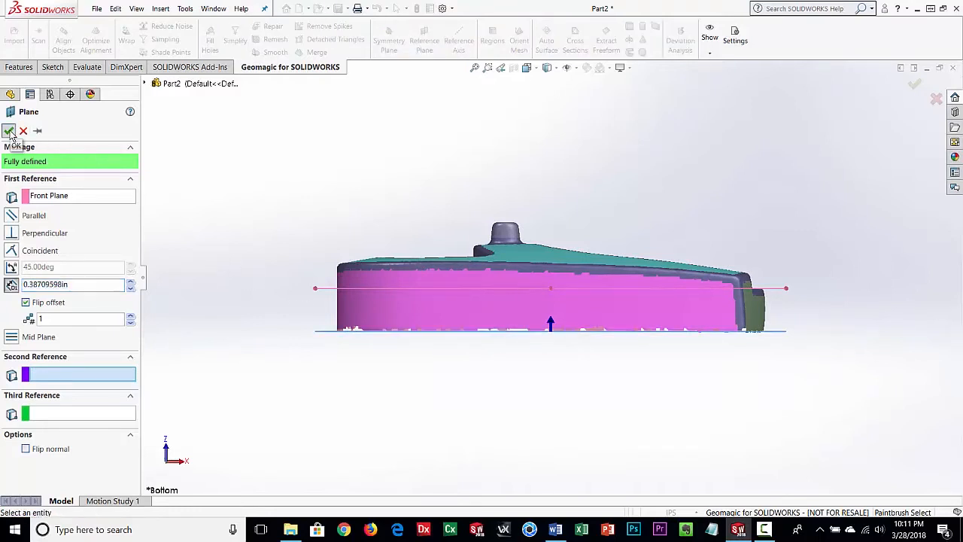
Step: Hide the Front Plane, keeping the offset plane at the mesh's lower edge visible
middle_drag(680, 263, 591, 299)
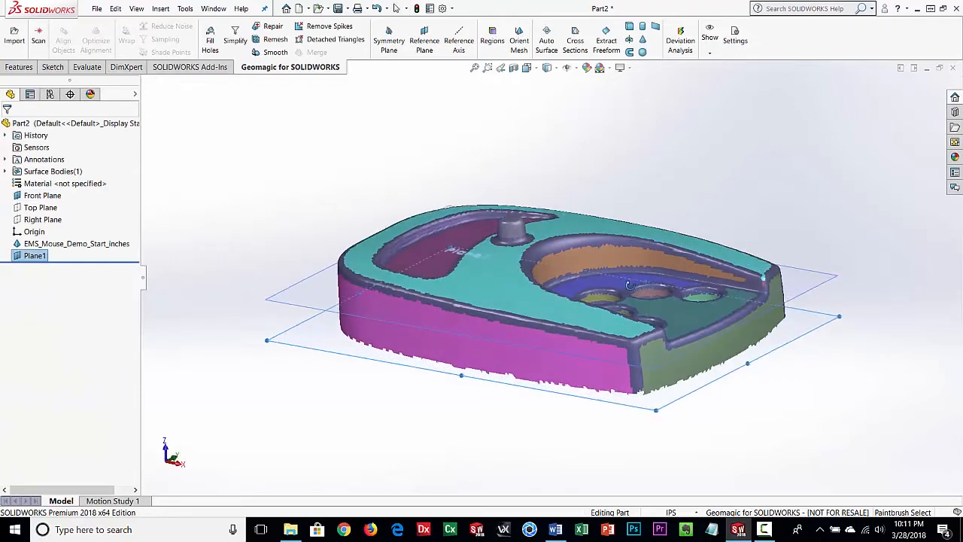
click(231, 202)
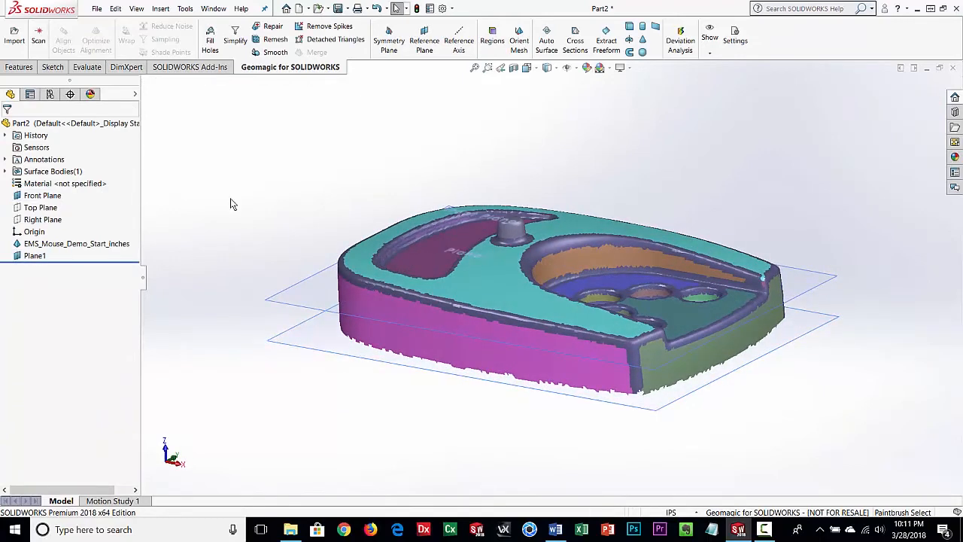
click(300, 310)
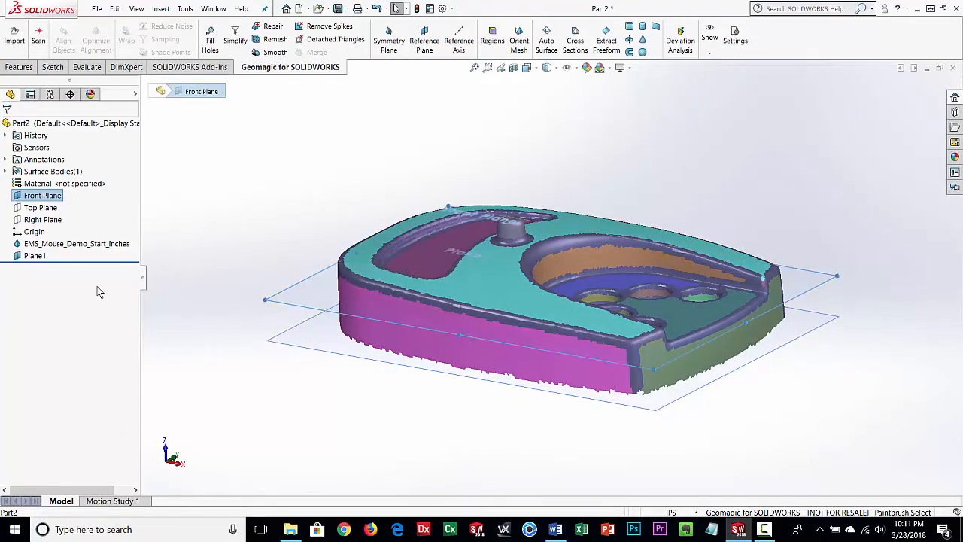
click(20, 197)
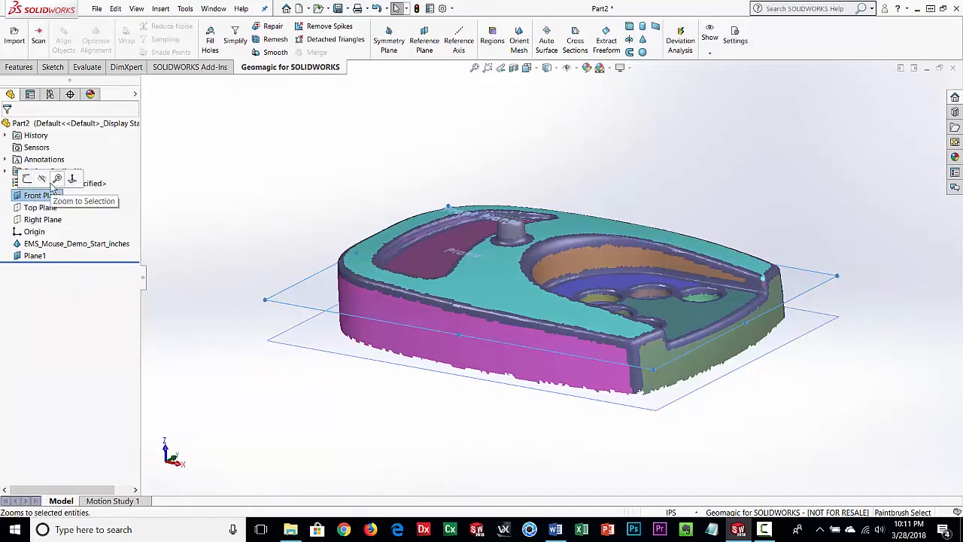
click(43, 183)
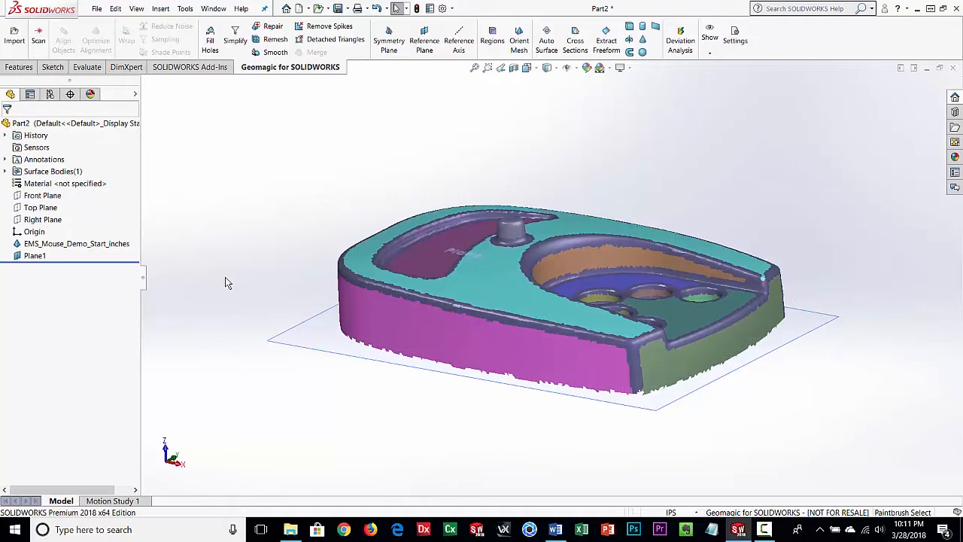
Step: Create one cross section of the mouse mesh parallel to Plane1, offset 0.10 in upward into the side walls
middle_drag(490, 396, 482, 429)
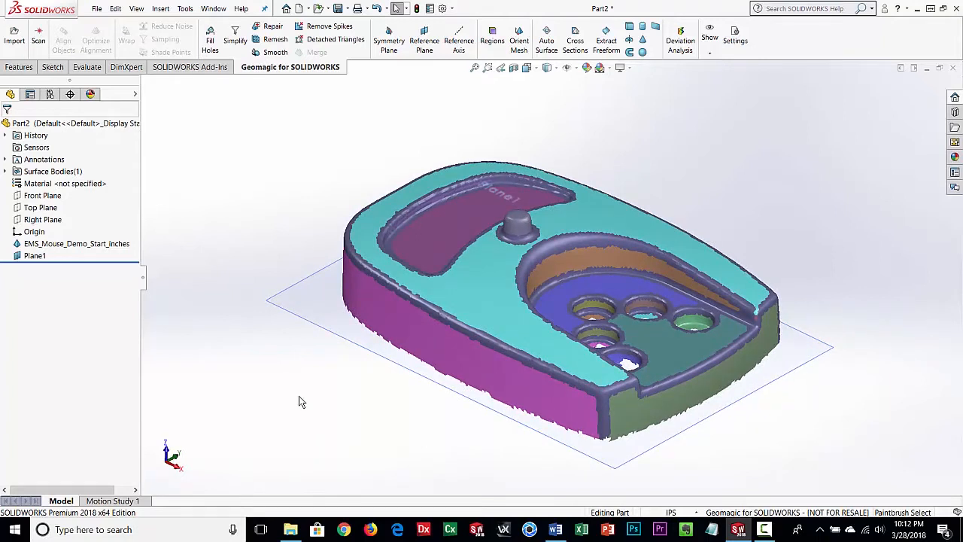
middle_drag(608, 306, 591, 316)
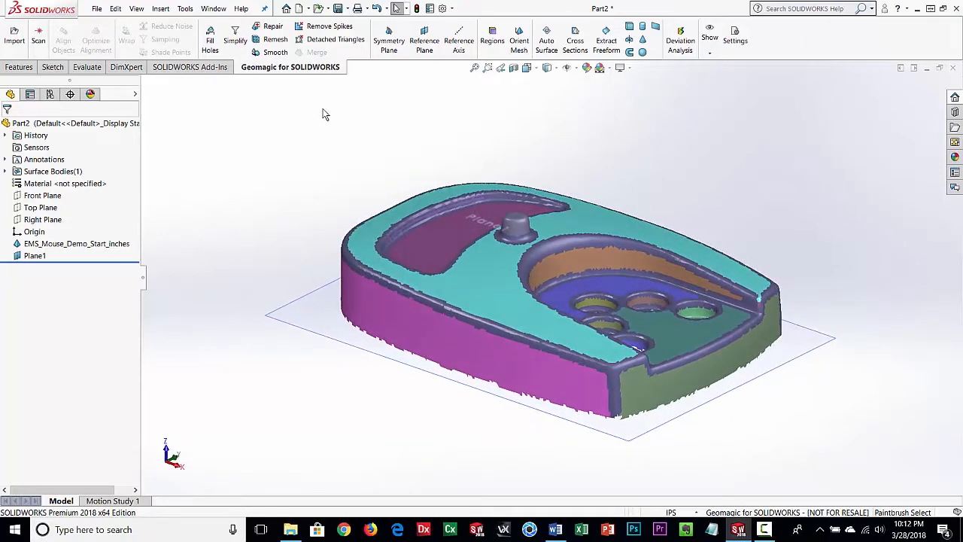
click(575, 43)
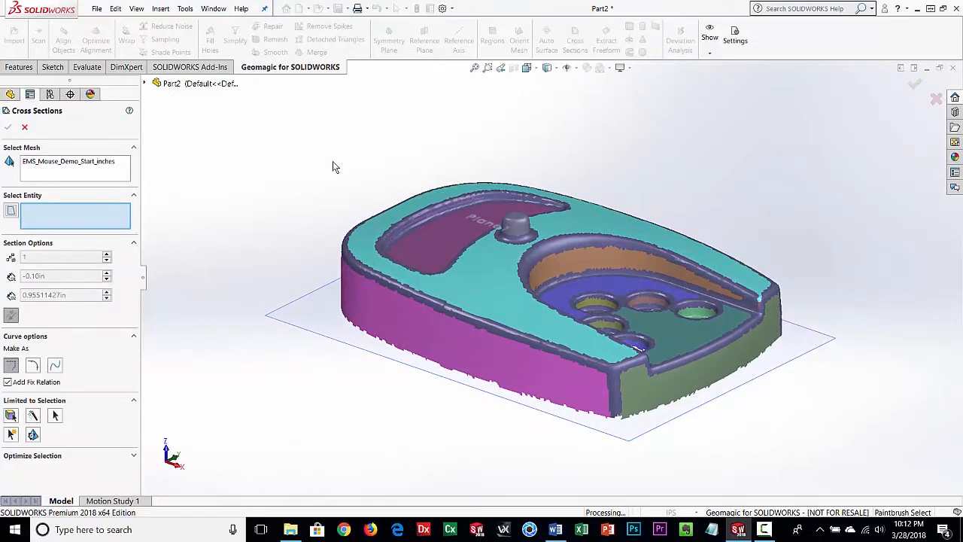
click(300, 328)
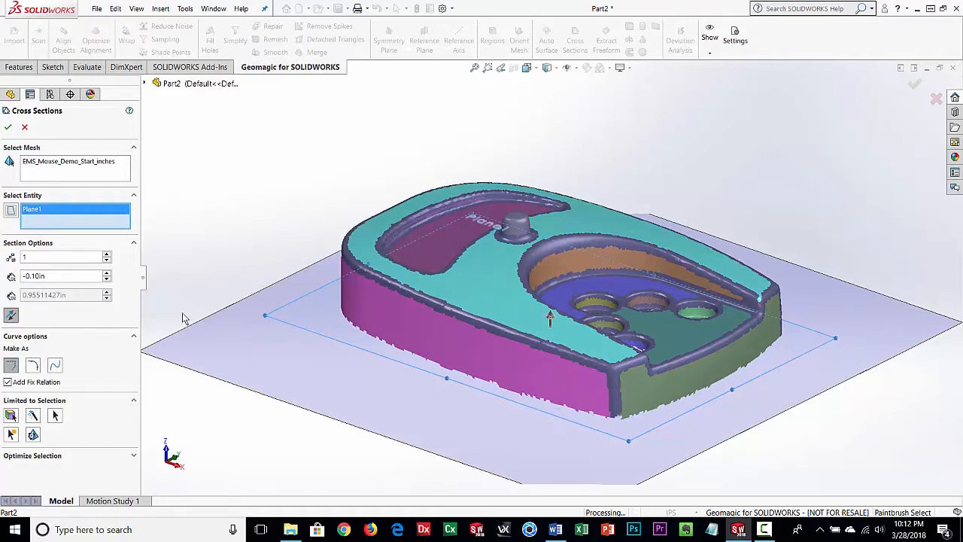
click(551, 318)
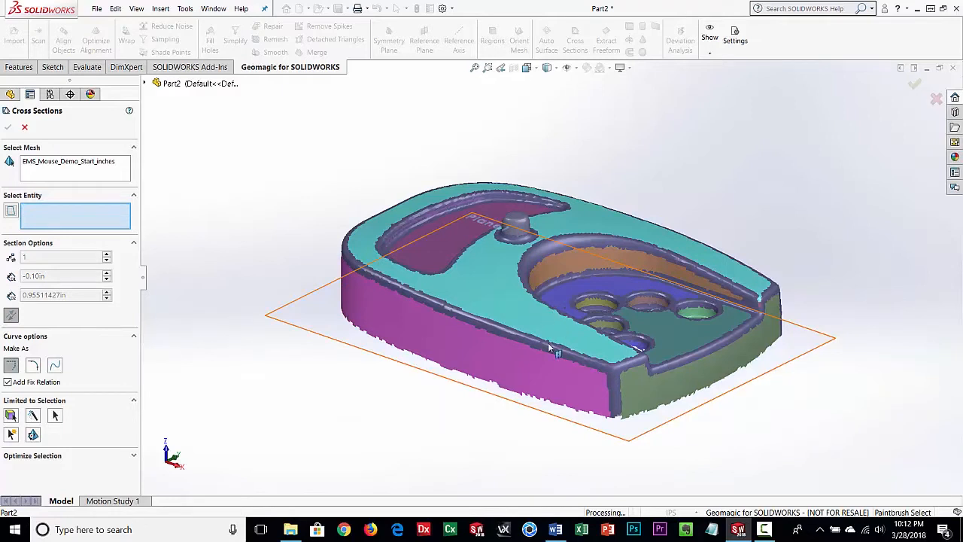
click(311, 329)
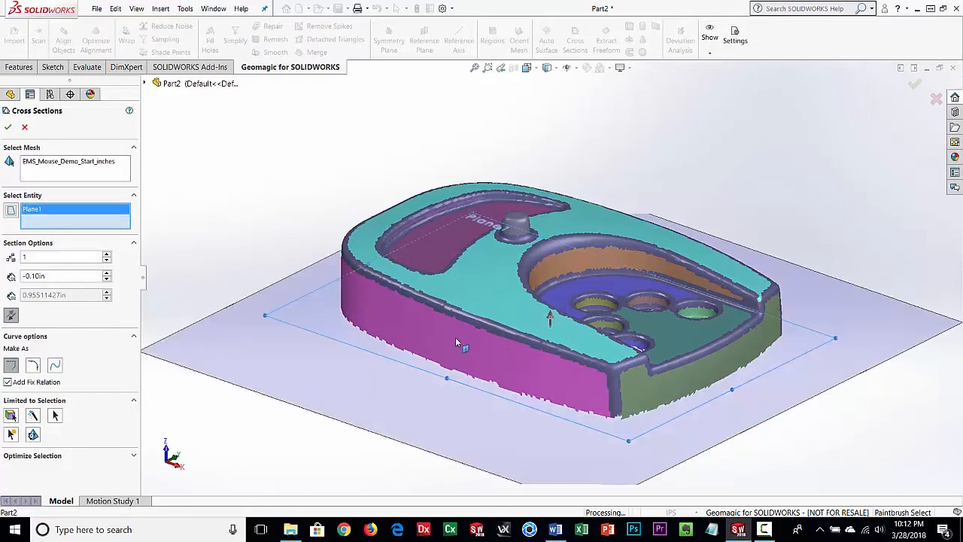
drag(552, 317, 554, 316)
double_click(46, 292)
key(BackSpace)
text(.1)
key(Return)
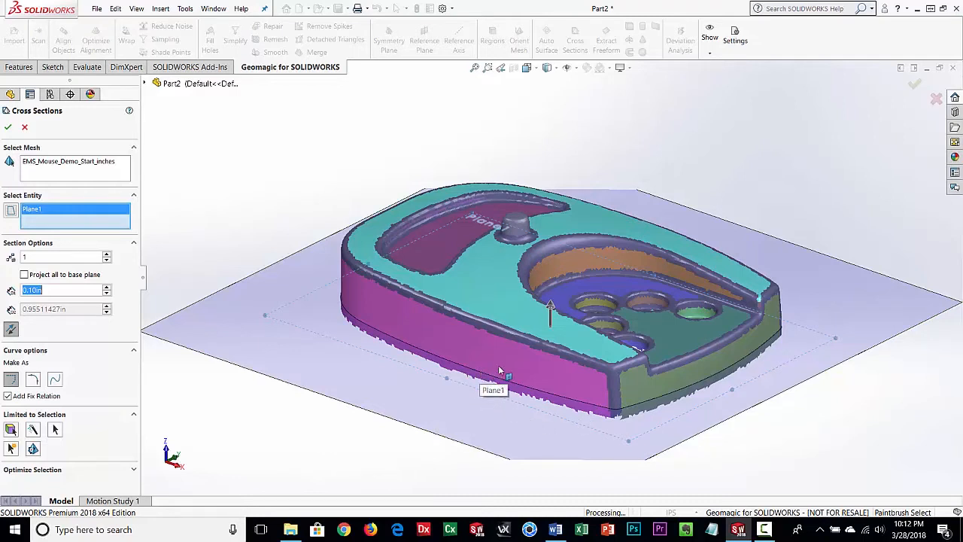
click(9, 128)
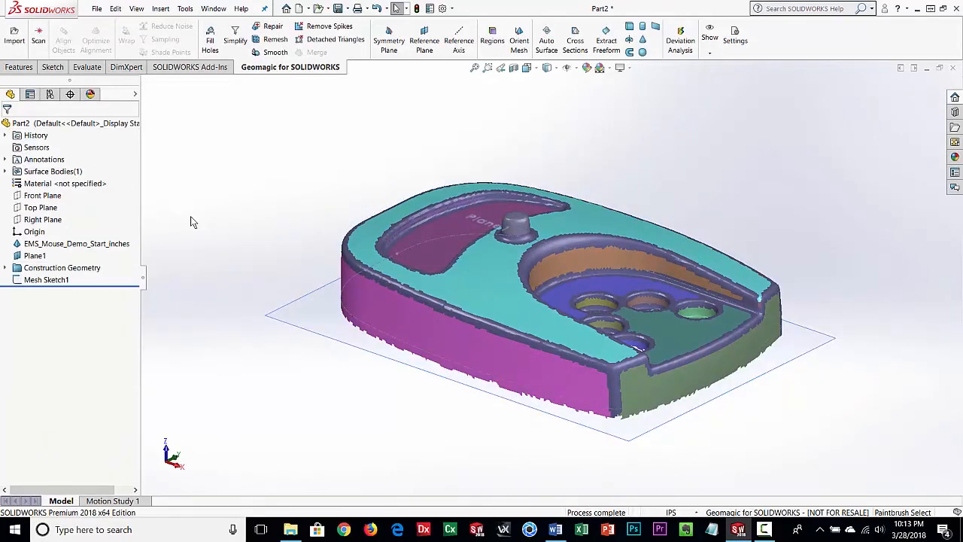
Step: Hide the EMS_Mouse_Demo_Start_inches mesh and examine the cross-section outline from above
click(21, 247)
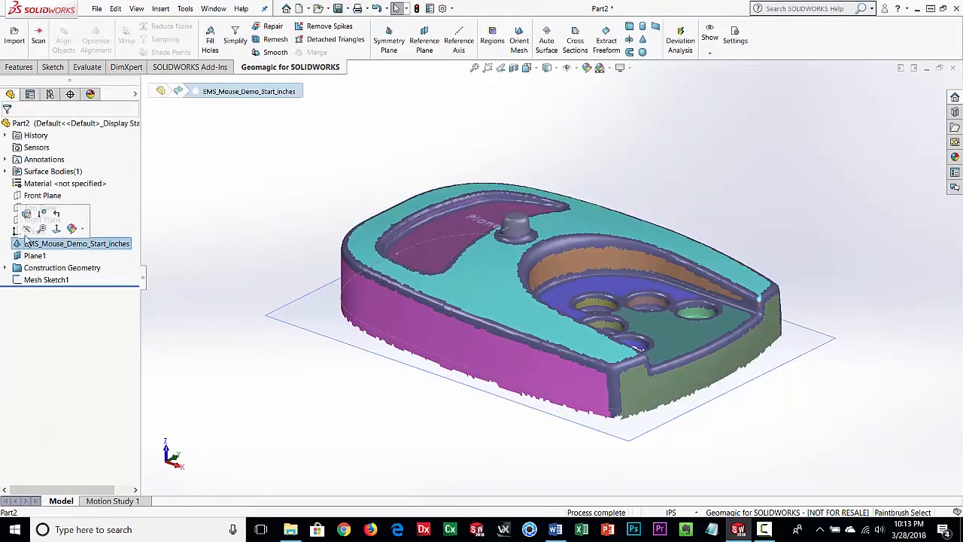
click(27, 230)
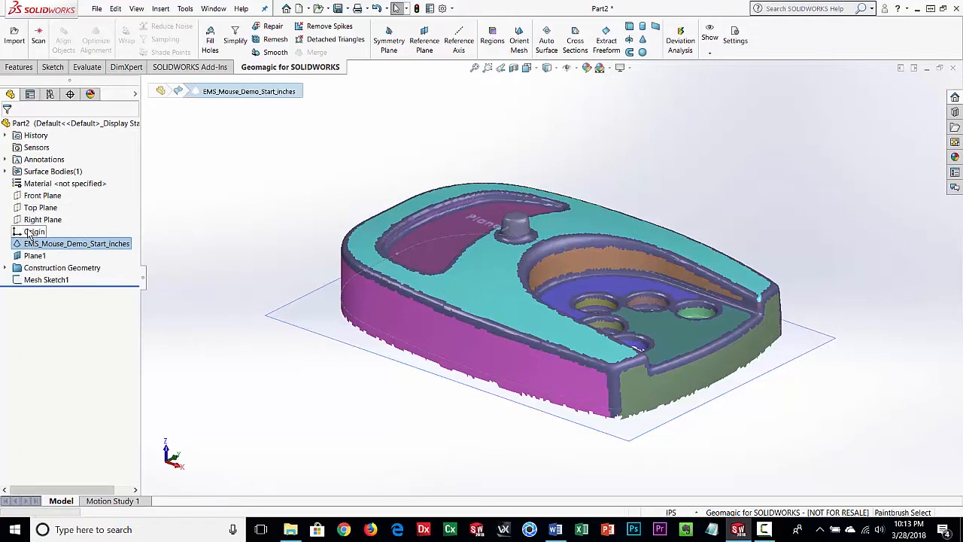
mouse_move(435, 358)
middle_down()
mouse_move(447, 303)
mouse_move(490, 417)
mouse_move(467, 496)
middle_up()
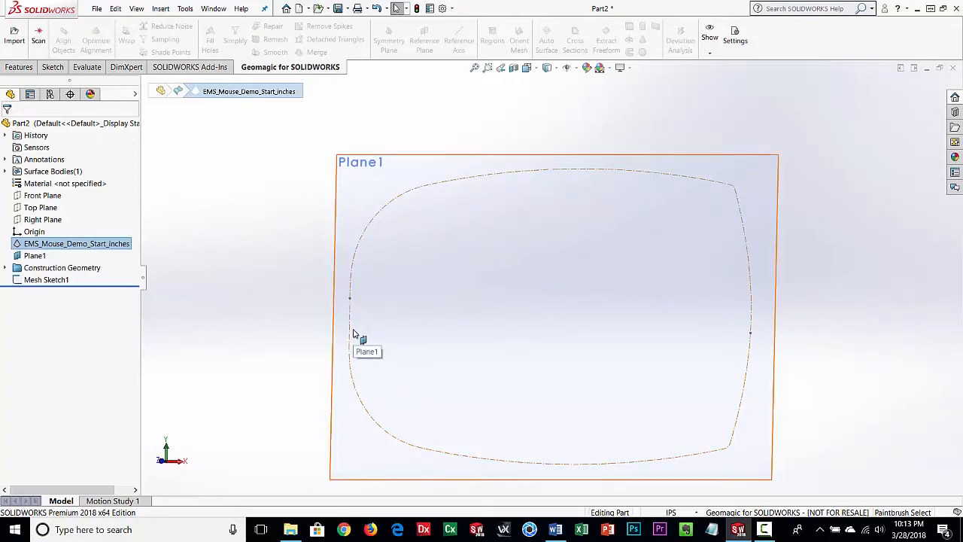
mouse_move(576, 408)
middle_down()
mouse_move(585, 181)
mouse_move(594, 447)
mouse_move(615, 416)
mouse_move(408, 297)
middle_up()
click(249, 205)
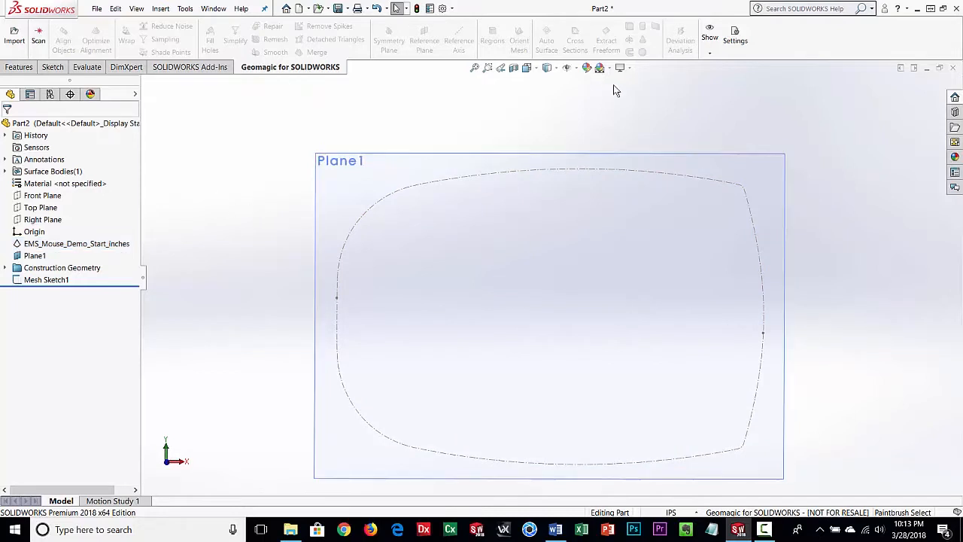
Step: Start a sketch on Plane1, viewed normal to it, and trace the outline's upper long side with a three-point arc of about 7.04 in radius
right_click(34, 260)
click(85, 238)
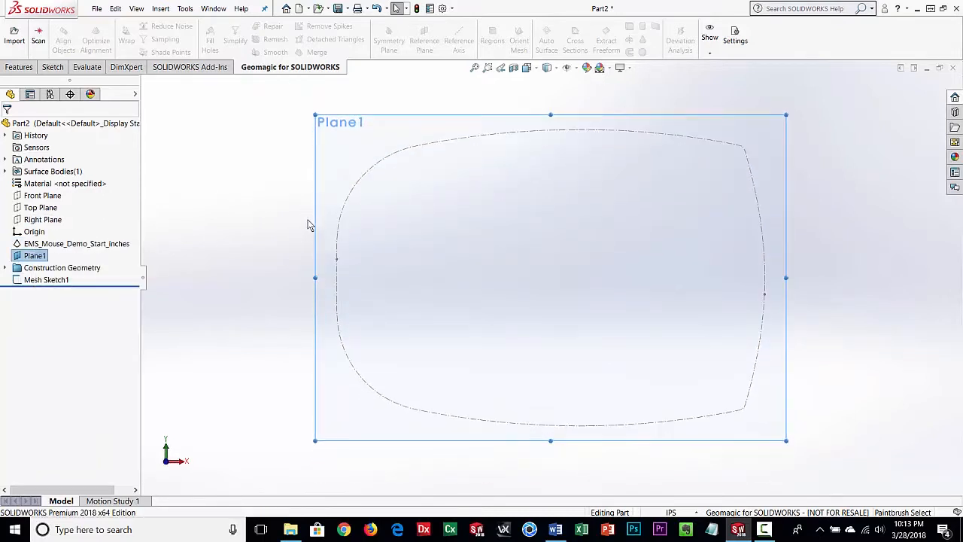
click(53, 67)
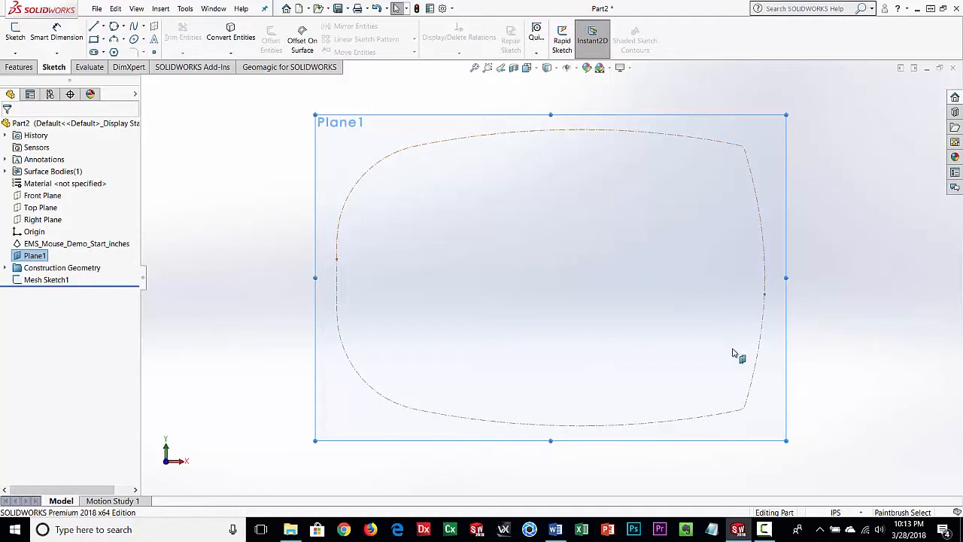
click(113, 38)
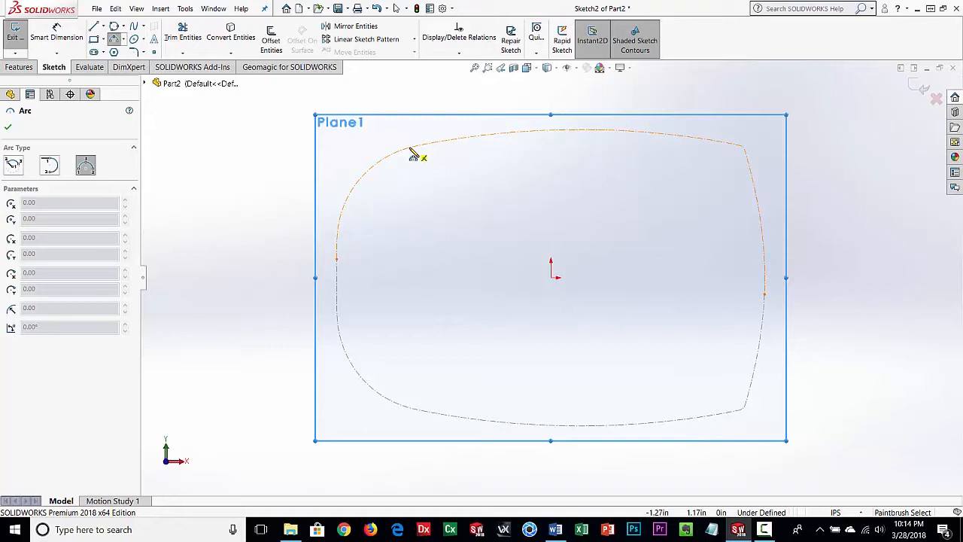
click(413, 154)
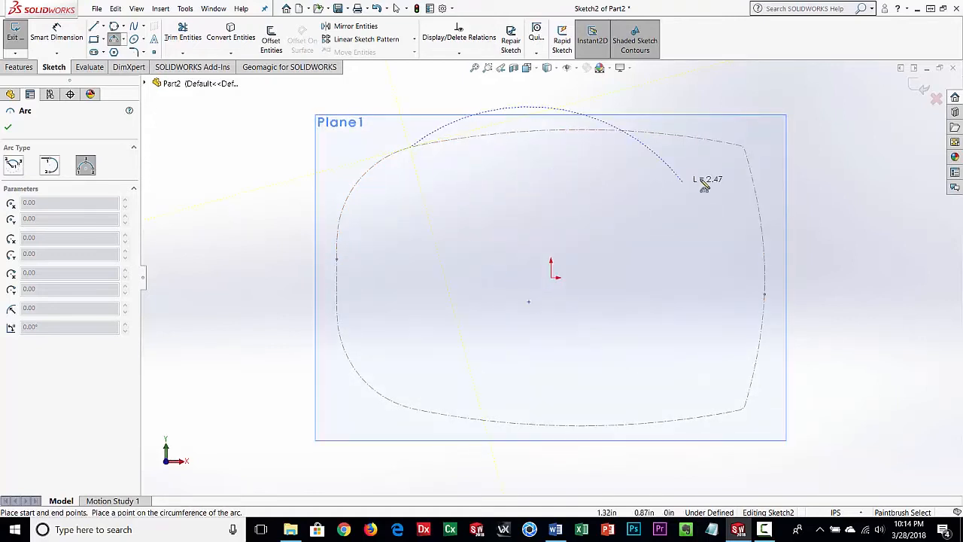
click(734, 149)
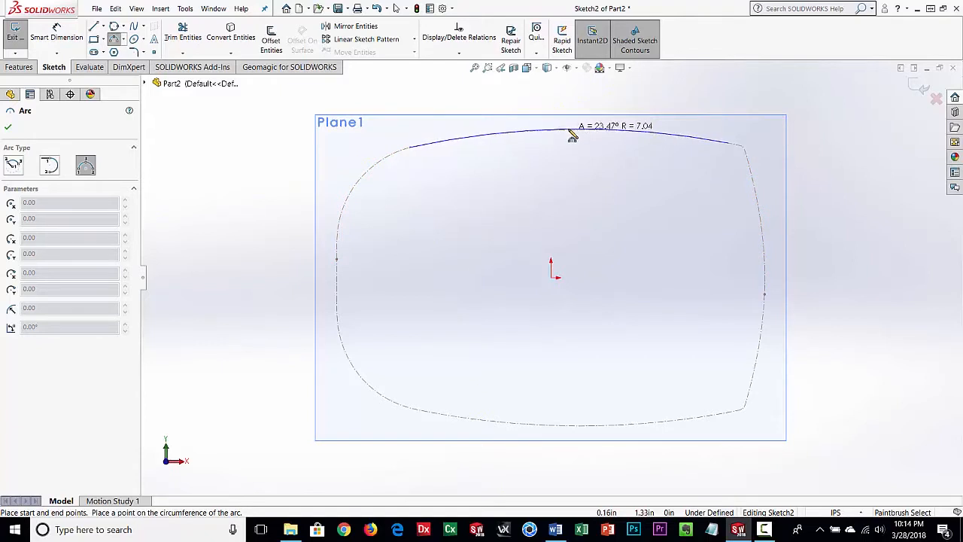
click(572, 136)
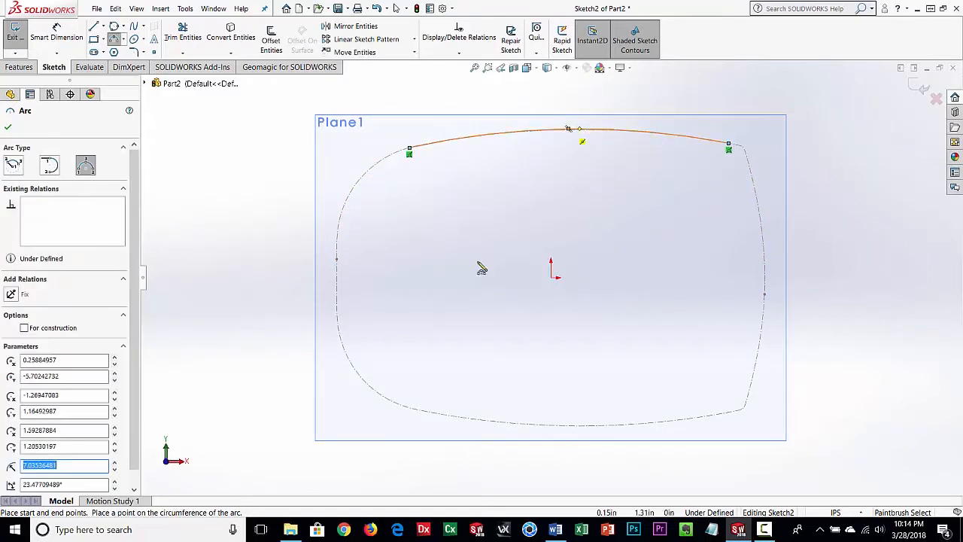
Step: Trace the outline's lower long side with a three-point arc of about 6.98 in radius
click(411, 412)
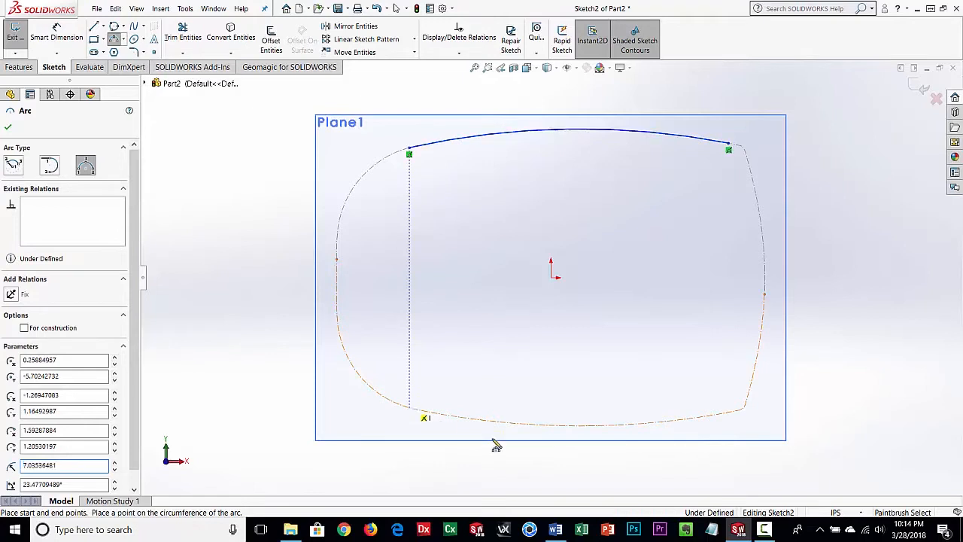
click(741, 413)
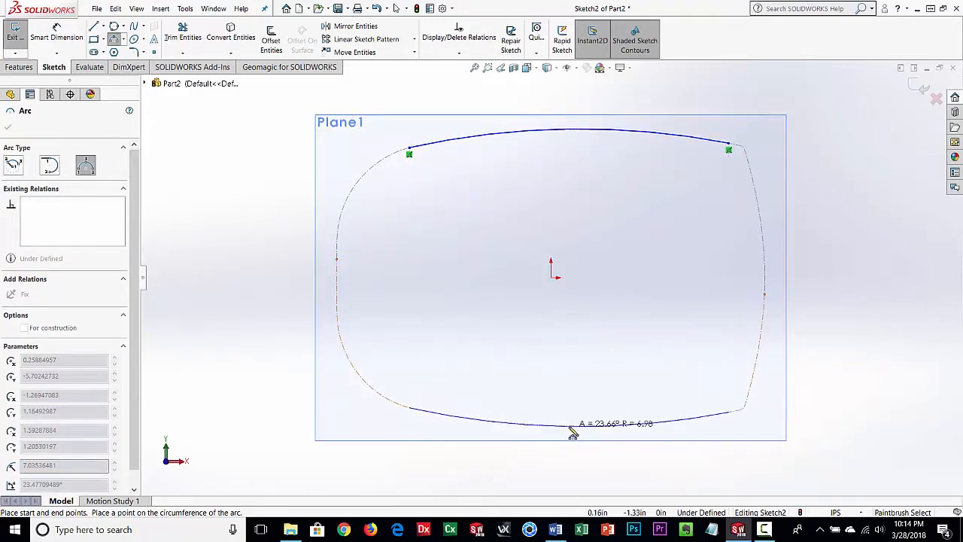
click(574, 433)
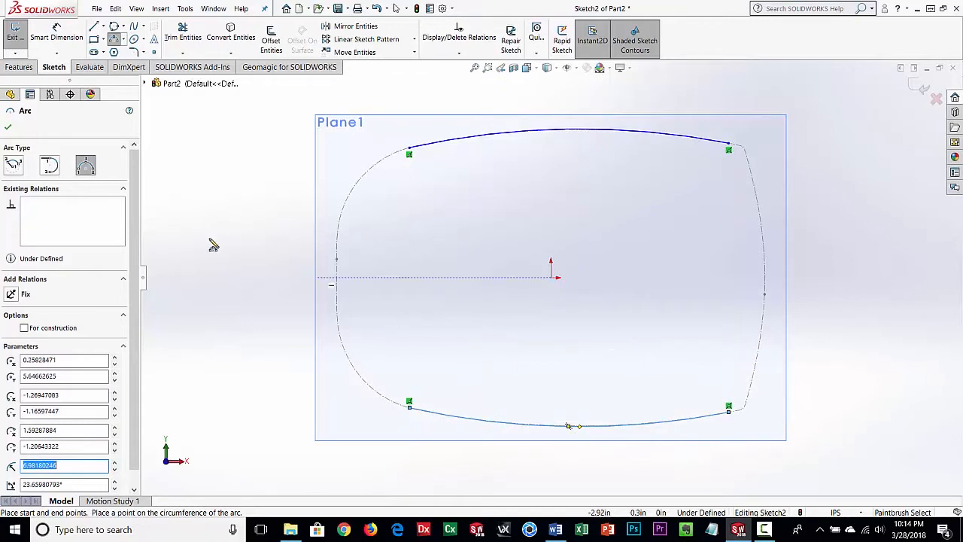
click(8, 128)
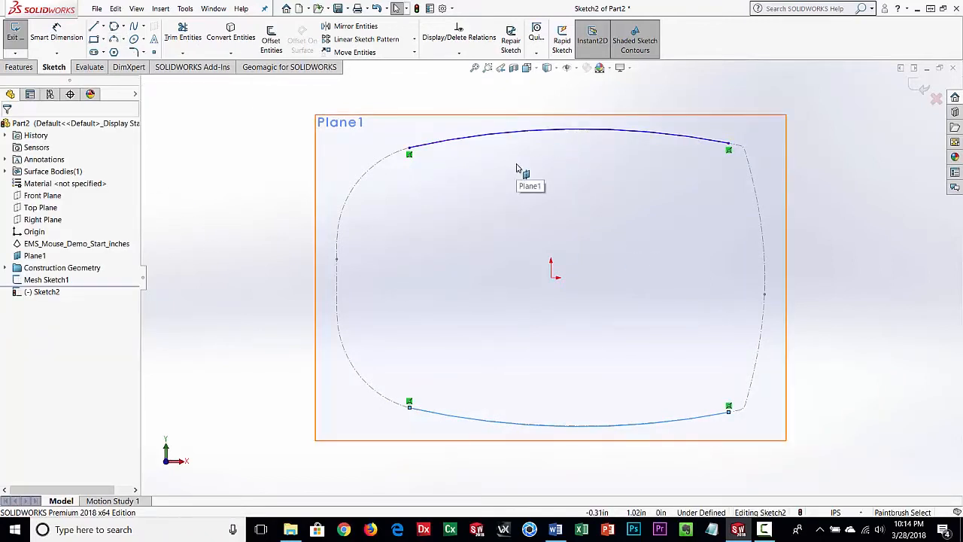
Step: Dimension the upper arc's radius and set it to 7.04 in
click(64, 36)
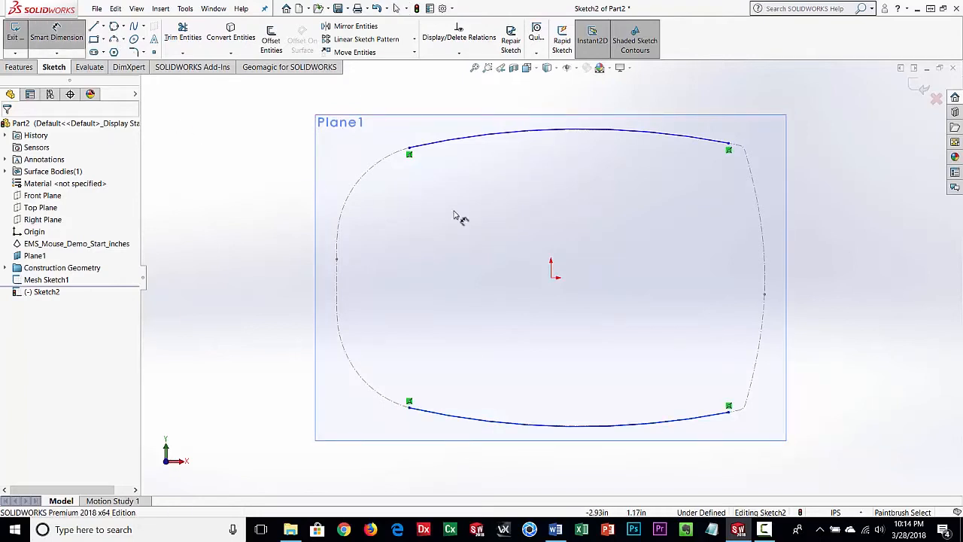
click(538, 137)
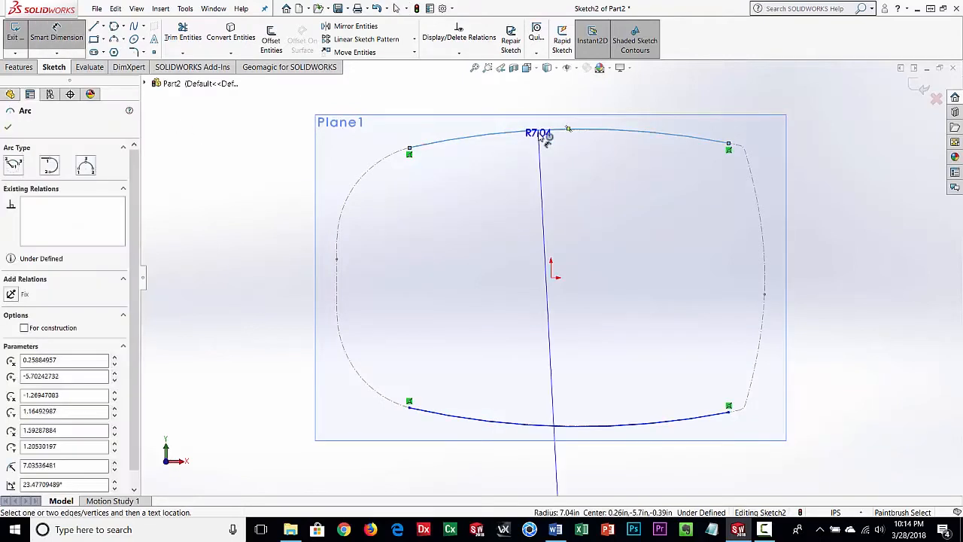
click(561, 188)
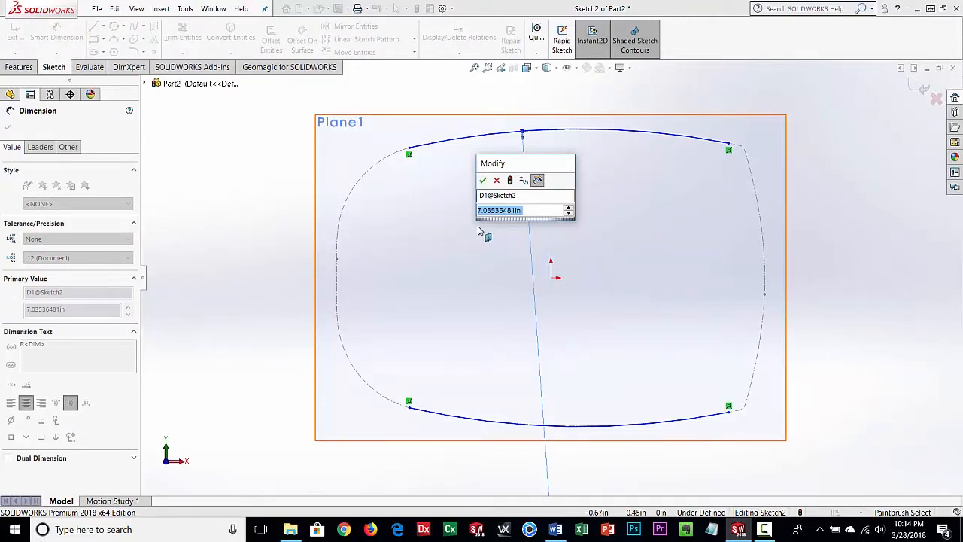
text(7.04)
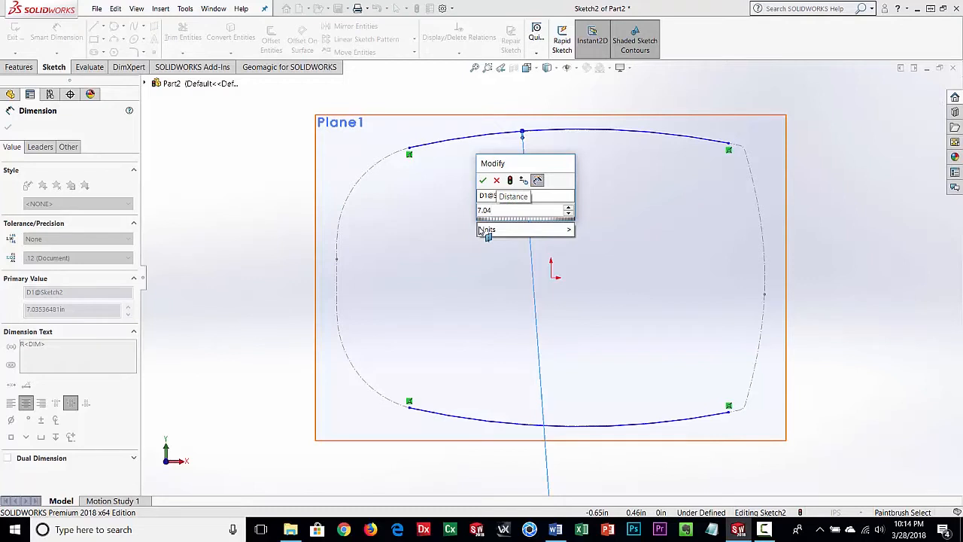
key(Return)
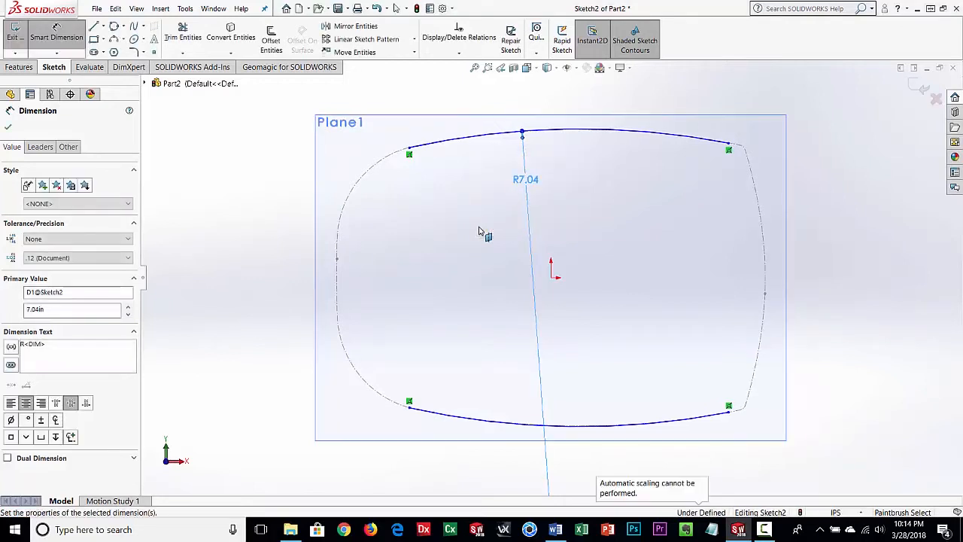
Step: Dimension the lower arc's radius and set it to 7.04 in
click(580, 431)
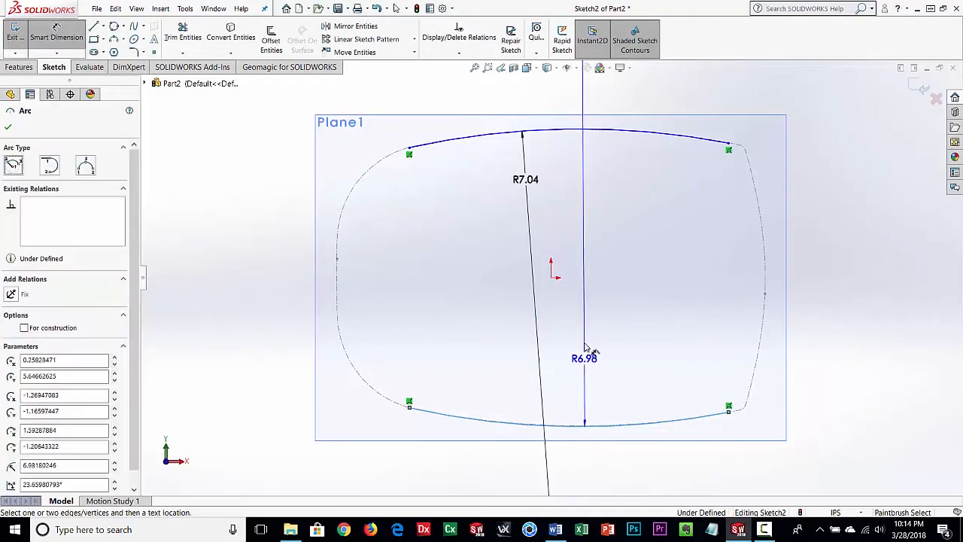
click(583, 342)
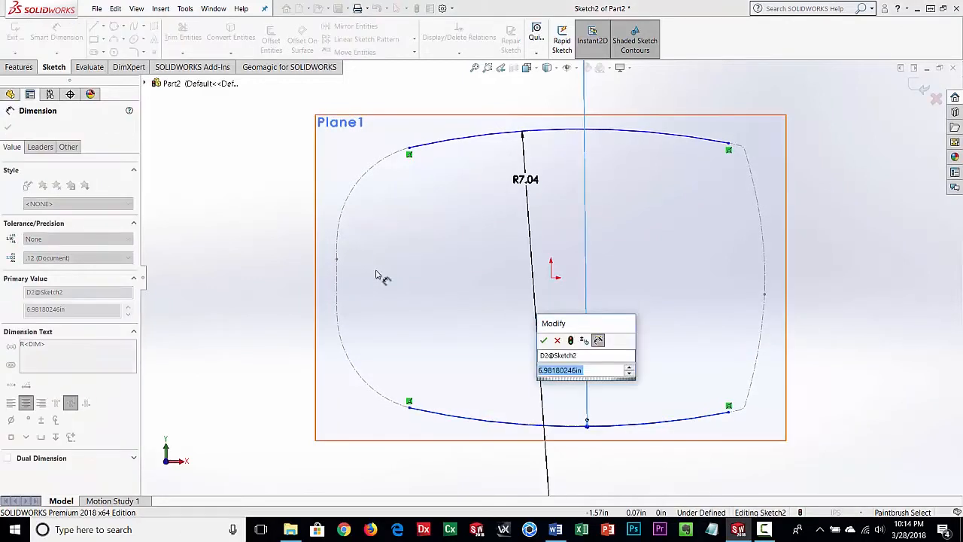
text(7.04)
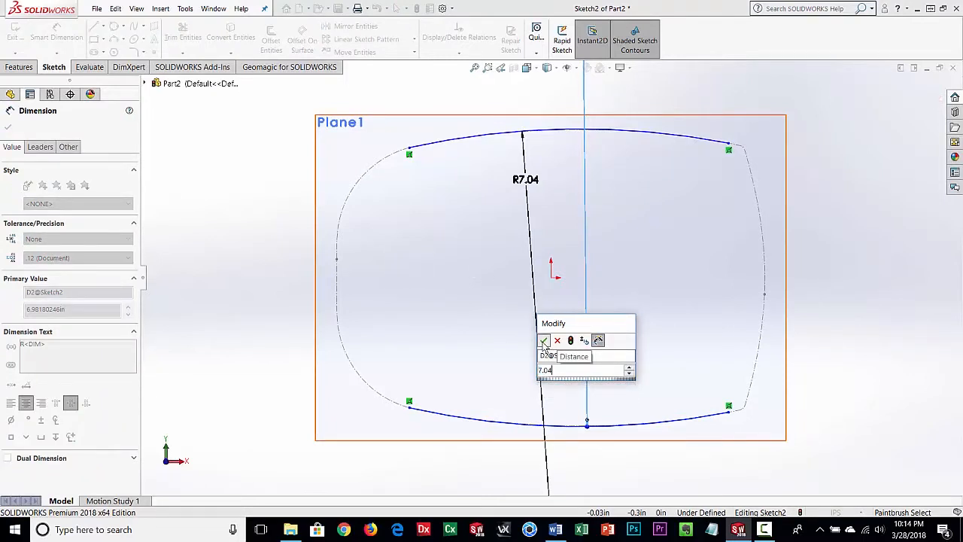
click(544, 341)
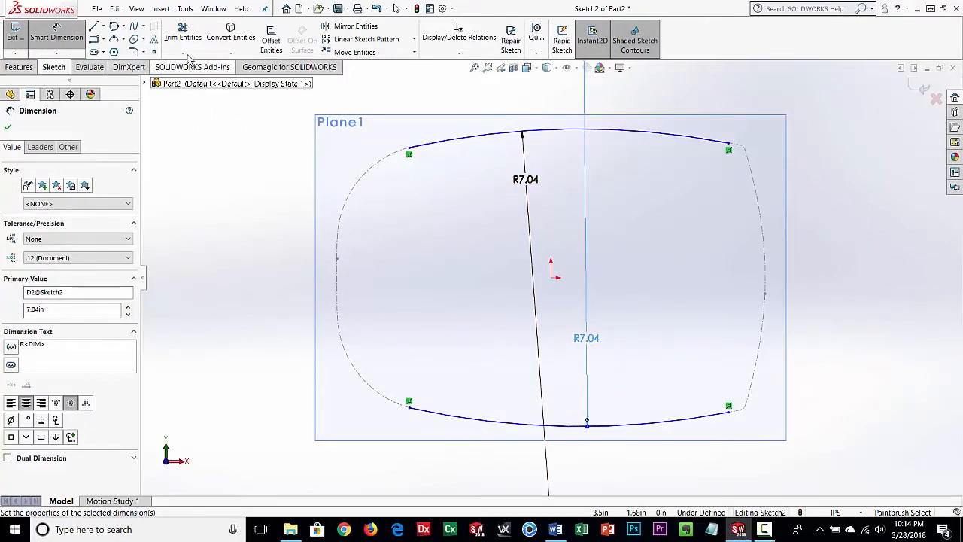
Step: Trace the outline's right end with a three-point arc of about 3.74 in radius
click(114, 39)
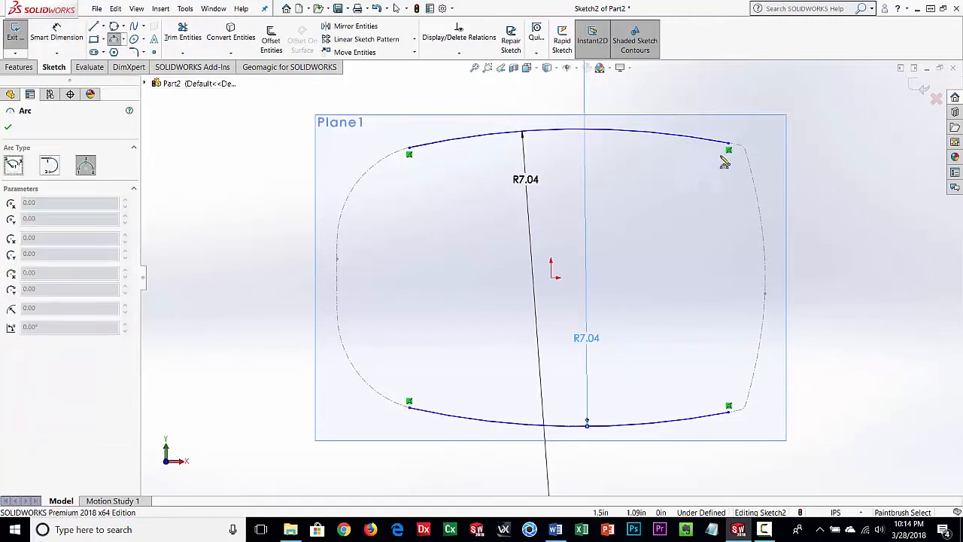
click(749, 401)
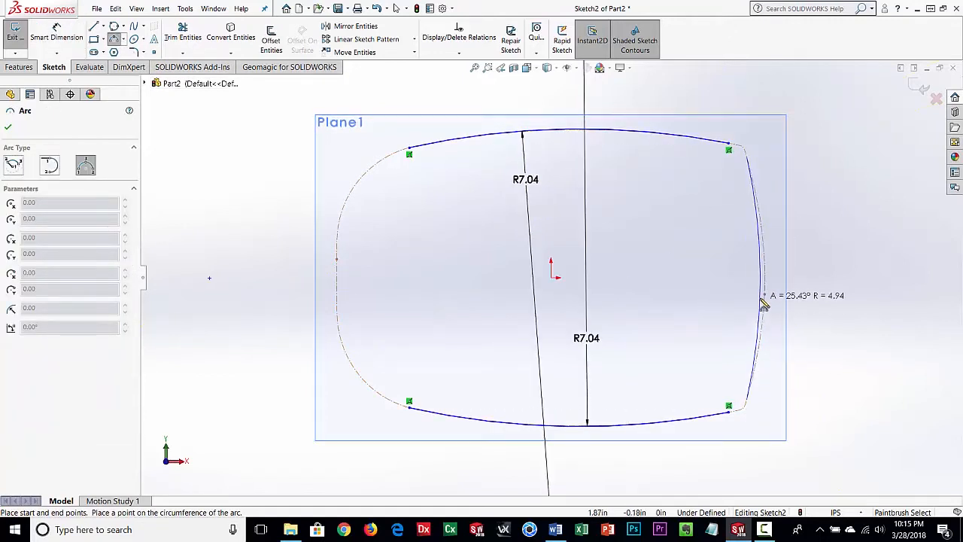
click(765, 293)
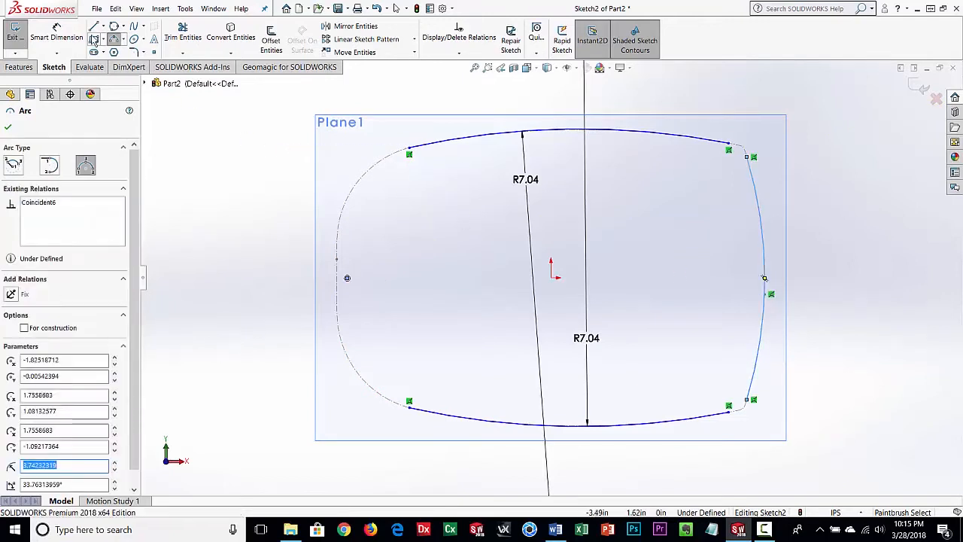
Step: Dimension the right end arc's radius and set it to 3.75 in
click(56, 34)
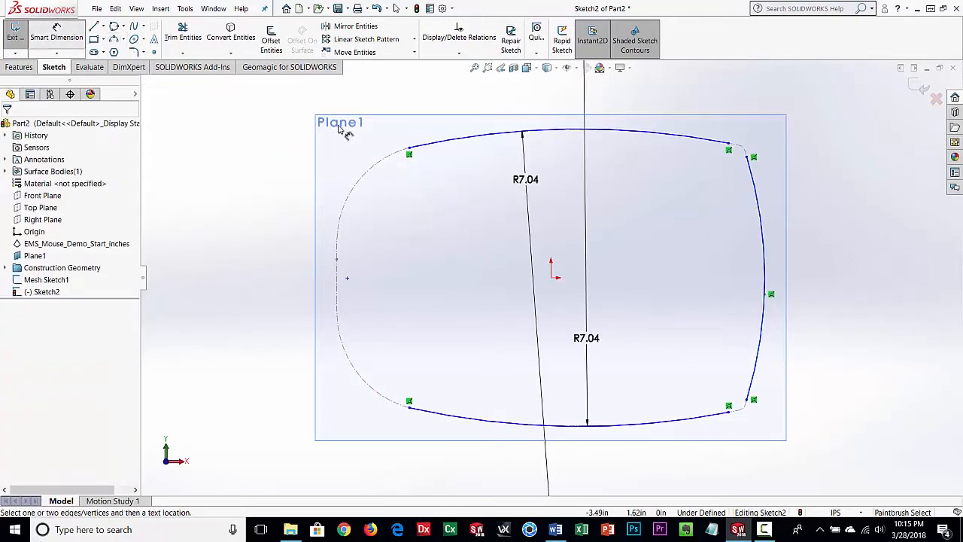
click(766, 223)
click(669, 249)
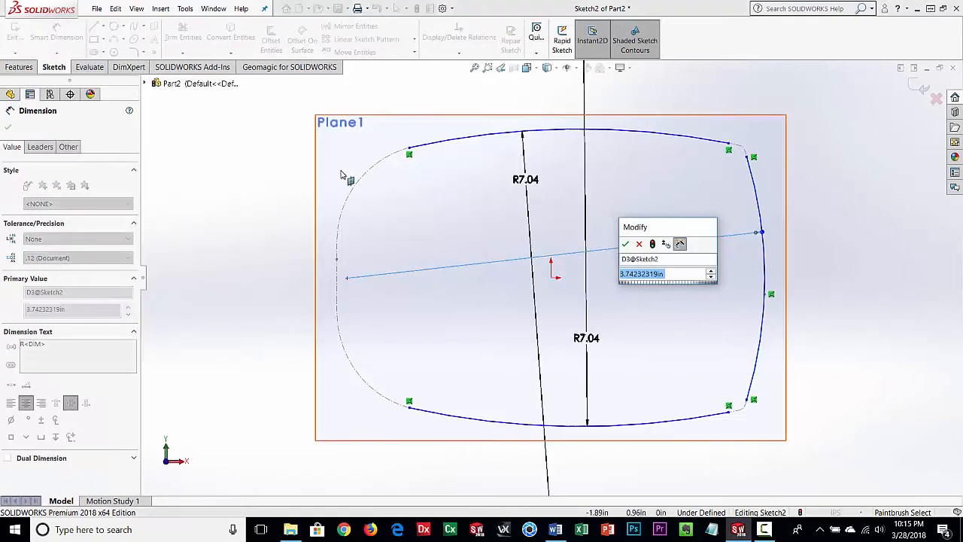
text(3.75)
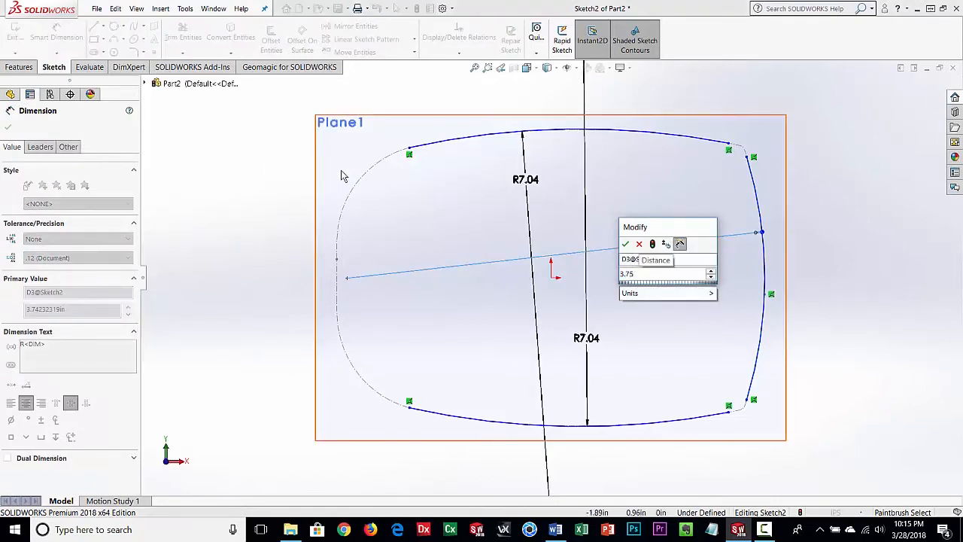
key(Return)
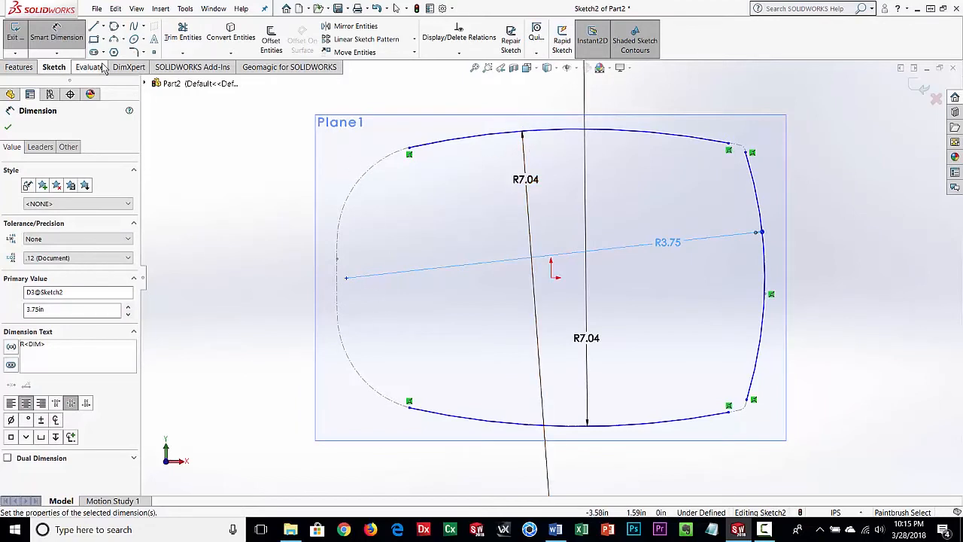
Step: Sketch a vertical line about 0.55 in long over the flat part of the outline's left end
click(94, 26)
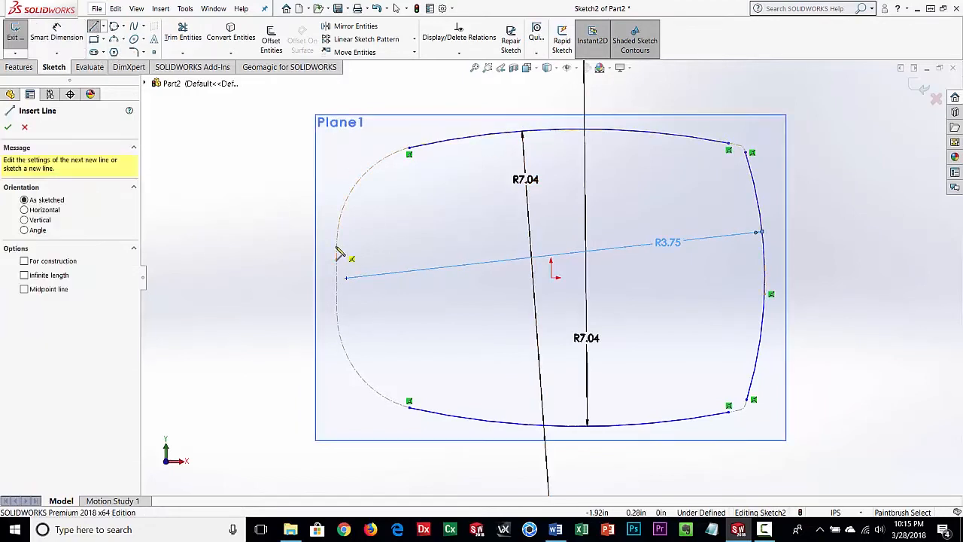
click(338, 259)
click(336, 302)
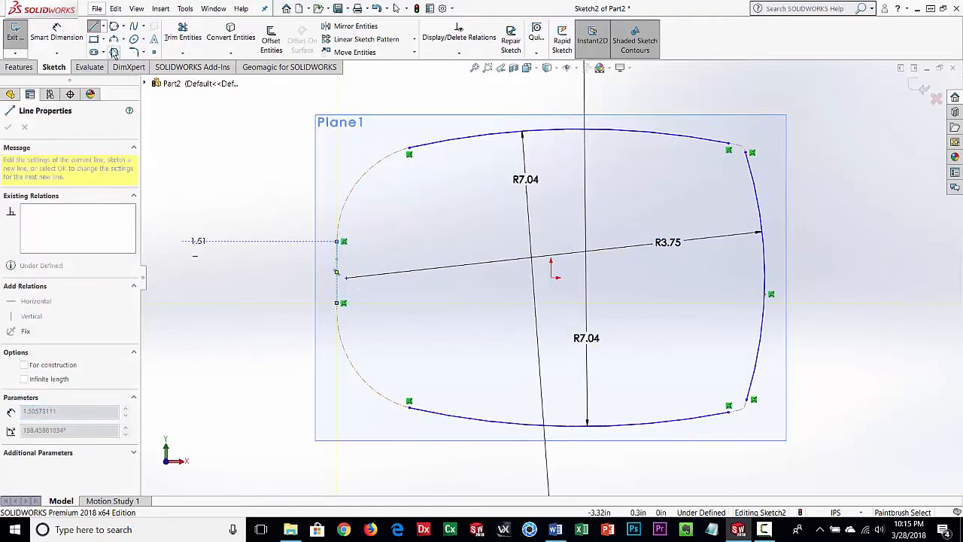
Step: Join the upper arc and the vertical line with a 0.85 in sketch fillet, accepting deletion of the corner's geometry relations
click(134, 52)
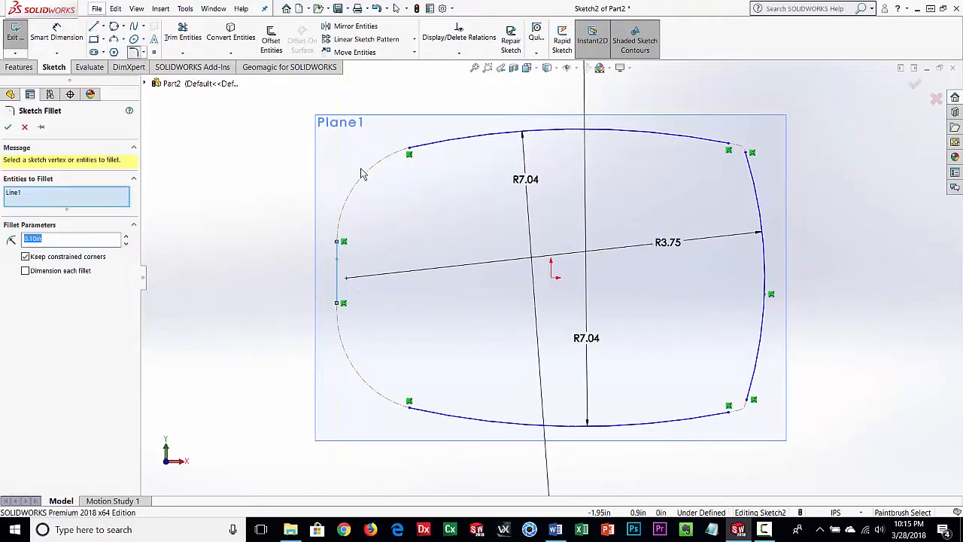
click(338, 252)
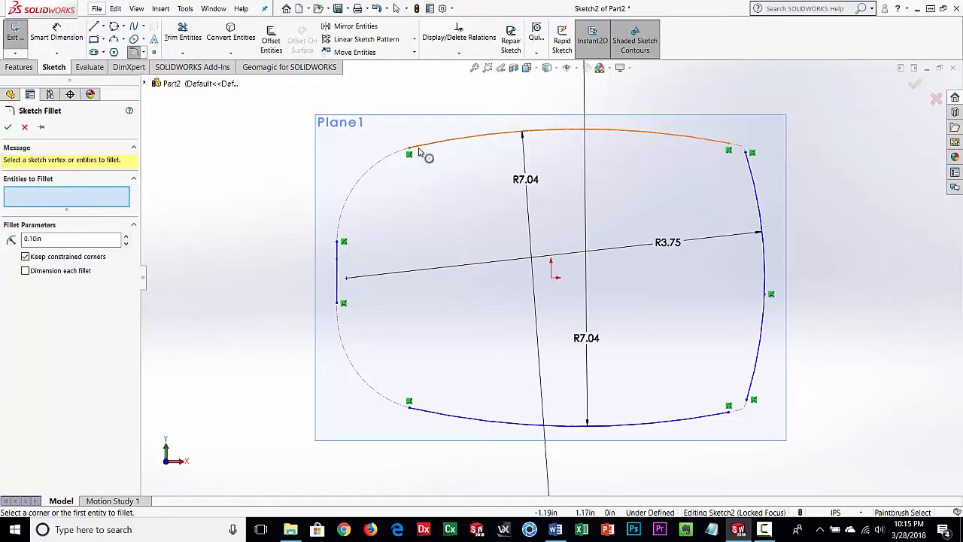
click(419, 150)
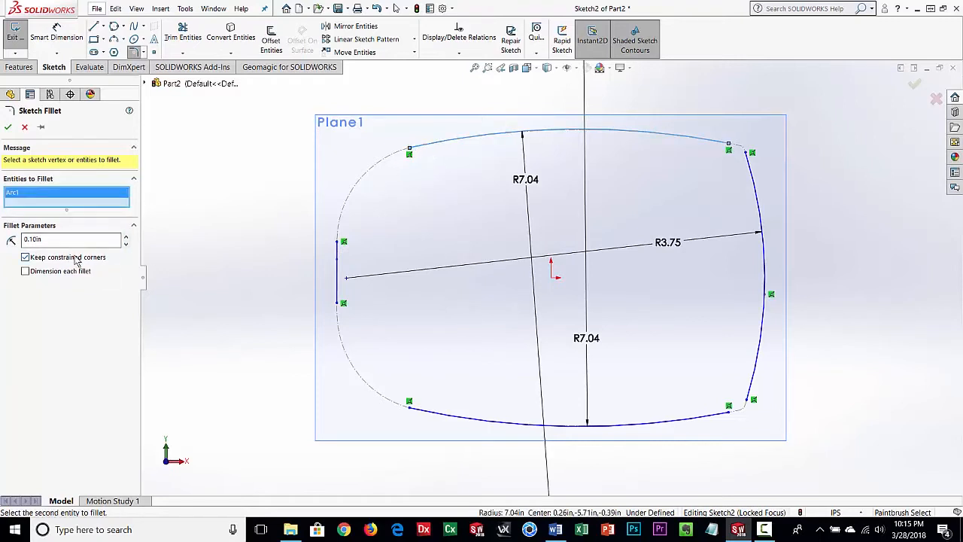
click(337, 252)
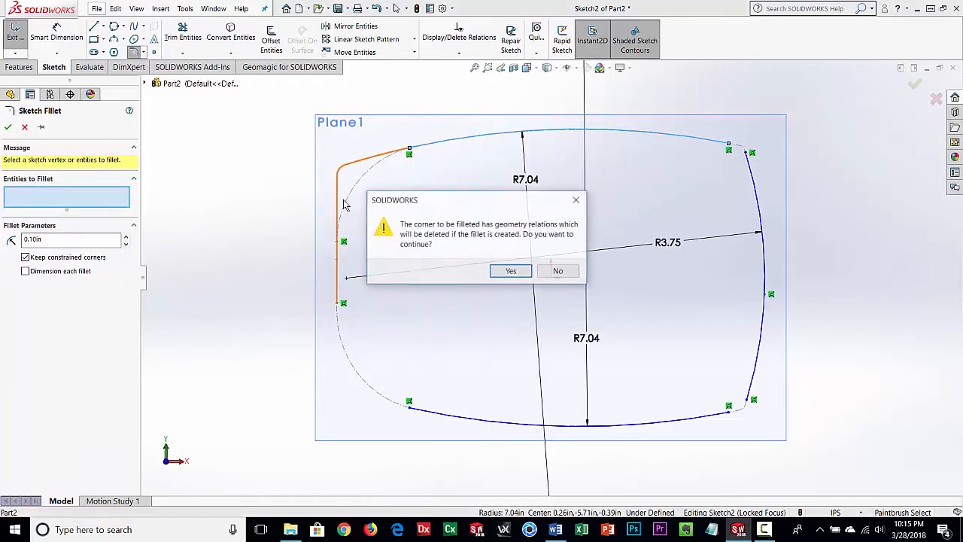
click(507, 272)
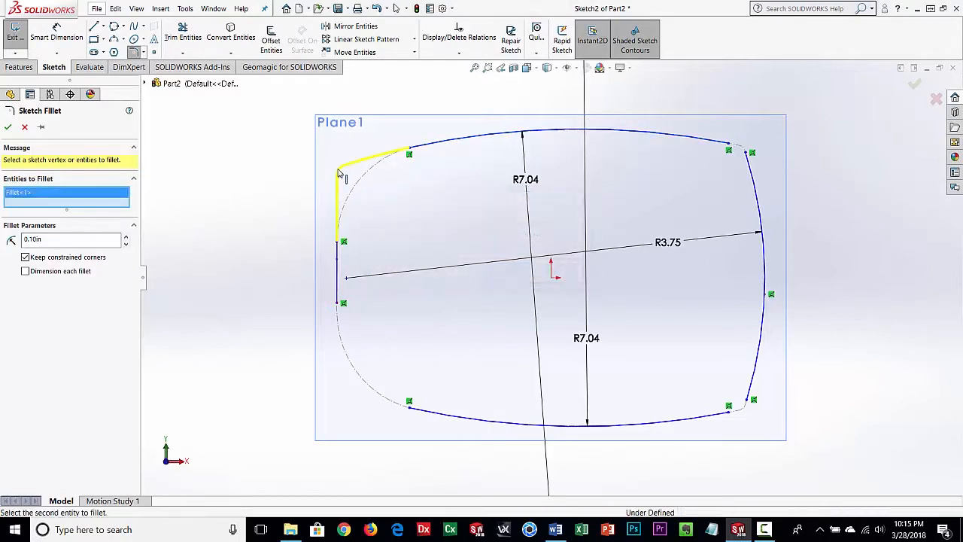
drag(341, 174, 359, 192)
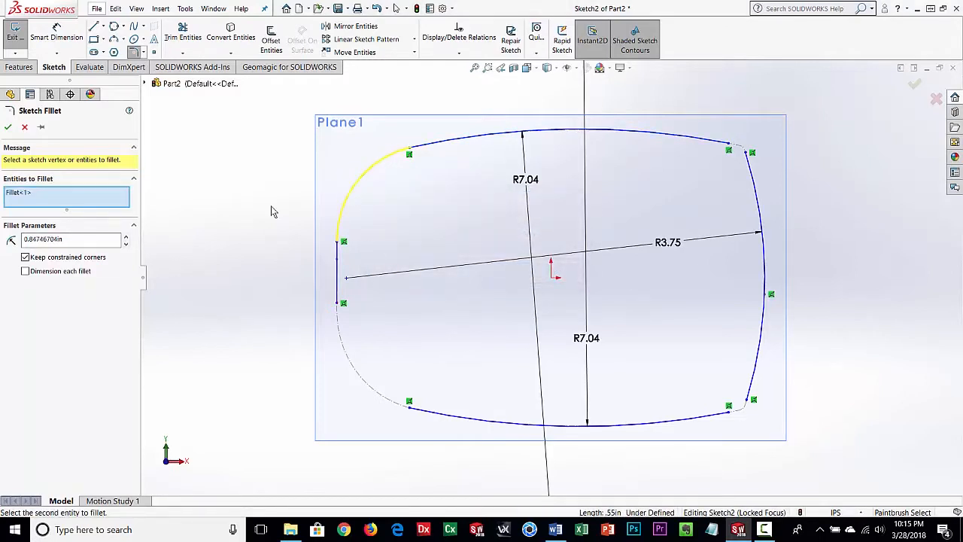
drag(68, 239, 2, 240)
key(BackSpace)
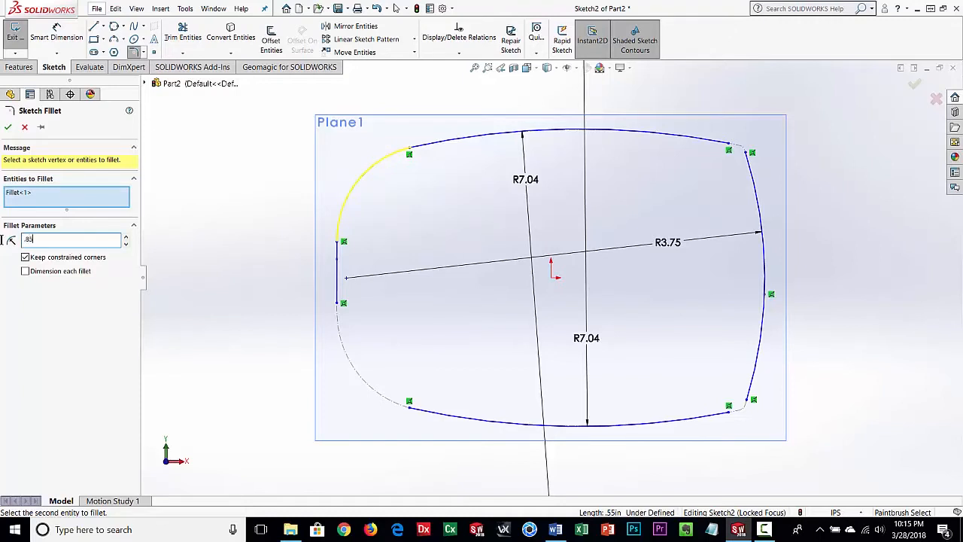
click(8, 126)
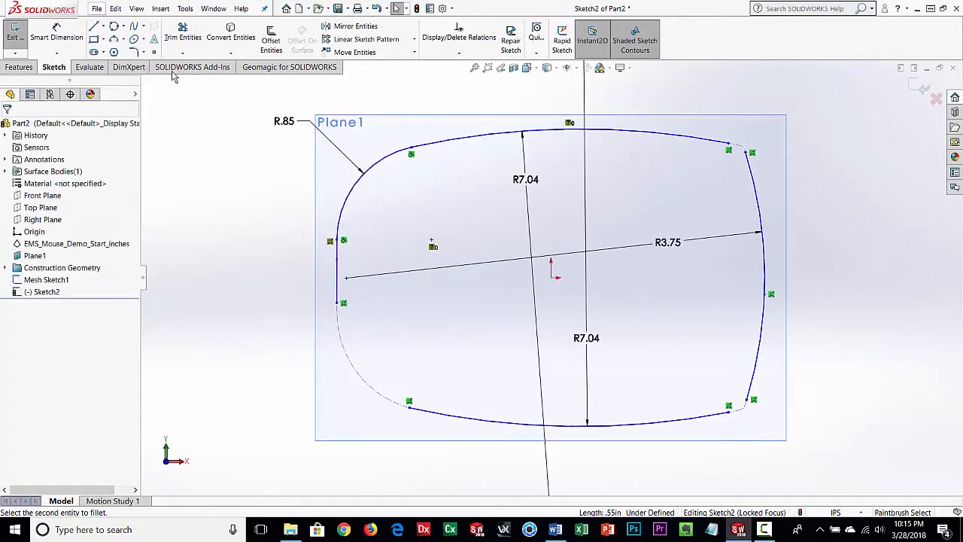
Step: Join the vertical line and the lower arc with a 0.85 in sketch fillet, accepting deletion of the corner's geometry relations
click(134, 52)
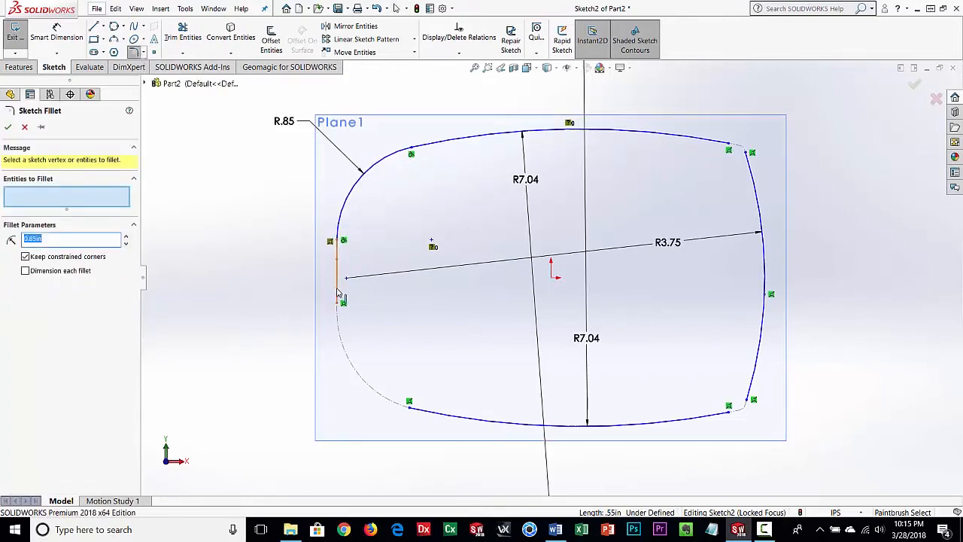
click(338, 290)
click(422, 413)
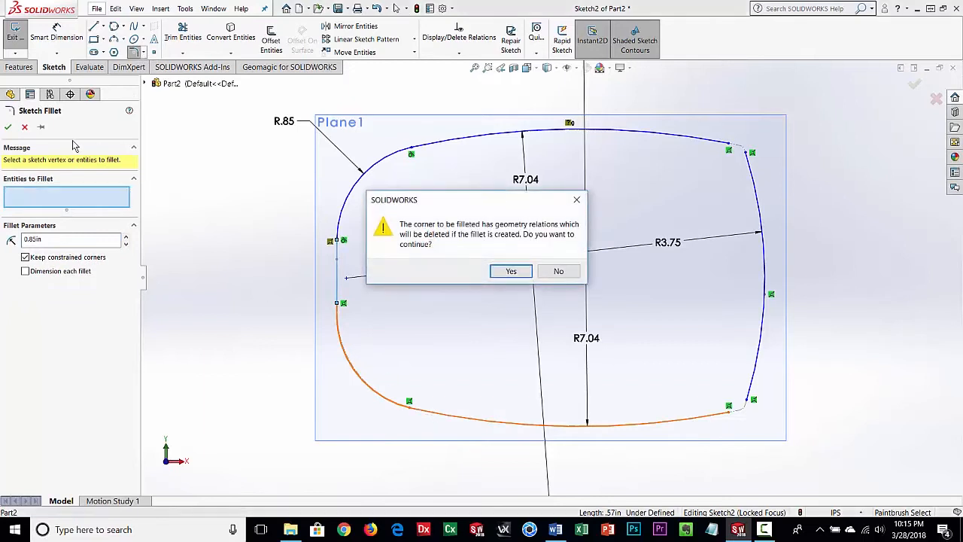
click(510, 273)
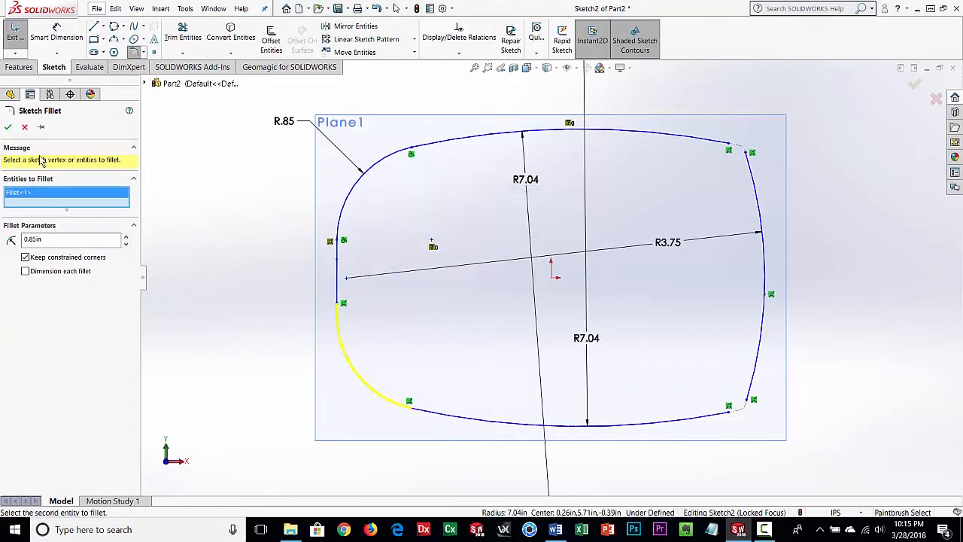
click(7, 128)
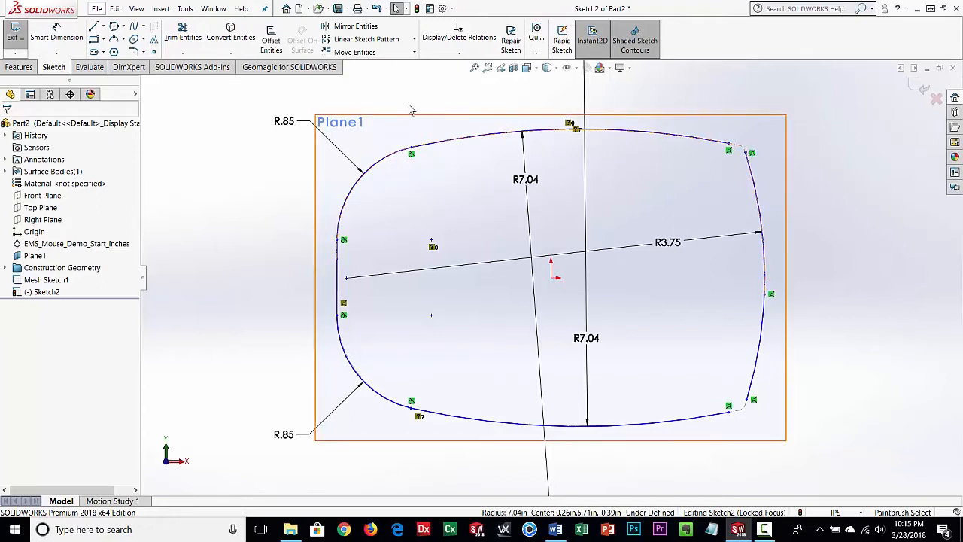
Step: Corner-trim the upper and lower arcs to the right end arc to close the profile with sharp corners
click(183, 40)
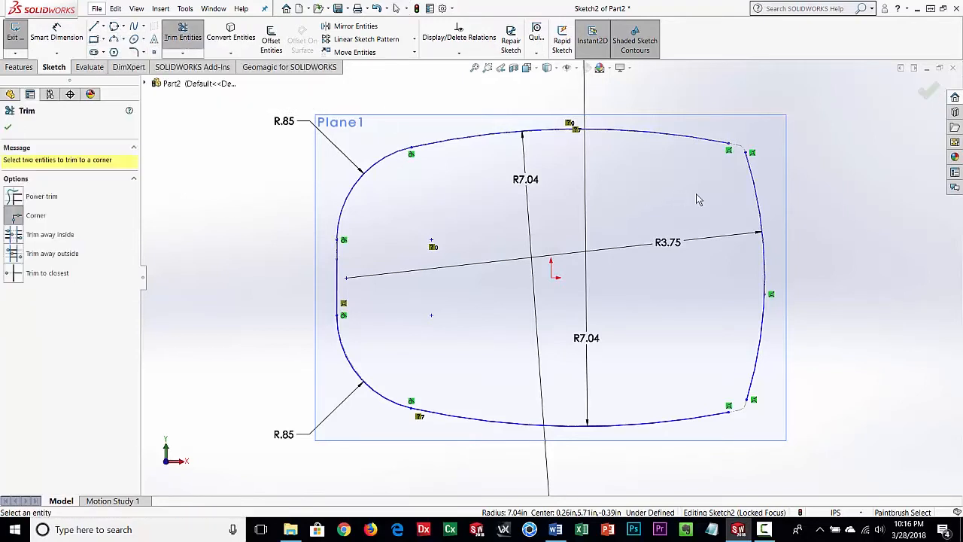
click(719, 147)
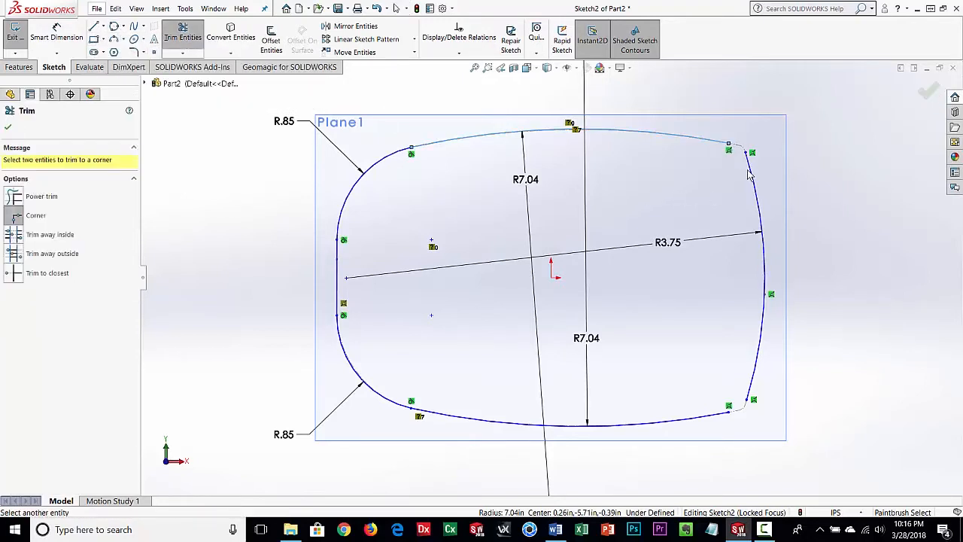
click(753, 195)
click(724, 418)
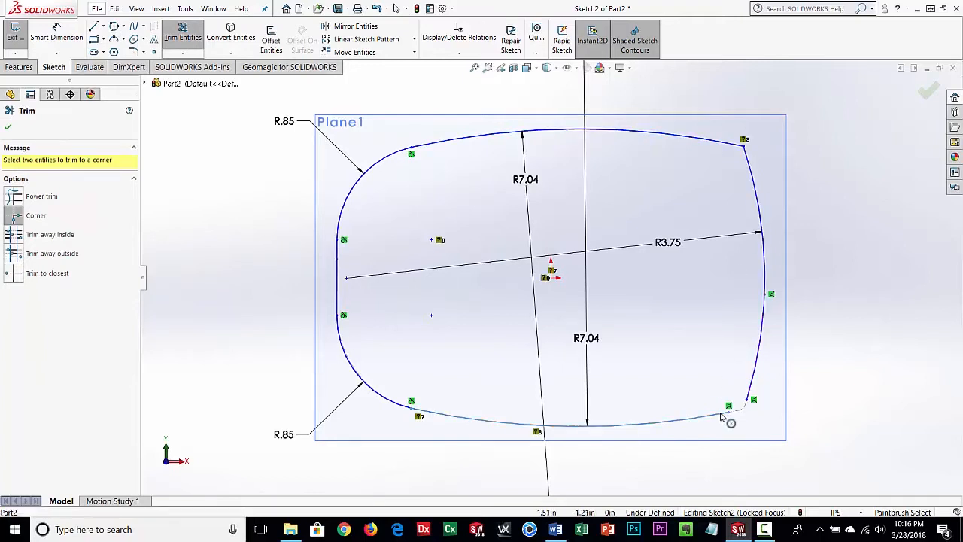
click(753, 396)
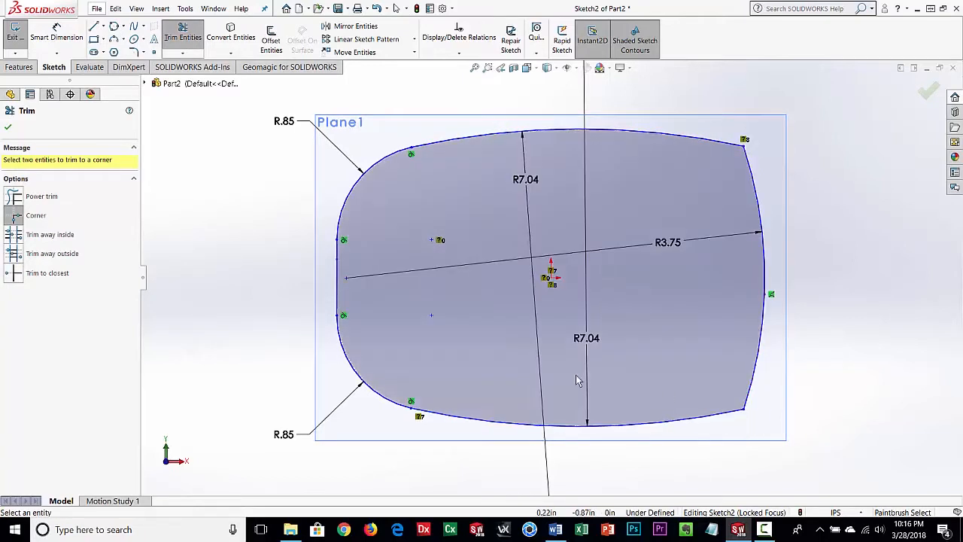
click(9, 130)
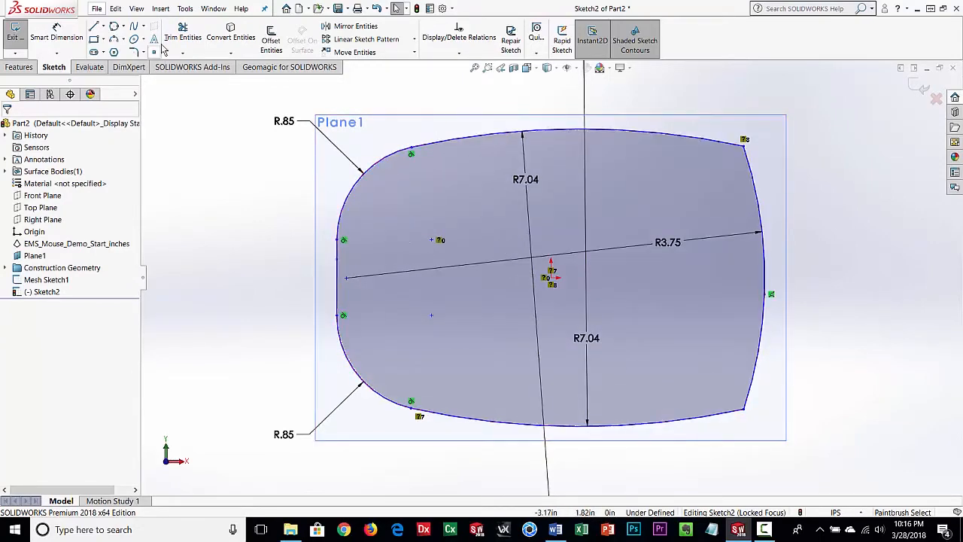
Step: Exit the profile sketch and show the EMS_Mouse_Demo_Start_inches mesh again in a tilted view
click(15, 34)
mouse_move(538, 379)
middle_down()
mouse_move(540, 298)
mouse_move(505, 188)
mouse_move(507, 163)
mouse_move(492, 210)
mouse_move(507, 221)
middle_up()
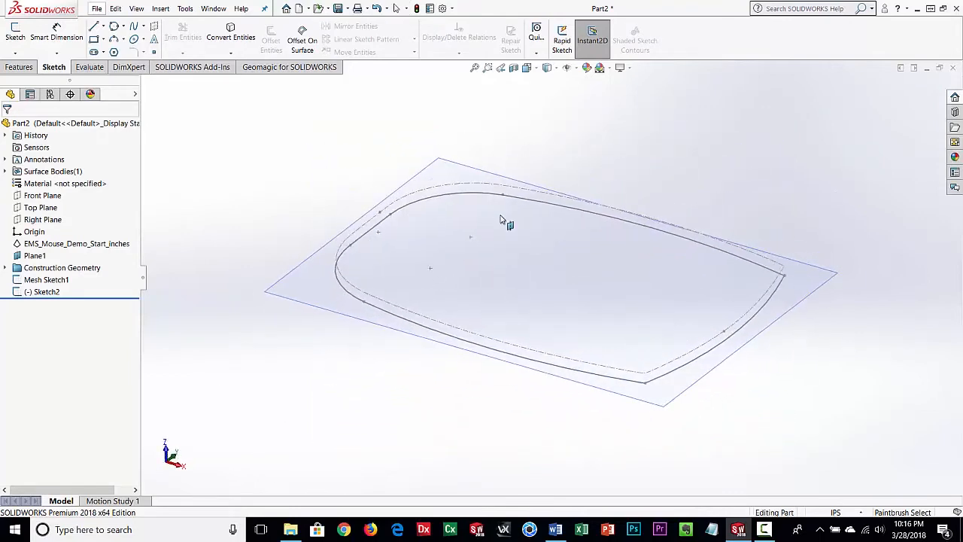
click(16, 246)
click(25, 231)
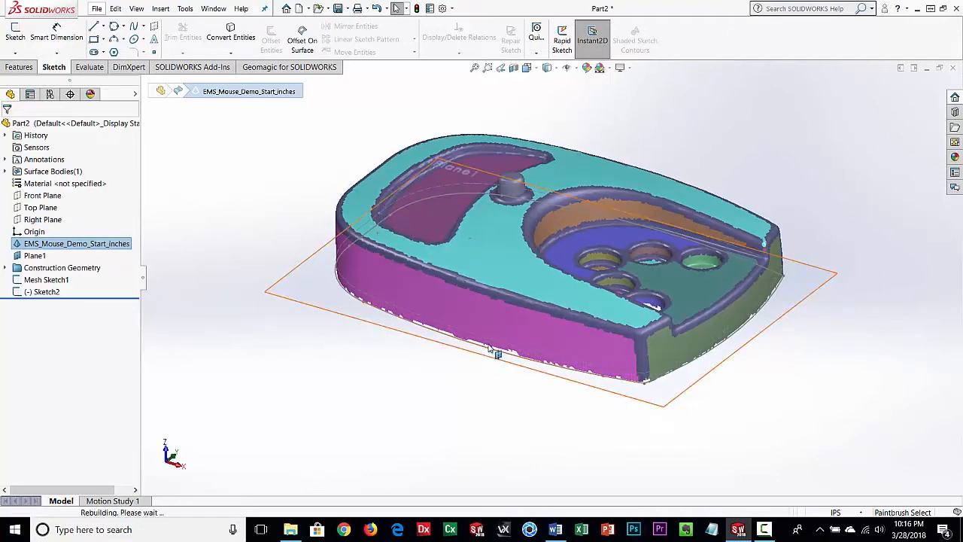
click(482, 396)
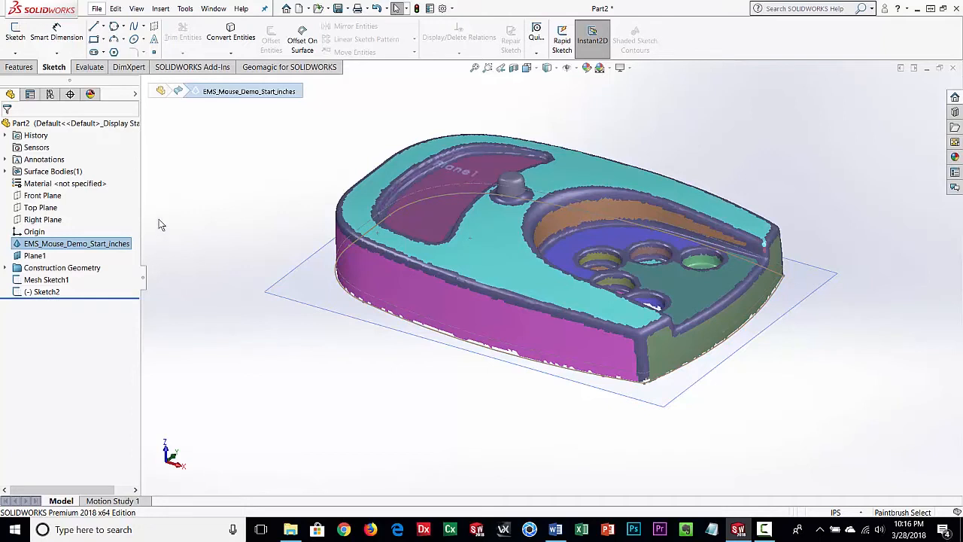
Step: Extrude the closed mouse profile upward from the sketch plane by a blind depth of 1.20 in, enclosing the mesh
click(21, 68)
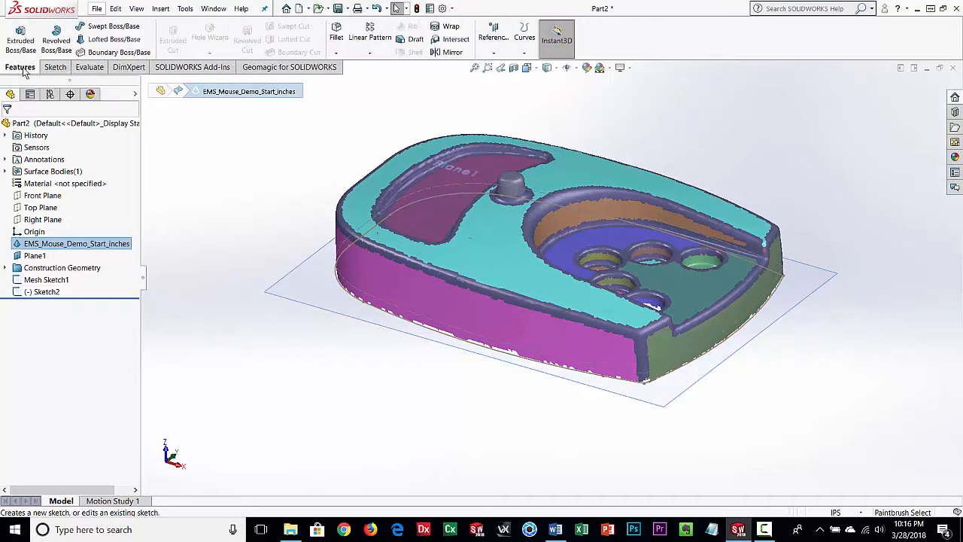
click(21, 42)
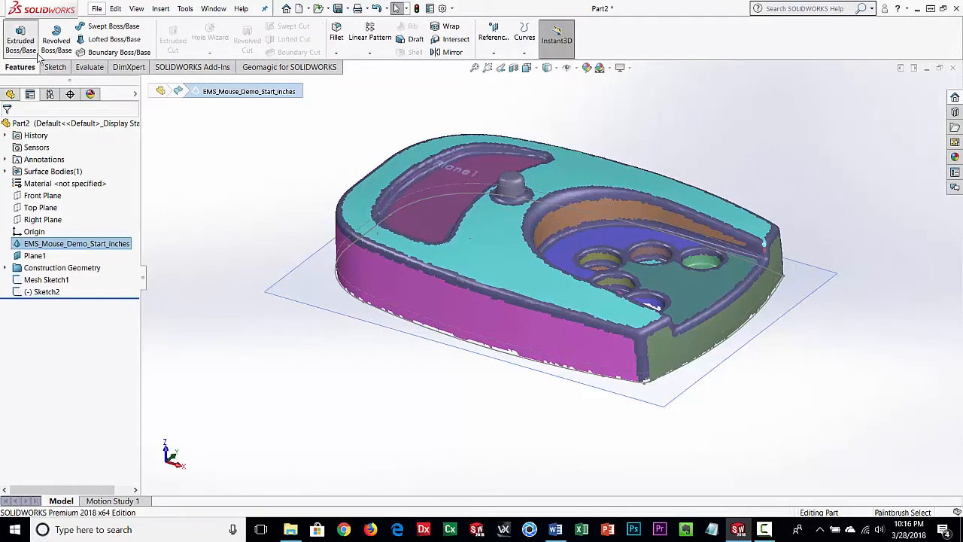
click(356, 300)
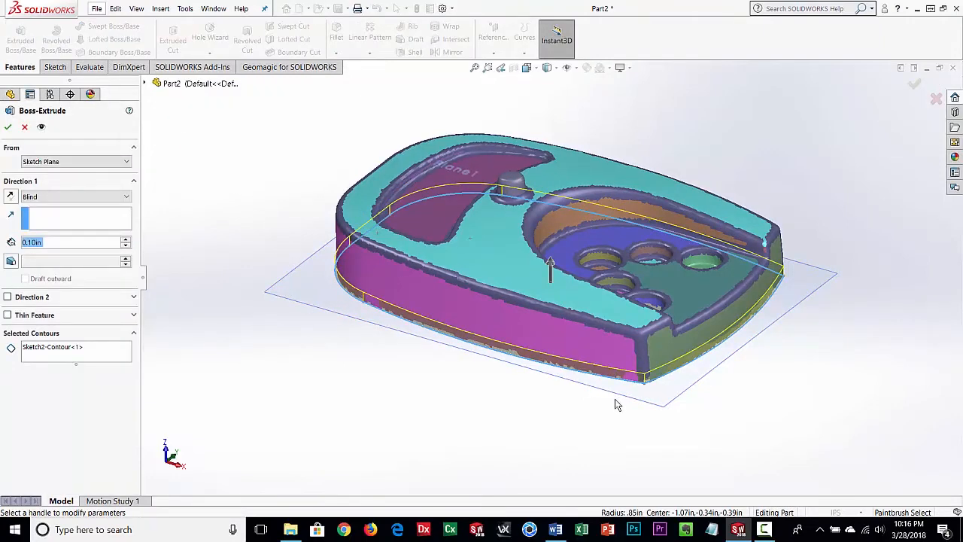
middle_drag(557, 426, 586, 364)
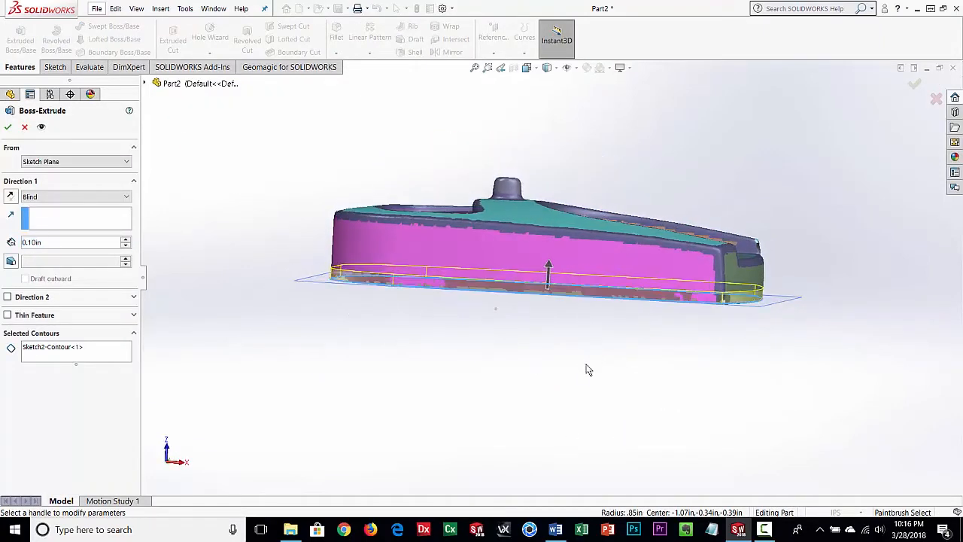
drag(550, 269, 566, 164)
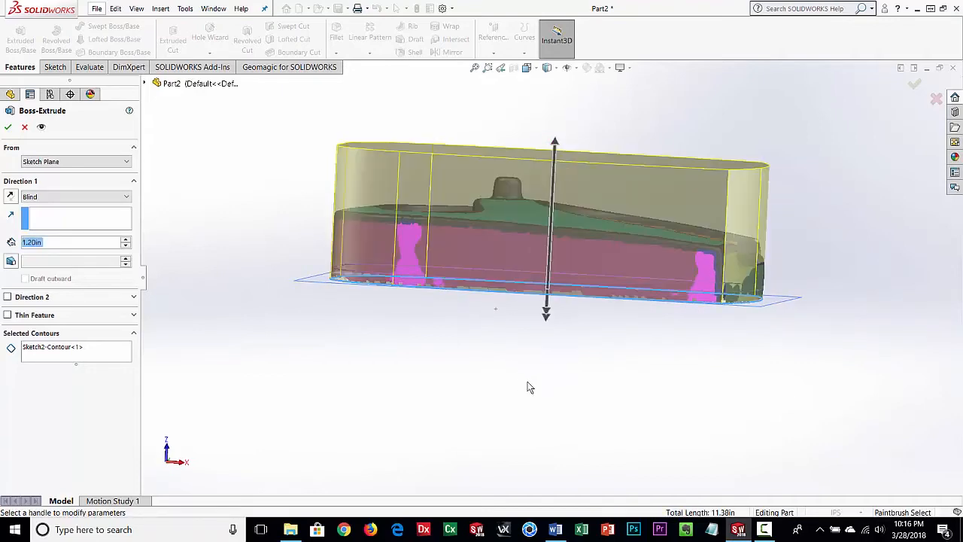
middle_drag(546, 389, 316, 337)
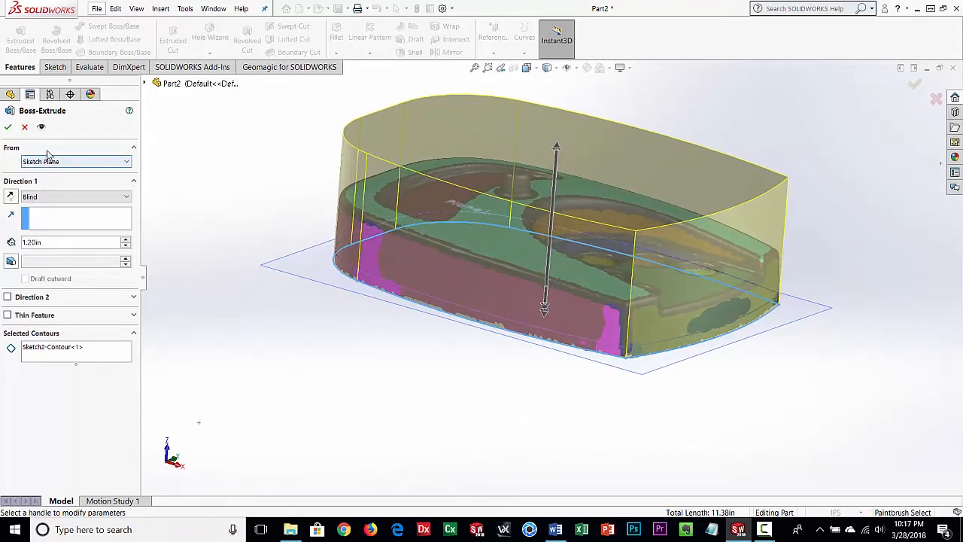
click(8, 126)
Step: Hide the extruded solid body so only the scanned mesh is displayed
middle_drag(357, 247, 552, 381)
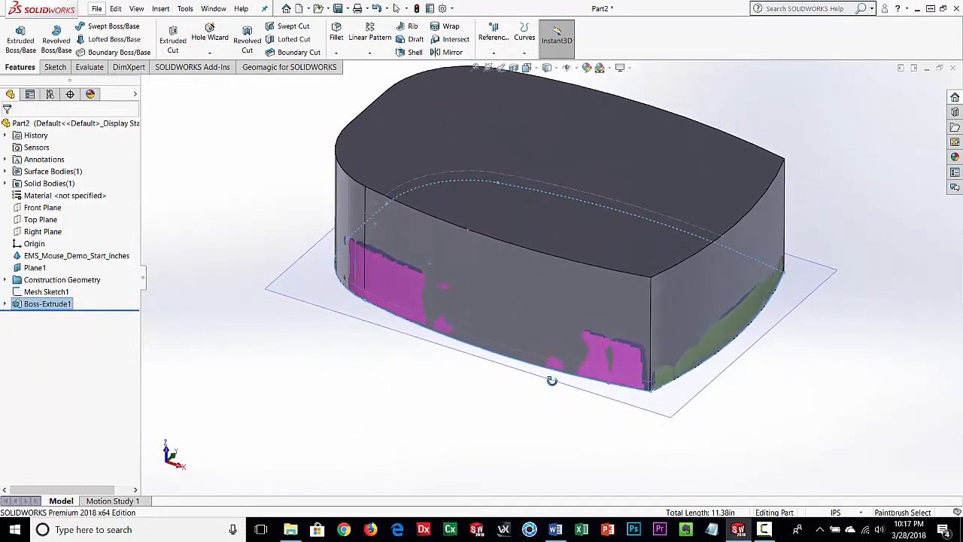
click(441, 424)
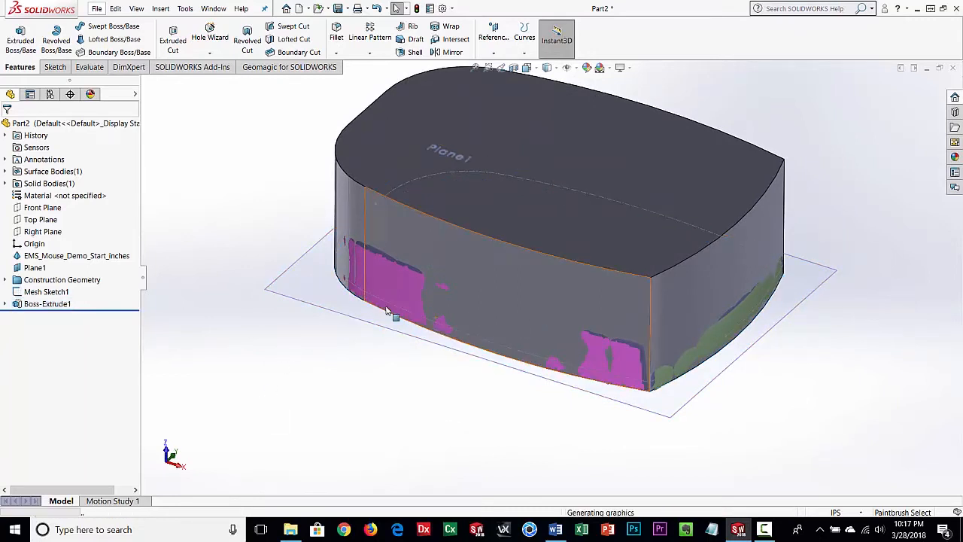
click(18, 305)
click(25, 292)
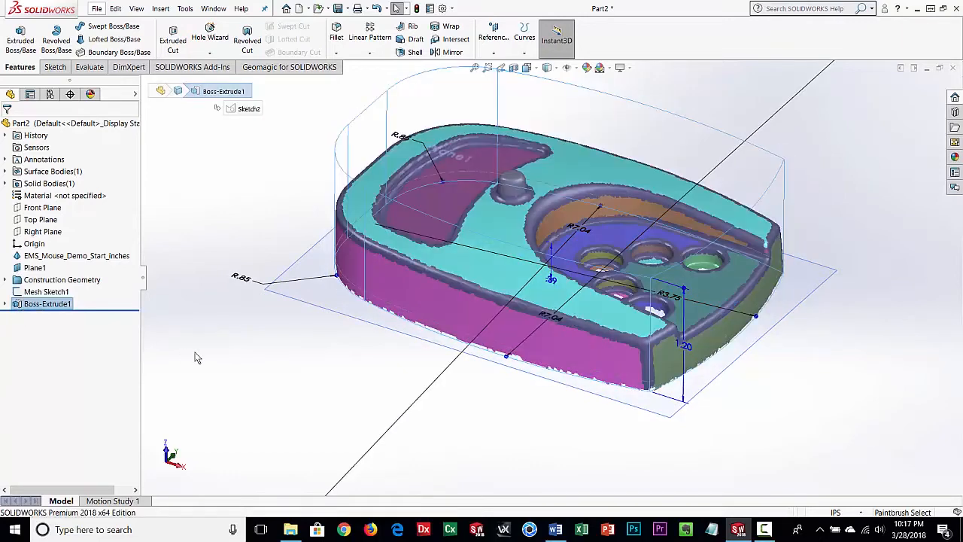
click(273, 465)
Step: Extract a freeform surface from the mesh's cyan top region using the Projection method and maximum enlargement
middle_drag(466, 403, 371, 362)
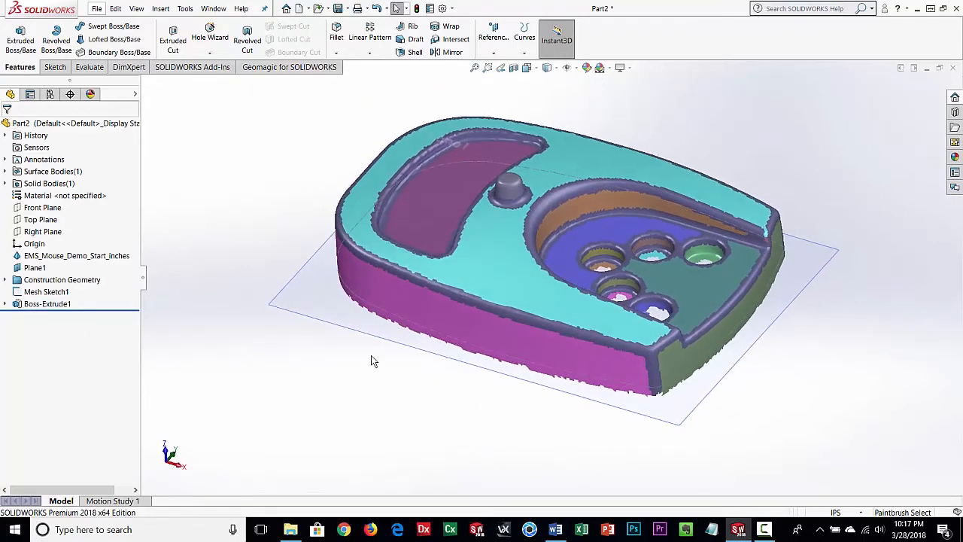
click(273, 70)
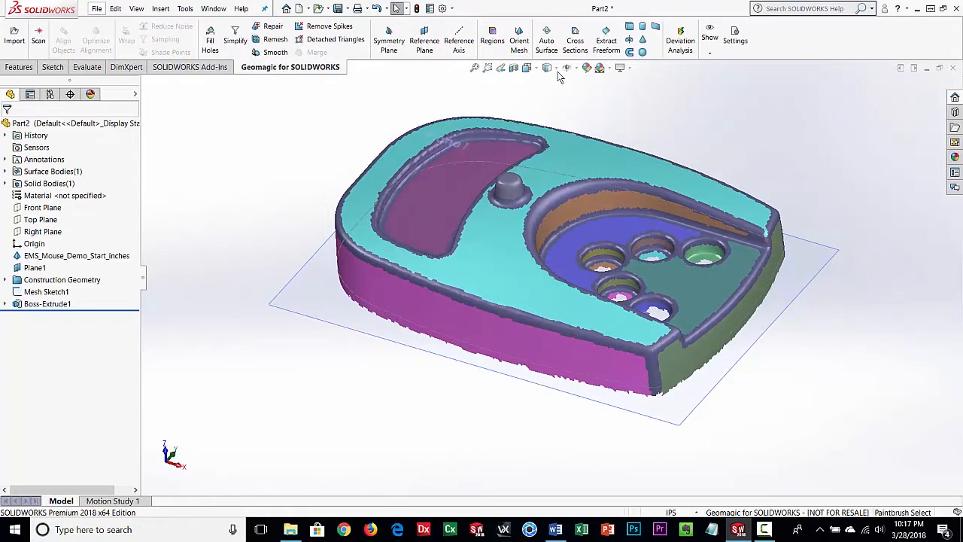
click(606, 45)
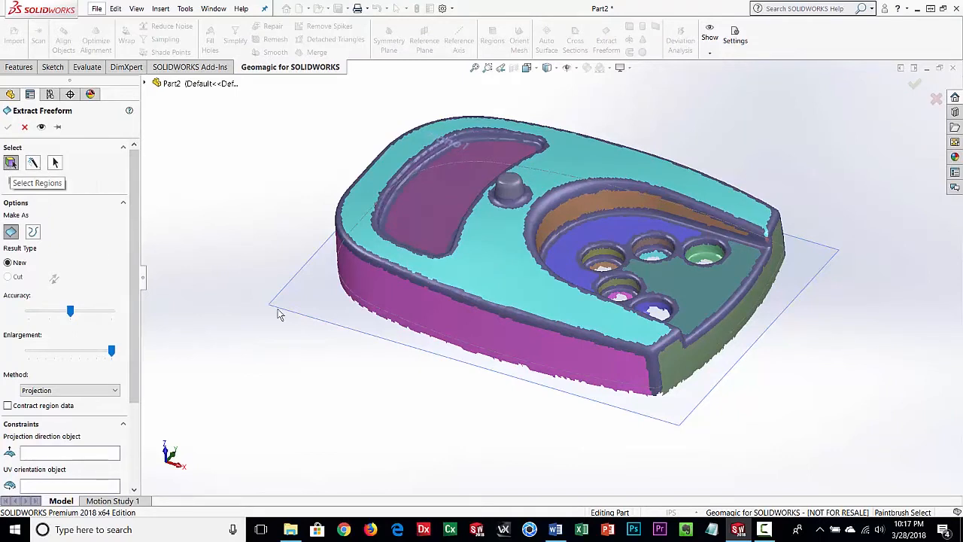
click(504, 233)
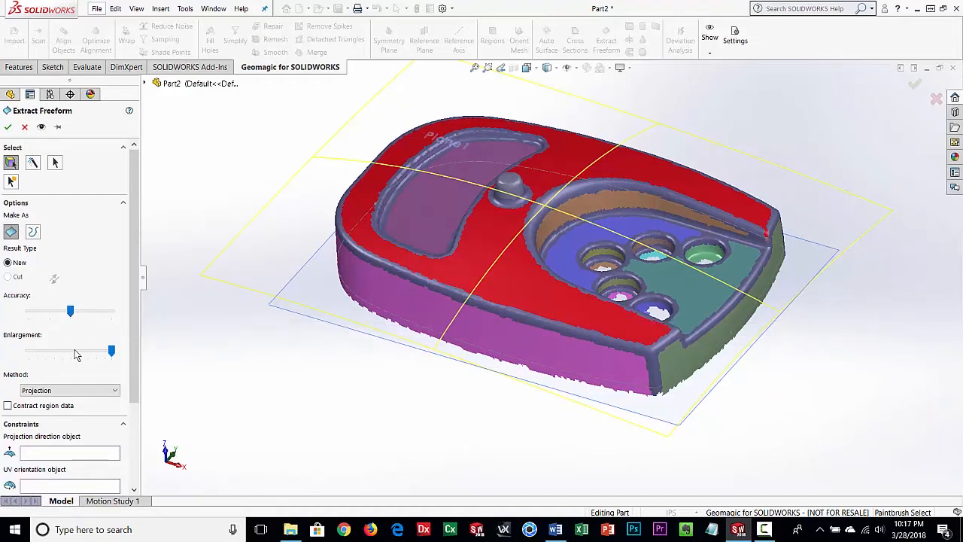
middle_drag(533, 410, 571, 349)
drag(112, 350, 33, 351)
middle_drag(468, 347, 431, 432)
drag(33, 351, 112, 351)
middle_drag(515, 453, 501, 417)
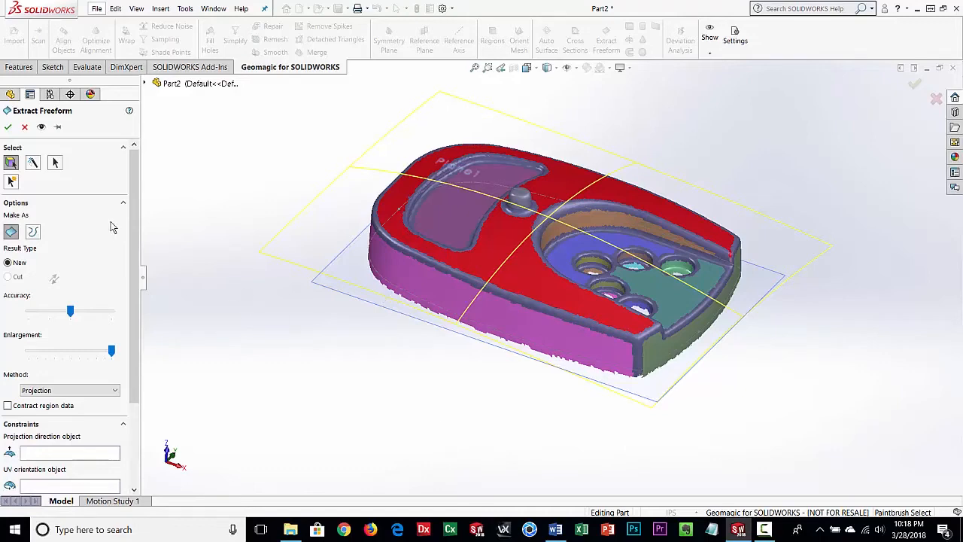
click(8, 128)
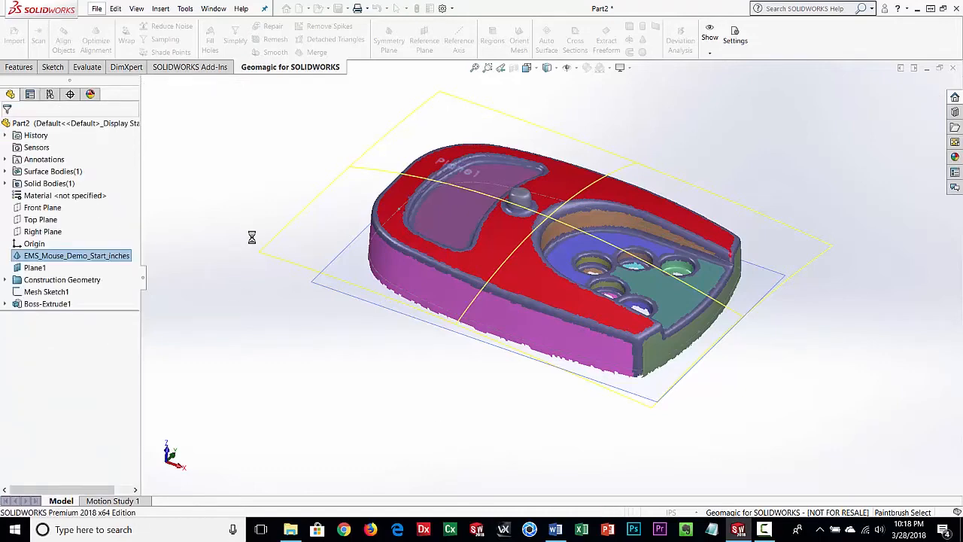
Step: Run a deviation analysis between the EMS_Mouse_Demo_Start_inches mesh and the Freeform_1 surface, inspect the color map, and close it
middle_drag(451, 472, 519, 391)
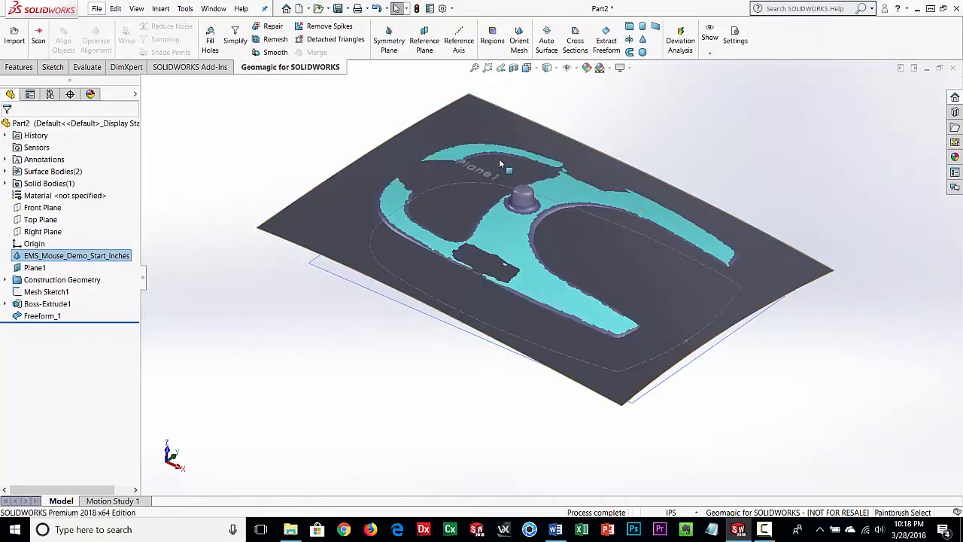
middle_drag(512, 255, 490, 256)
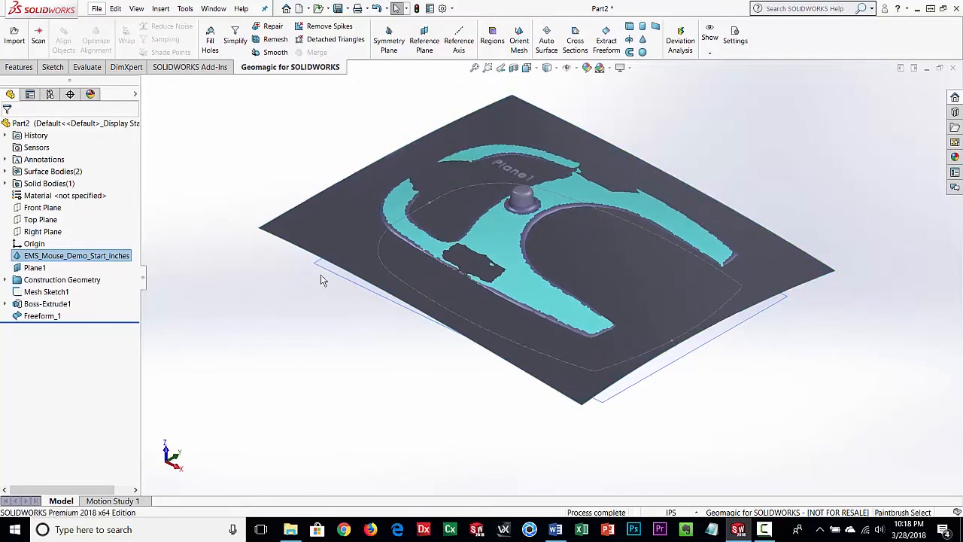
click(681, 40)
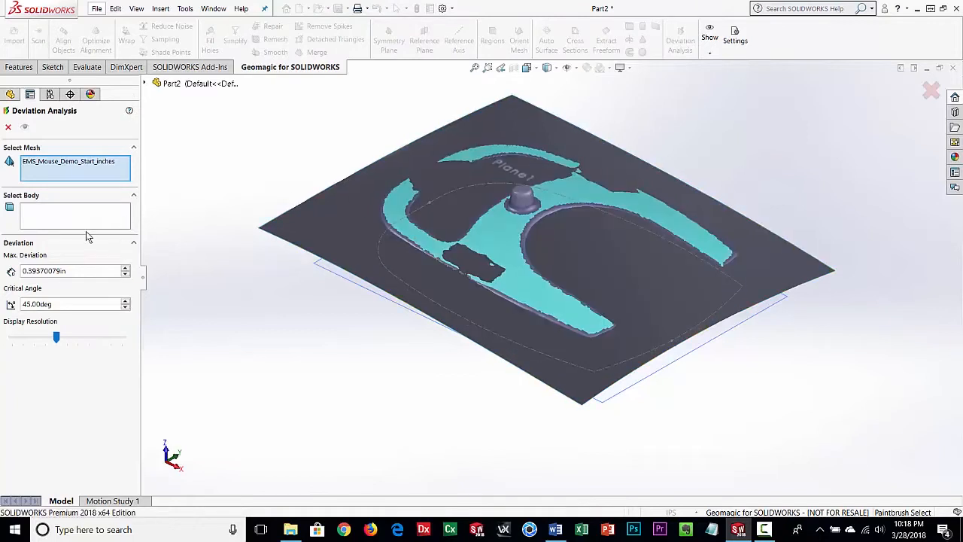
click(87, 222)
click(327, 232)
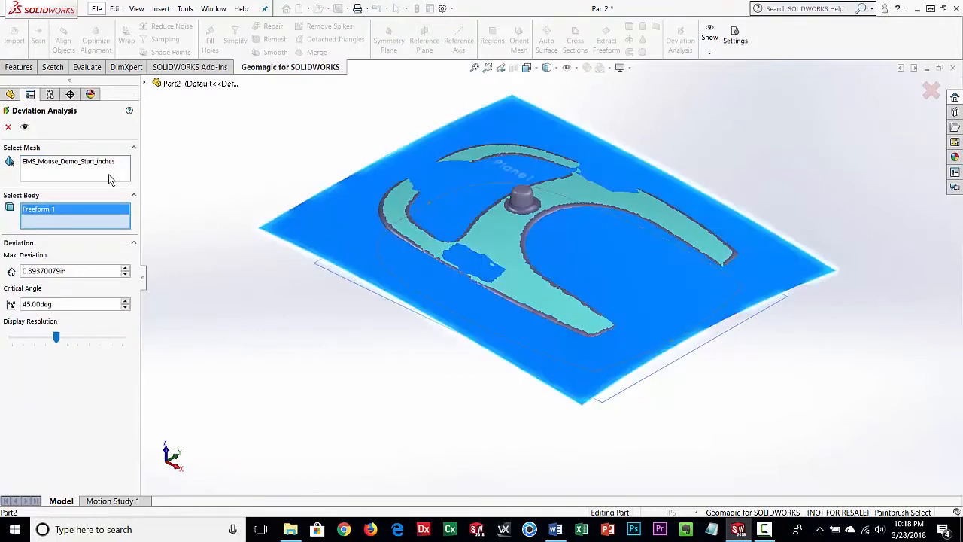
click(25, 126)
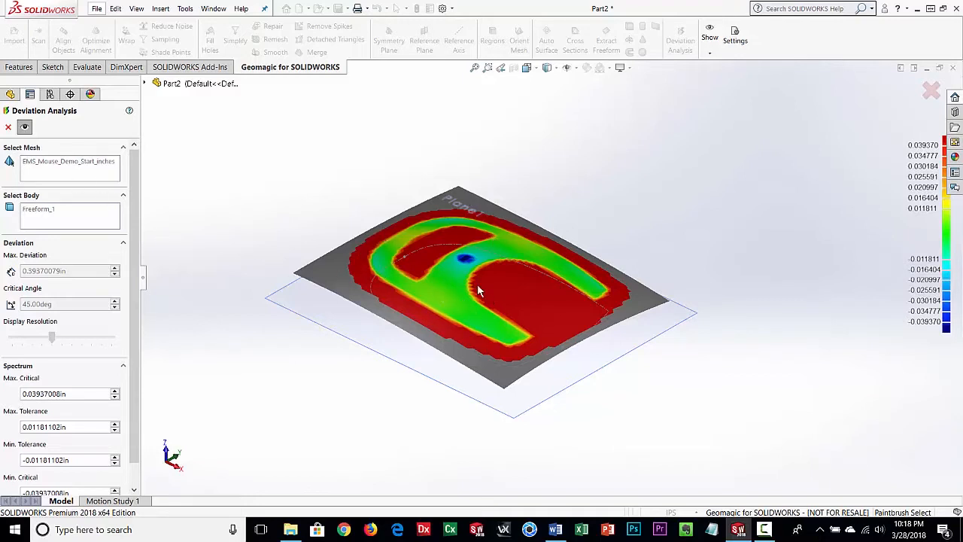
click(8, 127)
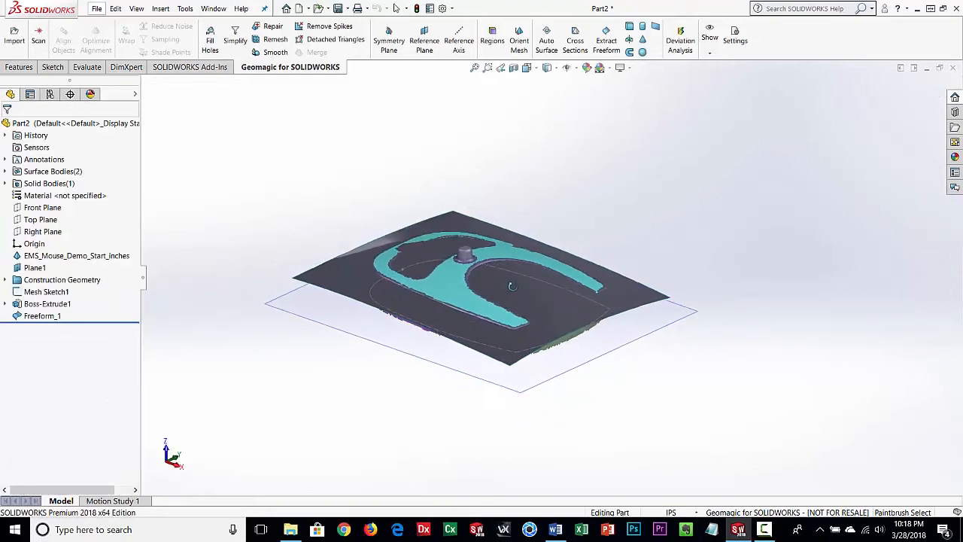
Step: Hide the EMS_Mouse_Demo_Start_inches mesh and show the extruded solid body again
click(52, 256)
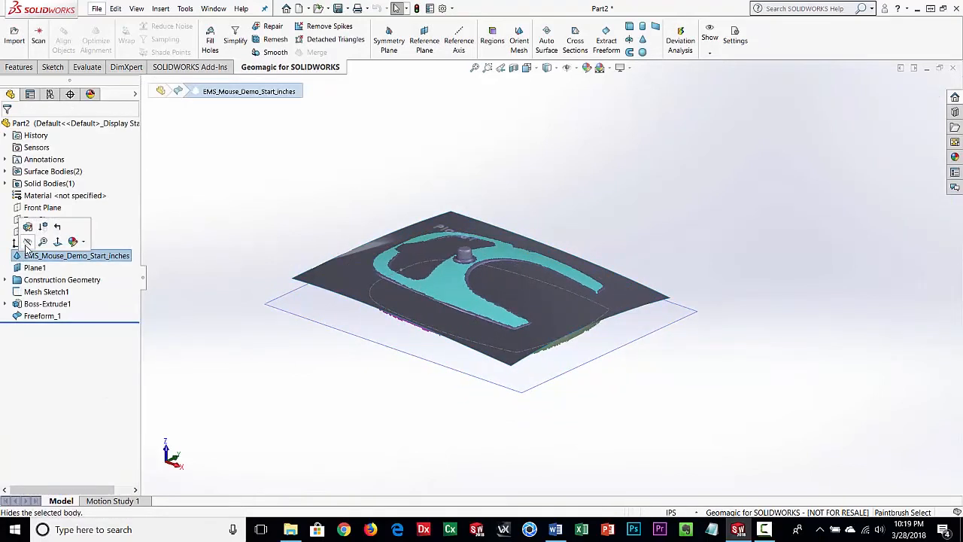
click(30, 225)
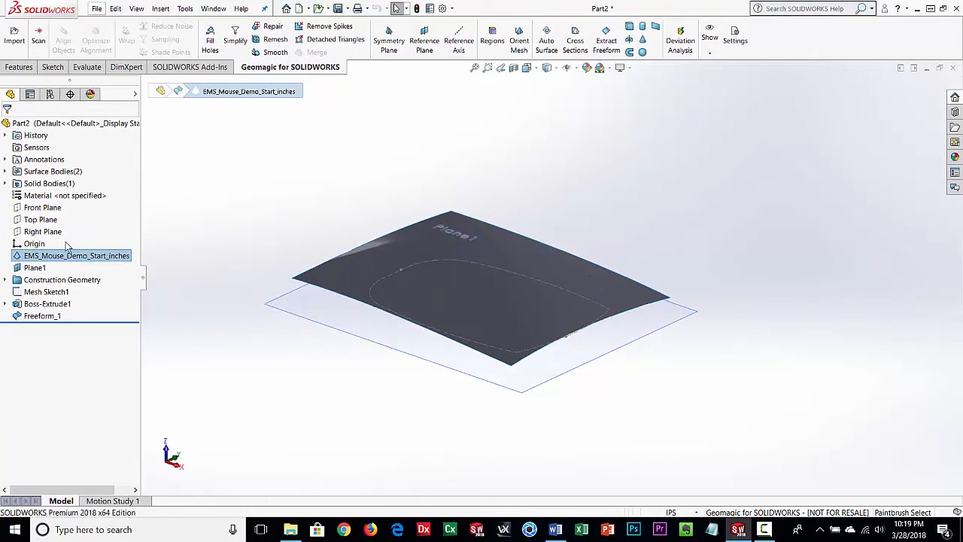
click(23, 305)
click(26, 274)
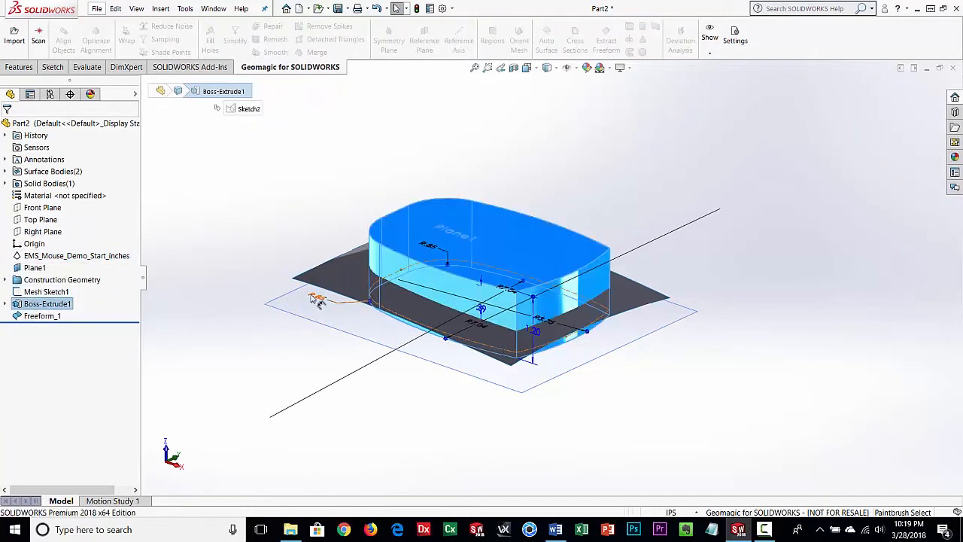
click(271, 263)
Step: Cut the extruded body with the Freeform_1 surface, removing the material above it
mouse_move(472, 348)
middle_down()
mouse_move(505, 284)
mouse_move(456, 364)
mouse_move(462, 324)
mouse_move(466, 340)
middle_up()
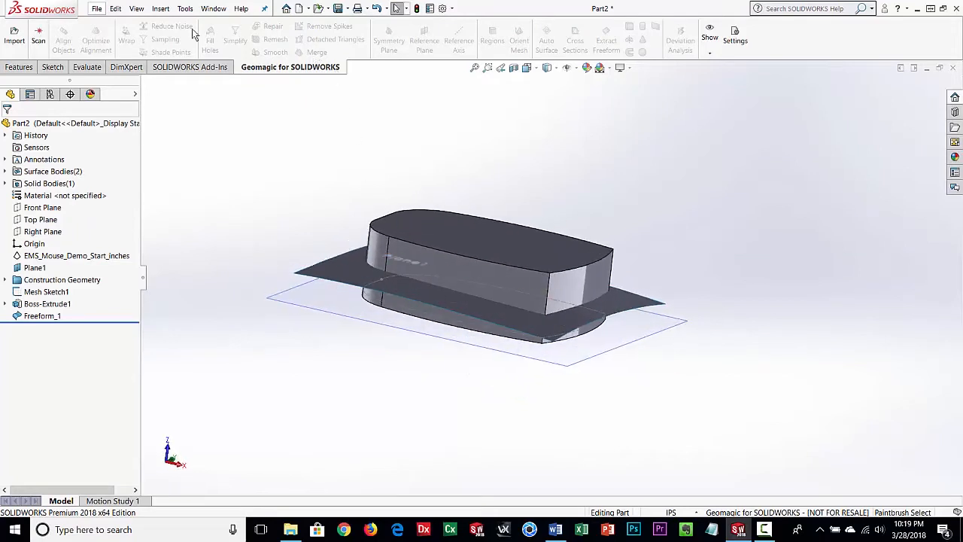
click(160, 8)
mouse_move(268, 29)
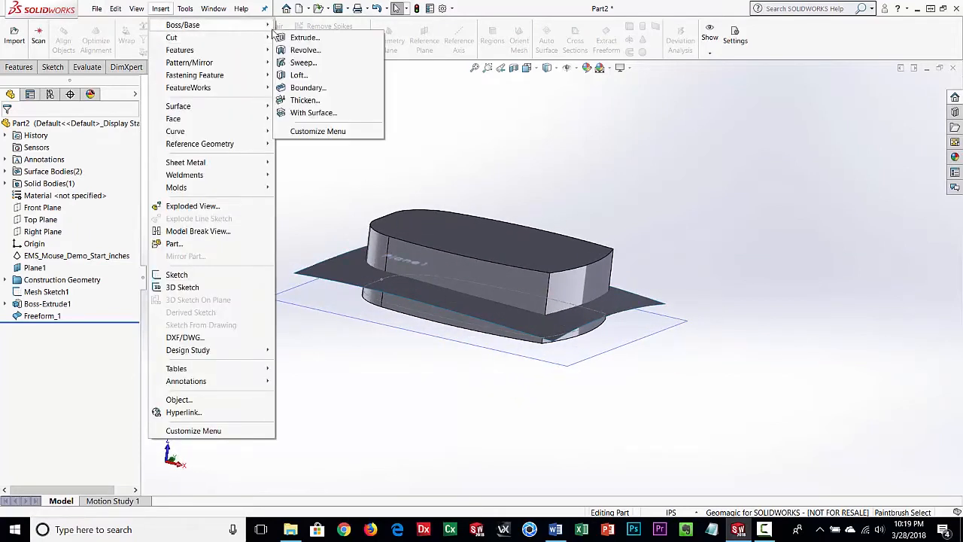
click(316, 112)
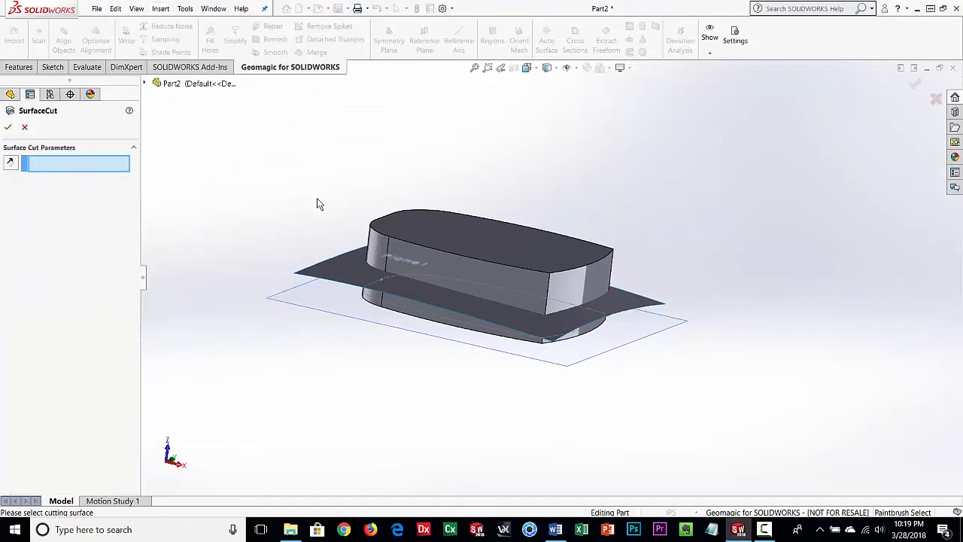
click(346, 265)
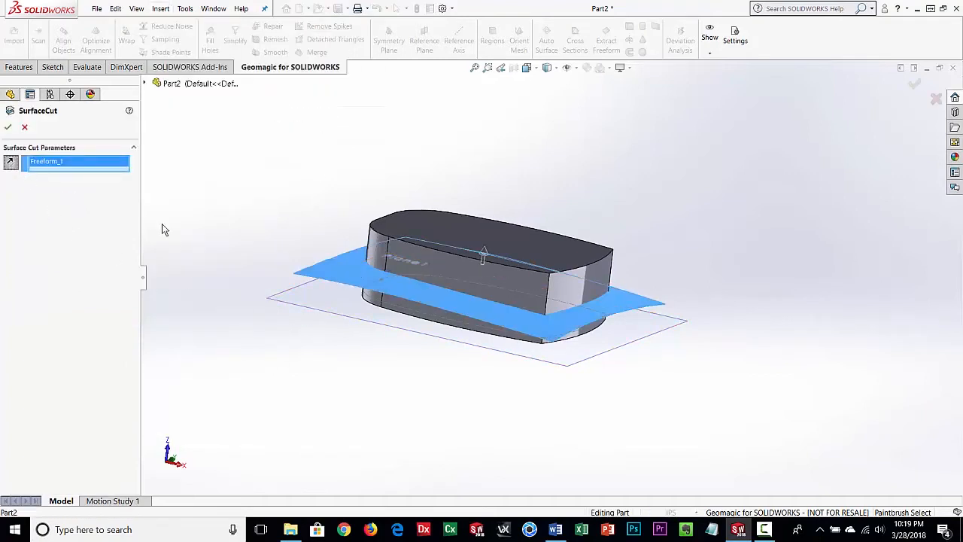
click(7, 128)
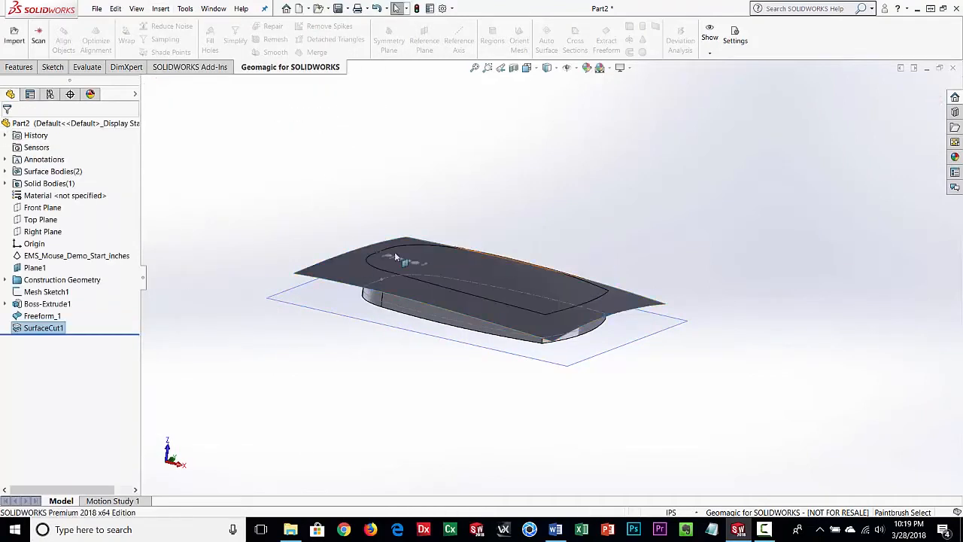
Step: Hide the Freeform_1 surface to expose the trimmed solid body
middle_drag(545, 183, 547, 348)
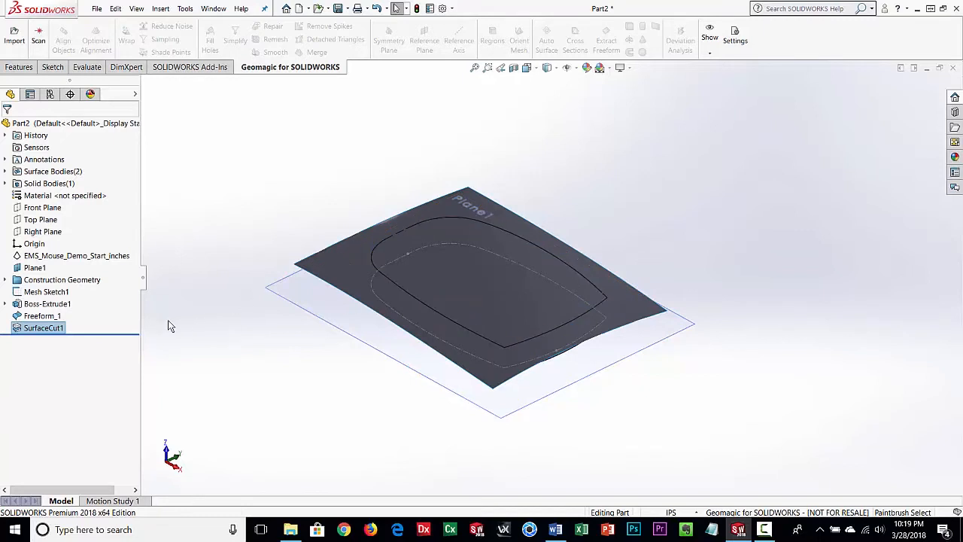
click(19, 321)
click(31, 305)
click(273, 348)
Step: Show the EMS_Mouse_Demo_Start_inches mesh again, overlaid on the trimmed solid body
middle_drag(273, 347, 478, 290)
scroll(478, 290, down, 2)
click(23, 257)
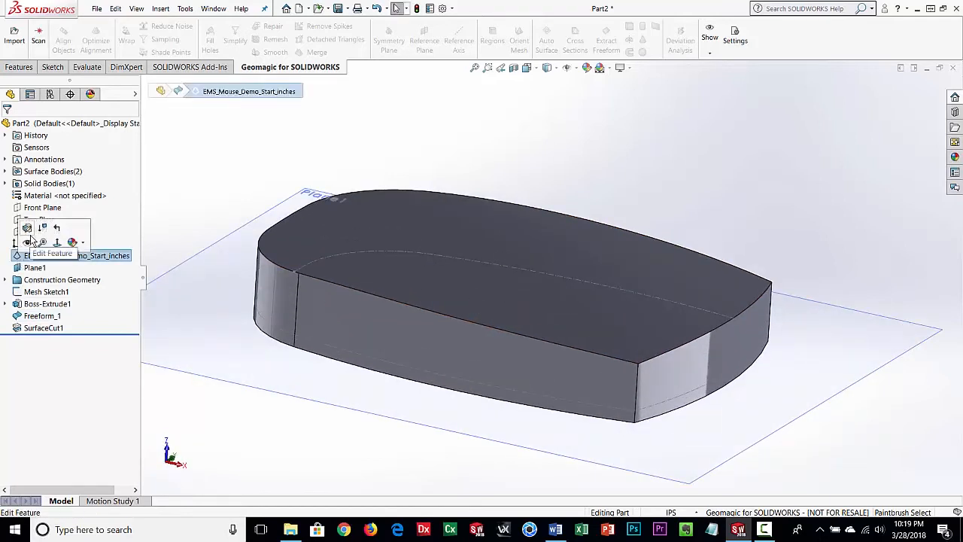
click(27, 242)
scroll(290, 309, down, 1)
middle_drag(365, 367, 634, 225)
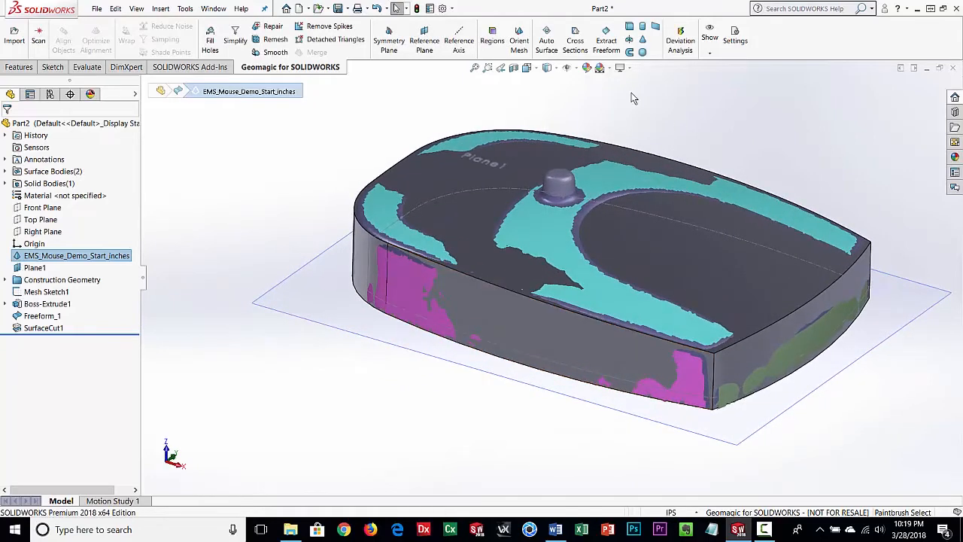
Step: Run a deviation analysis comparing the EMS_Mouse_Demo_Start_inches mesh with the SurfaceCut1 solid body
click(680, 45)
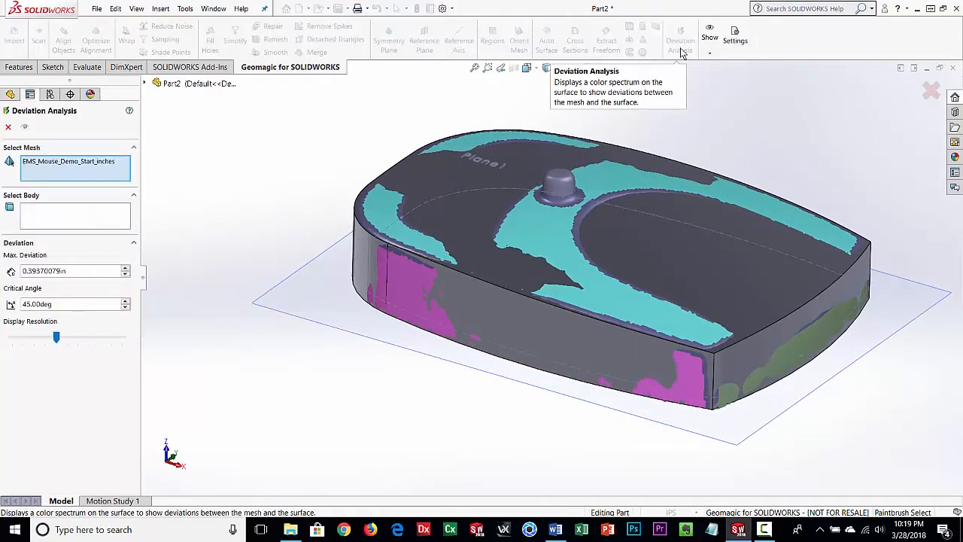
click(426, 301)
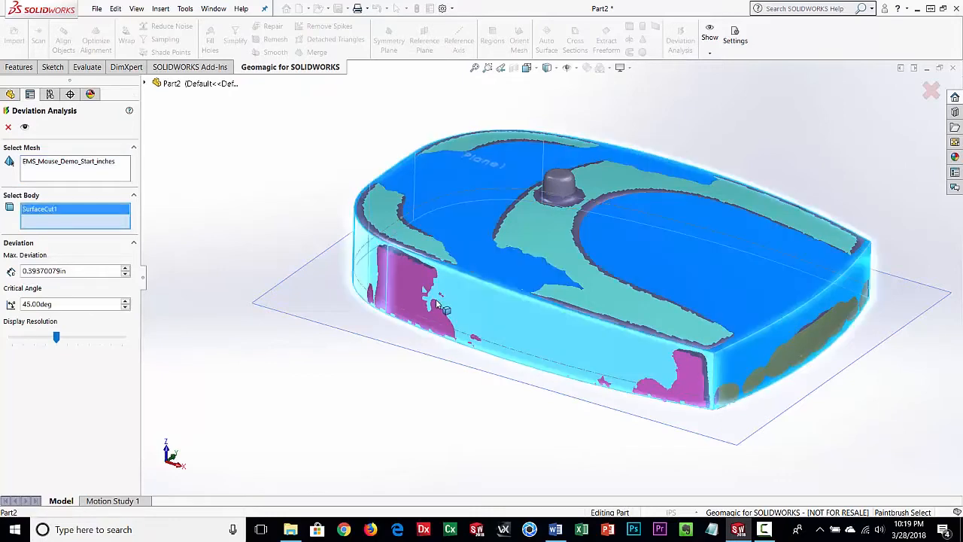
click(24, 126)
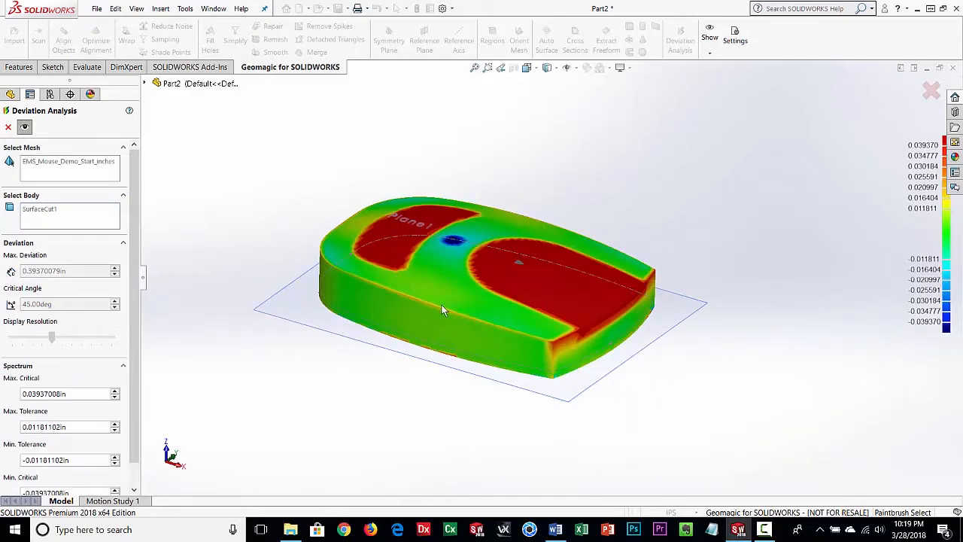
Step: Inspect the deviation colour map over the mouse body's top and sides, then close the analysis
middle_drag(527, 307, 547, 324)
middle_drag(471, 370, 504, 316)
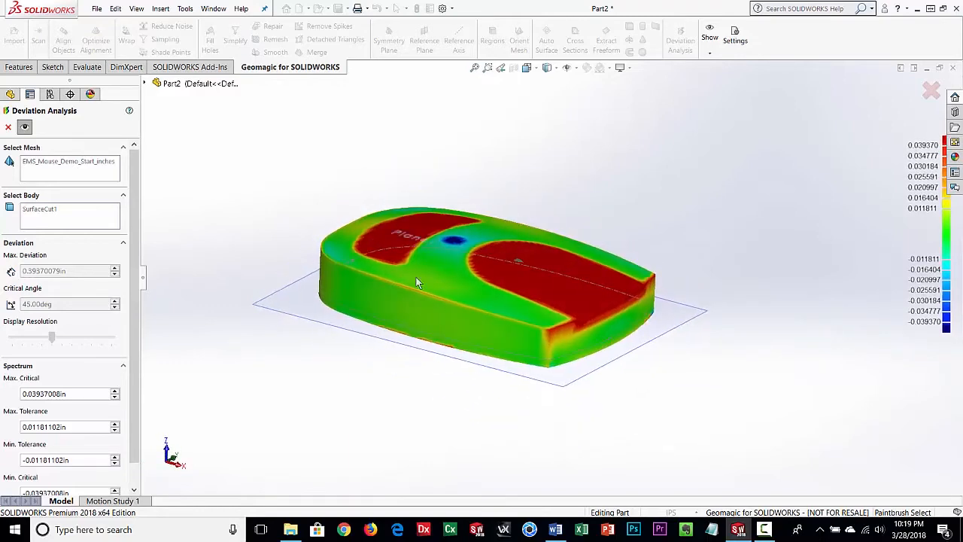
click(8, 126)
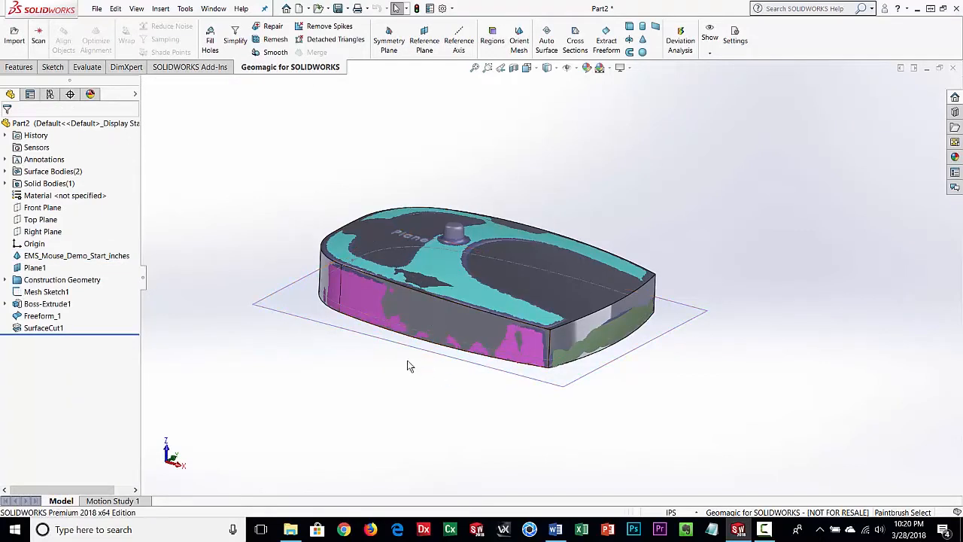
ctrl+middle_drag(407, 362, 490, 370)
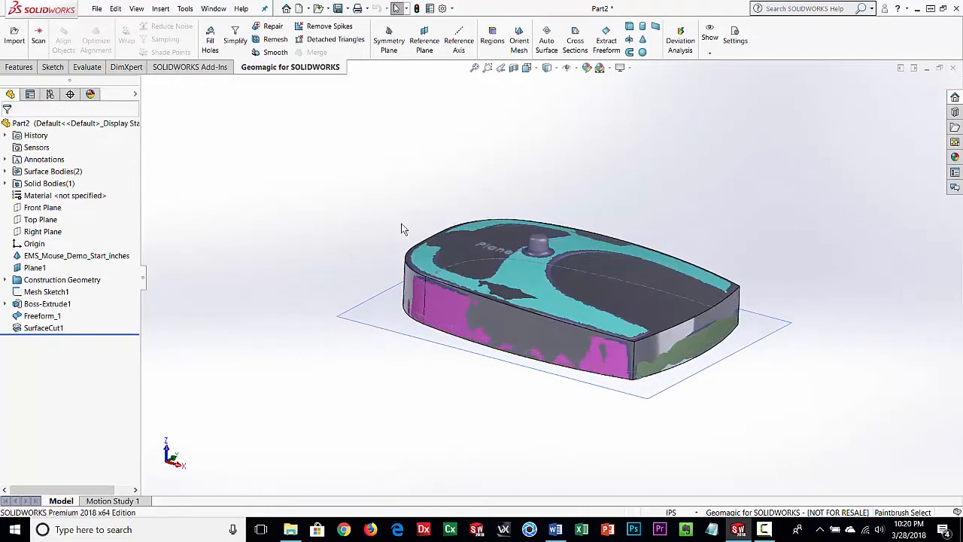
click(431, 254)
key(Escape)
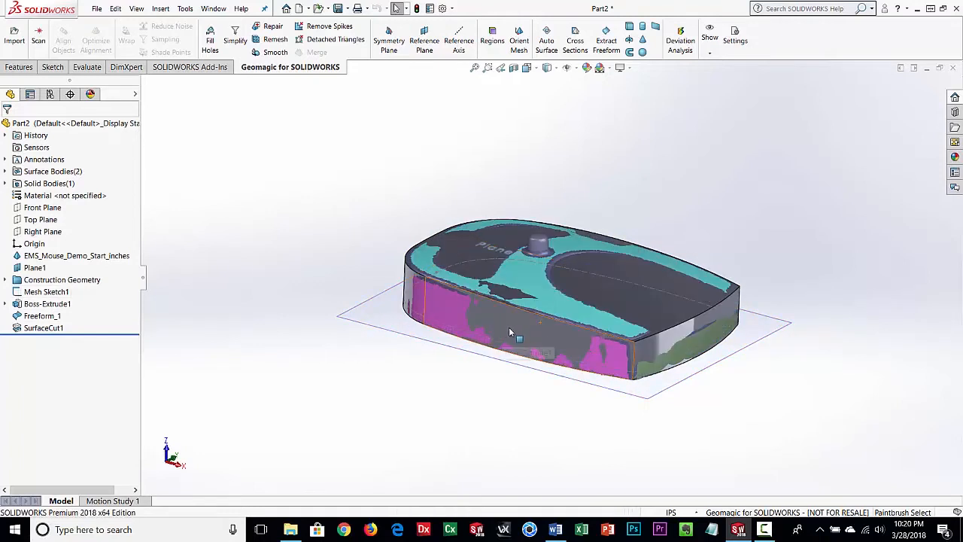
click(6, 304)
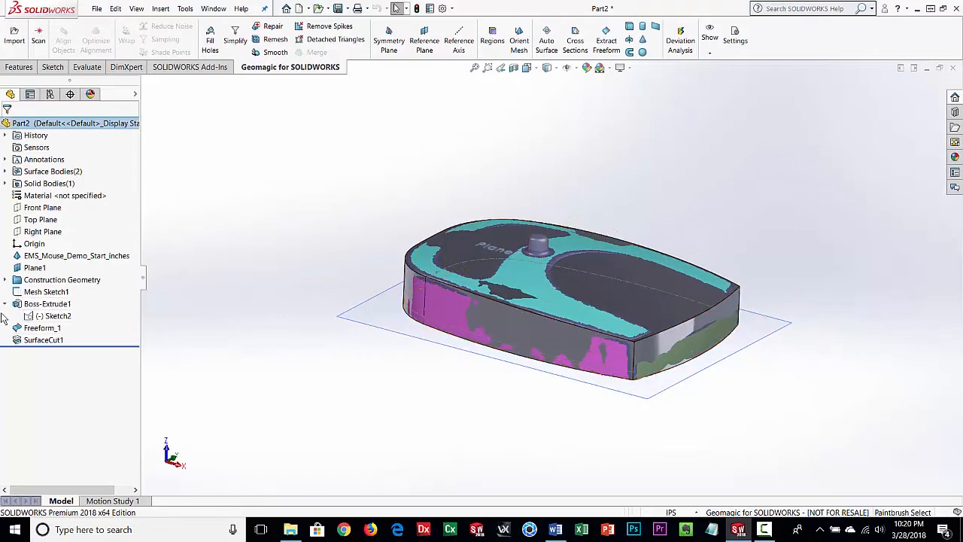
click(5, 305)
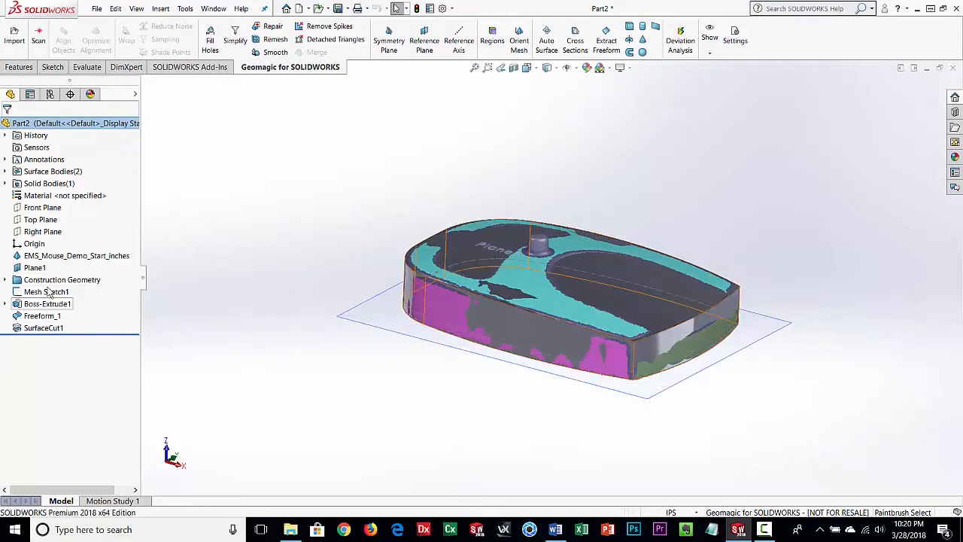
middle_drag(559, 370, 533, 456)
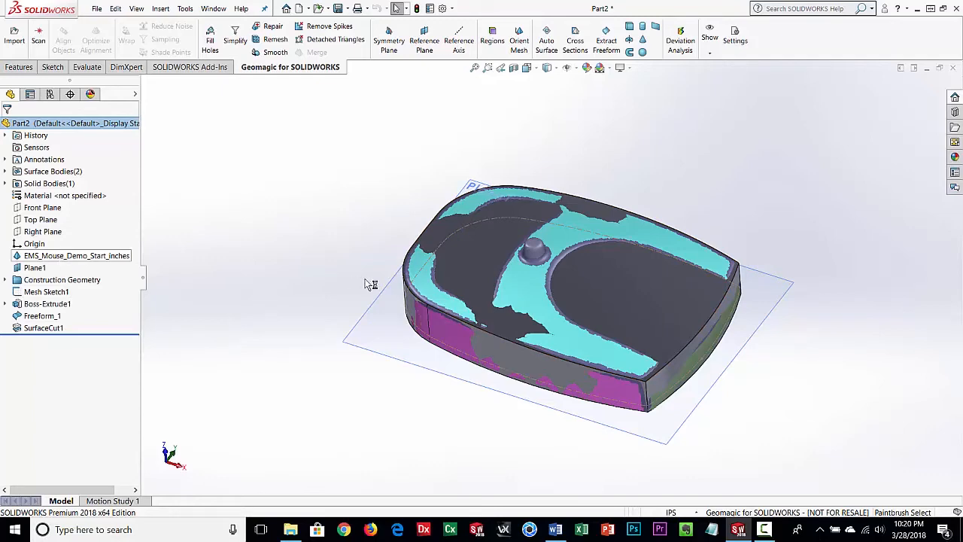
middle_drag(331, 365, 335, 340)
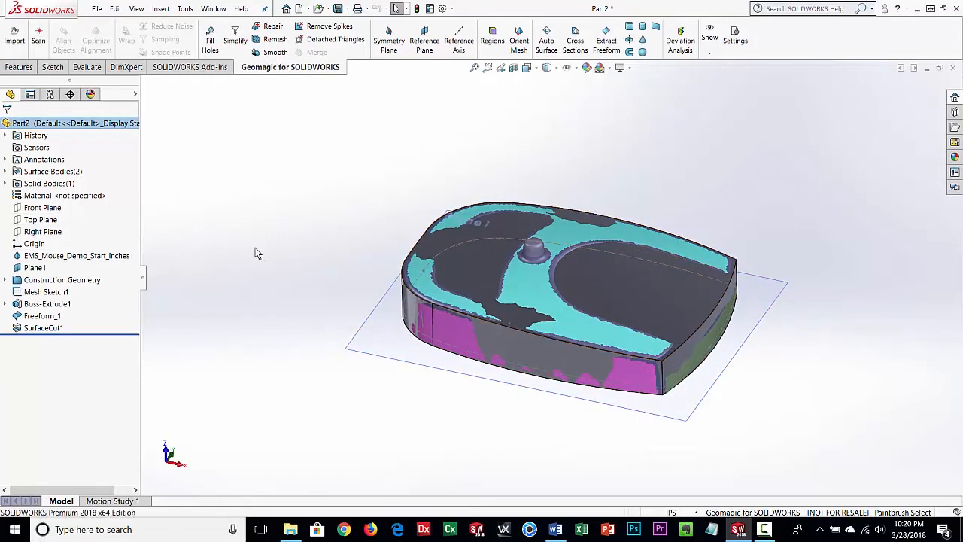
Step: Hide the Boss-Extrude1 solid body so that only the scanned mesh is displayed
click(21, 304)
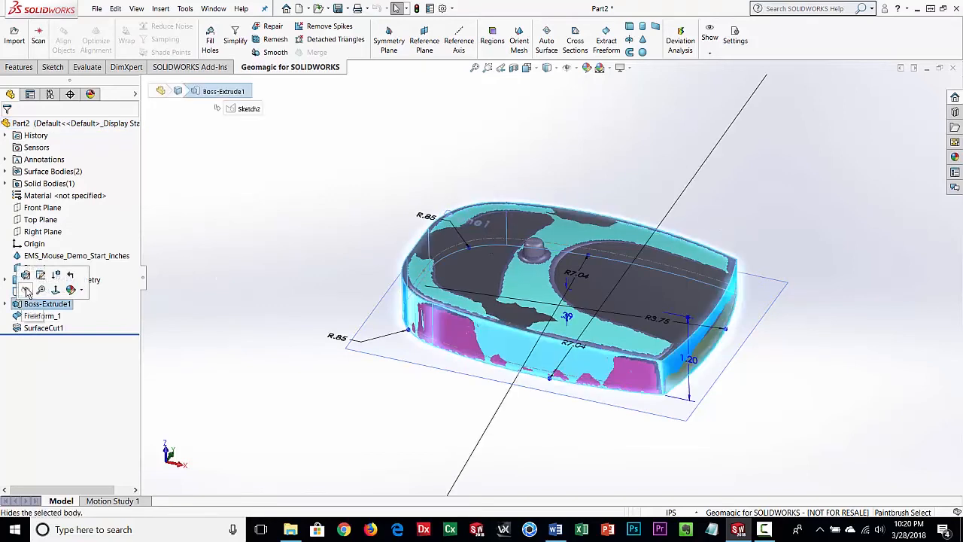
click(27, 290)
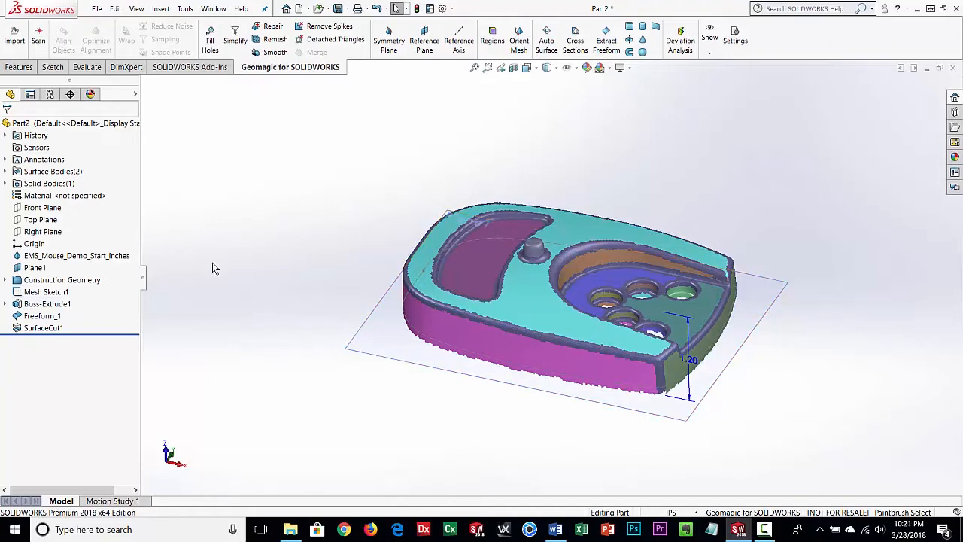
Step: Start a reference plane fitted to the blue and teal mesh regions on the floor of the large recessed pocket
middle_drag(550, 336, 622, 331)
scroll(623, 328, down, 3)
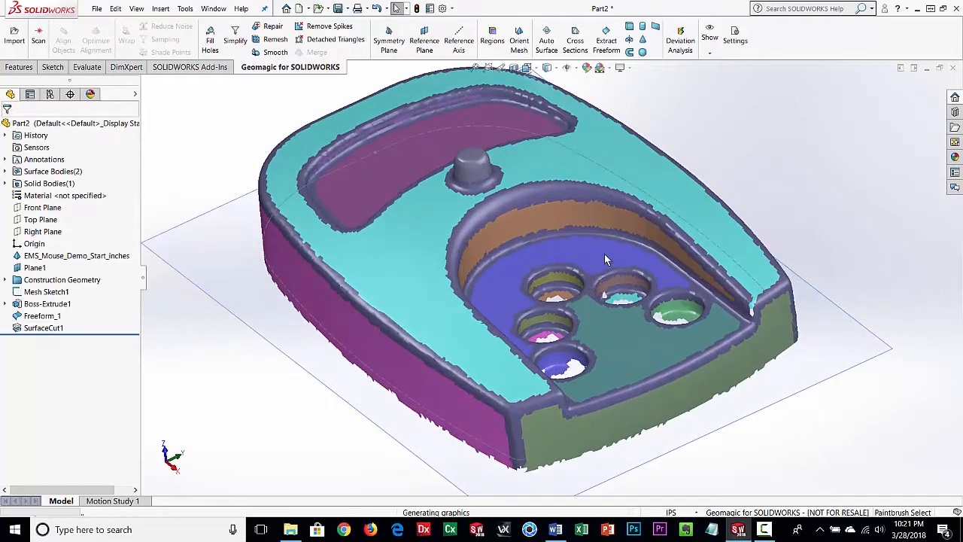
middle_drag(558, 350, 596, 332)
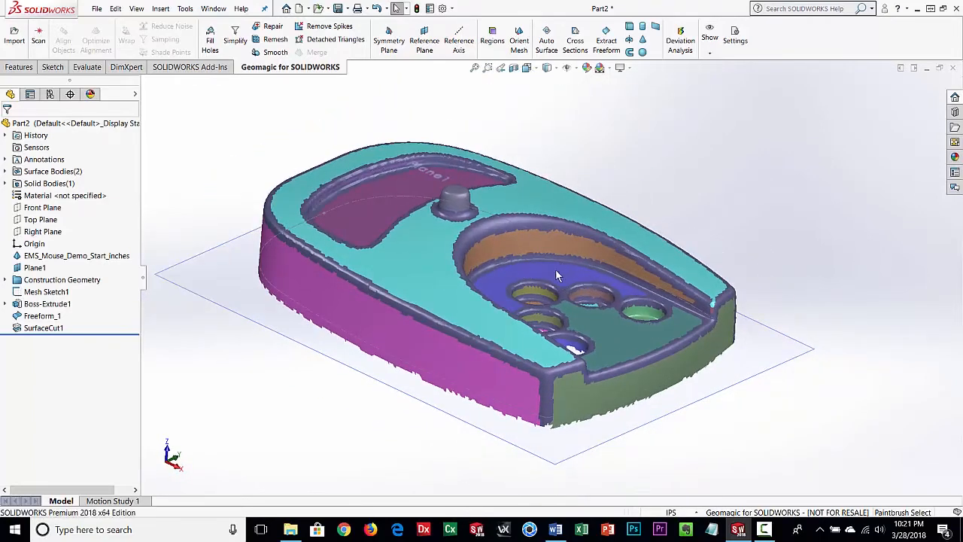
middle_drag(472, 235, 511, 203)
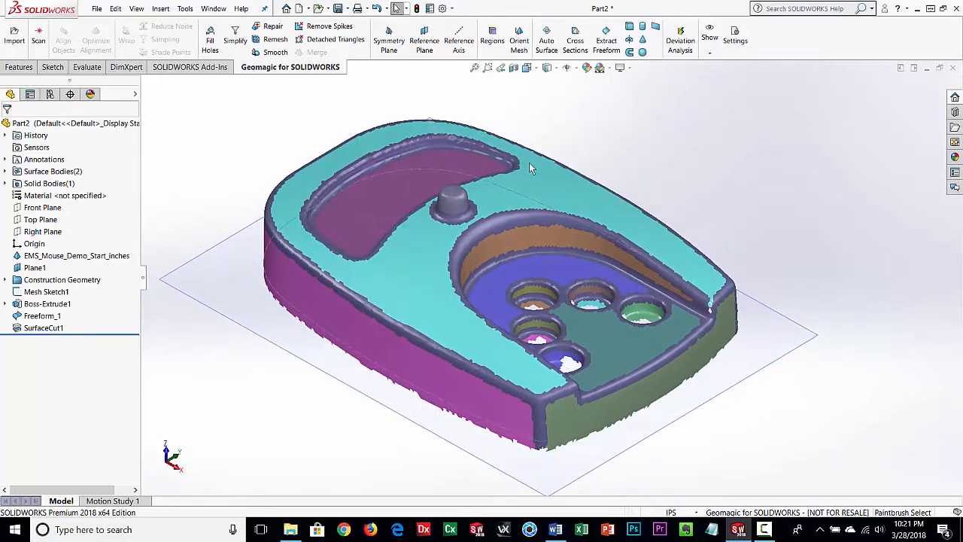
click(422, 44)
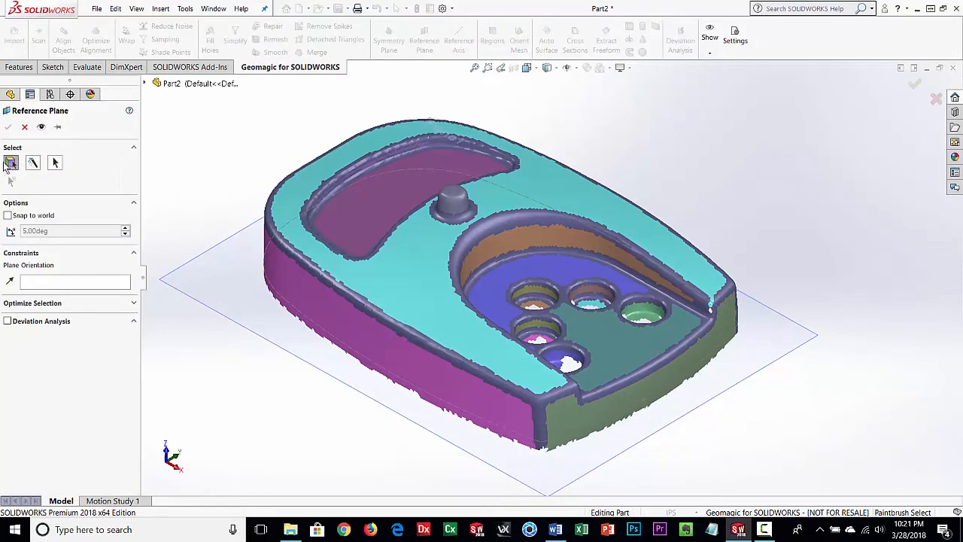
click(570, 278)
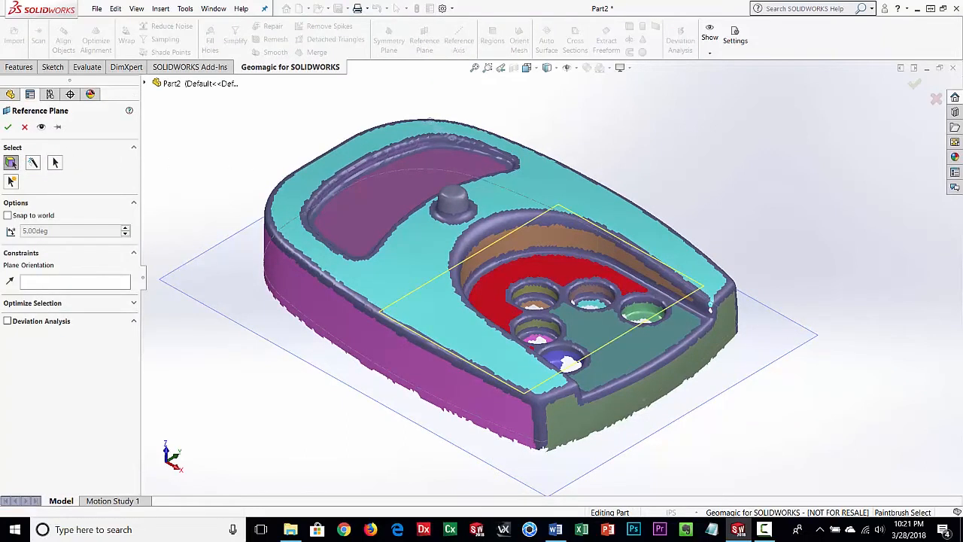
click(590, 310)
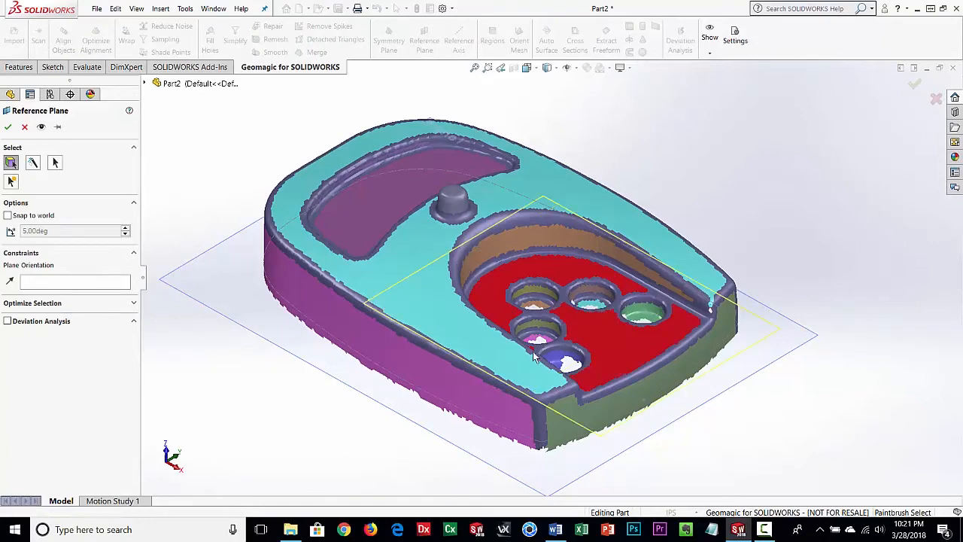
middle_drag(589, 407, 538, 329)
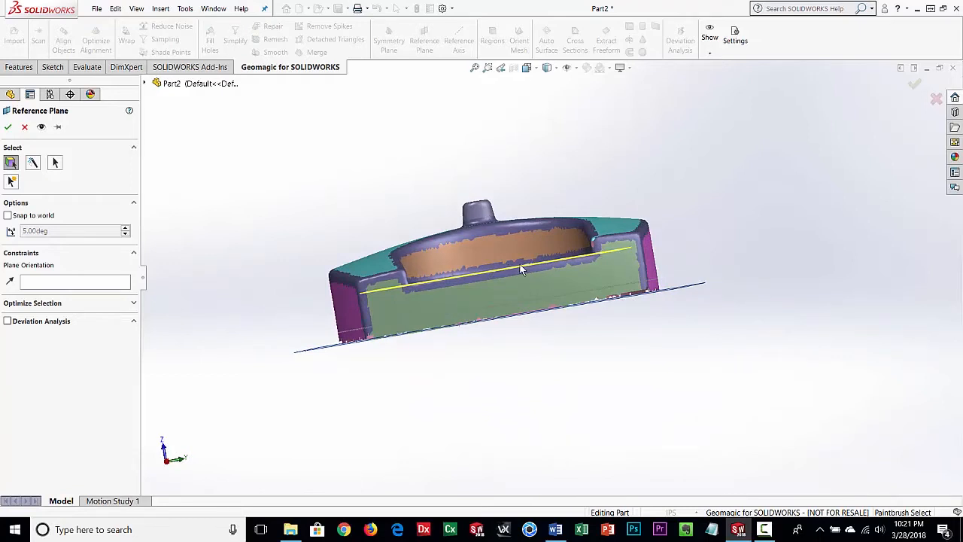
middle_drag(476, 308, 219, 277)
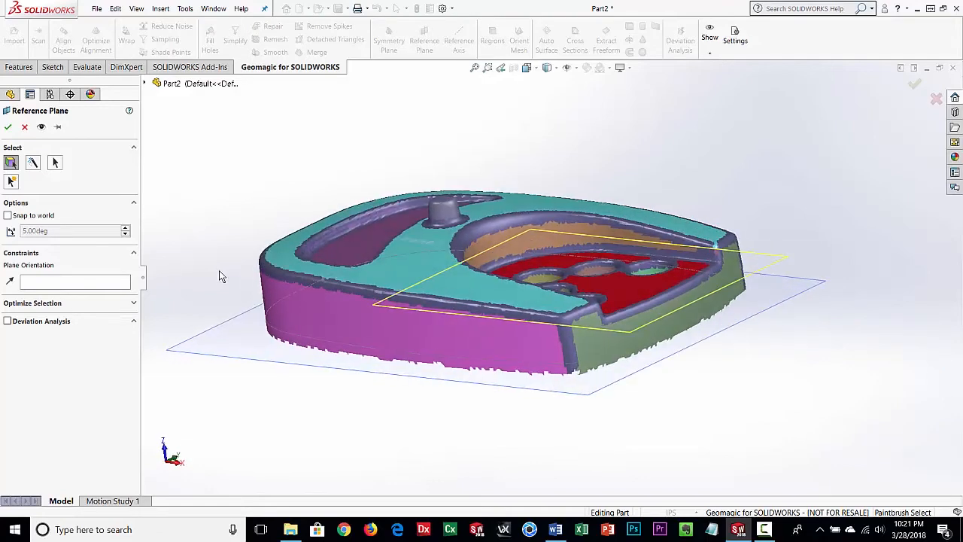
Step: Constrain the new reference plane's orientation to Plane1 and create it
click(54, 285)
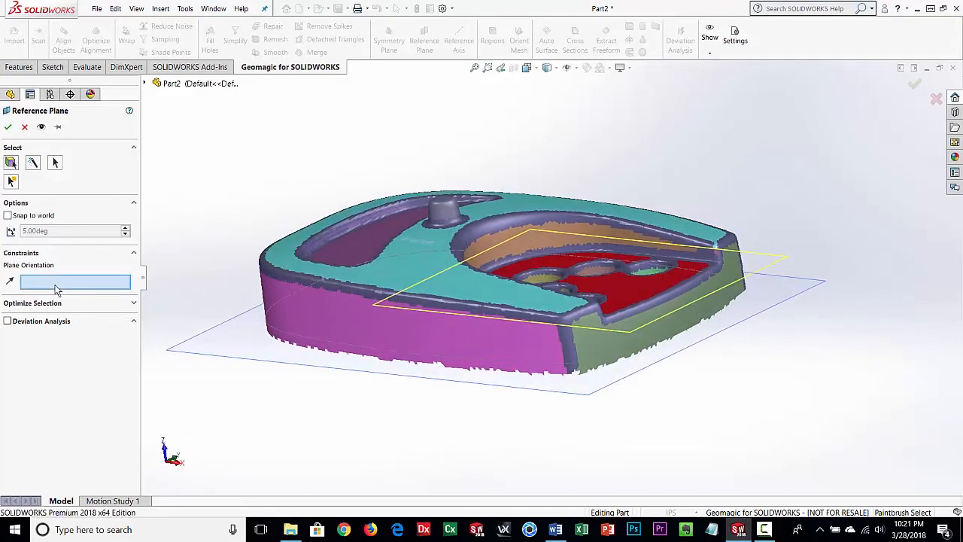
click(586, 394)
middle_drag(503, 446, 560, 368)
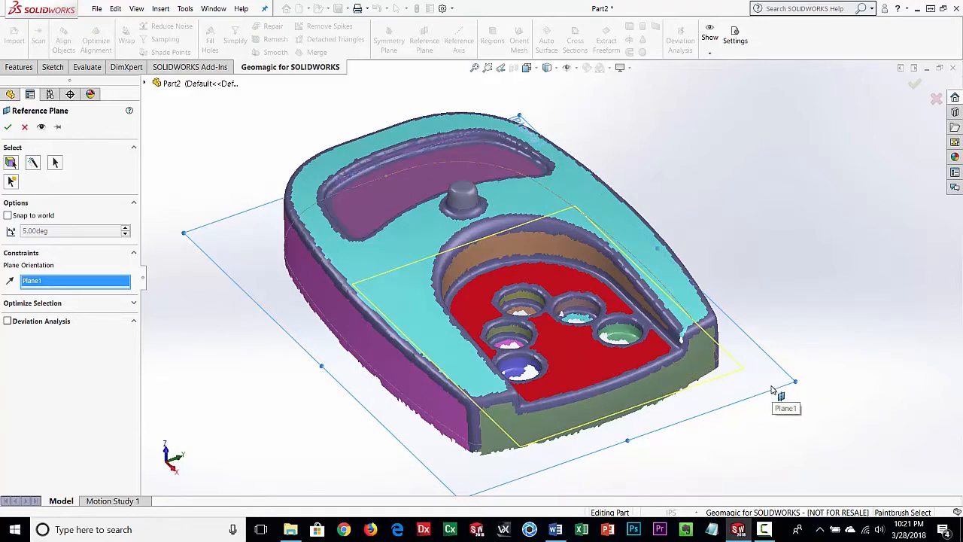
click(7, 128)
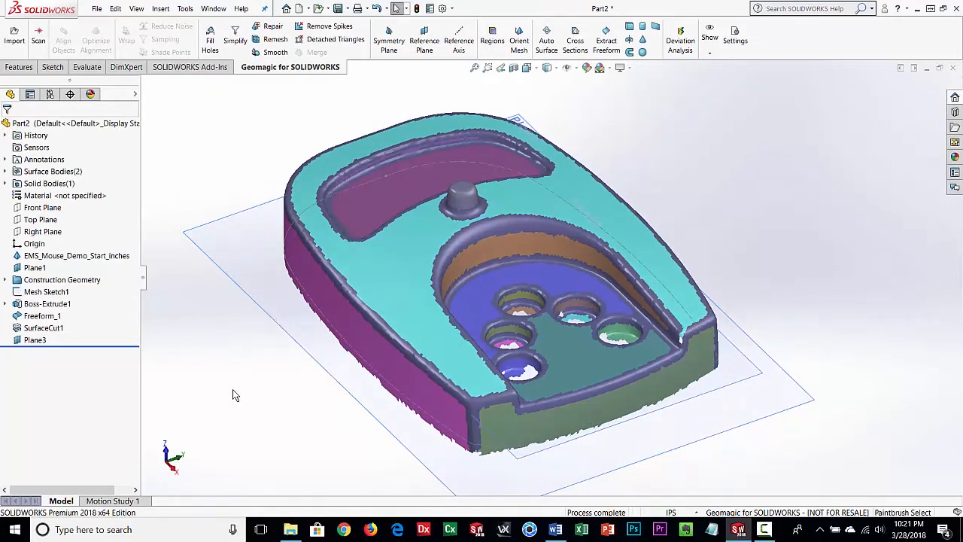
Step: Hide Plane1, keeping the pocket floor plane displayed
middle_drag(548, 446, 450, 380)
scroll(447, 361, down, 3)
scroll(423, 366, up, 3)
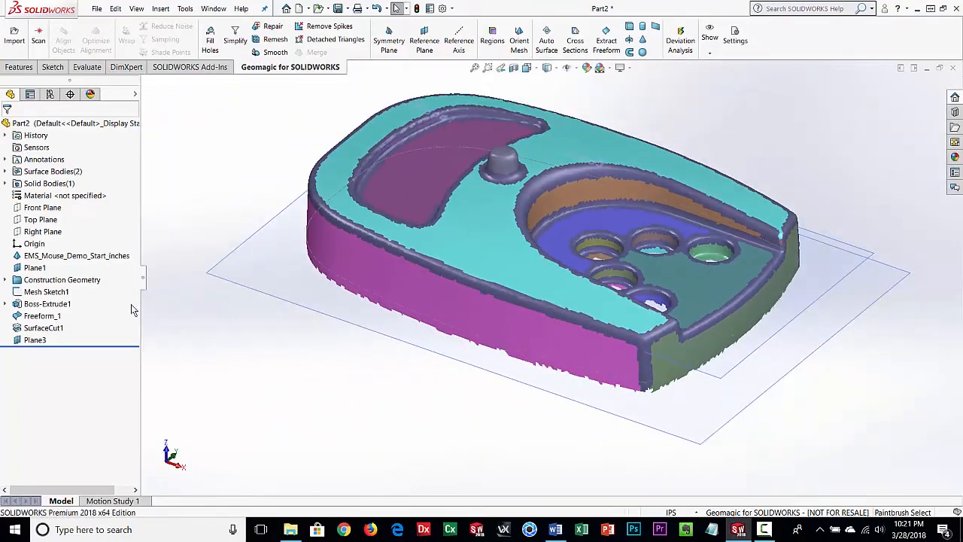
click(34, 268)
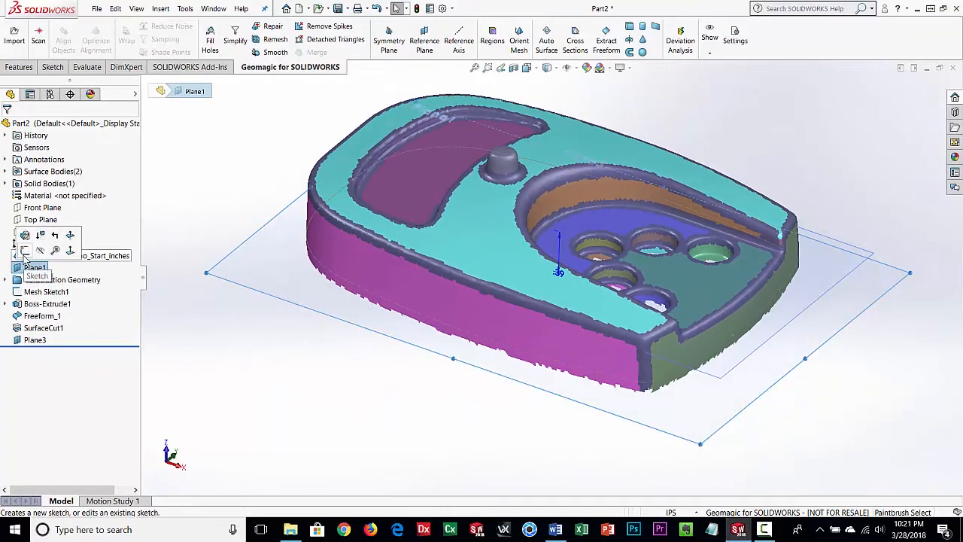
click(468, 449)
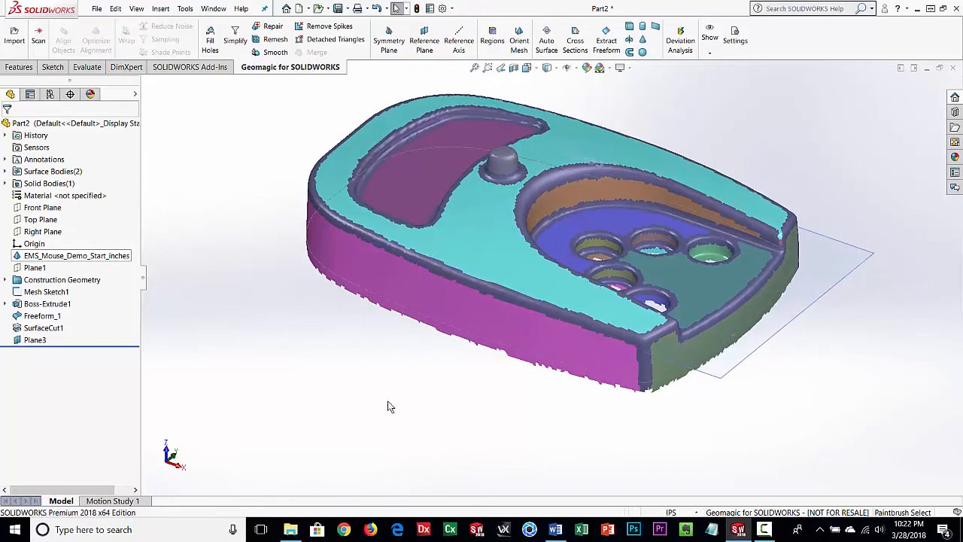
Step: Create a single cross-section sketch of the EMS_Mouse_Demo_Start_inches mesh based on Plane3, with an offset of 0.08 in
mouse_move(382, 410)
middle_down()
mouse_move(388, 387)
mouse_move(379, 400)
middle_up()
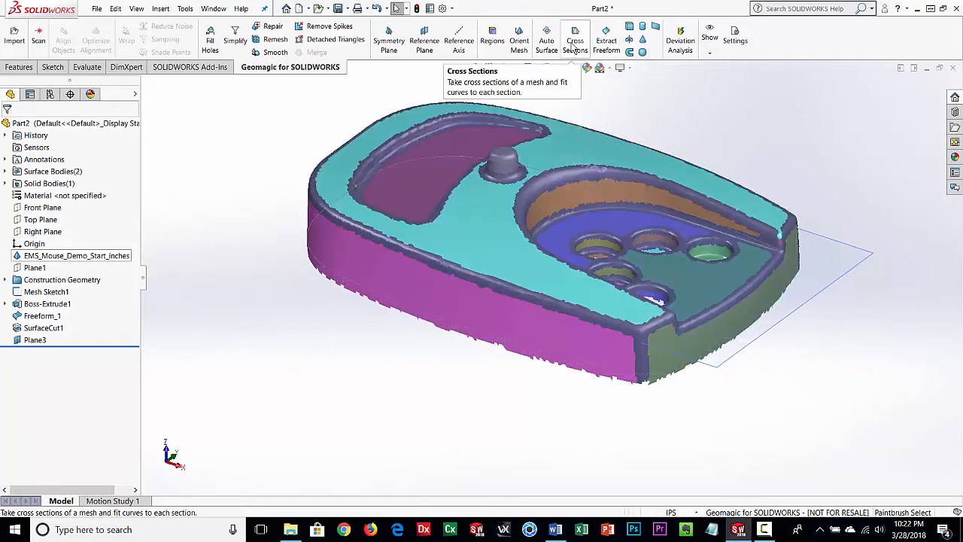
click(576, 46)
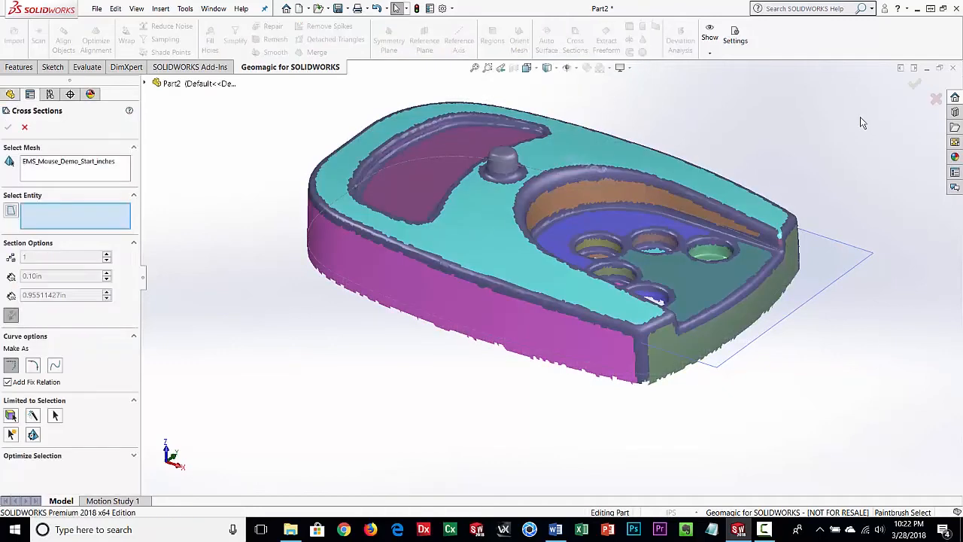
click(844, 272)
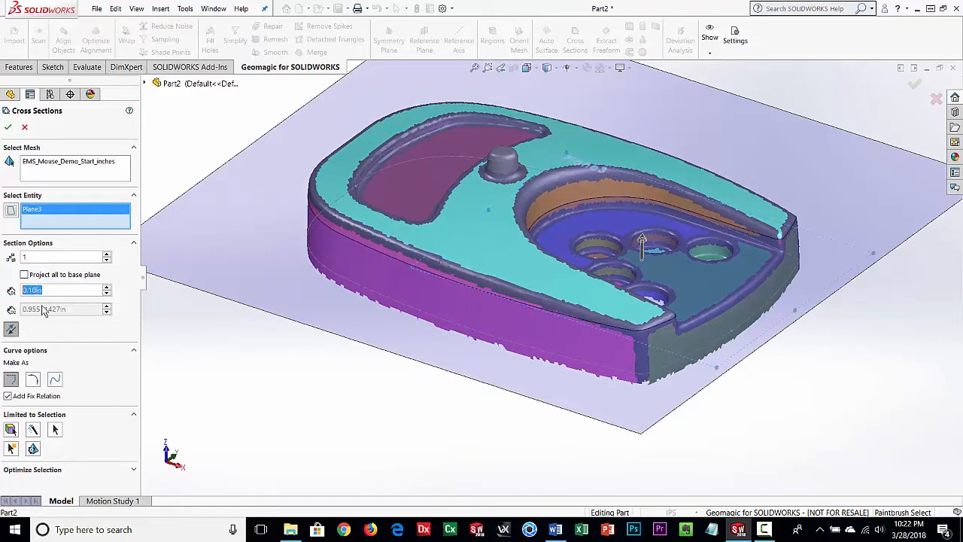
scroll(773, 247, down, 3)
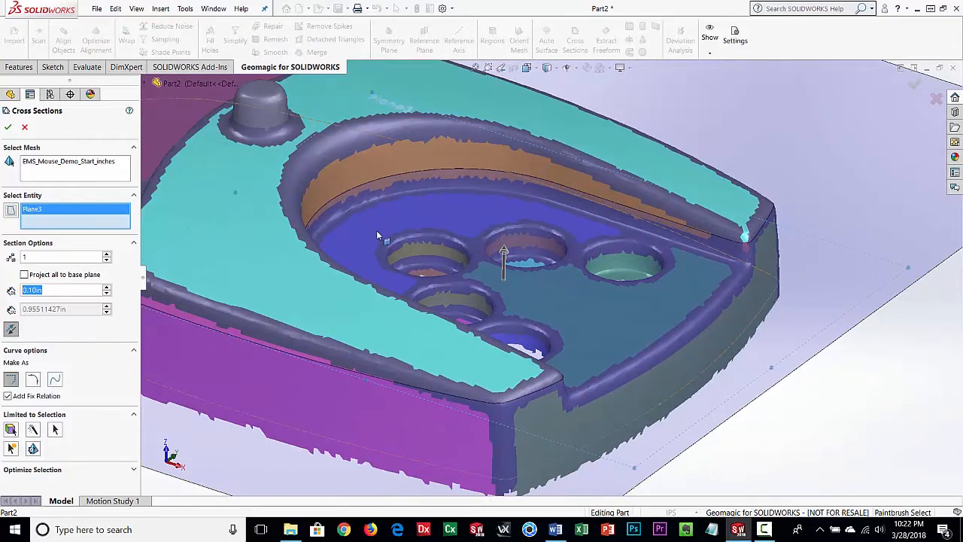
click(74, 289)
text(.08)
key(Return)
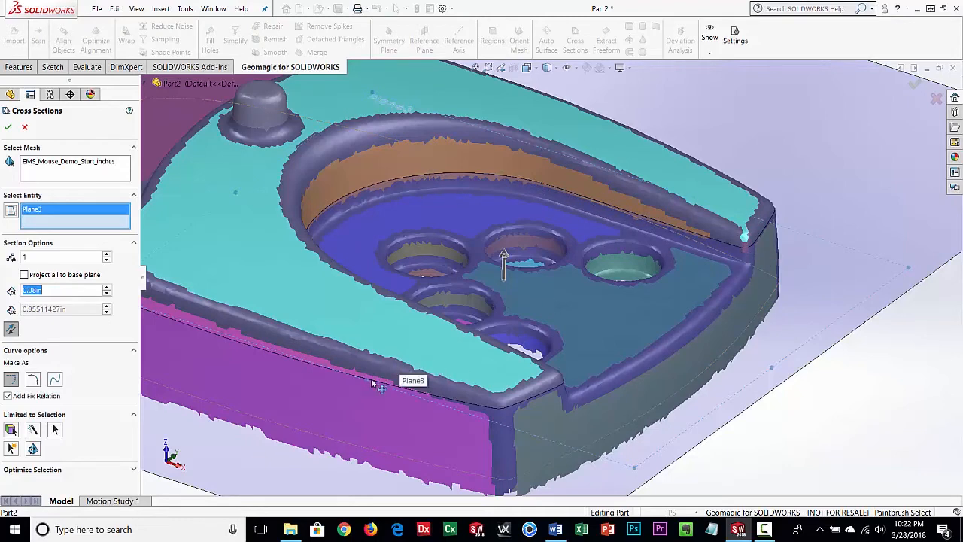
ctrl+middle_drag(372, 381, 507, 295)
scroll(508, 298, up, 5)
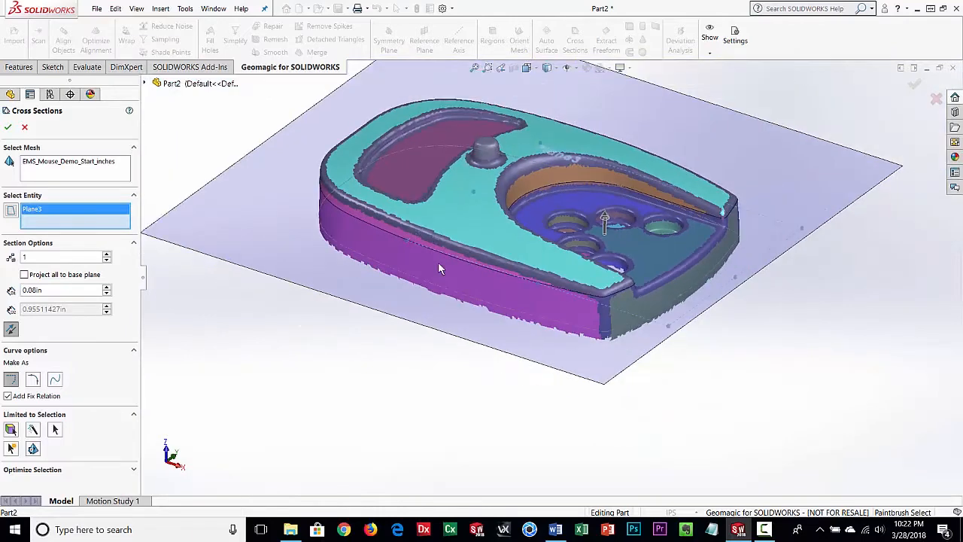
click(9, 128)
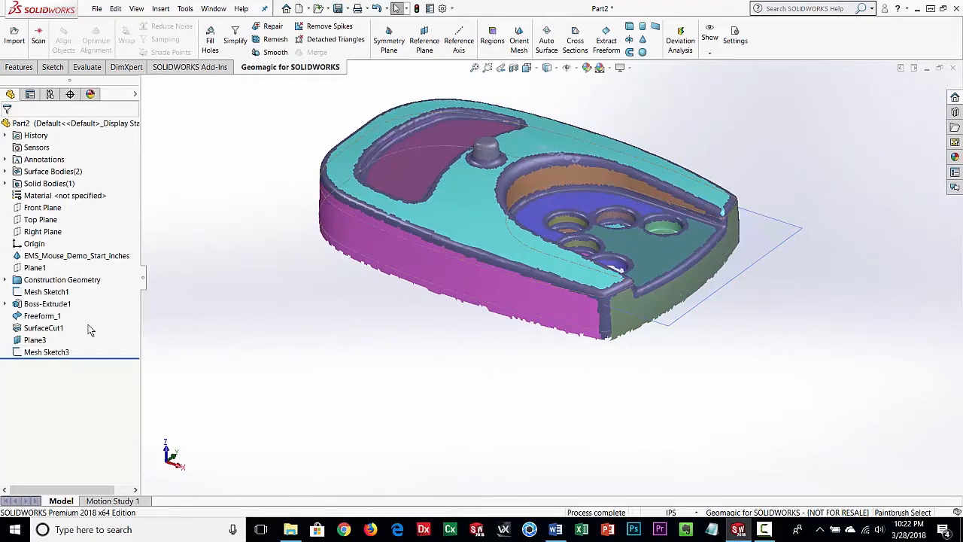
Step: Hide the EMS_Mouse_Demo_Start_inches mesh to expose the section curves
click(22, 304)
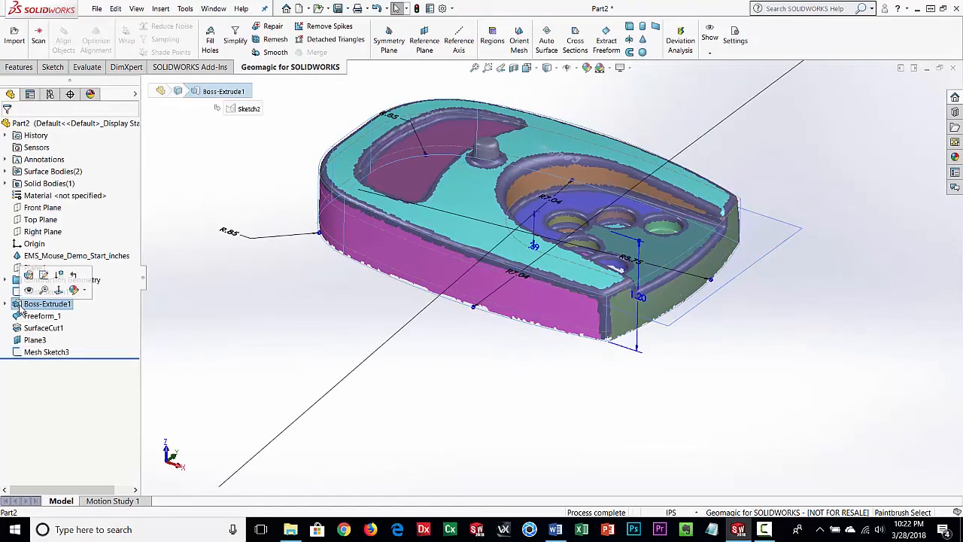
click(34, 256)
click(32, 239)
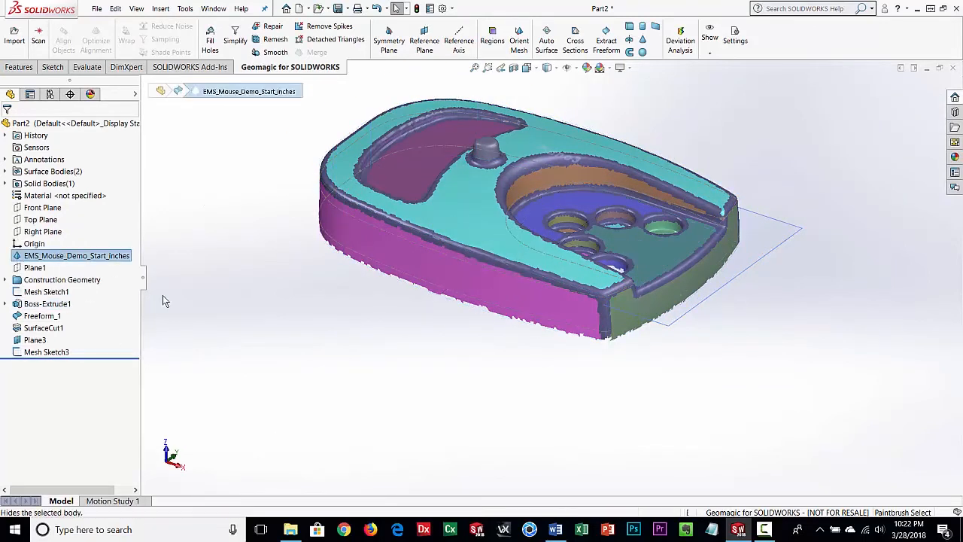
Step: Hide Mesh Sketch1 so that only the pocket section curves and Plane3 are displayed
mouse_move(433, 378)
middle_down()
mouse_move(458, 445)
mouse_move(447, 479)
middle_up()
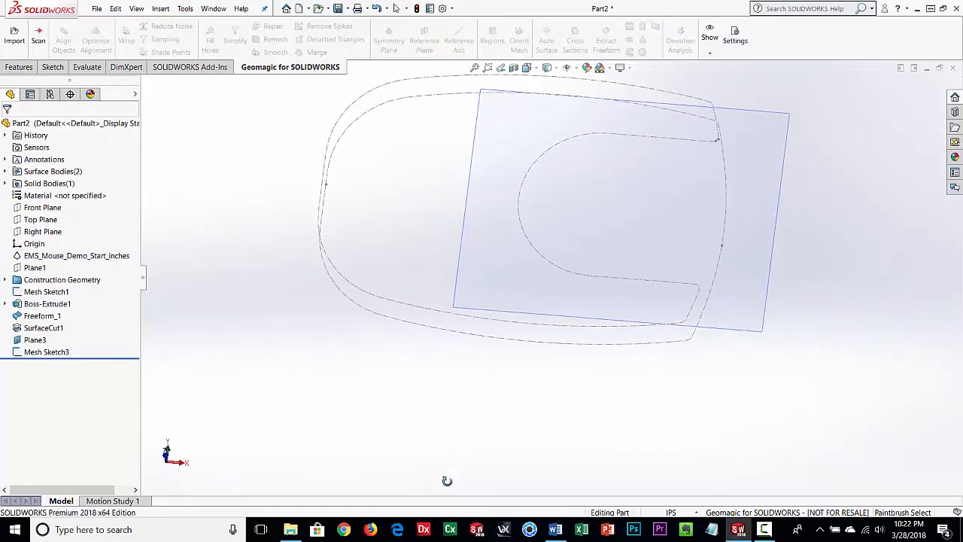
click(23, 297)
click(27, 279)
mouse_move(368, 426)
middle_down()
mouse_move(391, 409)
mouse_move(378, 452)
middle_up()
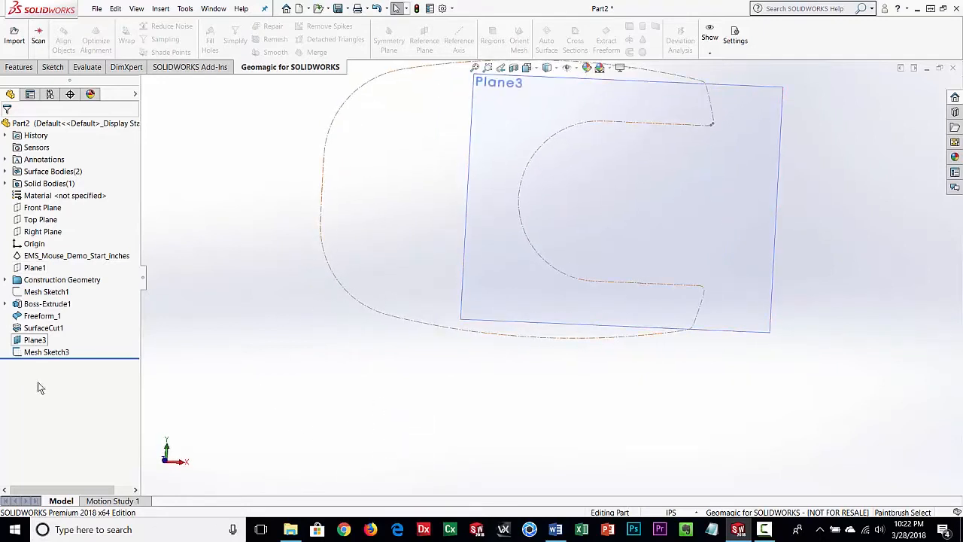
Step: Sketch a corner rectangle about 1.39 by 1.52 in on Plane3, aligned with the straight sides of the pocket section curve
click(34, 342)
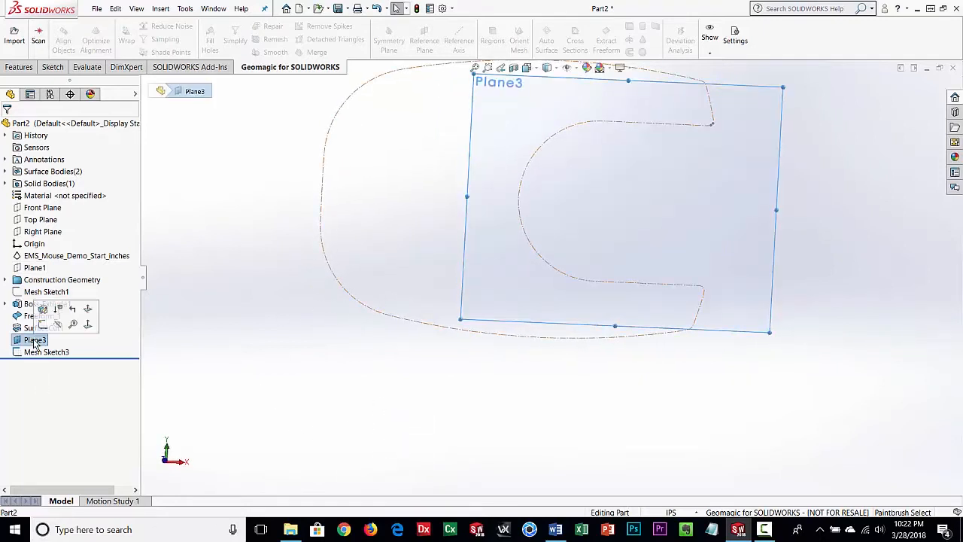
click(87, 325)
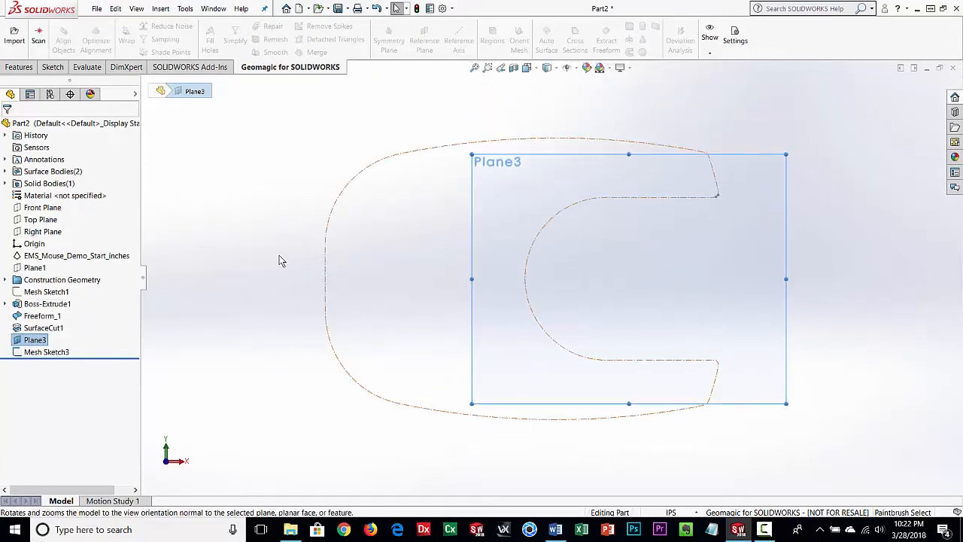
click(308, 298)
ctrl+middle_drag(652, 315, 545, 300)
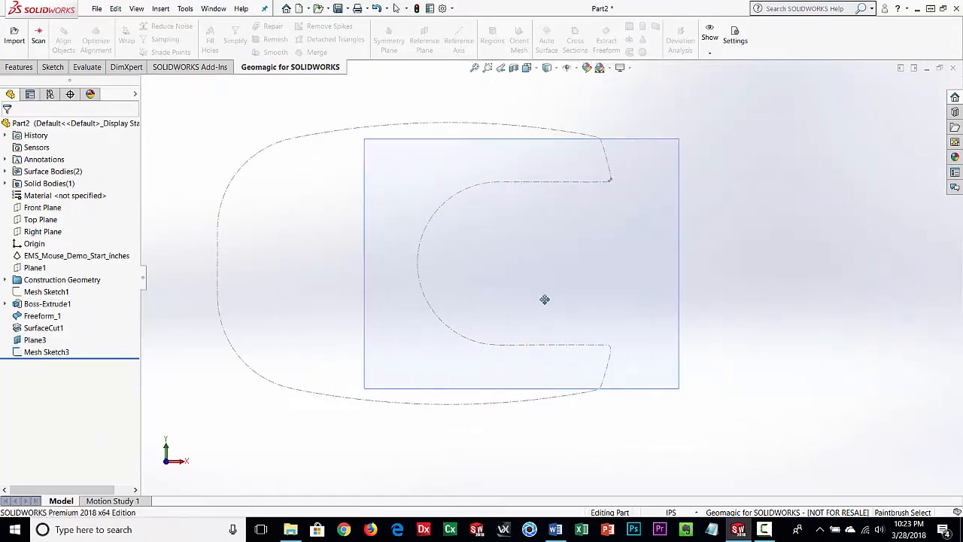
click(611, 260)
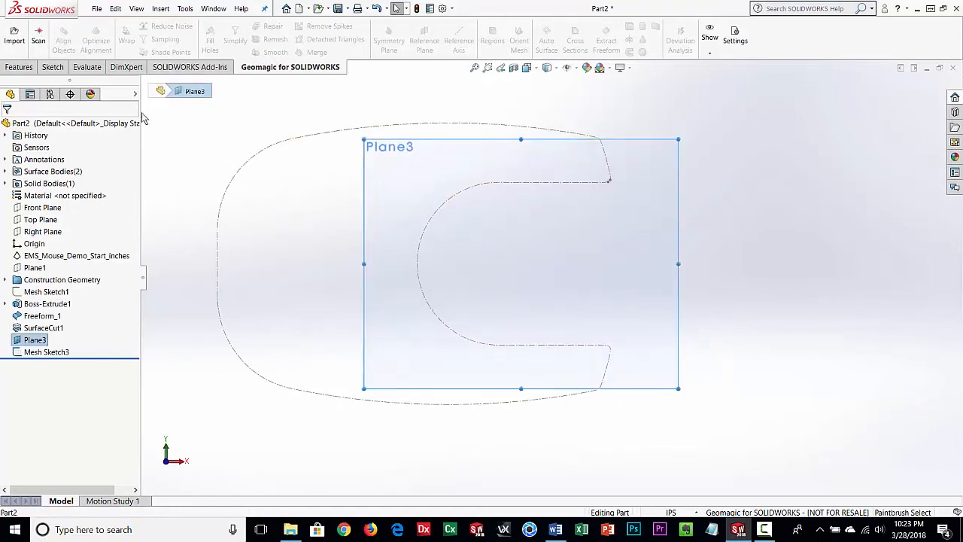
click(53, 68)
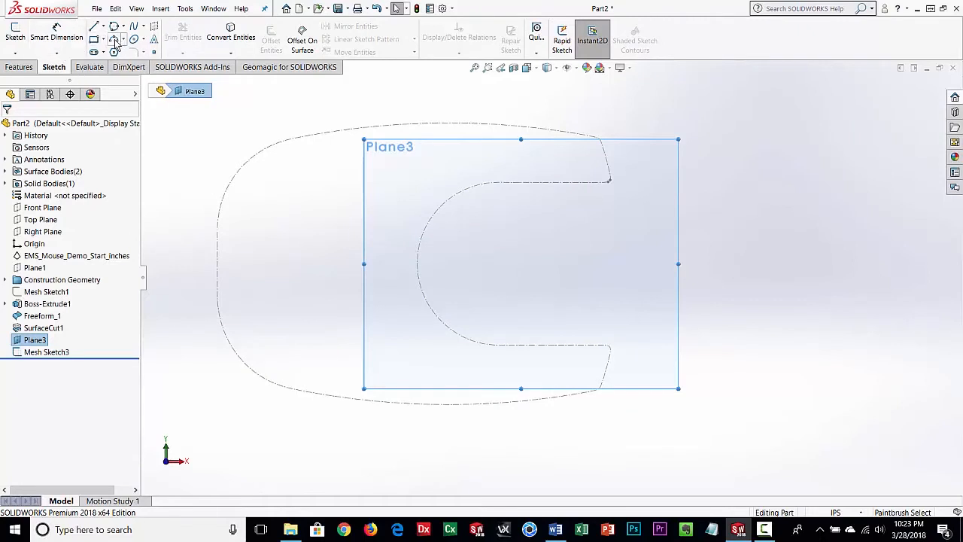
click(93, 39)
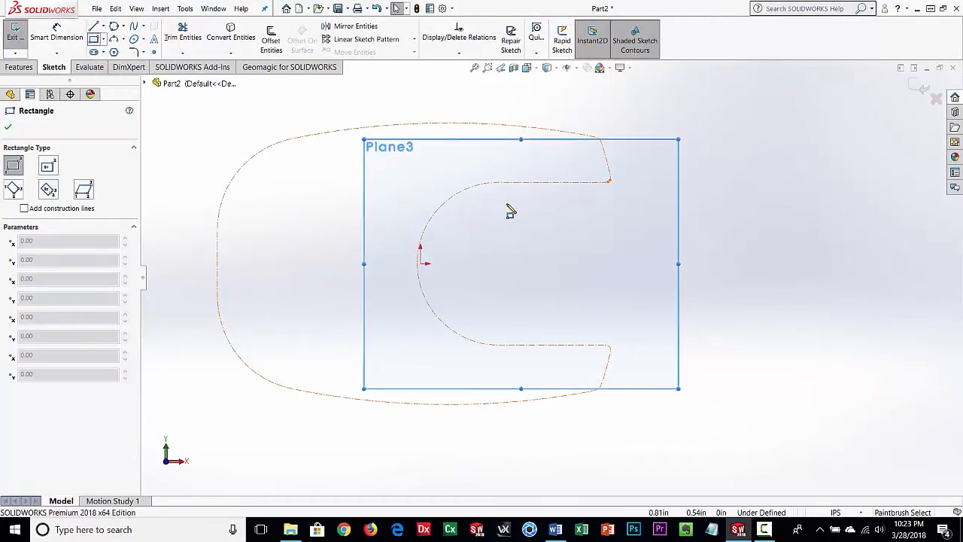
click(493, 182)
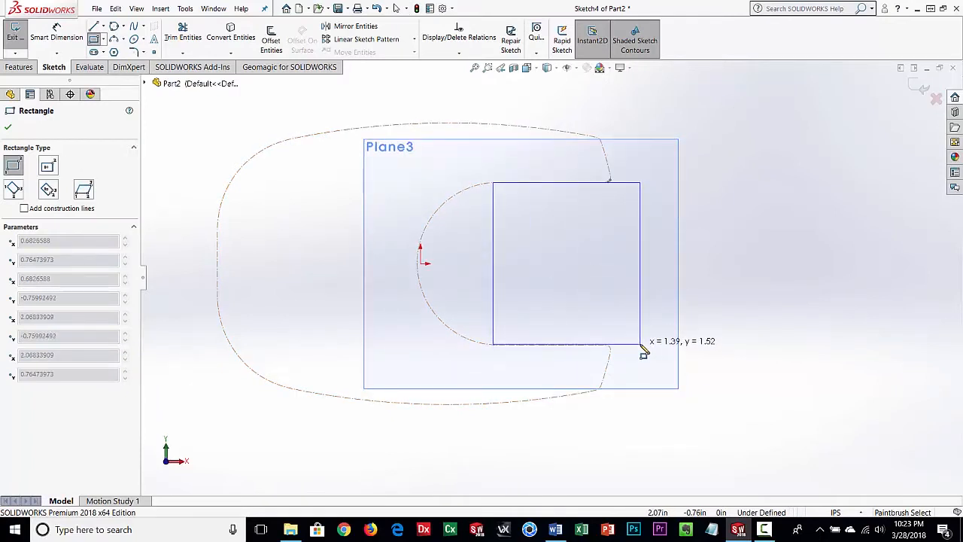
click(641, 344)
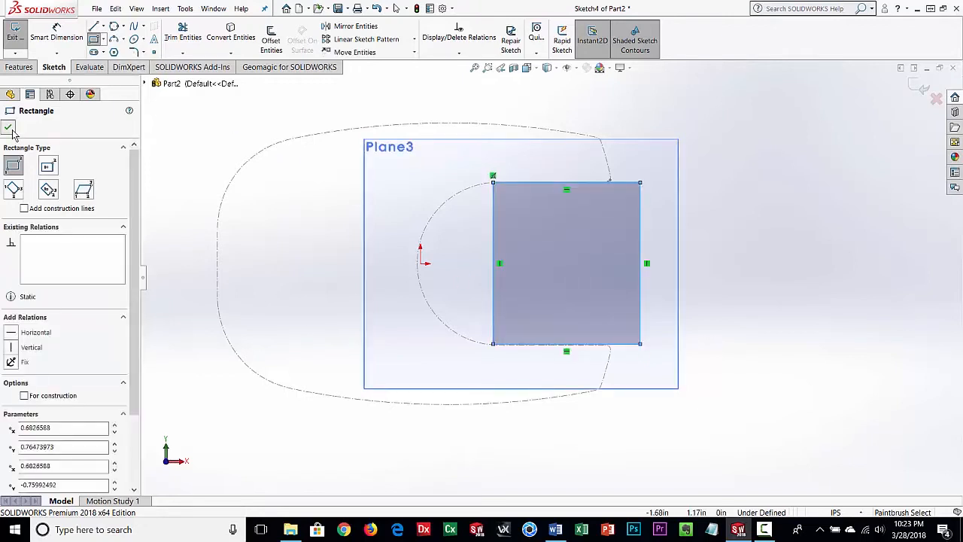
key(Escape)
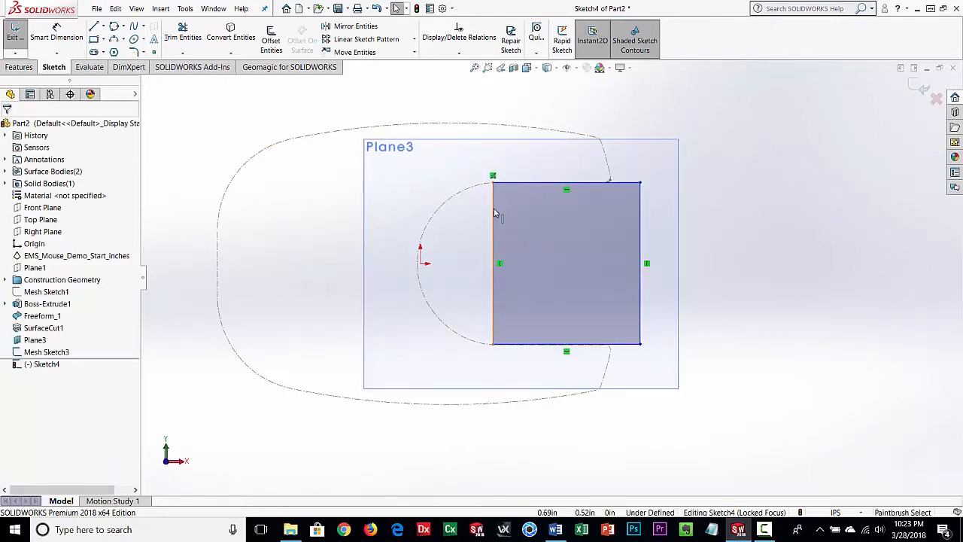
Step: Replace the rectangle's edge at the pocket's rounded end with a three-point arc of about 0.76 in radius, and exit the sketch
click(494, 210)
key(Delete)
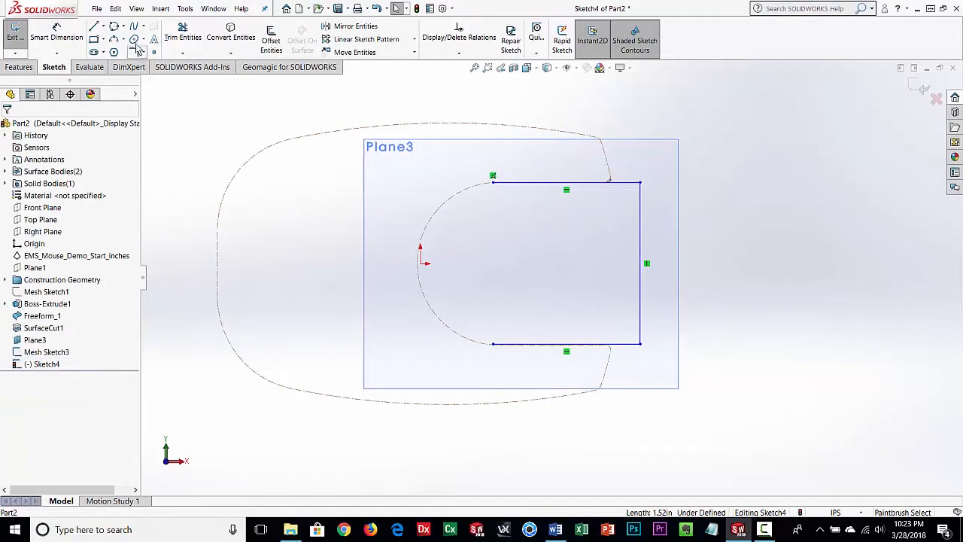
click(115, 40)
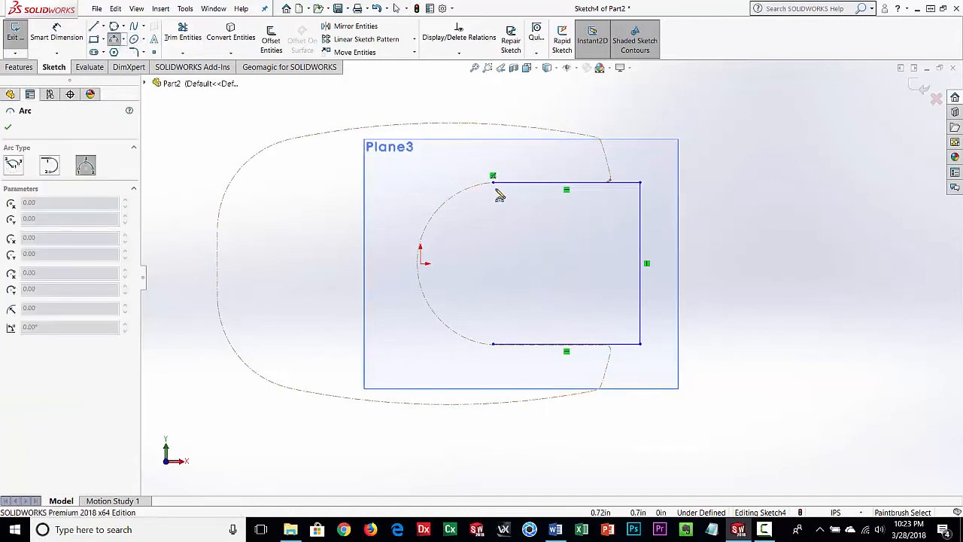
click(493, 344)
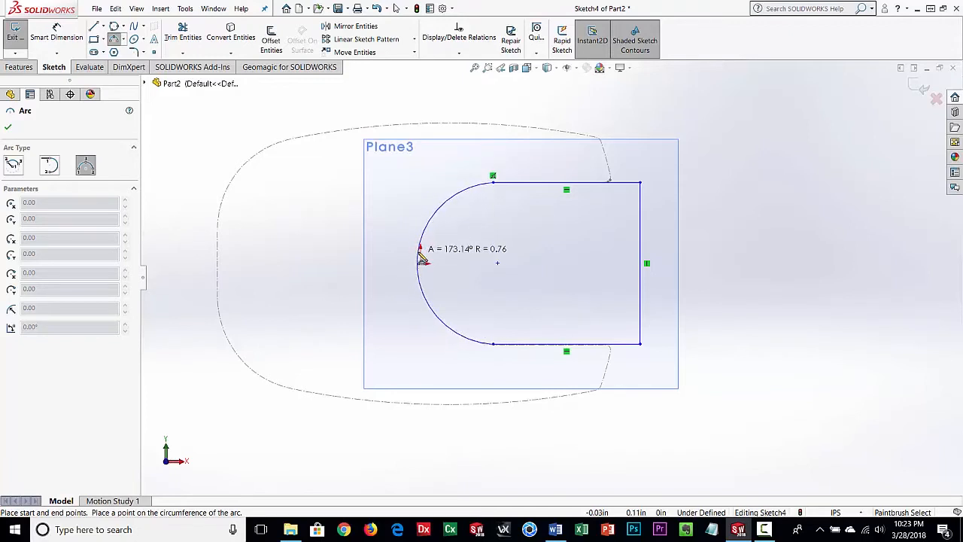
click(420, 256)
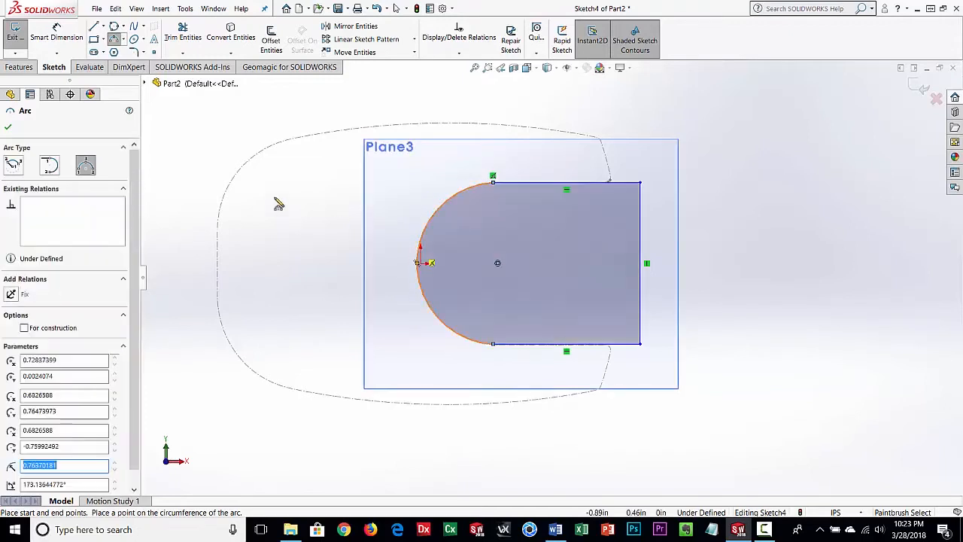
click(7, 126)
mouse_move(533, 443)
middle_down()
mouse_move(512, 297)
mouse_move(481, 204)
mouse_move(460, 232)
mouse_move(286, 219)
middle_up()
click(15, 35)
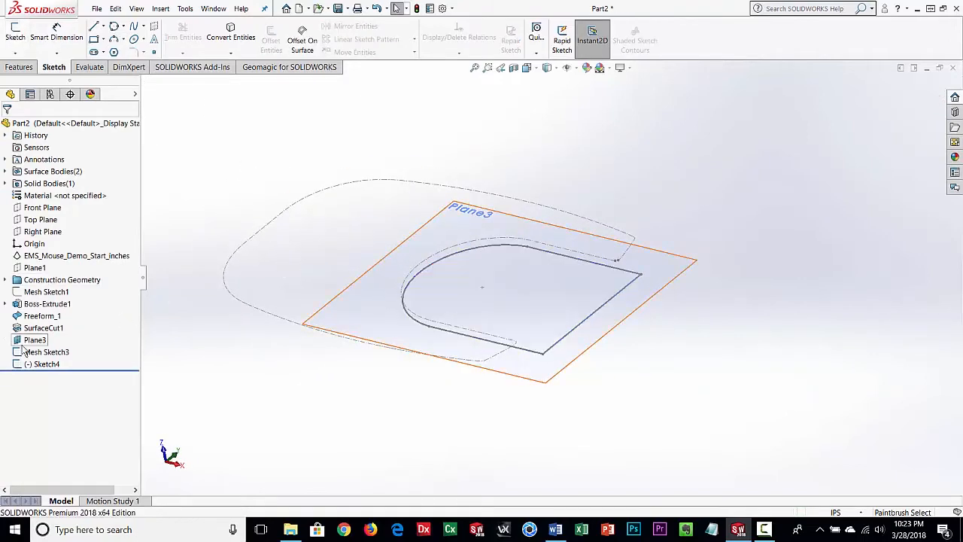
Step: Show the Boss-Extrude1 solid body together with the pocket sketch
click(28, 304)
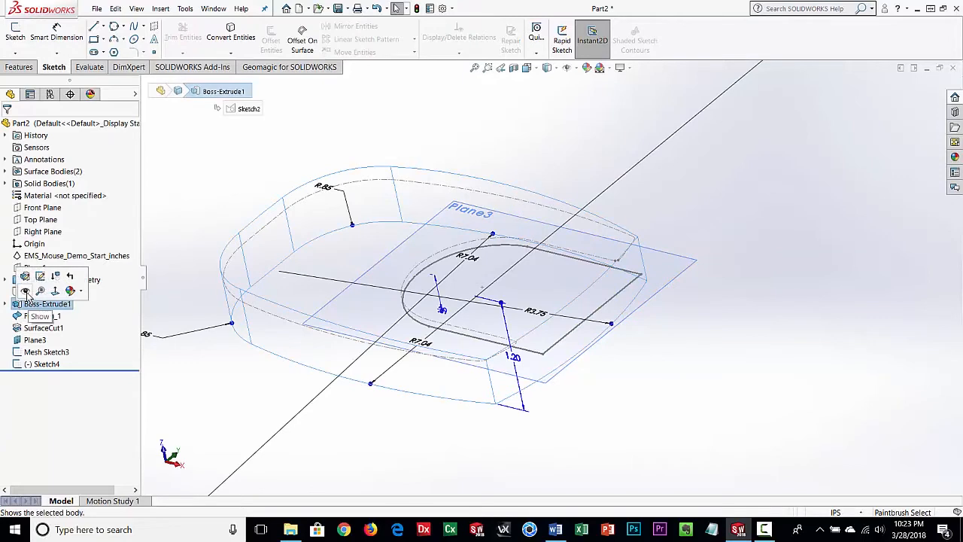
click(25, 291)
middle_drag(381, 289, 488, 160)
click(488, 160)
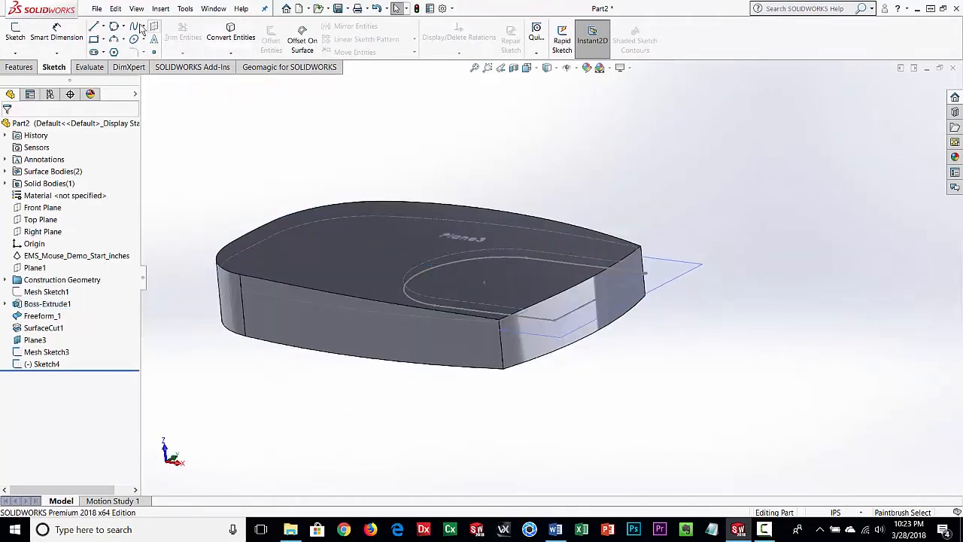
Step: Cut the pocket sketch upward through the body with a reversed blind Extruded Cut 0.67 in deep
click(21, 67)
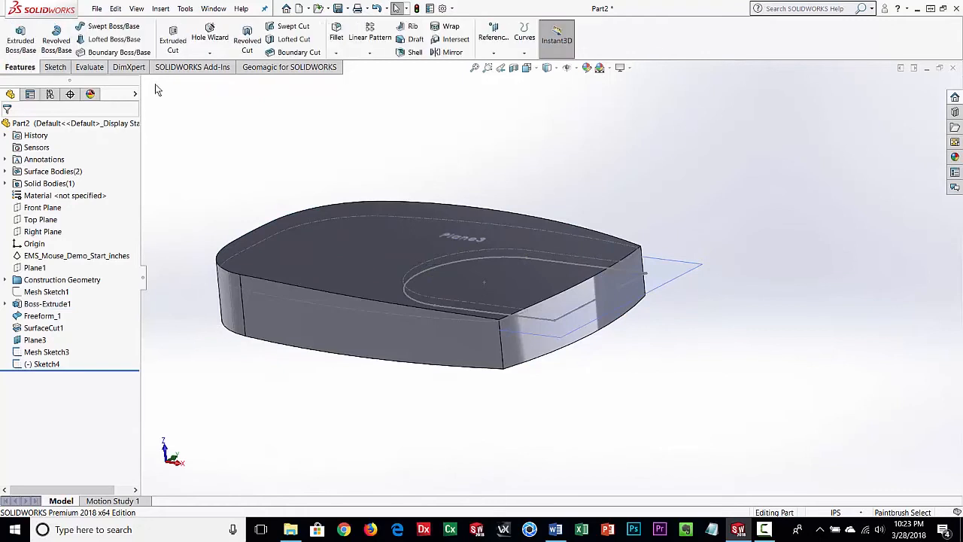
click(177, 54)
click(632, 279)
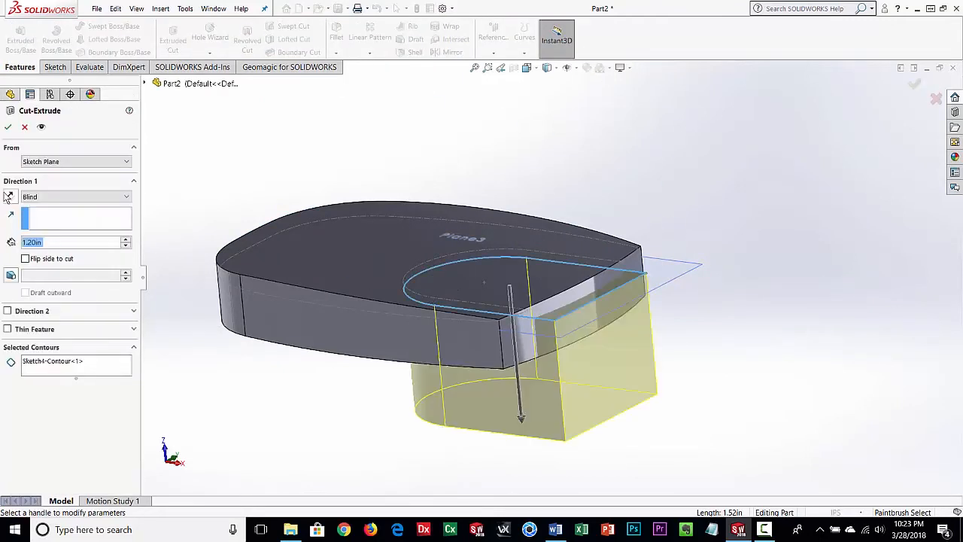
click(12, 197)
middle_drag(283, 281, 306, 243)
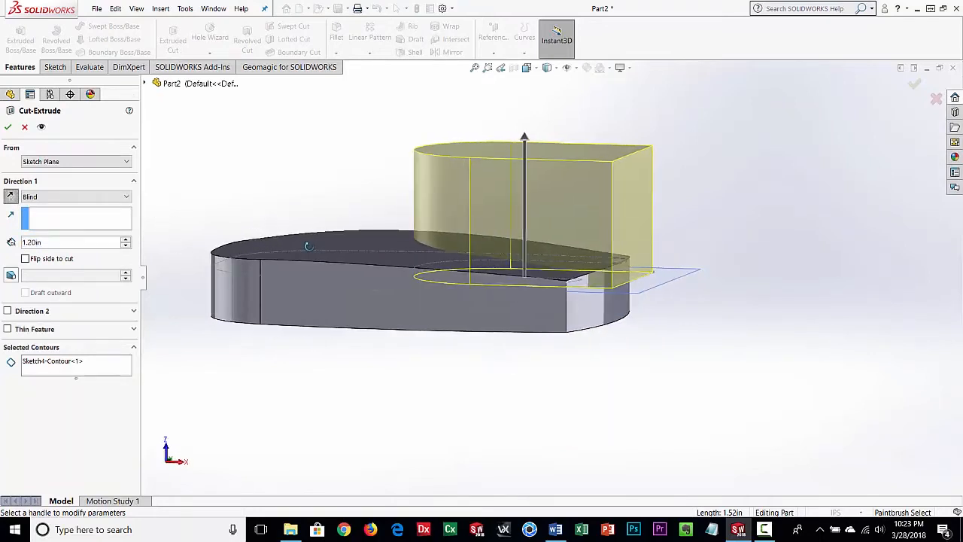
drag(526, 143, 526, 223)
middle_drag(463, 300, 425, 342)
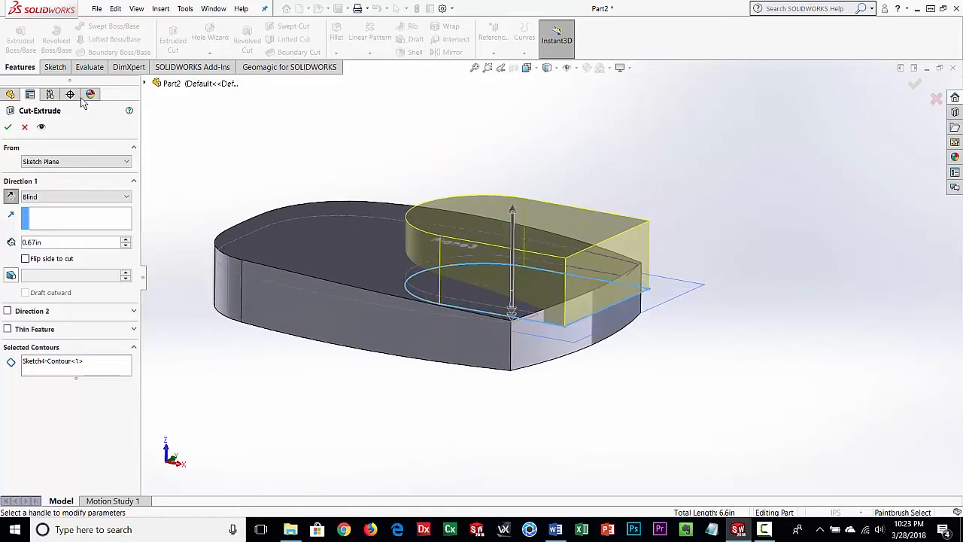
click(7, 128)
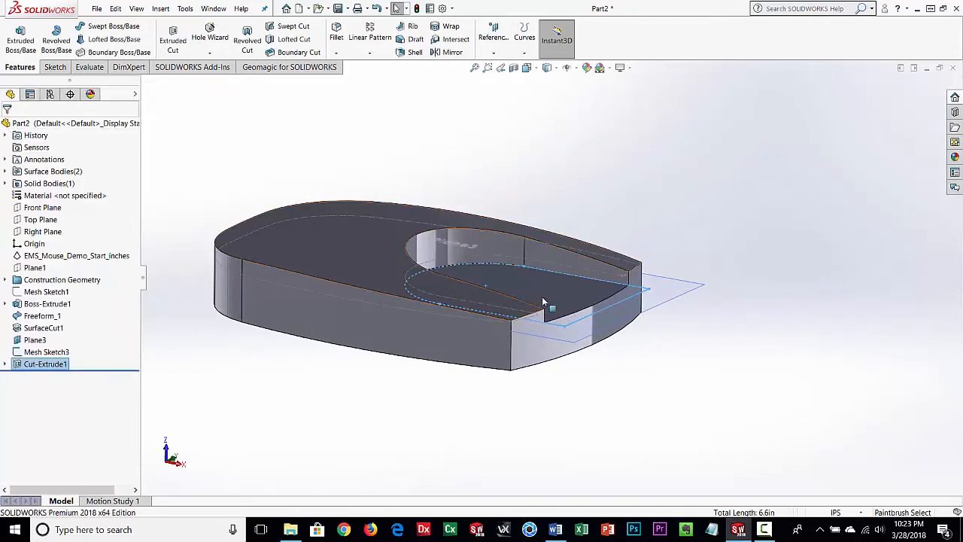
Step: Show the EMS_Mouse_Demo_Start_inches mesh over the solid body with the new pocket
middle_drag(575, 331, 578, 374)
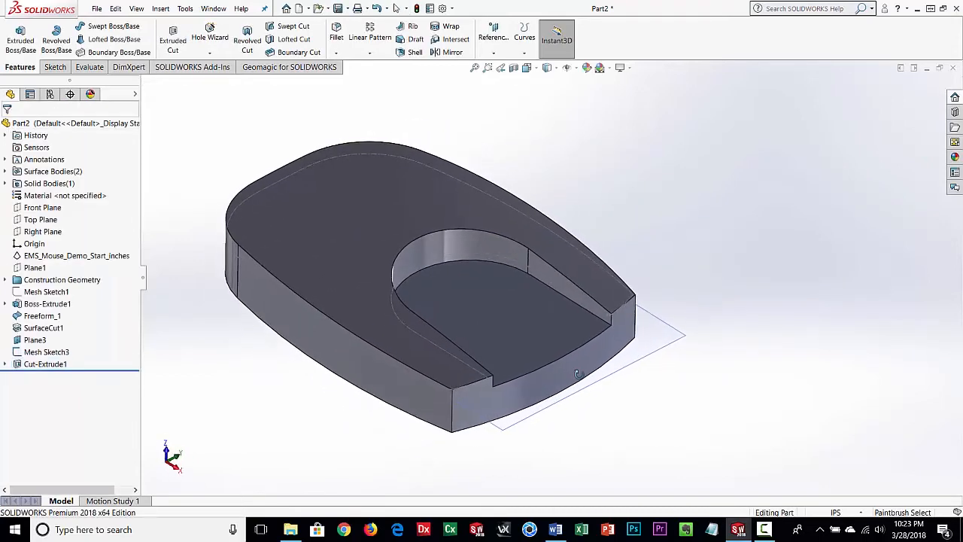
scroll(588, 385, down, 1)
click(19, 258)
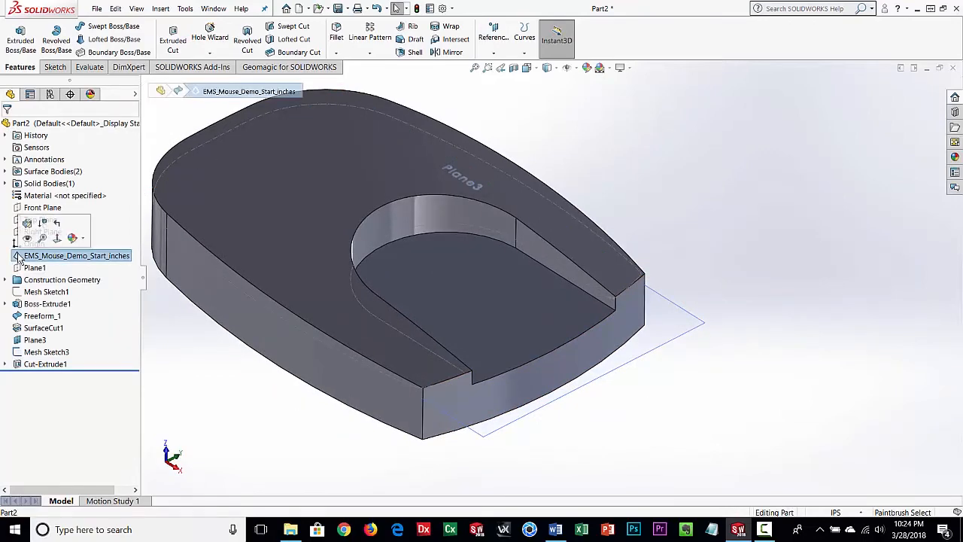
click(27, 238)
Step: Run a Deviation Analysis between the EMS_Mouse_Demo_Start_inches mesh and the Cut-Extrude1 body, review the color map, and close it
click(307, 69)
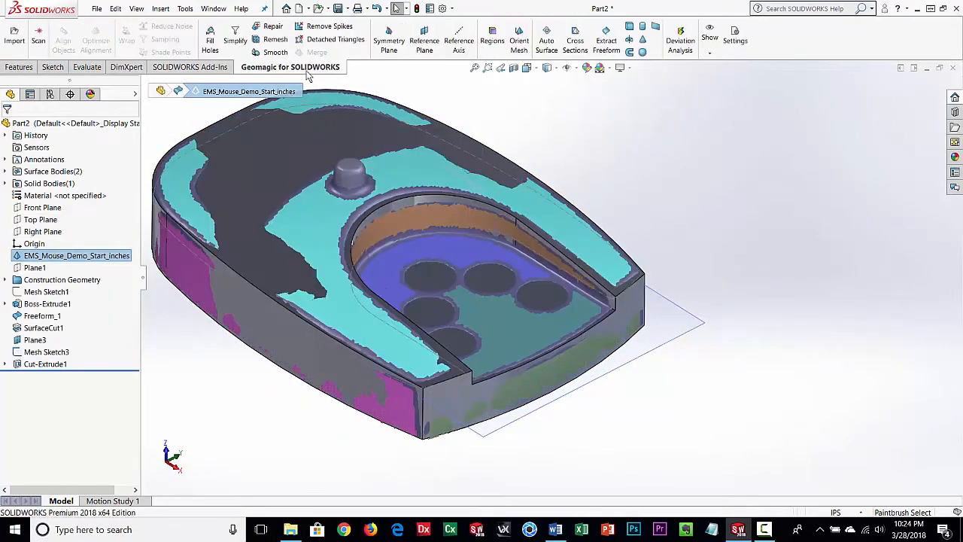
click(684, 43)
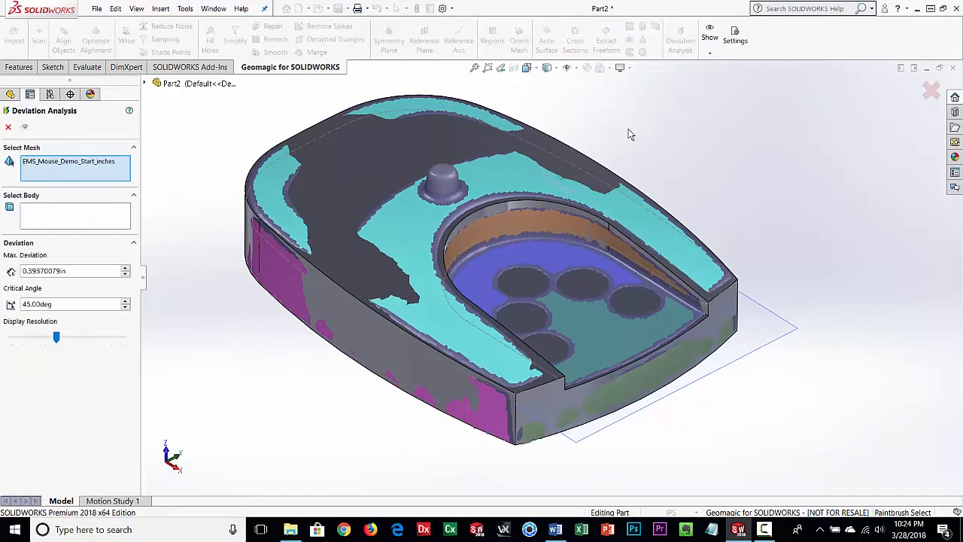
click(98, 216)
click(350, 307)
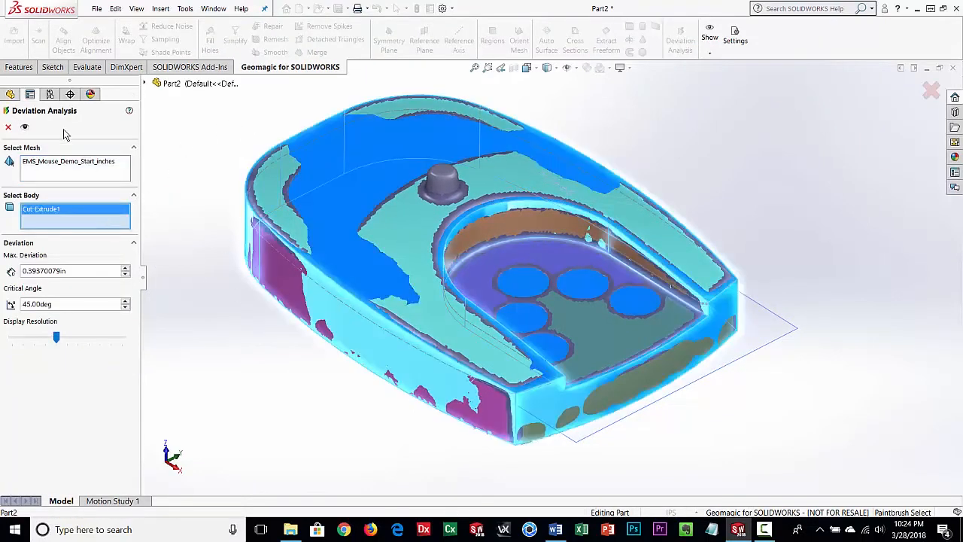
click(25, 129)
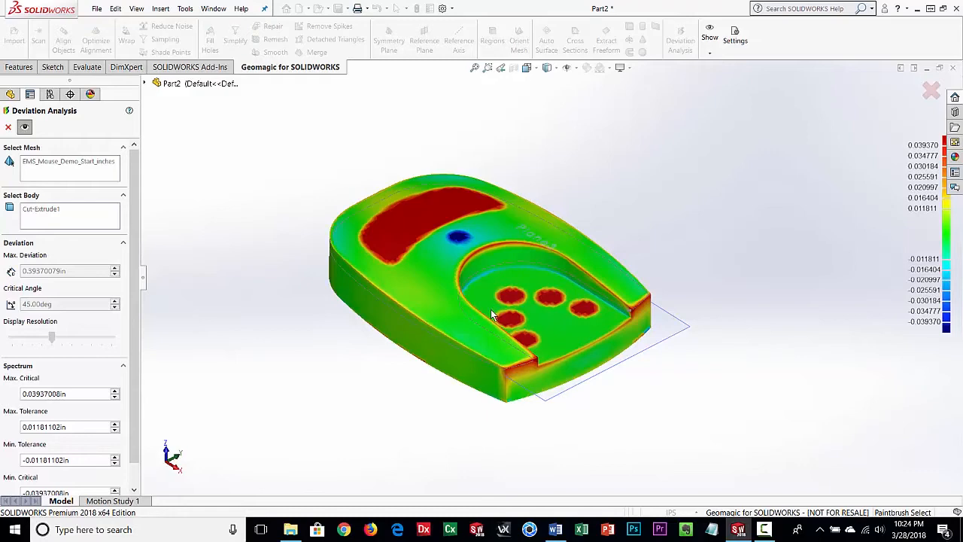
click(9, 128)
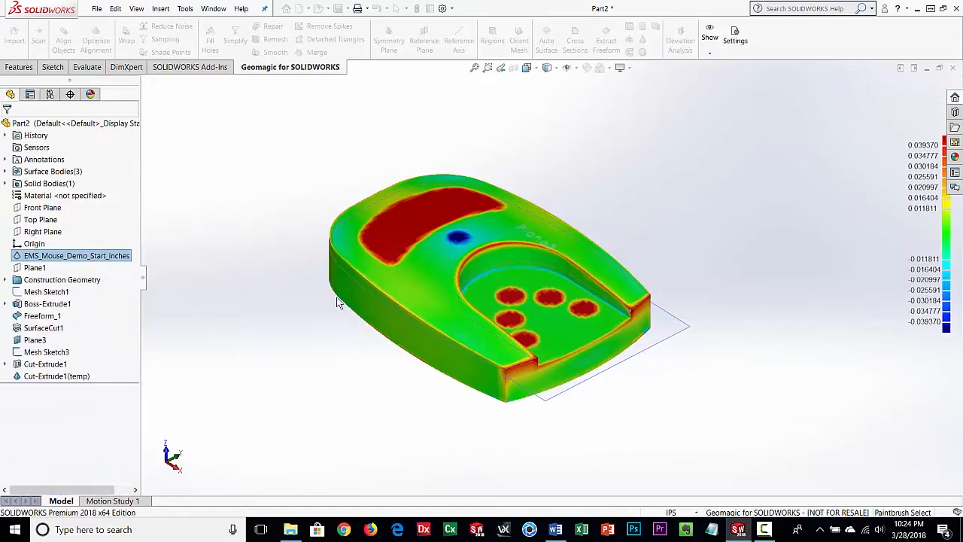
Step: Hide the solid body and examine the exposed mesh's side wall, front wall and rounded edges around the pocket opening
middle_drag(506, 389, 503, 365)
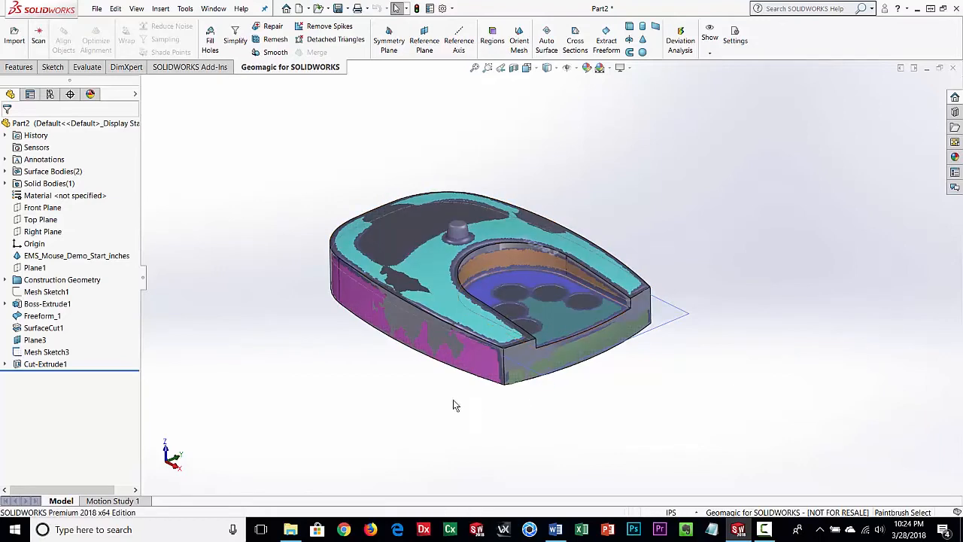
scroll(456, 406, down, 3)
ctrl+middle_drag(539, 239, 511, 280)
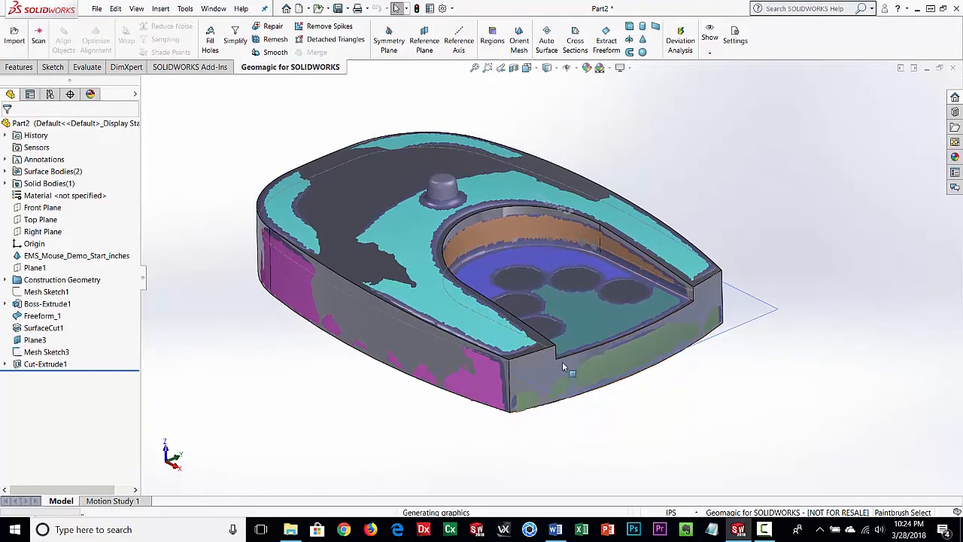
middle_drag(587, 404, 654, 277)
scroll(715, 286, down, 5)
scroll(705, 291, down, 1)
scroll(650, 290, up, 1)
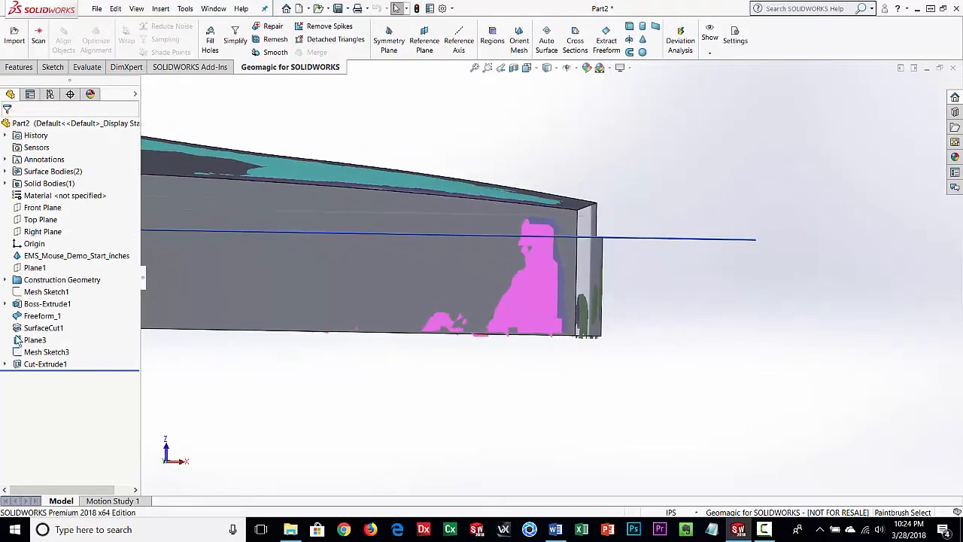
click(27, 304)
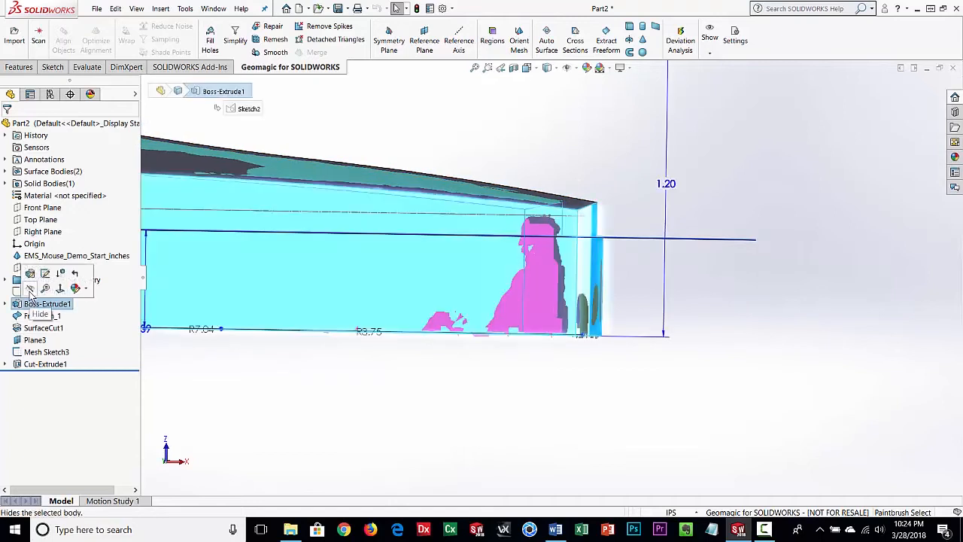
click(30, 290)
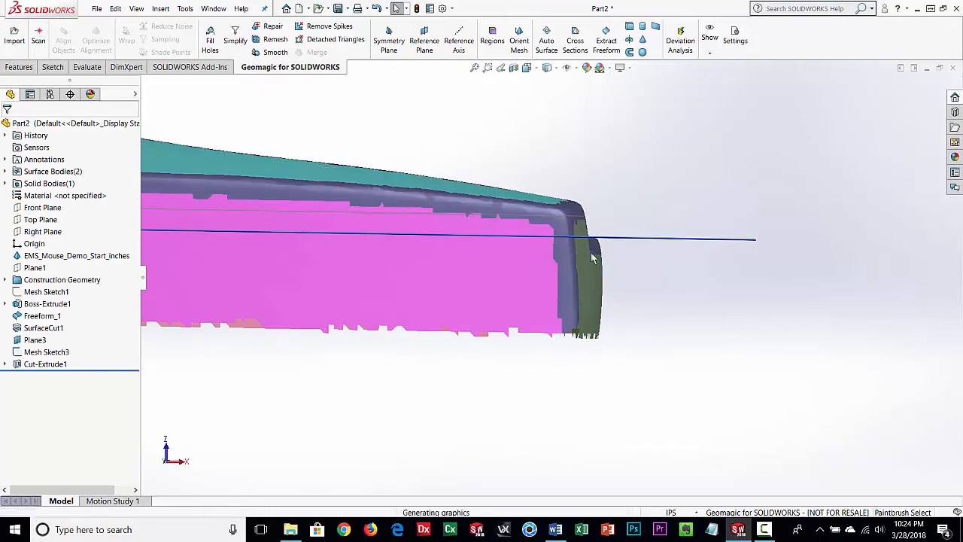
middle_drag(531, 344, 519, 359)
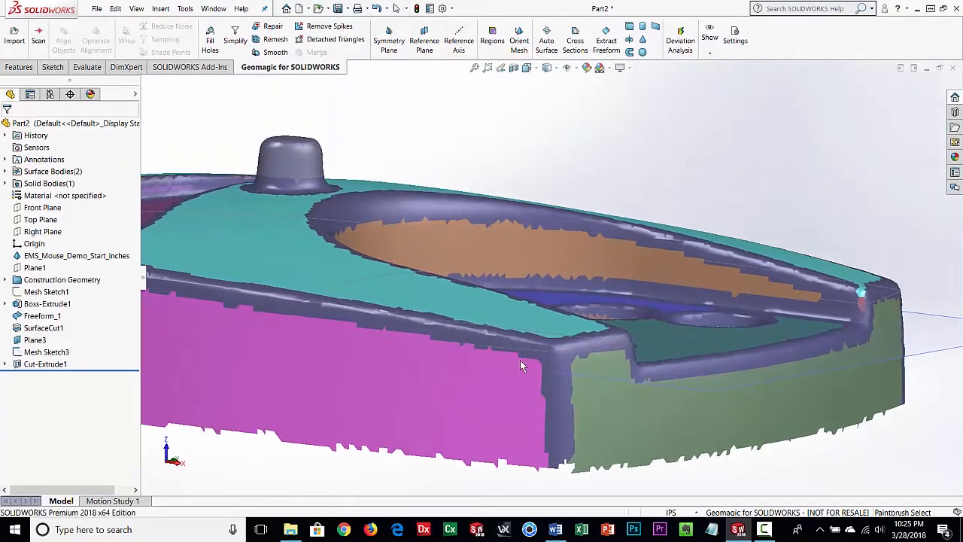
scroll(511, 305, down, 2)
scroll(510, 311, up, 4)
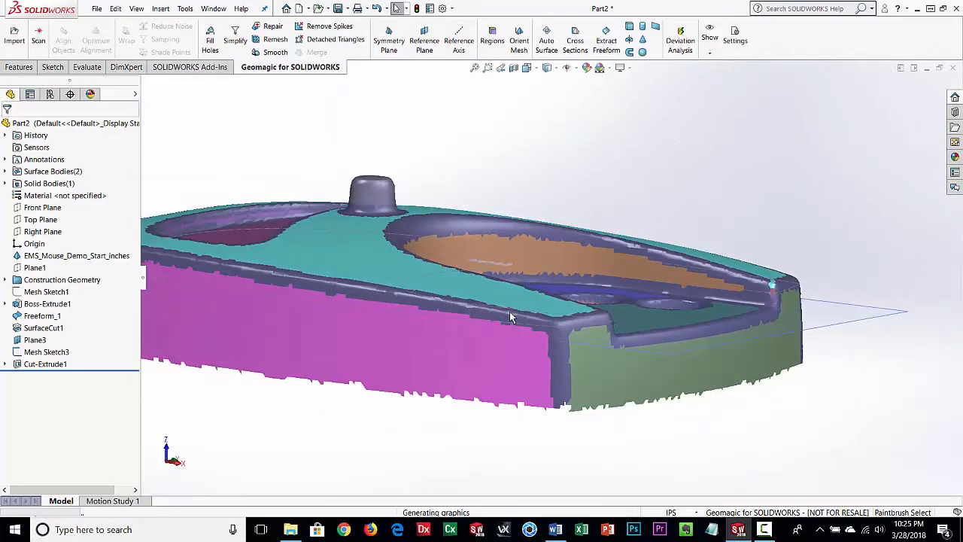
Step: Hide the Plane3 reference plane around the mouse mesh
scroll(509, 311, up, 4)
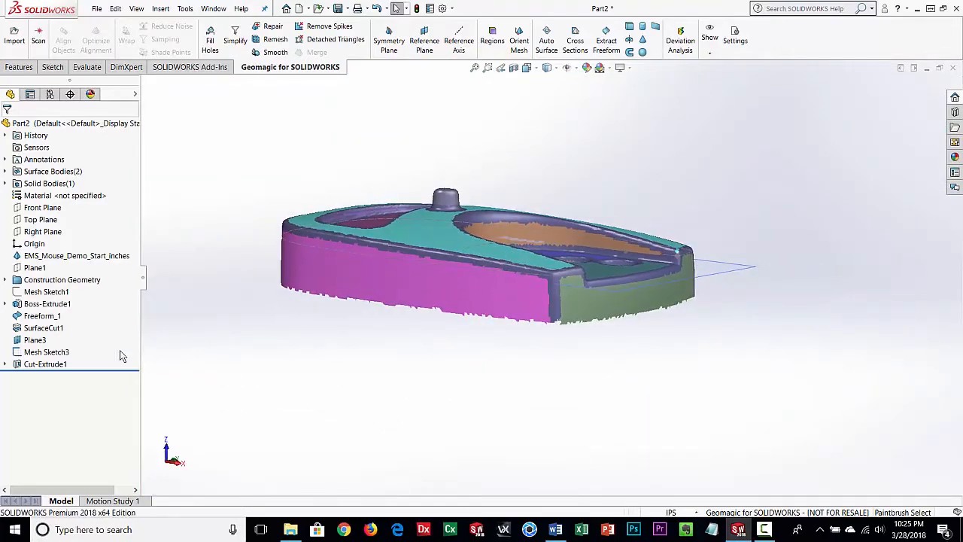
middle_drag(340, 366, 420, 398)
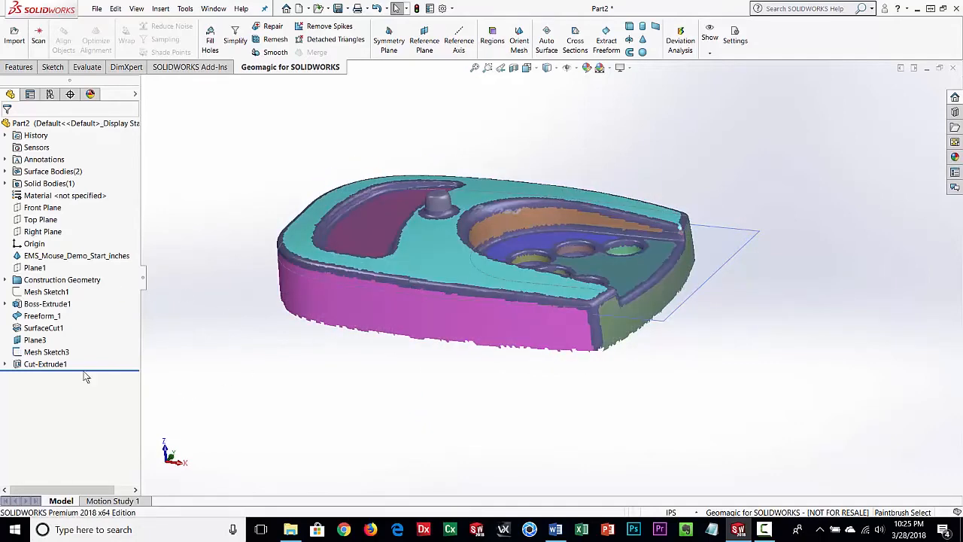
click(15, 353)
click(25, 339)
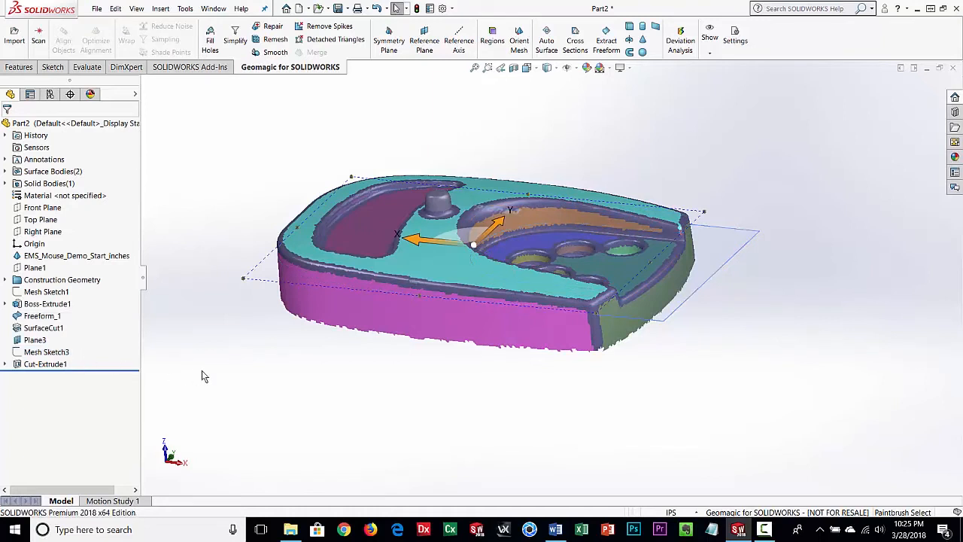
click(17, 341)
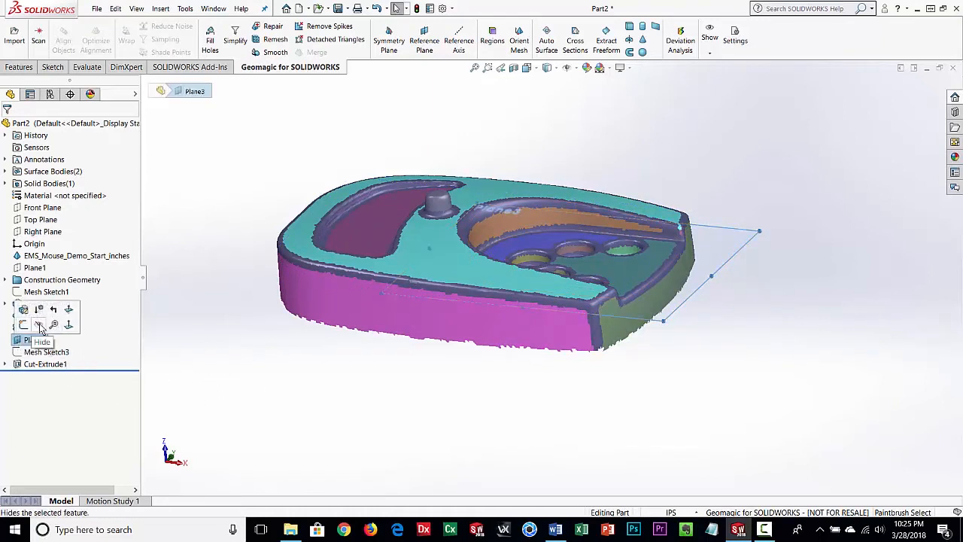
click(25, 327)
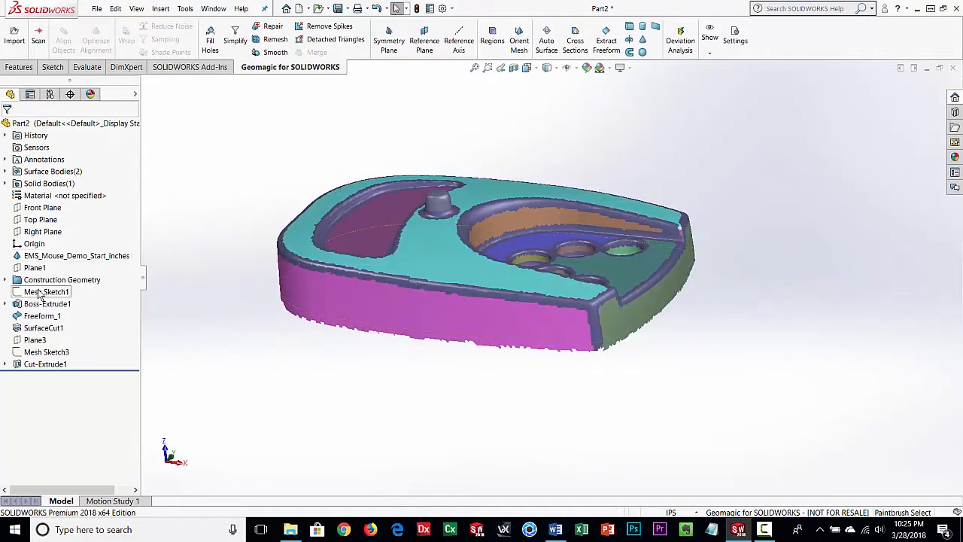
Step: Open Sketch2, the outline profile of Boss-Extrude1, for editing and view it face-on
click(5, 303)
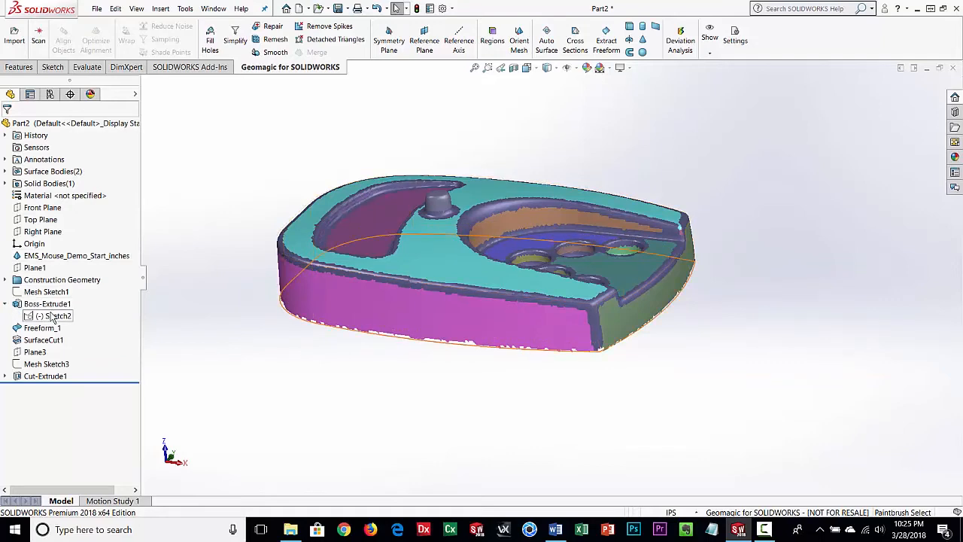
click(52, 318)
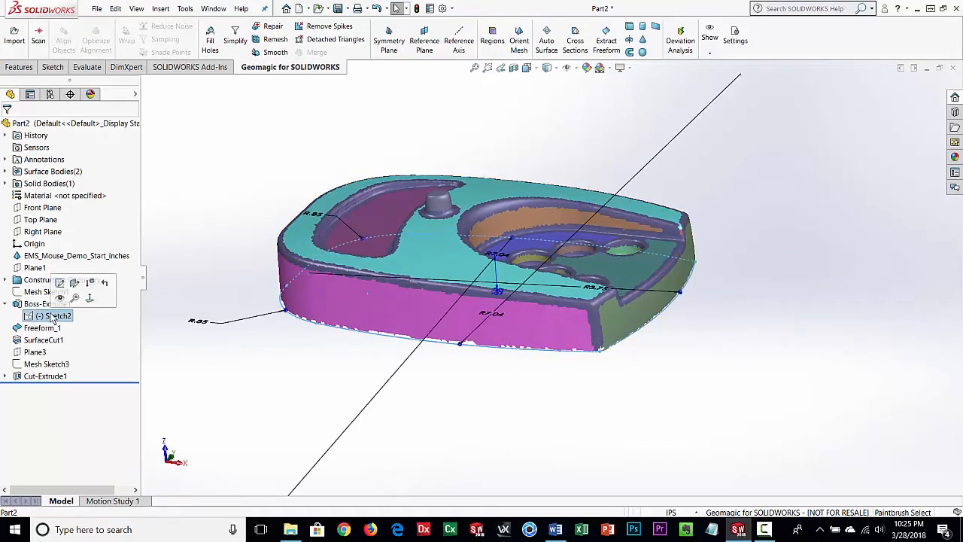
click(68, 295)
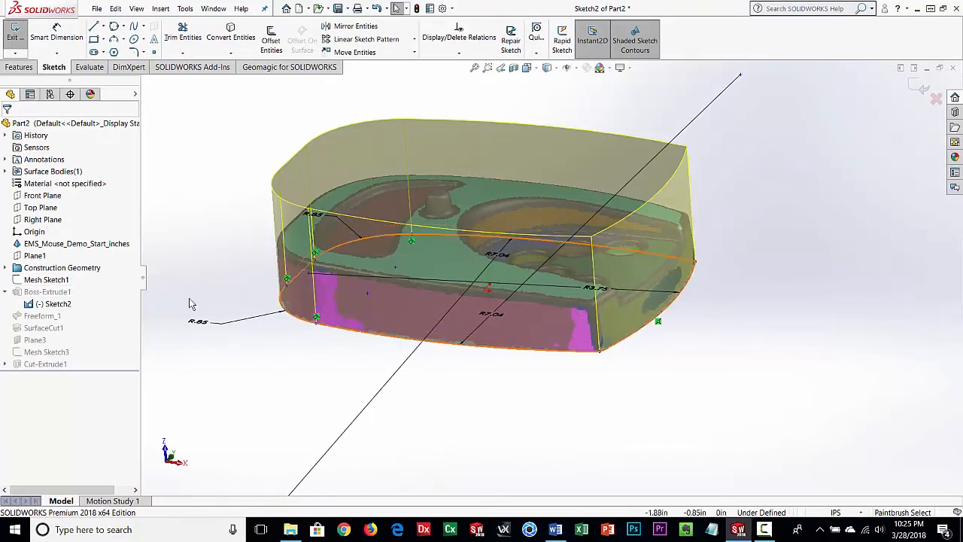
click(60, 304)
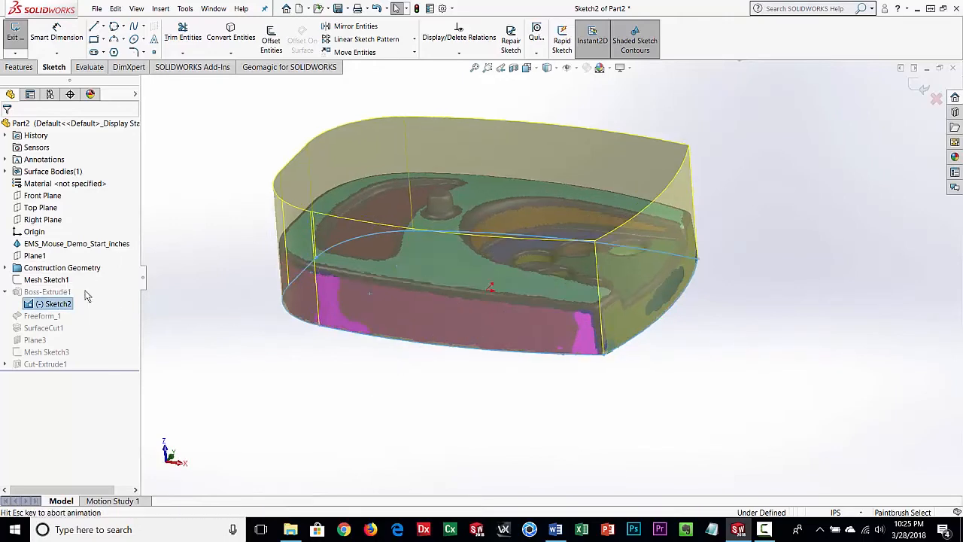
Step: Delete the R3.75 end arc from Sketch2's mouse outline, including its associated dimension
click(89, 296)
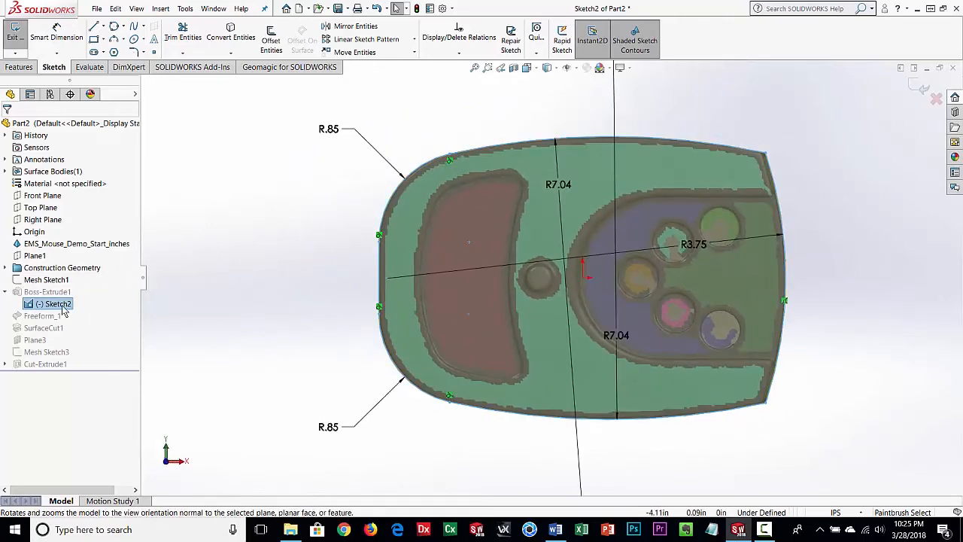
click(268, 218)
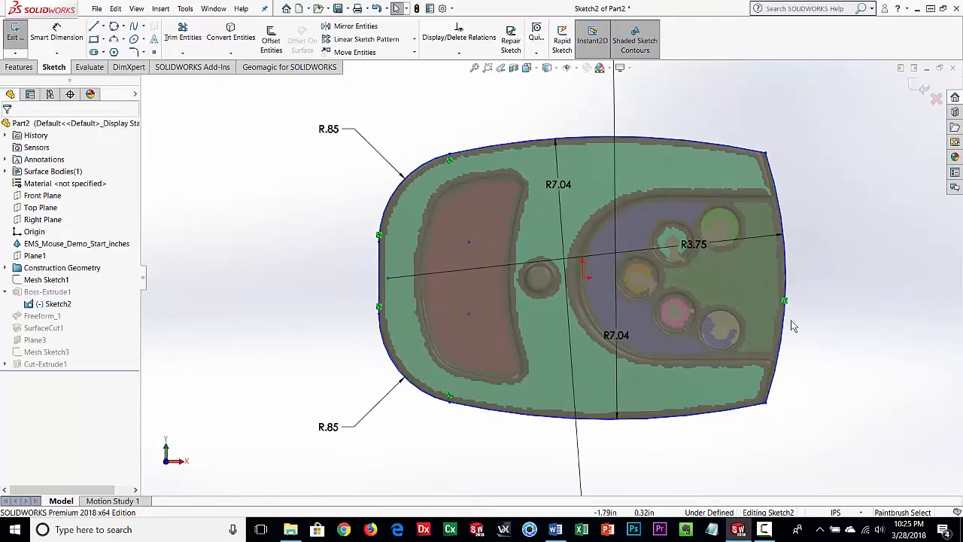
click(787, 285)
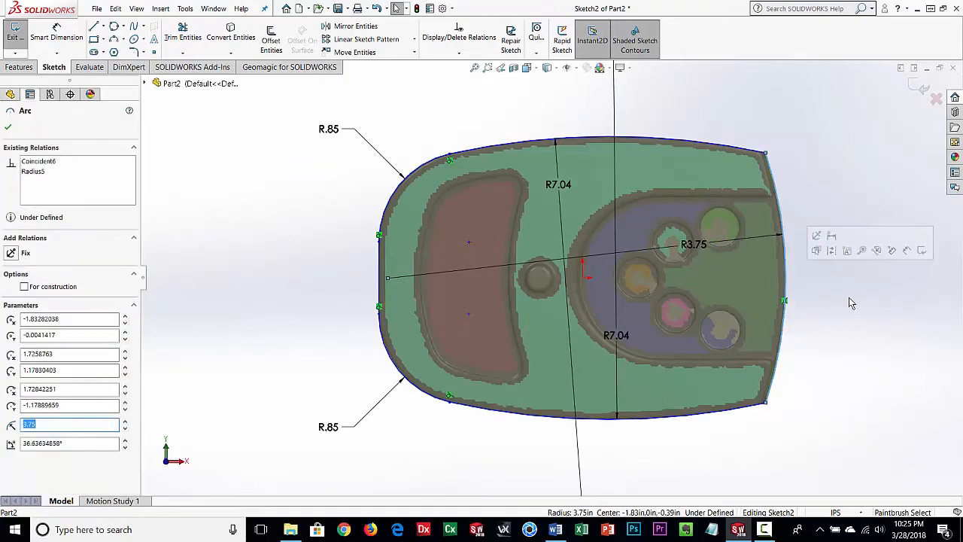
scroll(755, 292, up, 4)
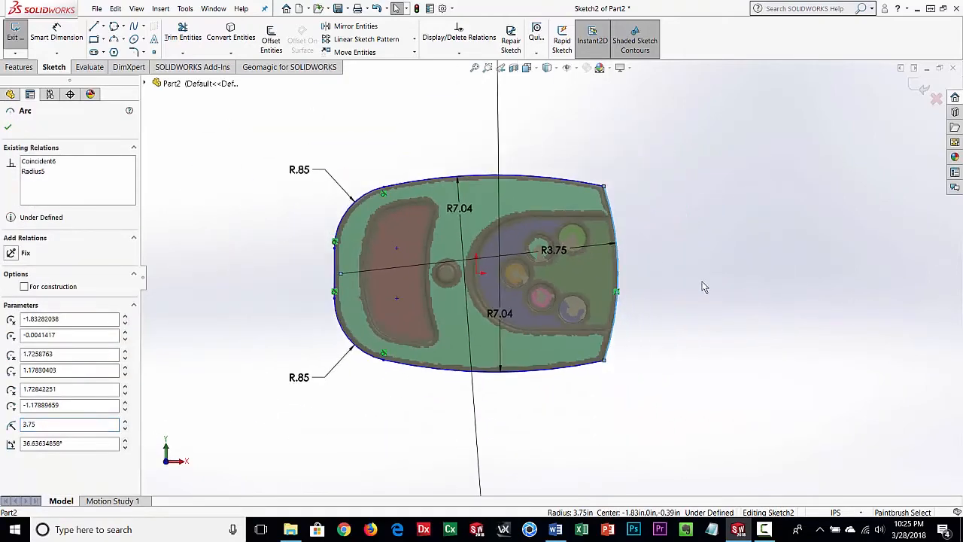
key(Delete)
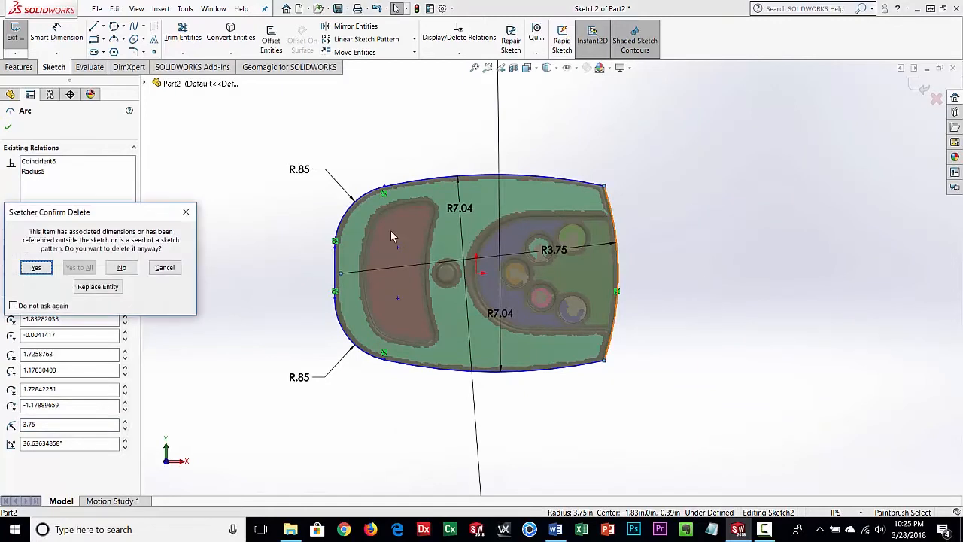
click(38, 268)
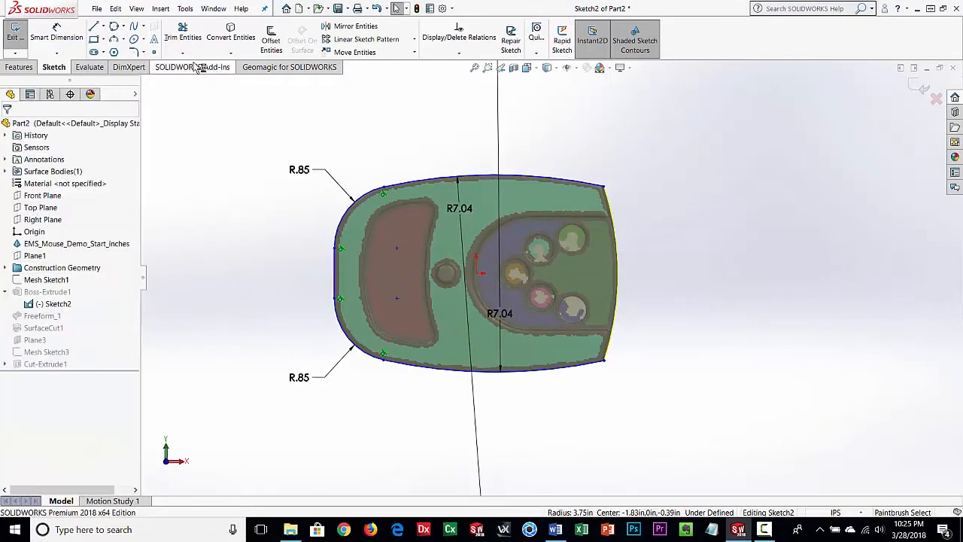
Step: Sketch a vertical line just beyond the open end of the outline, about 2.18 in from the origin along X
click(95, 28)
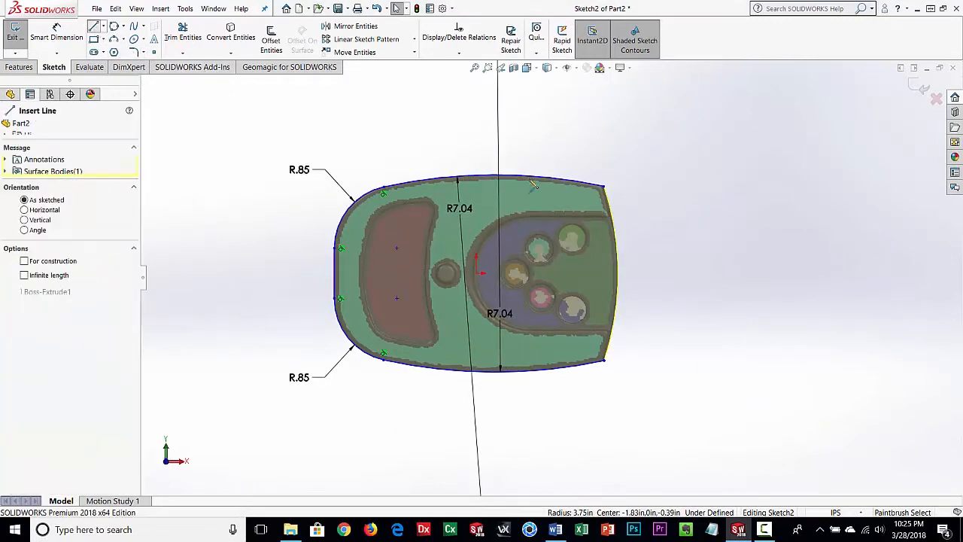
click(636, 201)
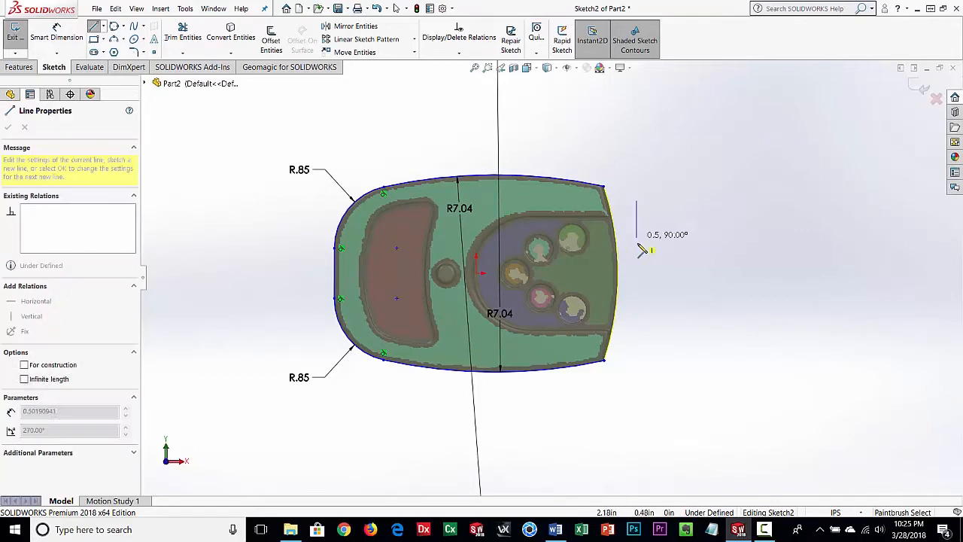
click(636, 331)
key(Escape)
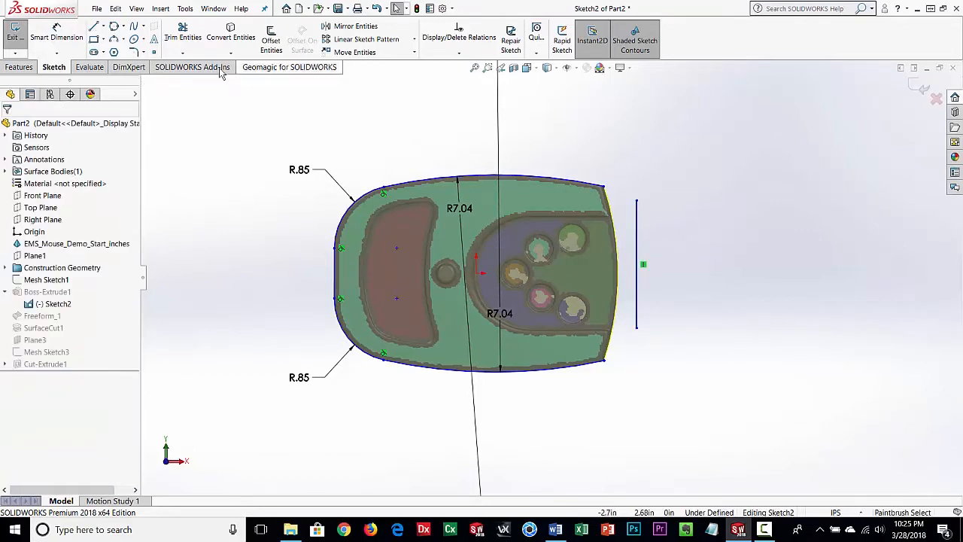
Step: Corner-trim both R7.04 side arcs to the vertical line so the outline is closed
click(183, 34)
click(542, 179)
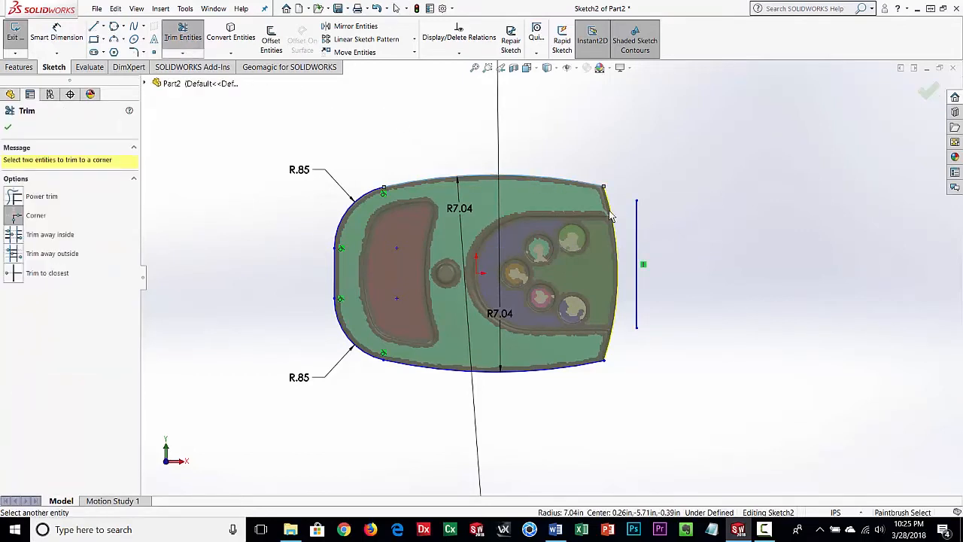
click(636, 218)
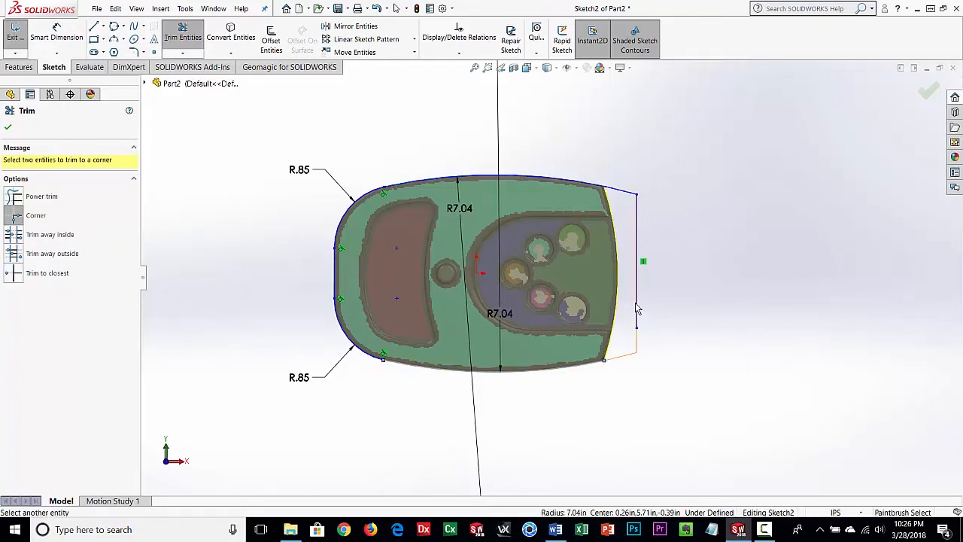
click(636, 306)
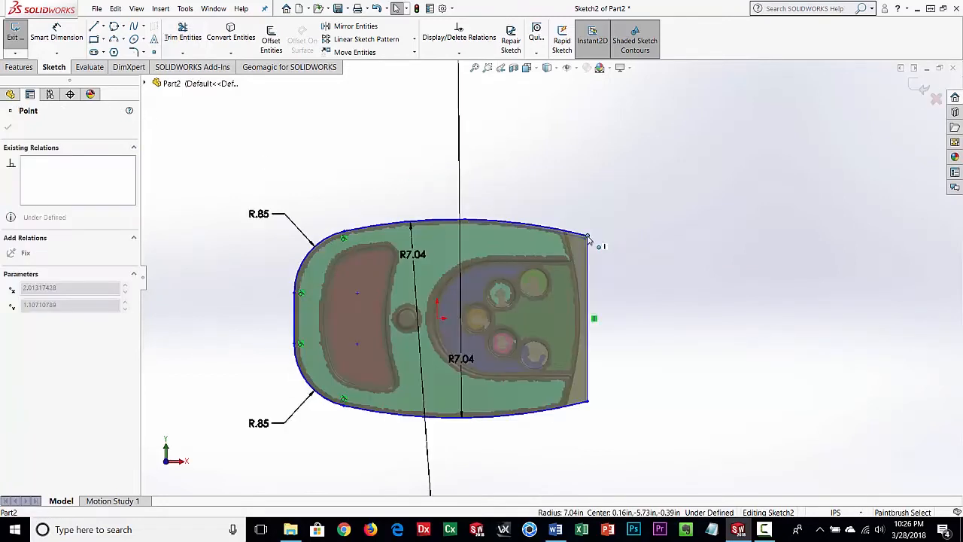
Step: Move the end line closer to the mesh, about 2.01 in from the origin along X, and exit the sketch
drag(590, 237, 588, 236)
click(662, 252)
click(11, 49)
Step: Show the Boss-Extrude1 solid body and examine its extended flat end against the mesh
mouse_move(265, 242)
middle_down()
mouse_move(385, 398)
mouse_move(376, 200)
middle_up()
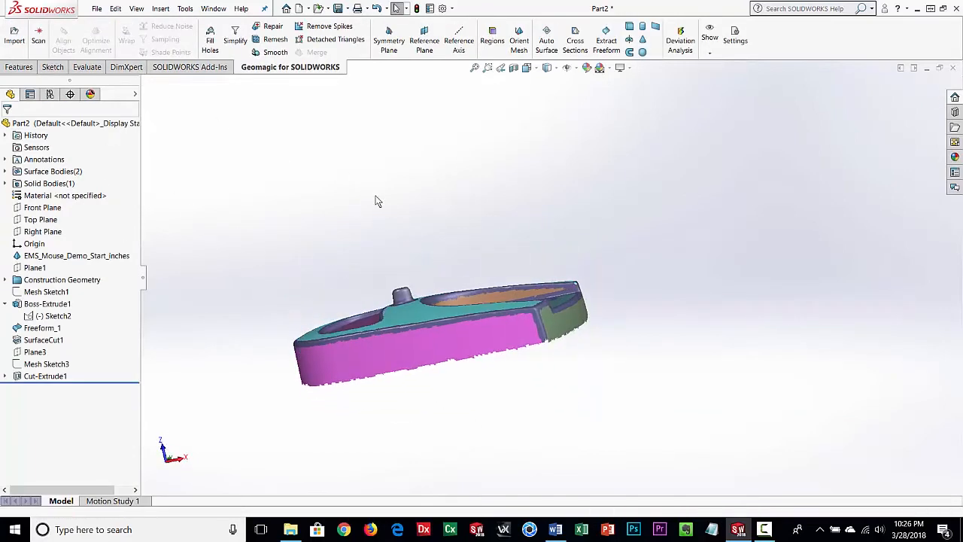
click(24, 340)
click(188, 348)
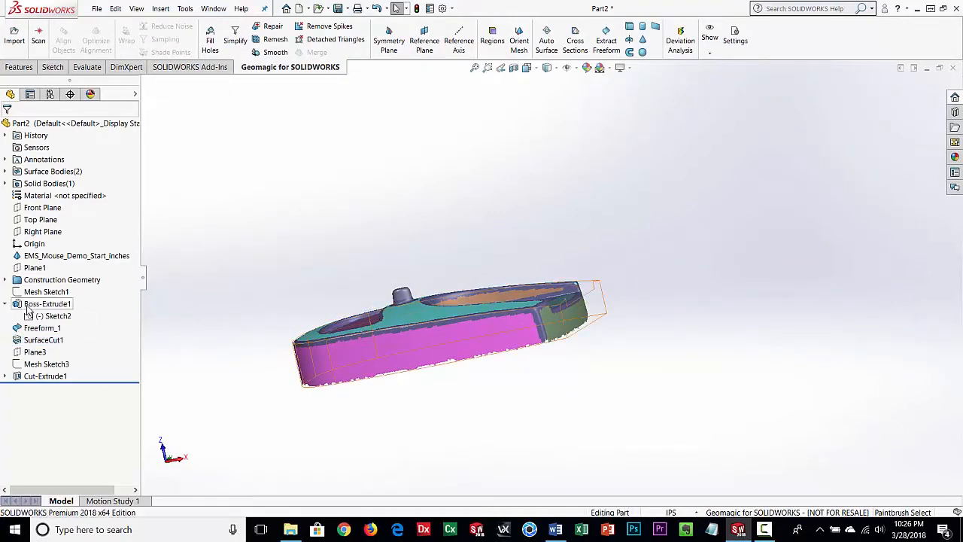
click(30, 304)
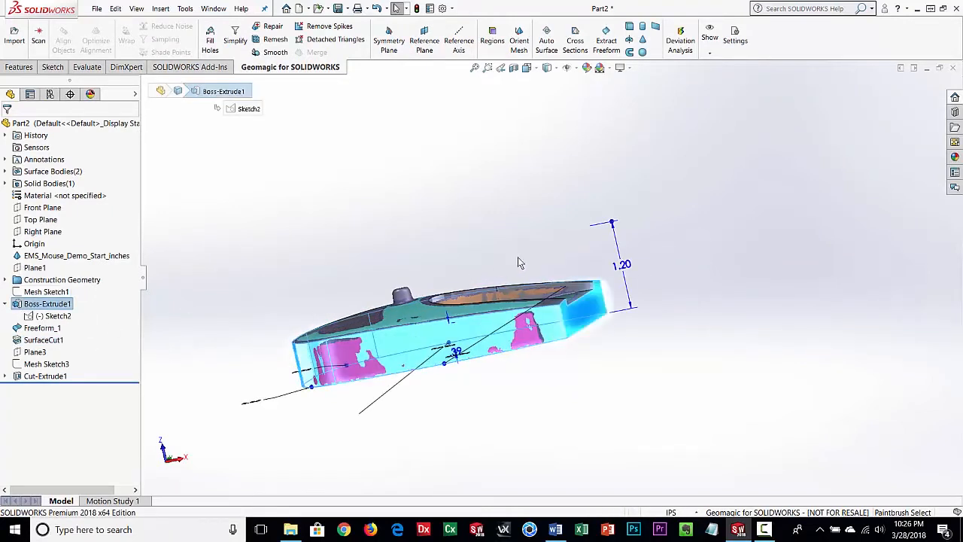
middle_drag(641, 307, 524, 371)
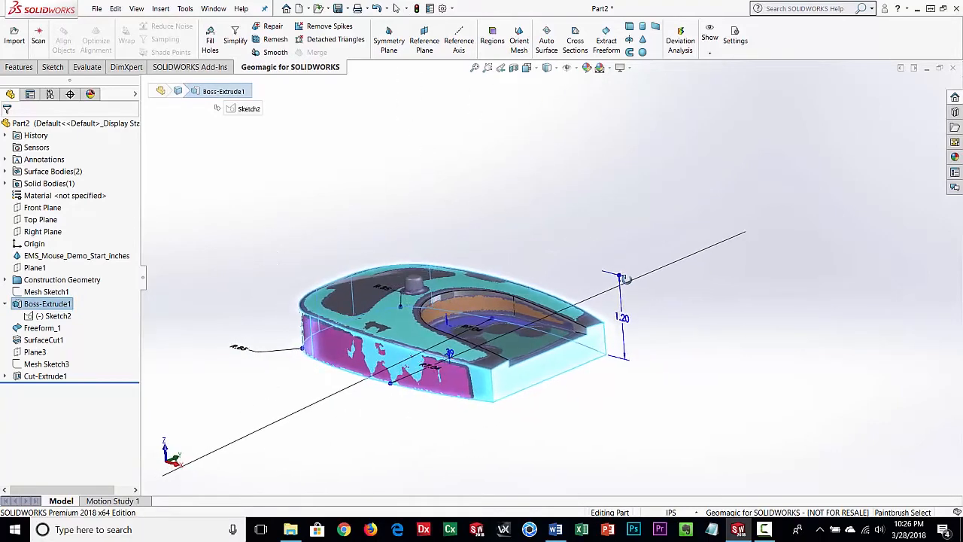
ctrl+middle_drag(468, 401, 518, 323)
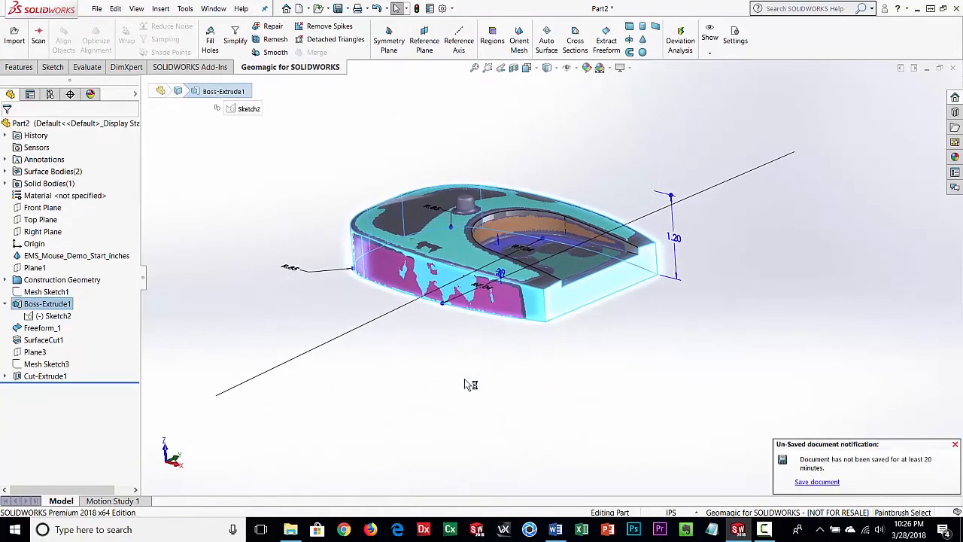
click(530, 367)
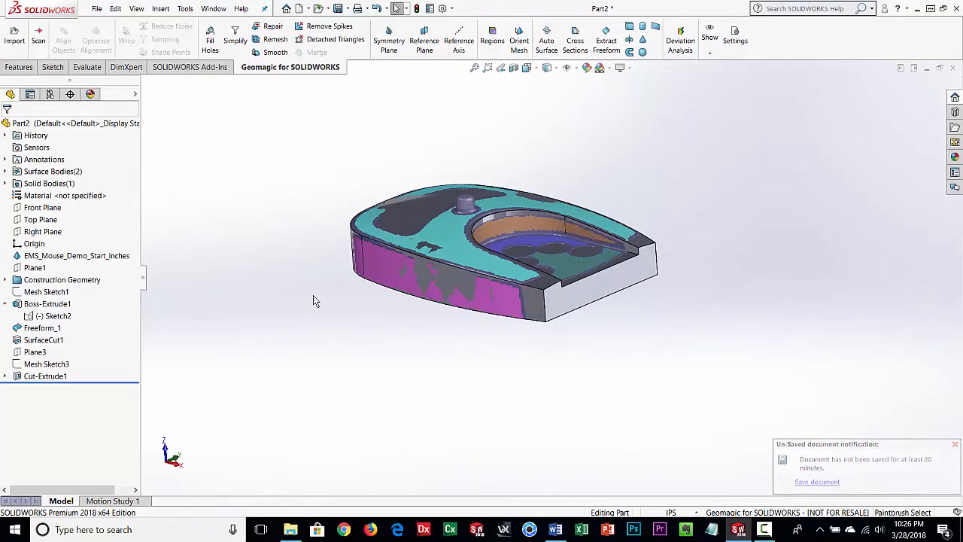
Step: Hide the Boss-Extrude1 solid body so that only the mesh remains in view
click(34, 303)
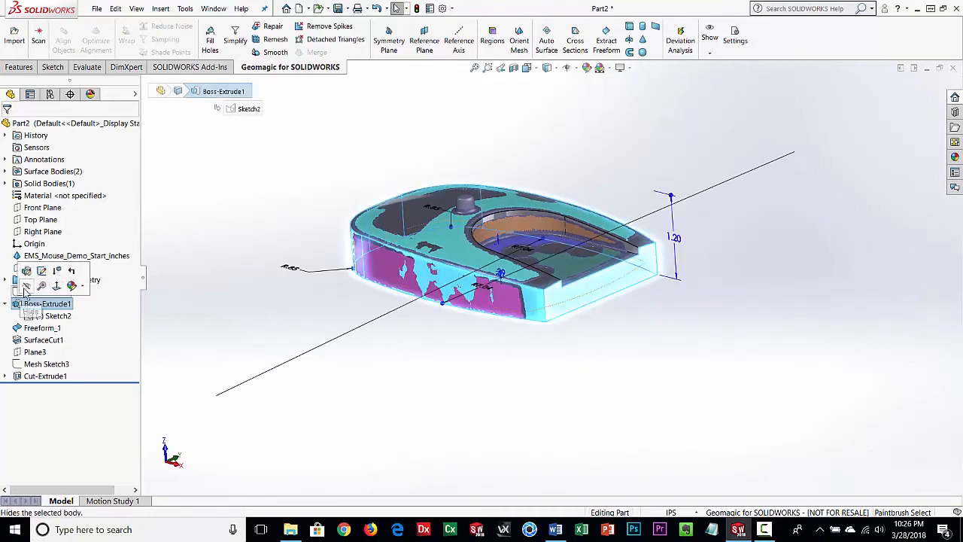
click(70, 292)
click(422, 372)
middle_drag(422, 373, 445, 384)
Step: Extract a new freeform surface from the mesh's curved green end region using the Projection method
click(608, 44)
click(589, 312)
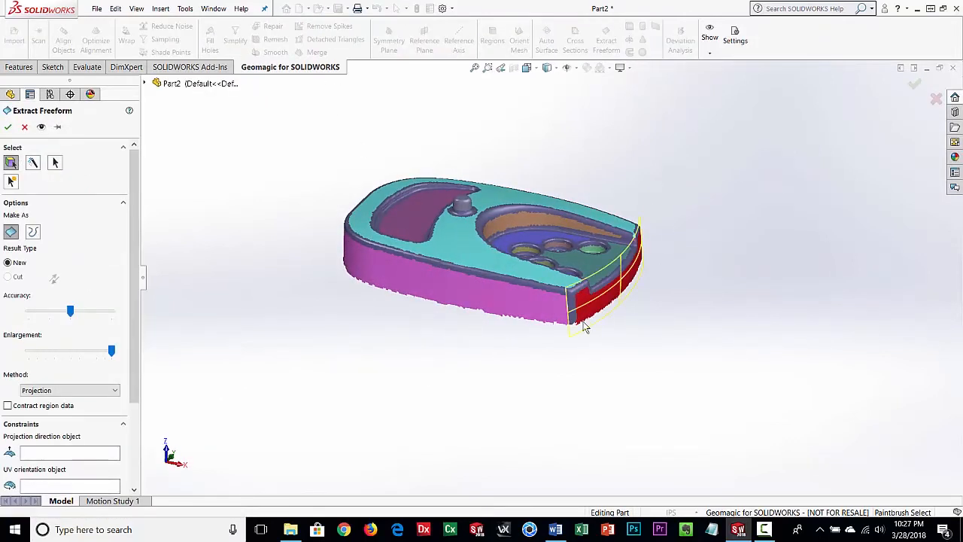
middle_drag(599, 361, 591, 365)
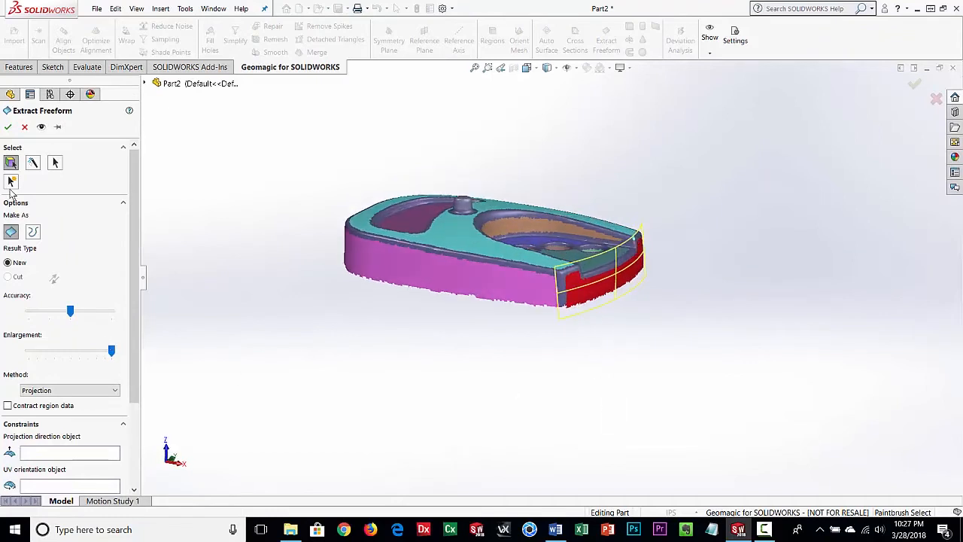
click(8, 126)
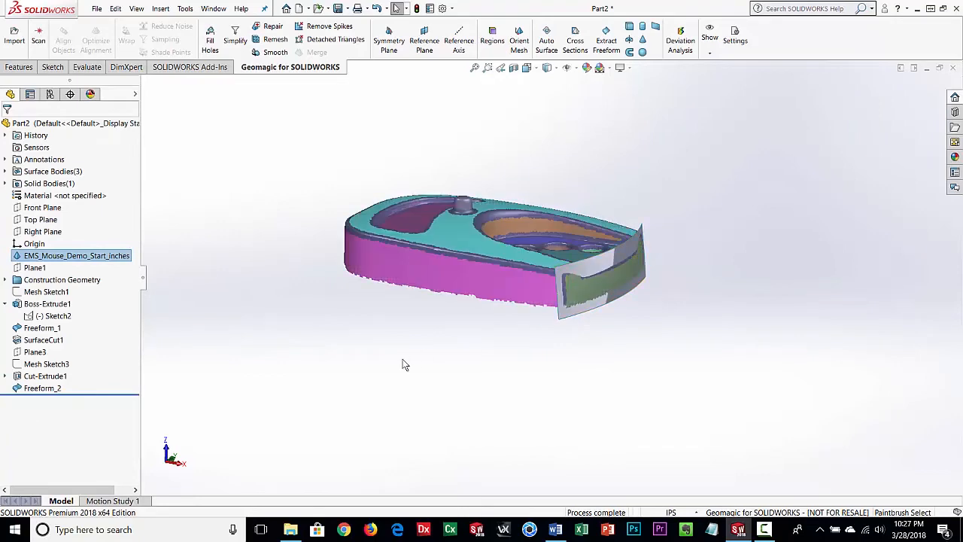
click(185, 9)
mouse_move(161, 9)
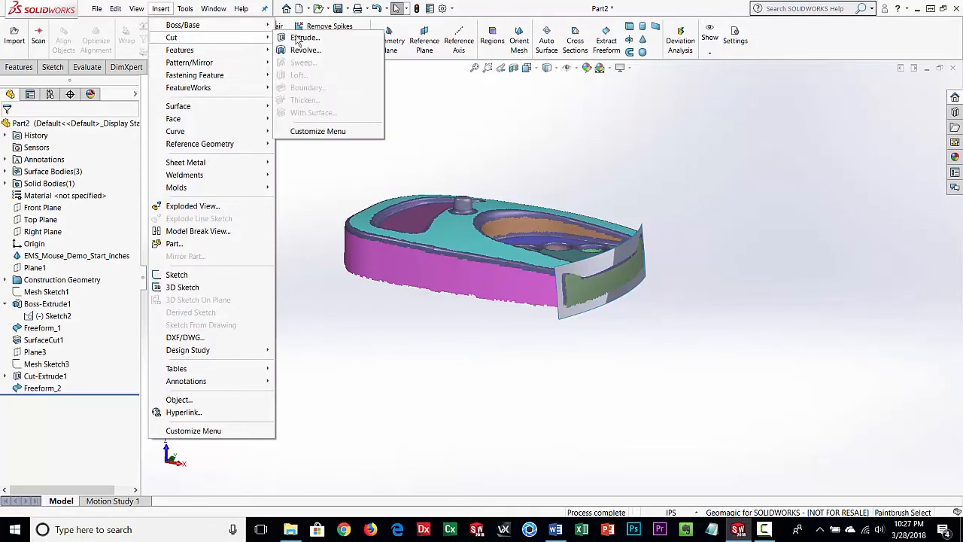
click(115, 322)
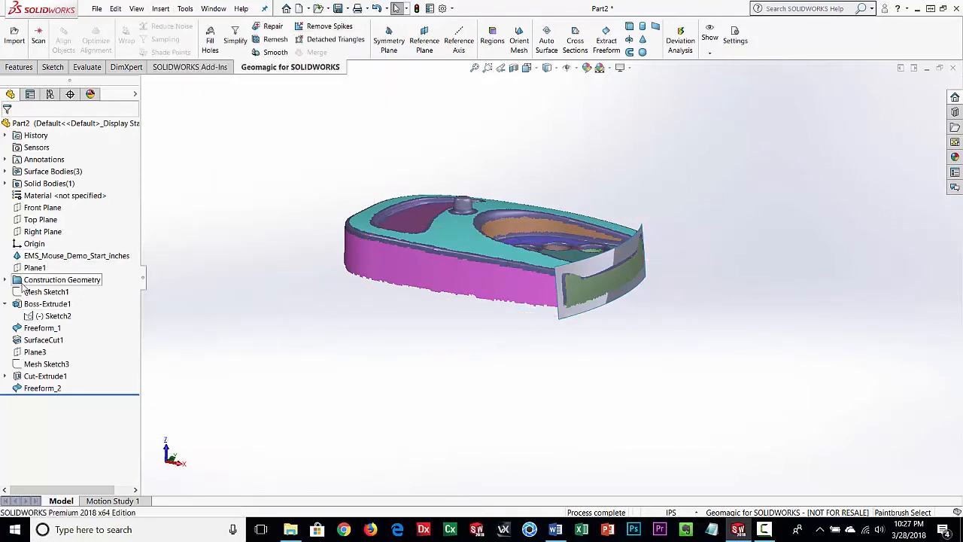
Step: Show the Boss-Extrude1 solid body together with the extracted end surface
click(27, 304)
click(29, 292)
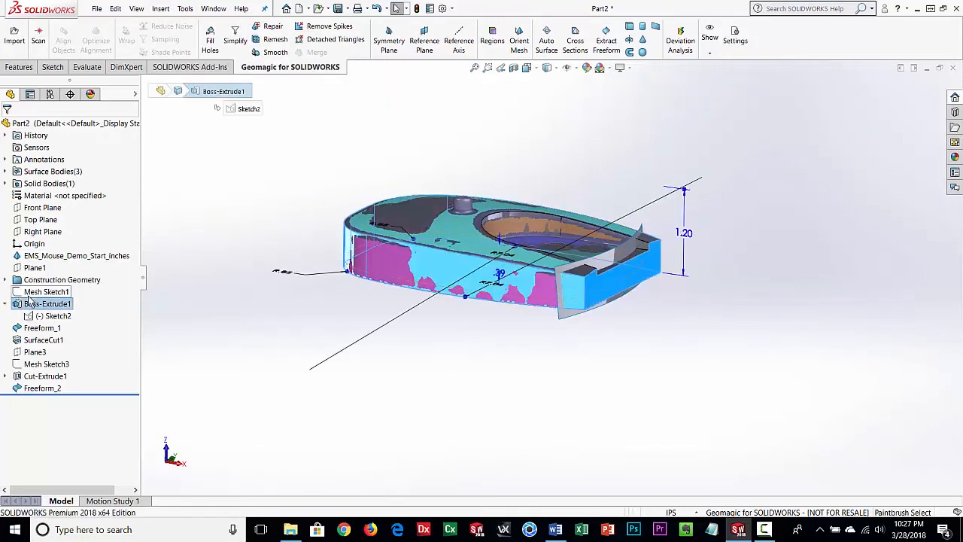
click(233, 184)
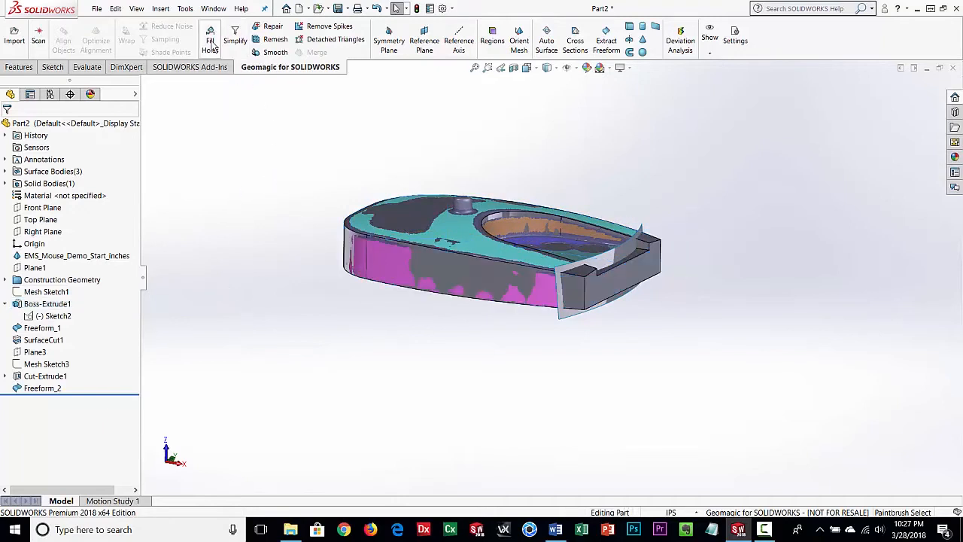
Step: Cut the solid body with the Freeform_2 surface, removing the material outside the curved end
click(161, 8)
mouse_move(218, 37)
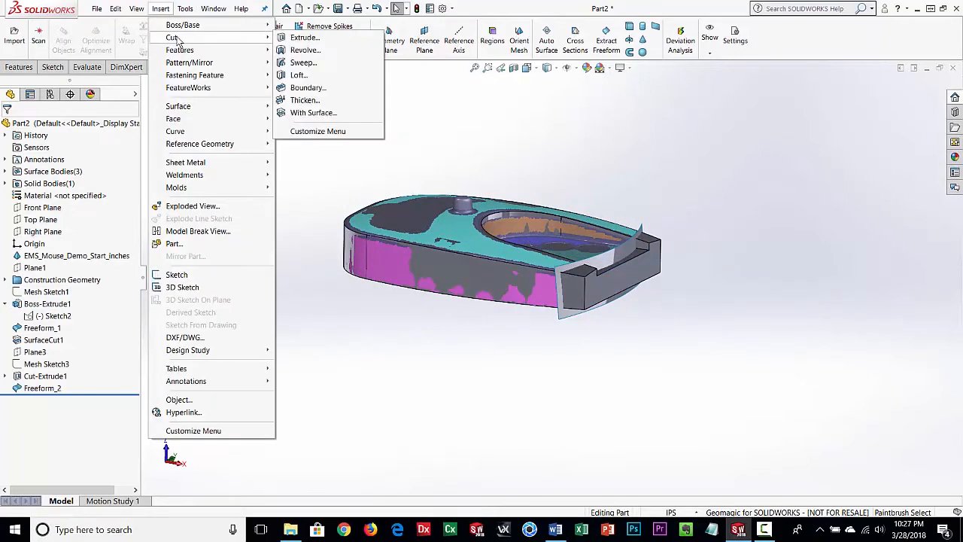
click(614, 266)
click(12, 164)
click(7, 127)
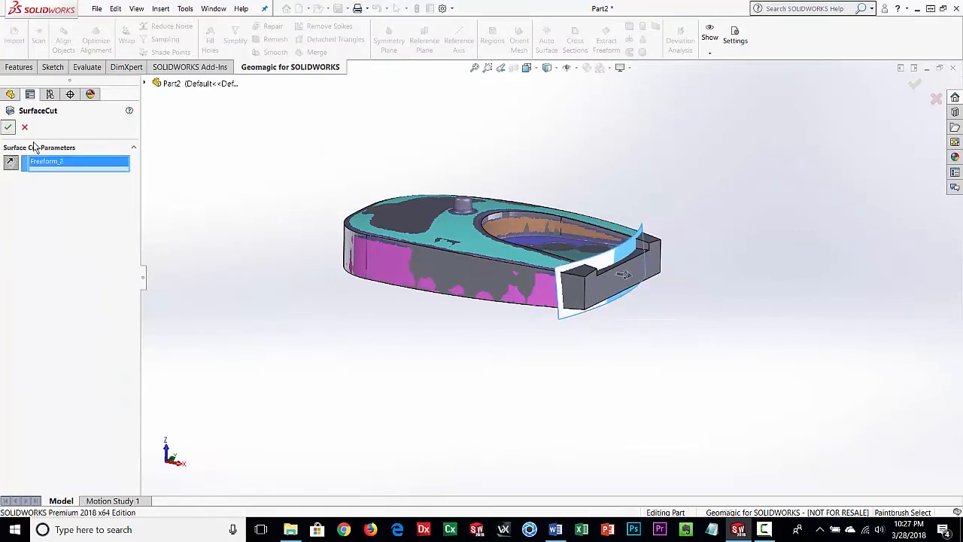
Step: Hide the cut solid body and the Freeform_2 surface
click(17, 402)
click(26, 385)
click(426, 413)
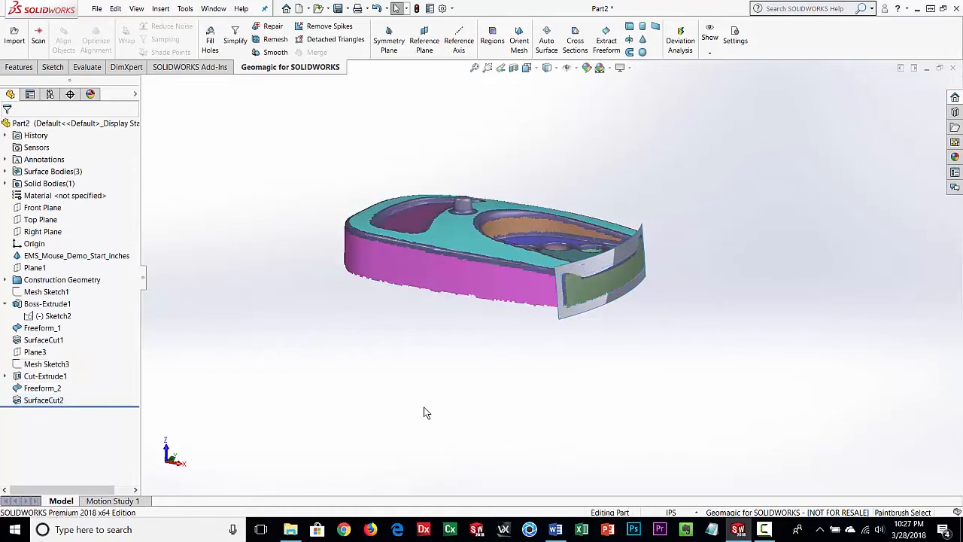
click(40, 387)
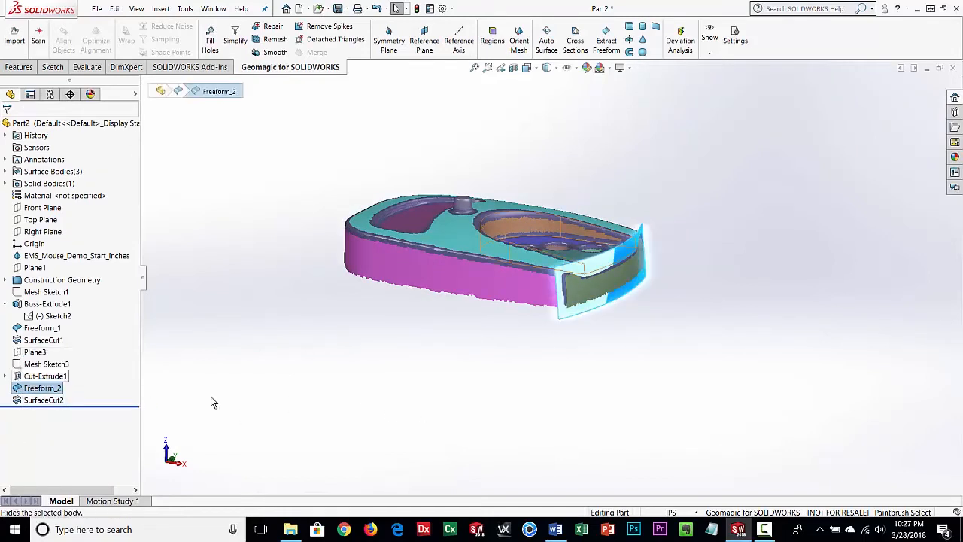
click(591, 398)
Step: Show the solid body again over the mesh
key(Down)
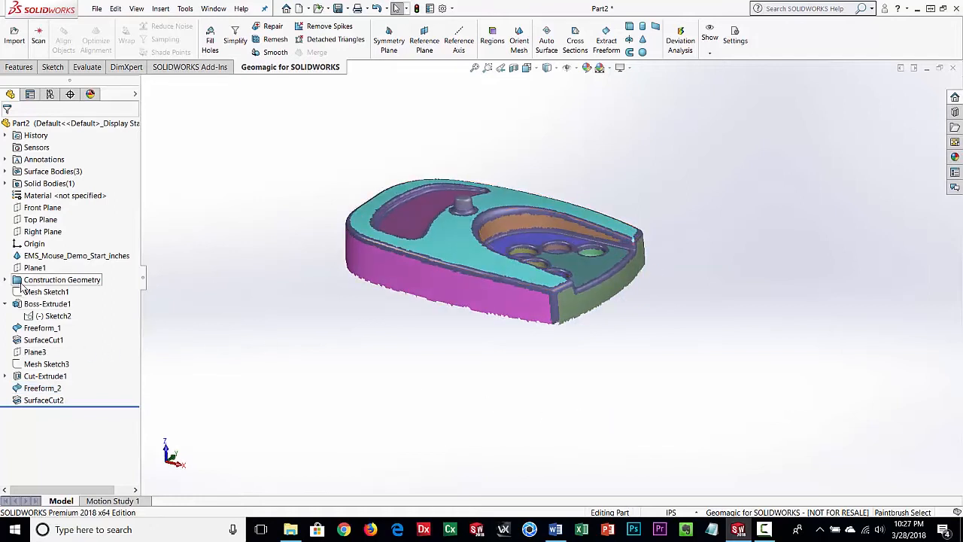
click(48, 304)
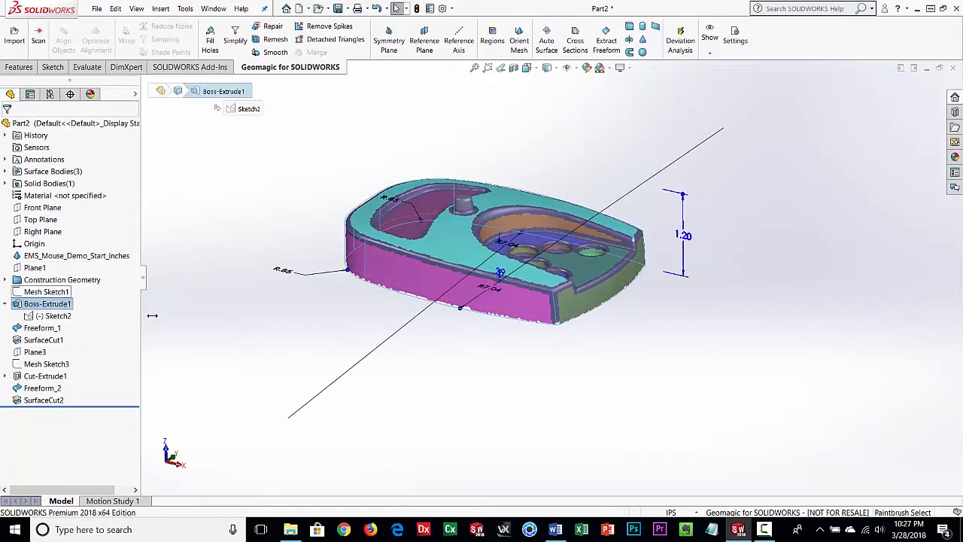
click(415, 396)
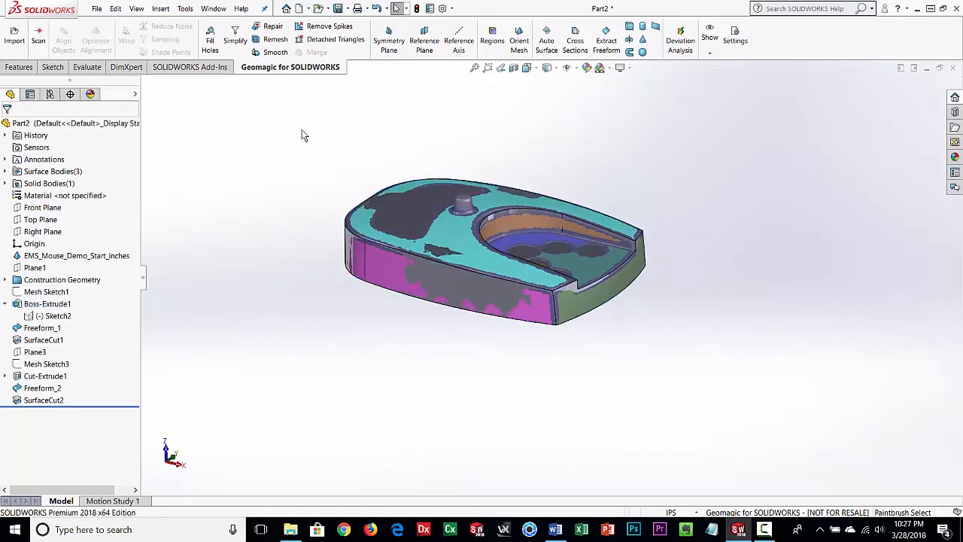
Step: Run a deviation analysis of the surface-cut solid body against the EMS_Mouse_Demo_Start_inches mesh, inspect the color map, and close the analysis
click(680, 41)
click(54, 213)
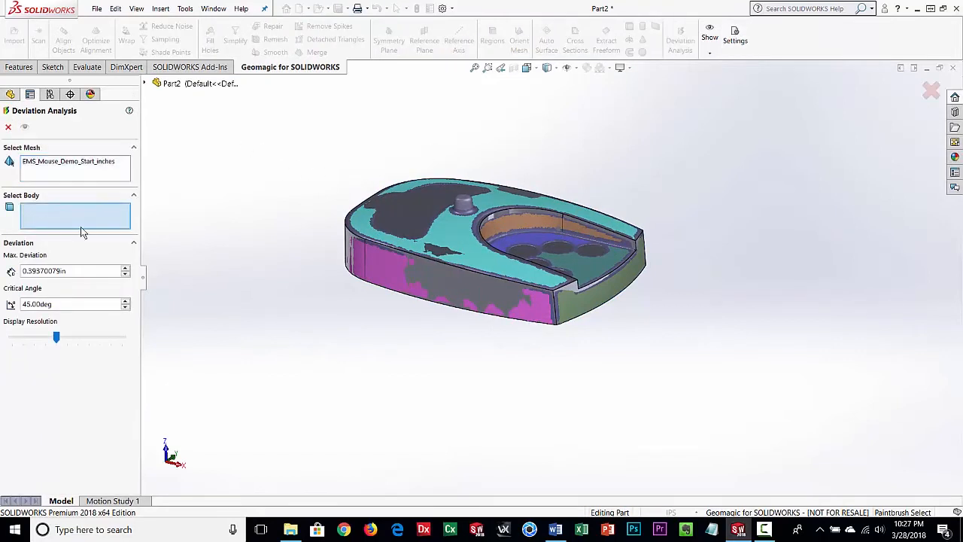
click(435, 278)
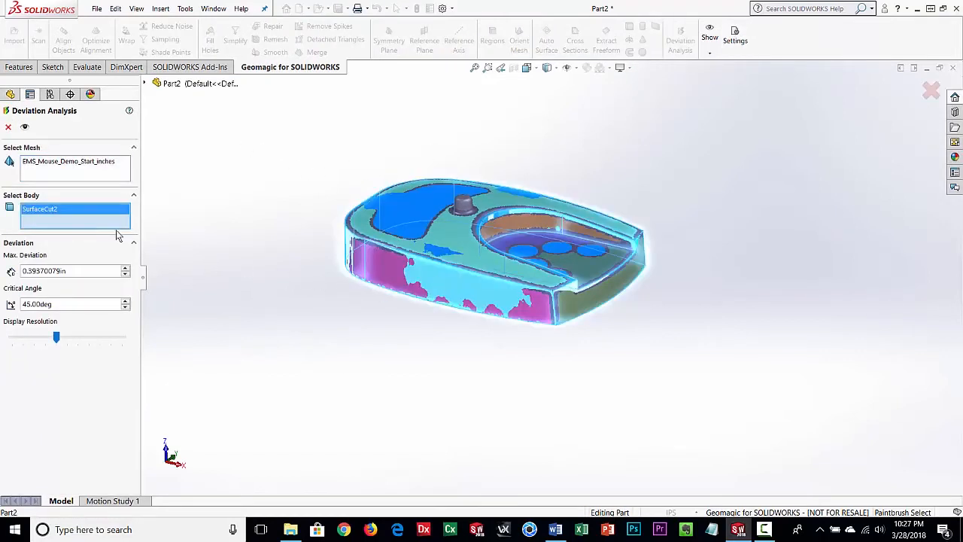
click(24, 127)
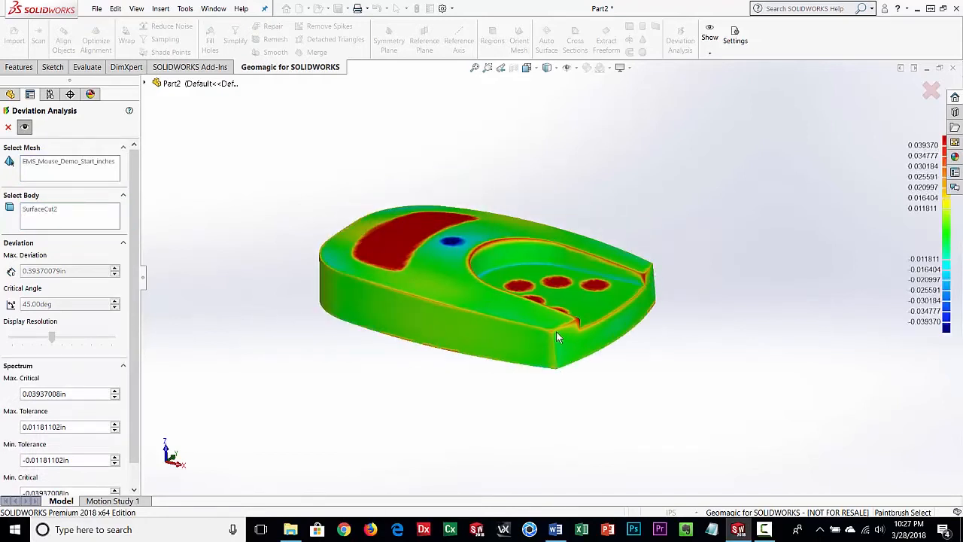
mouse_move(338, 407)
middle_down()
mouse_move(378, 366)
mouse_move(342, 371)
mouse_move(334, 411)
middle_up()
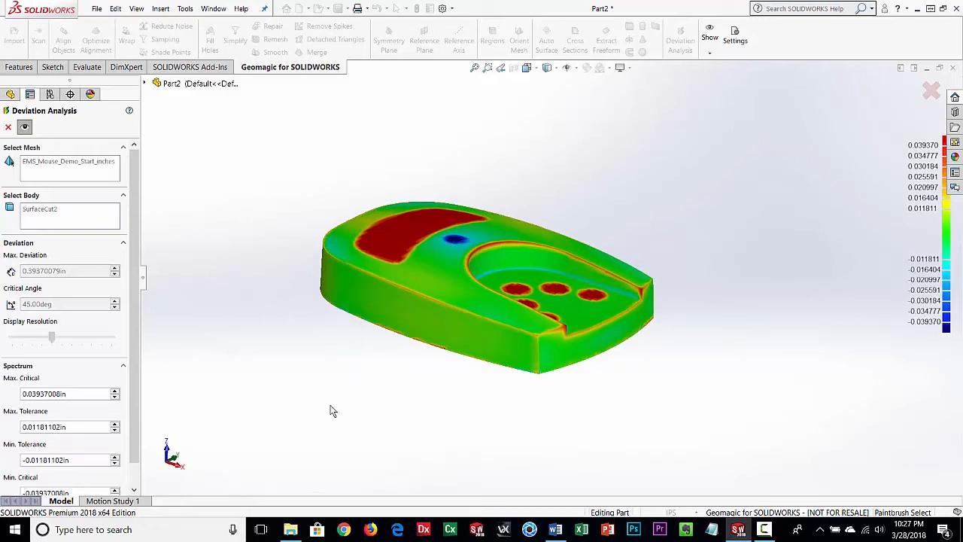
click(8, 127)
Step: Hide the EMS_Mouse_Demo_Start_inches mesh, leaving only the solid body displayed
middle_drag(449, 384, 399, 338)
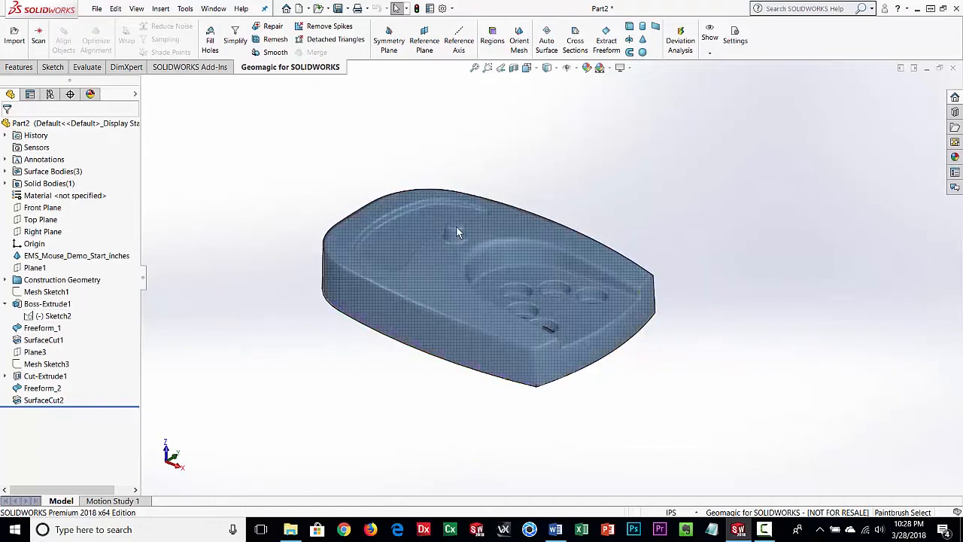
click(20, 256)
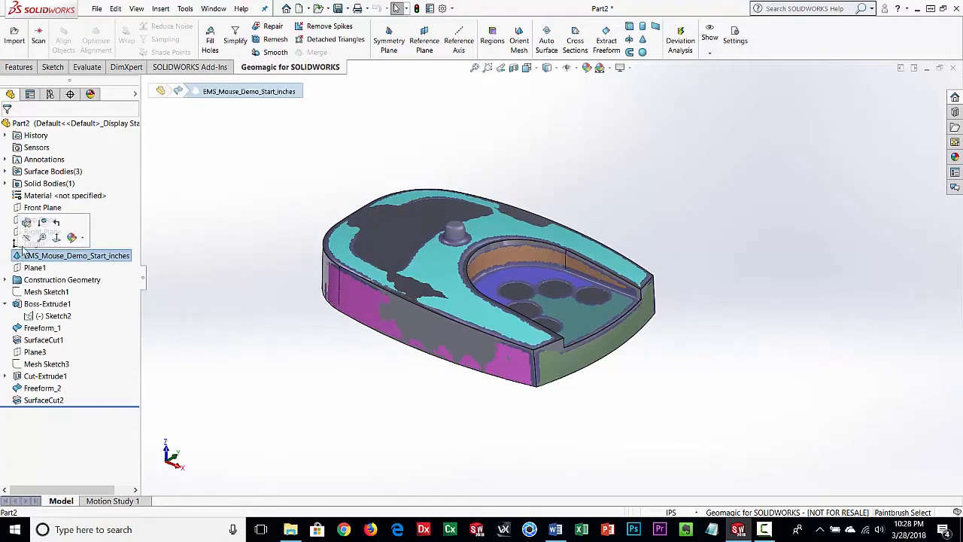
middle_drag(595, 449, 424, 321)
scroll(427, 319, down, 2)
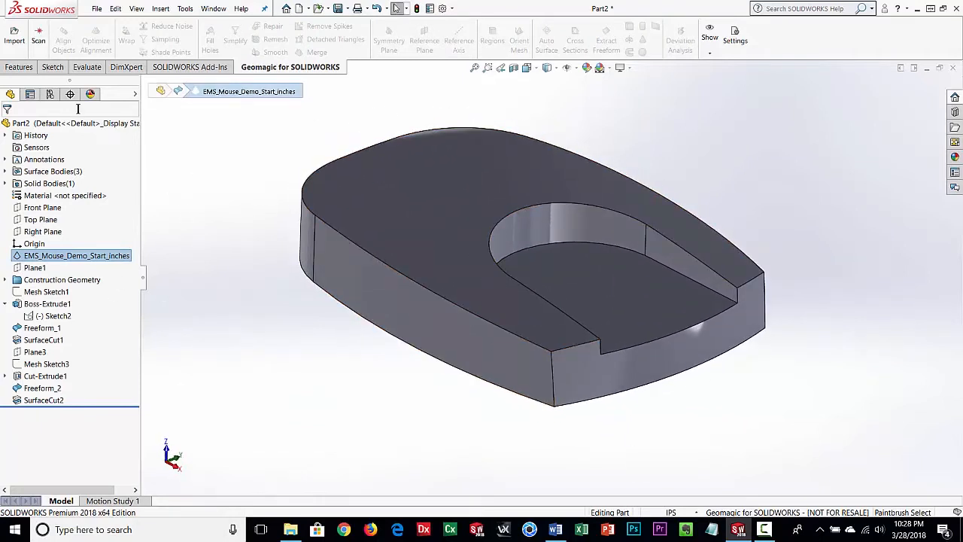
Step: Fillet the upper edges of the U-shaped recess, including both straight sides, with a symmetric 0.10 in circular radius
click(23, 67)
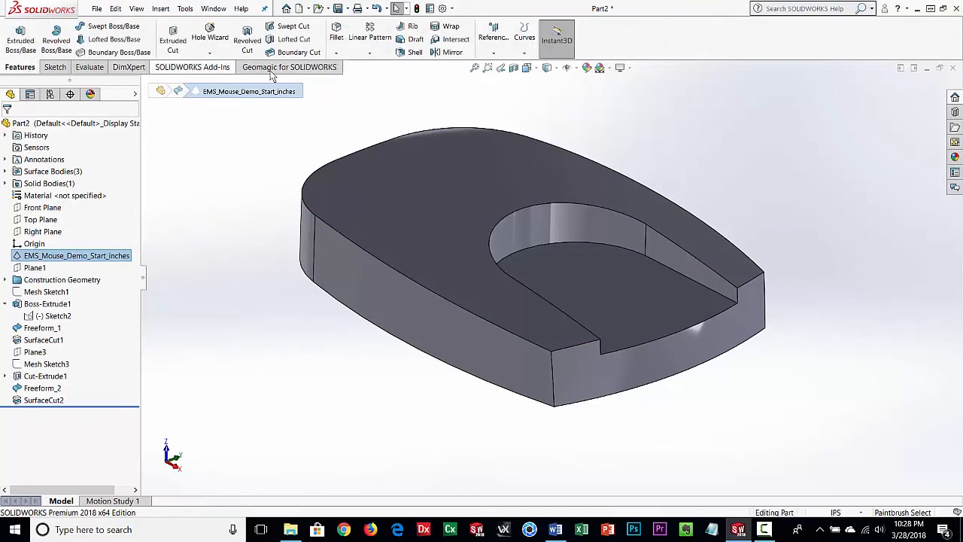
click(338, 53)
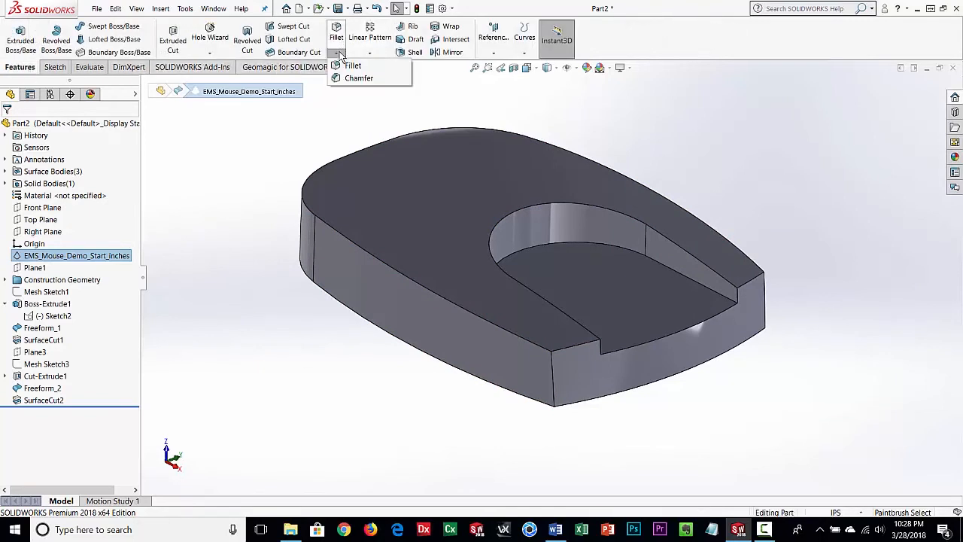
click(342, 65)
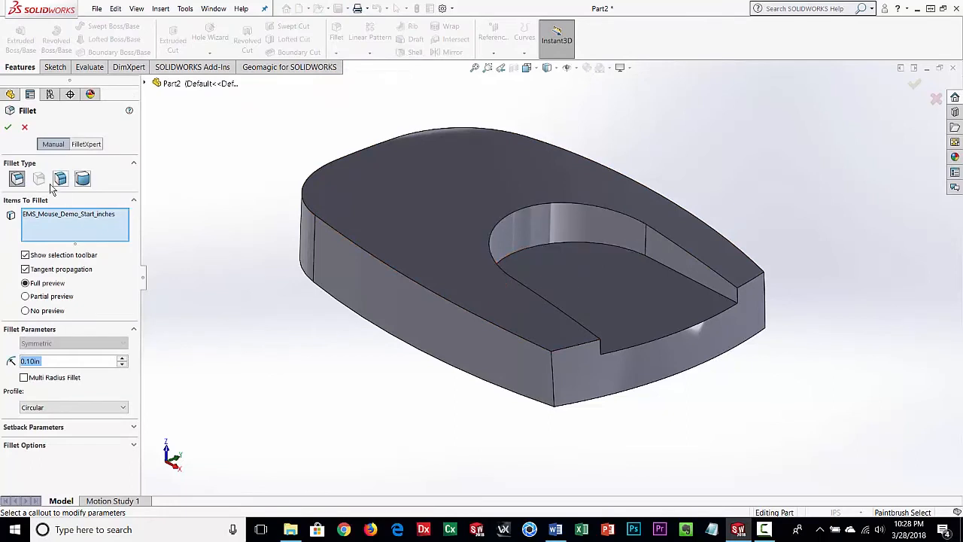
click(561, 201)
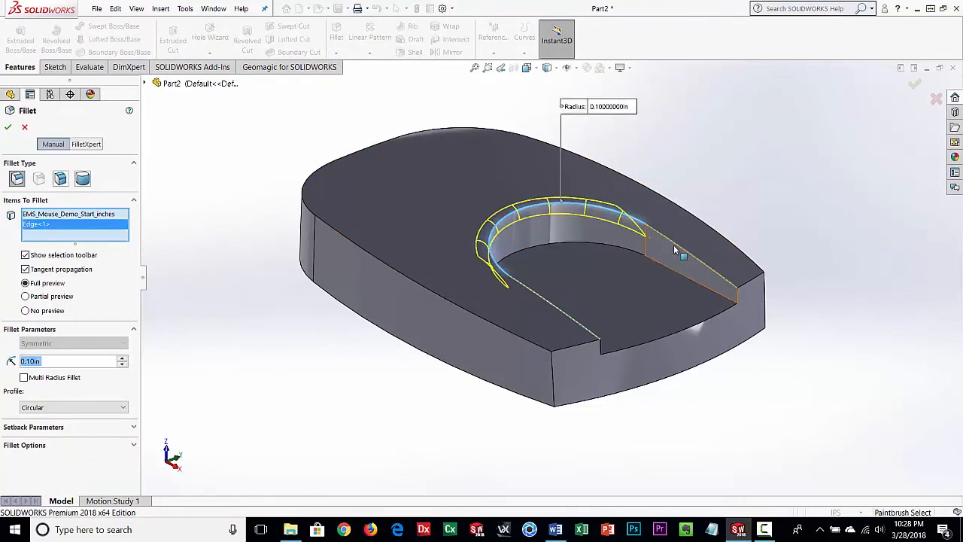
click(678, 259)
click(566, 314)
middle_drag(642, 413, 665, 487)
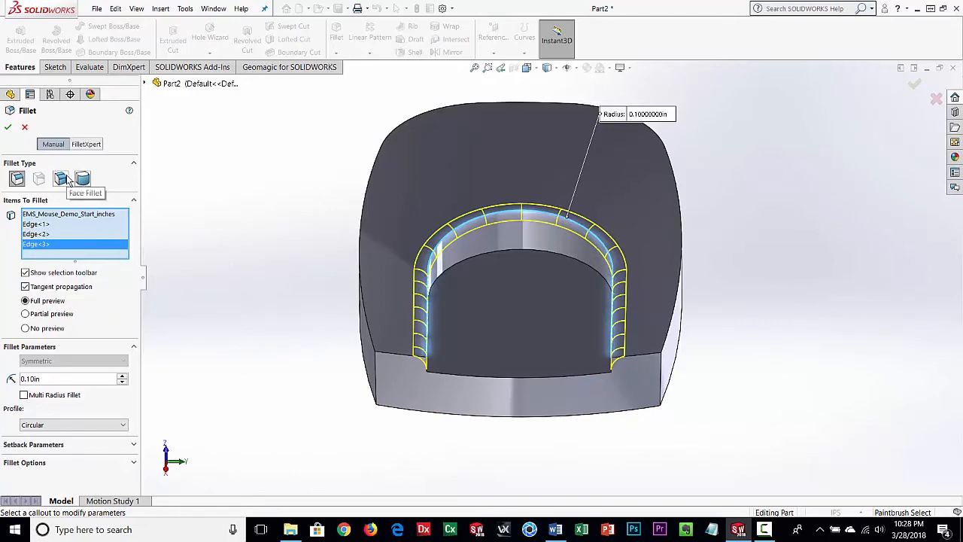
middle_drag(554, 326, 473, 329)
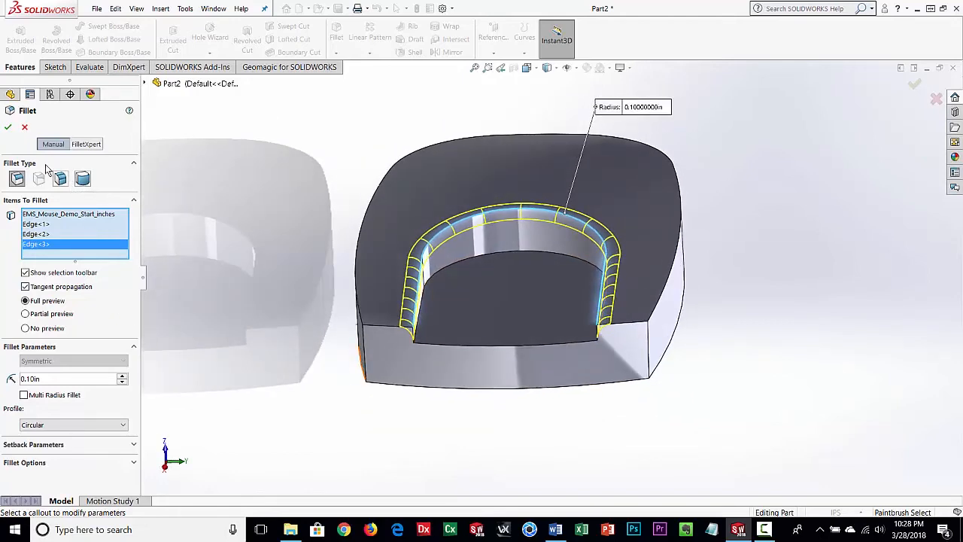
click(8, 129)
middle_drag(413, 394, 516, 477)
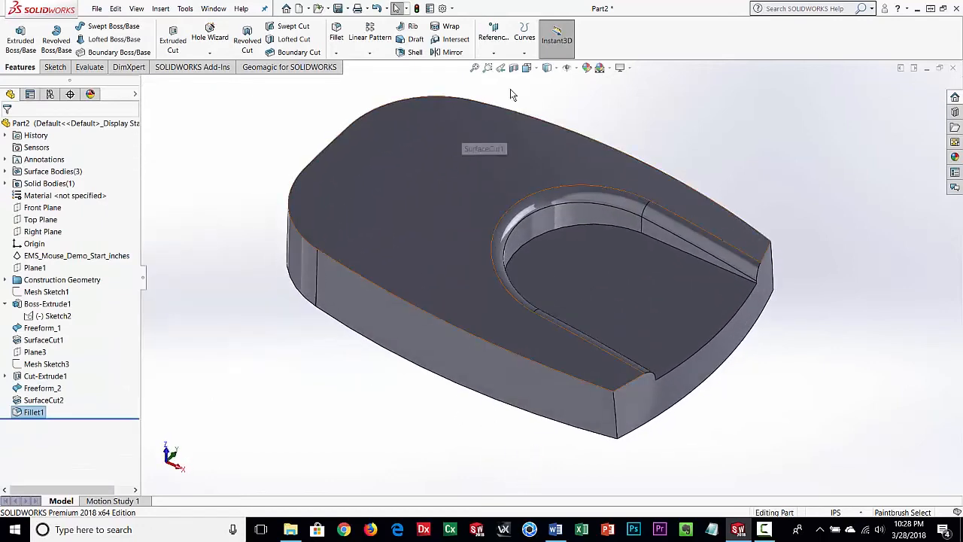
Step: Show the EMS_Mouse_Demo_Start_inches mesh over the filleted solid body
click(27, 256)
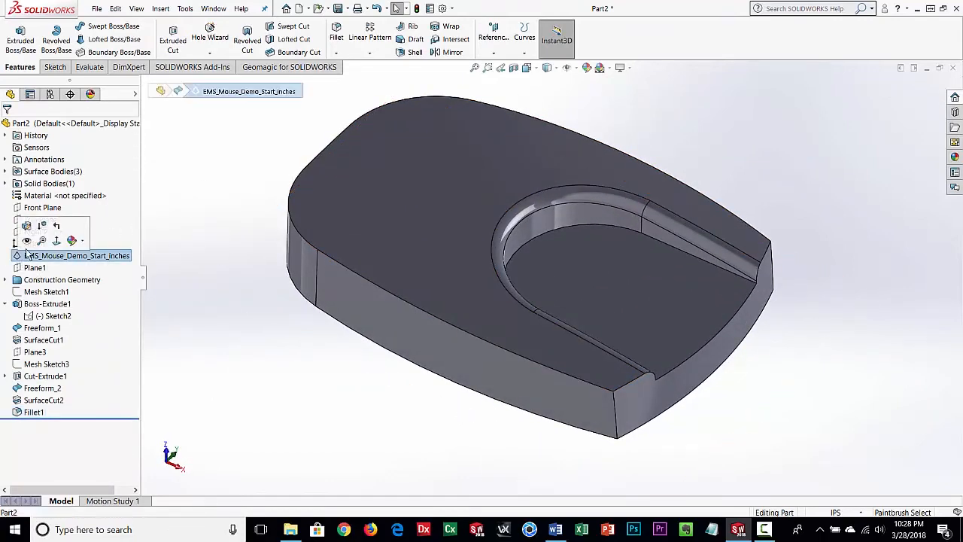
click(27, 243)
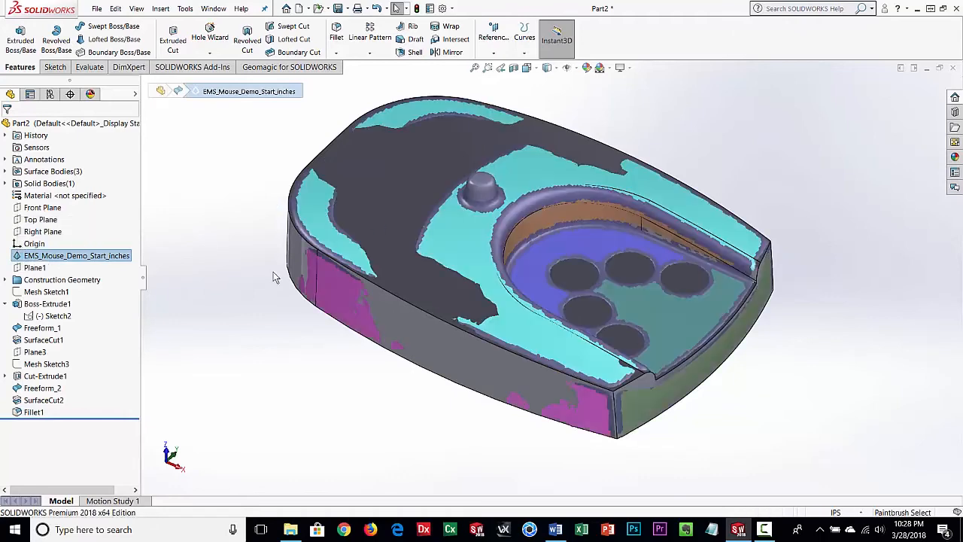
middle_drag(486, 285, 500, 218)
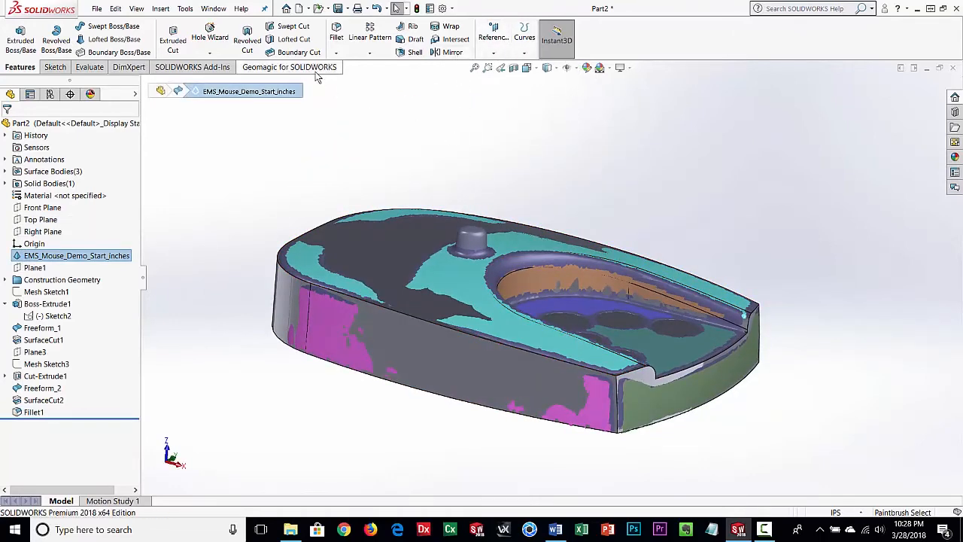
Step: Run a deviation analysis of the filleted body against the mesh, inspect the recess edges in the color map, and close it
click(289, 67)
click(690, 48)
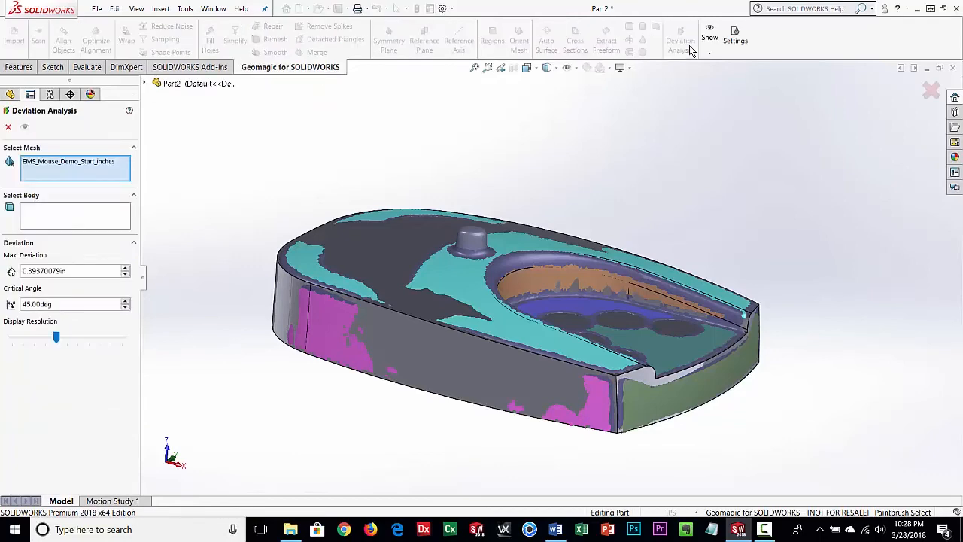
click(41, 217)
click(340, 317)
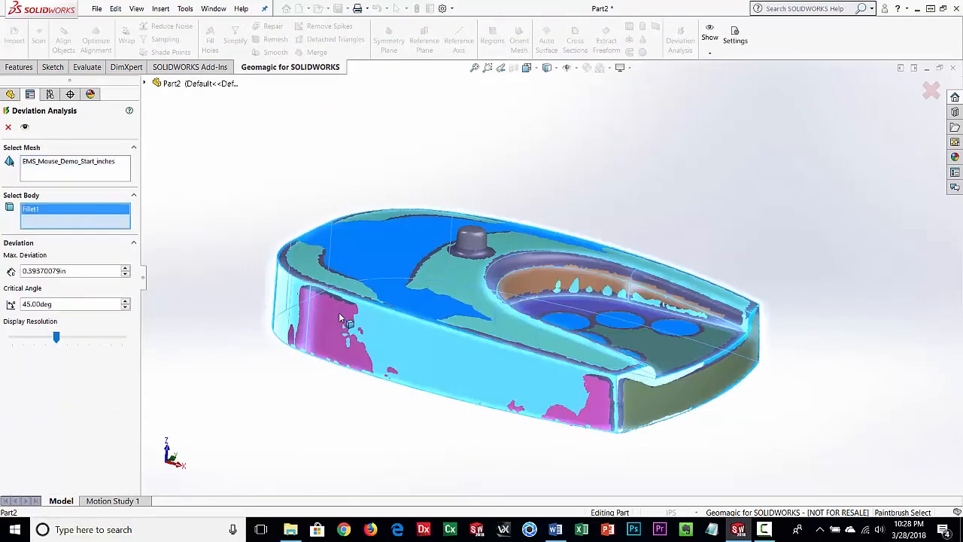
middle_drag(586, 325, 317, 303)
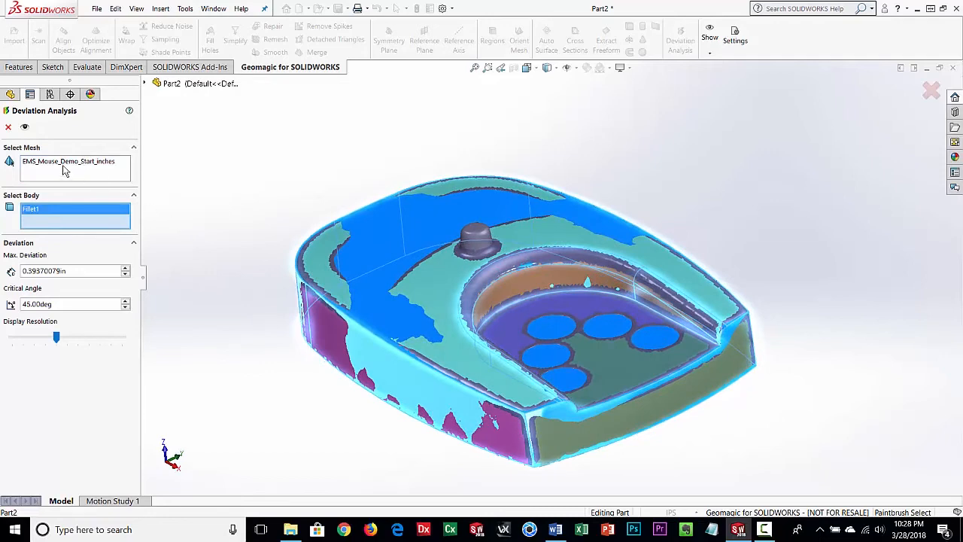
click(24, 128)
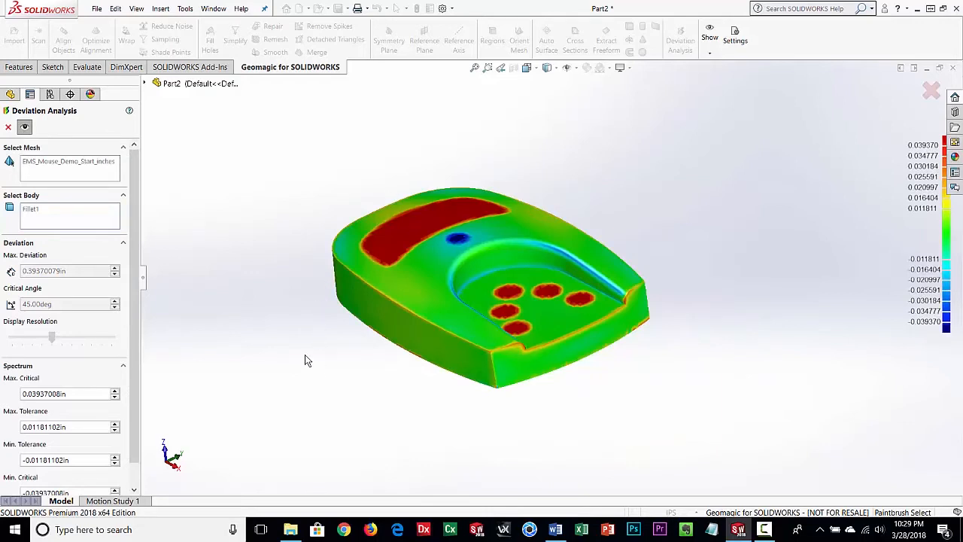
mouse_move(357, 389)
middle_down()
mouse_move(385, 368)
mouse_move(355, 351)
mouse_move(371, 394)
middle_up()
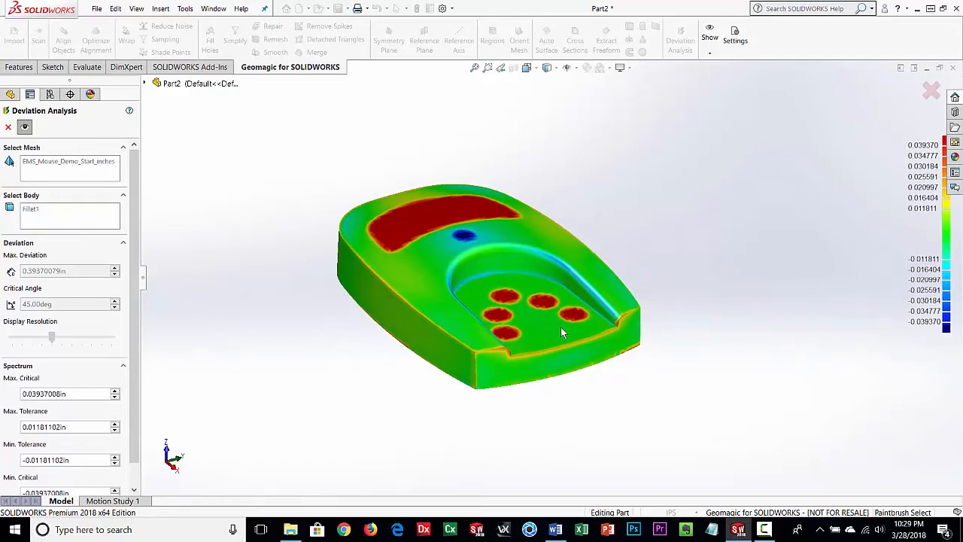
scroll(568, 331, down, 3)
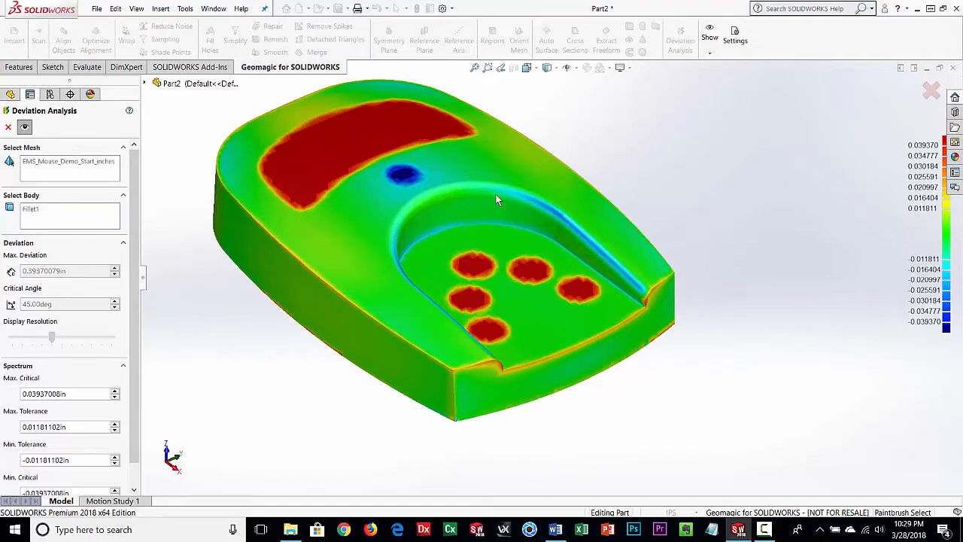
click(9, 128)
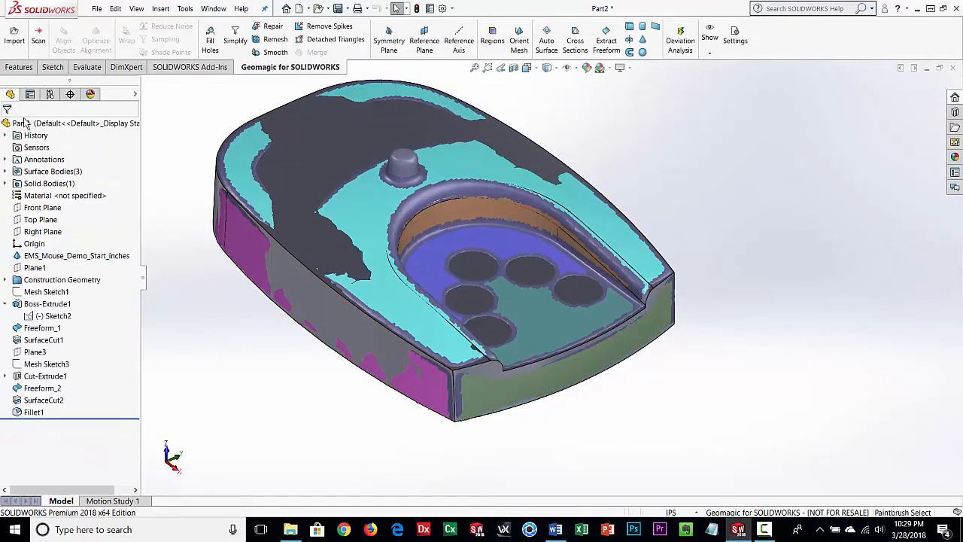
Step: Delete the Fillet1 feature from the edges of the U-shaped recess
click(250, 142)
middle_drag(497, 294, 528, 275)
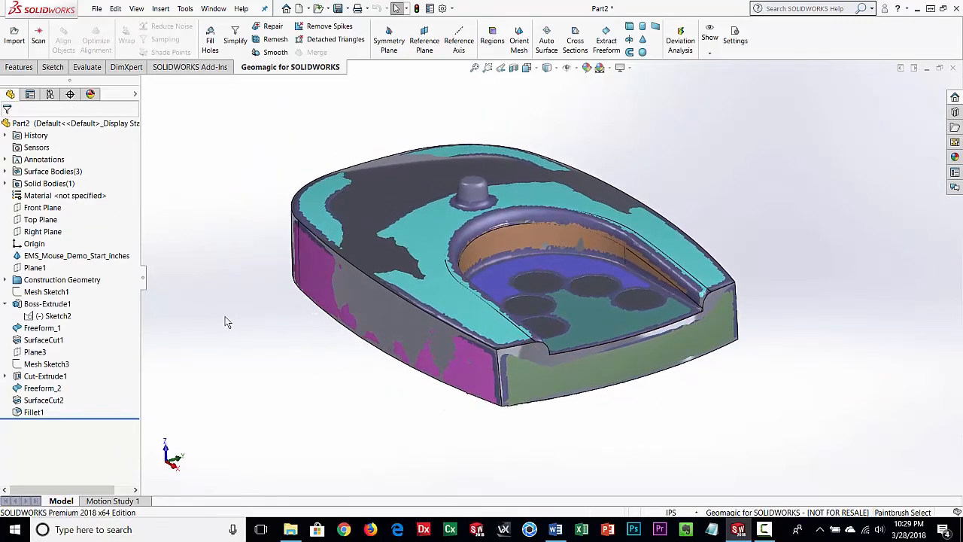
click(33, 412)
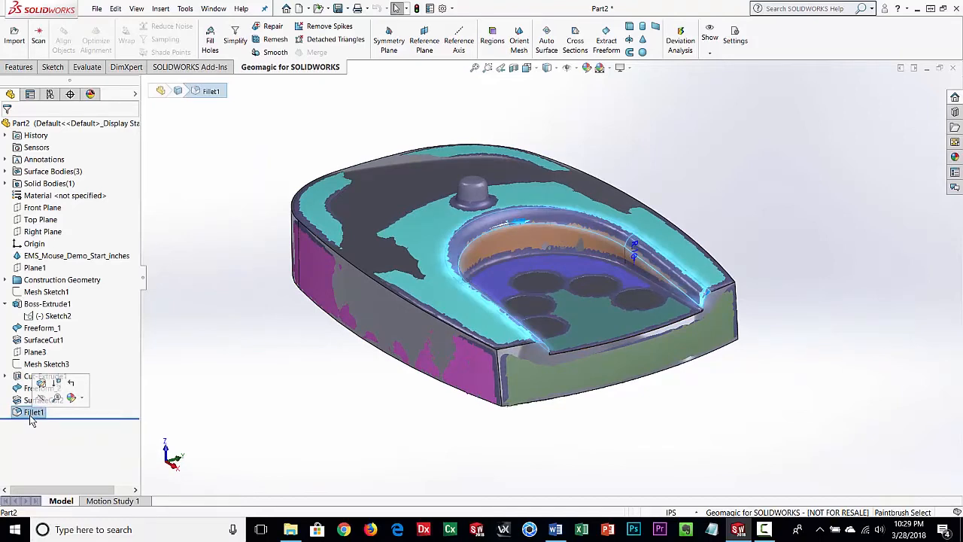
right_click(33, 412)
click(45, 394)
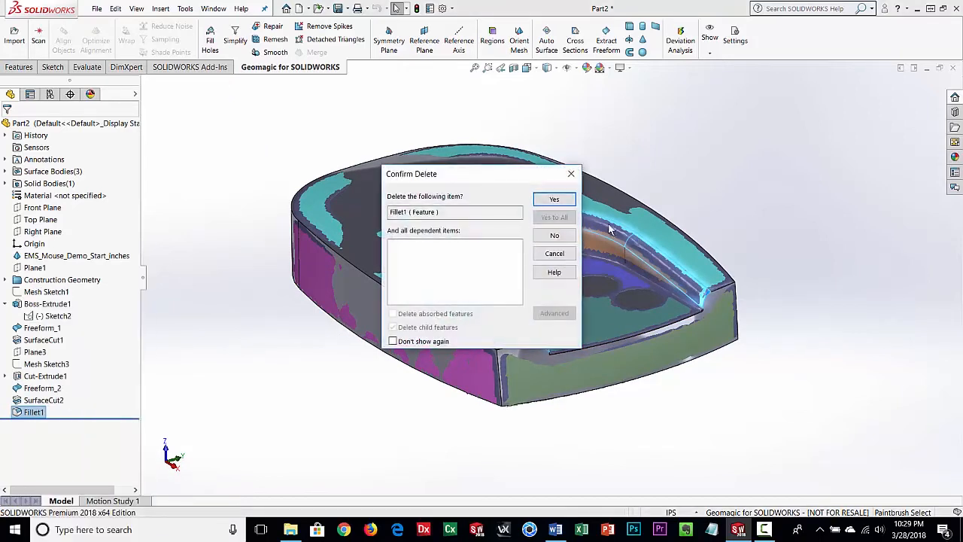
click(550, 200)
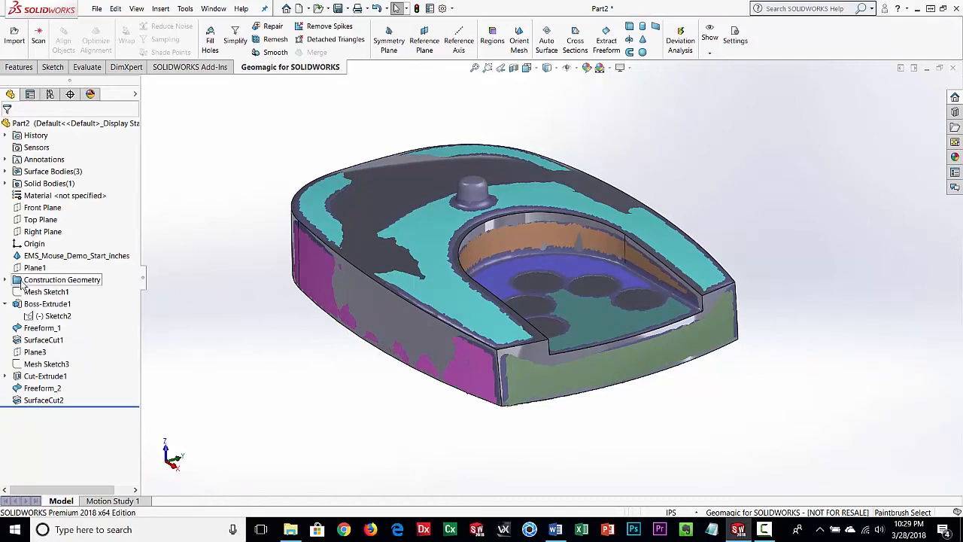
Step: Hide the EMS_Mouse_Demo_Start_inches mesh to inspect the bare solid body, and show the mesh over it again
click(24, 257)
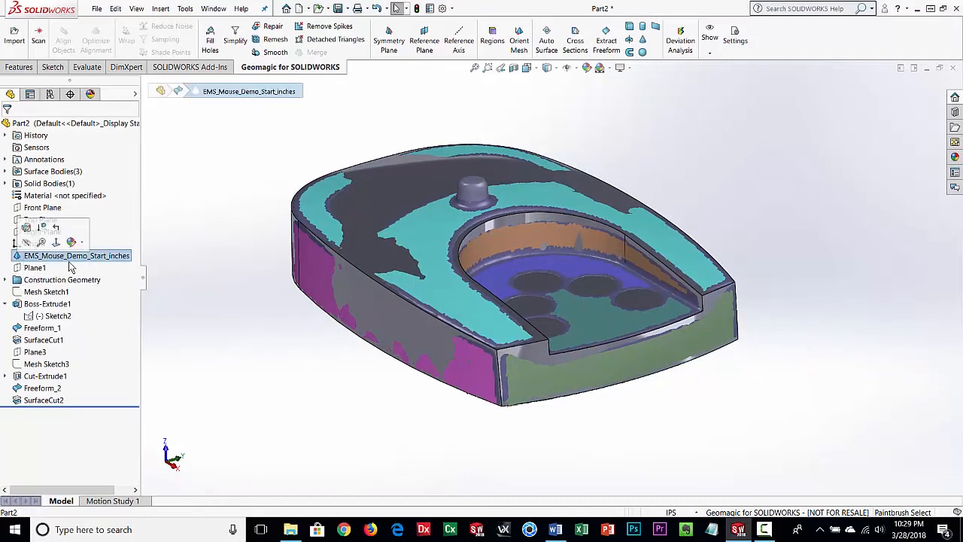
click(26, 245)
middle_drag(415, 387, 455, 392)
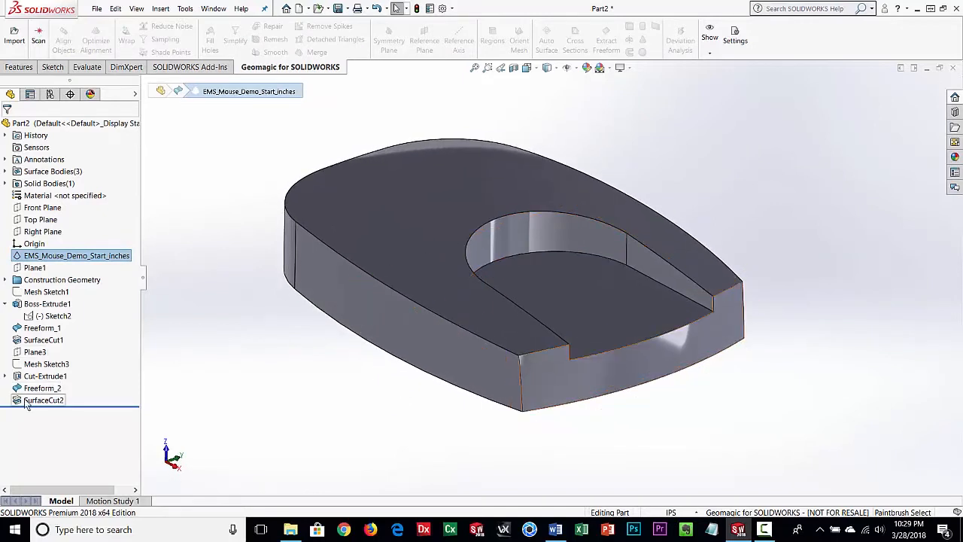
middle_drag(544, 348, 540, 349)
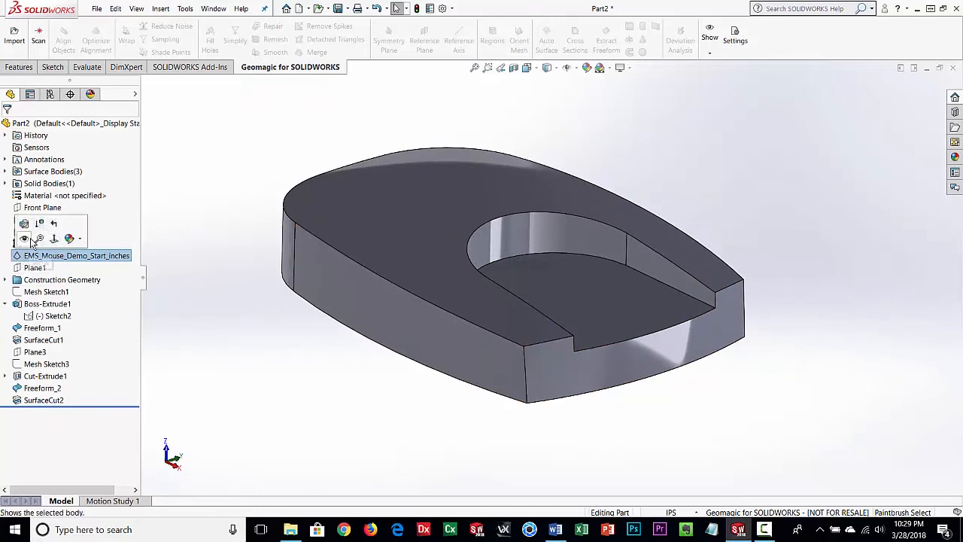
click(25, 239)
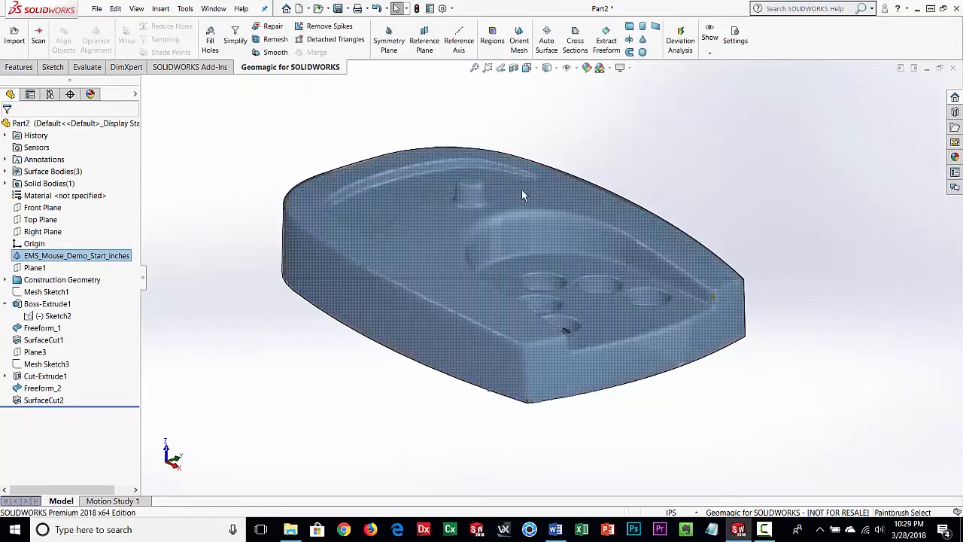
middle_drag(449, 251, 459, 173)
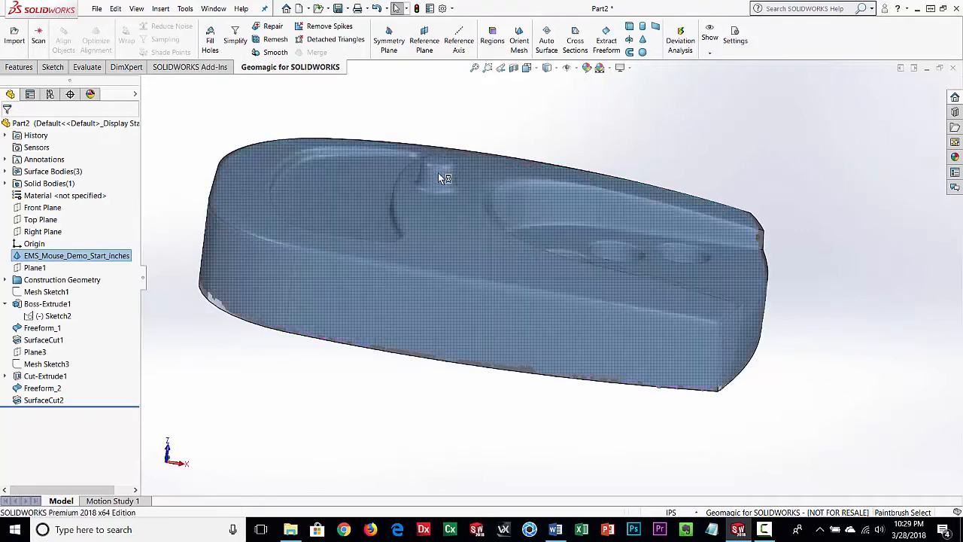
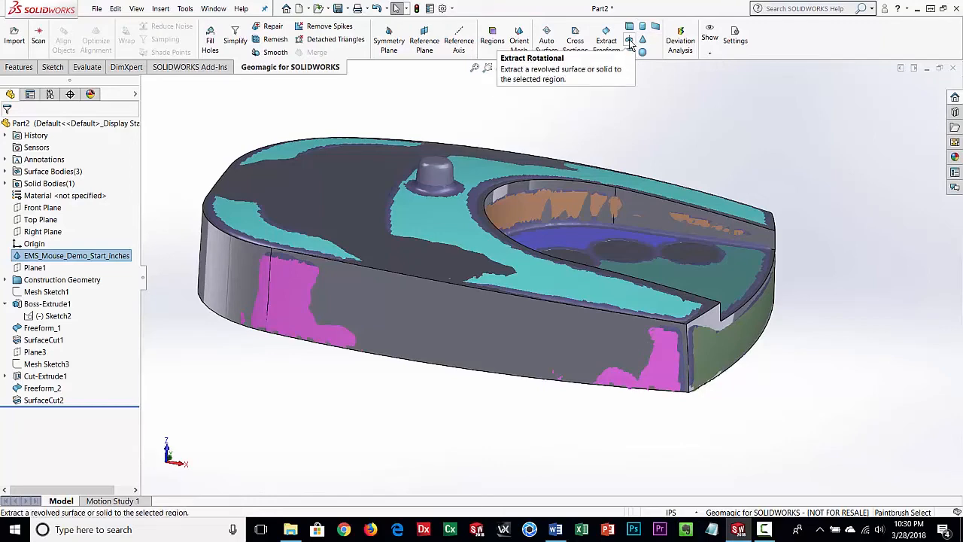
middle_drag(388, 270, 477, 336)
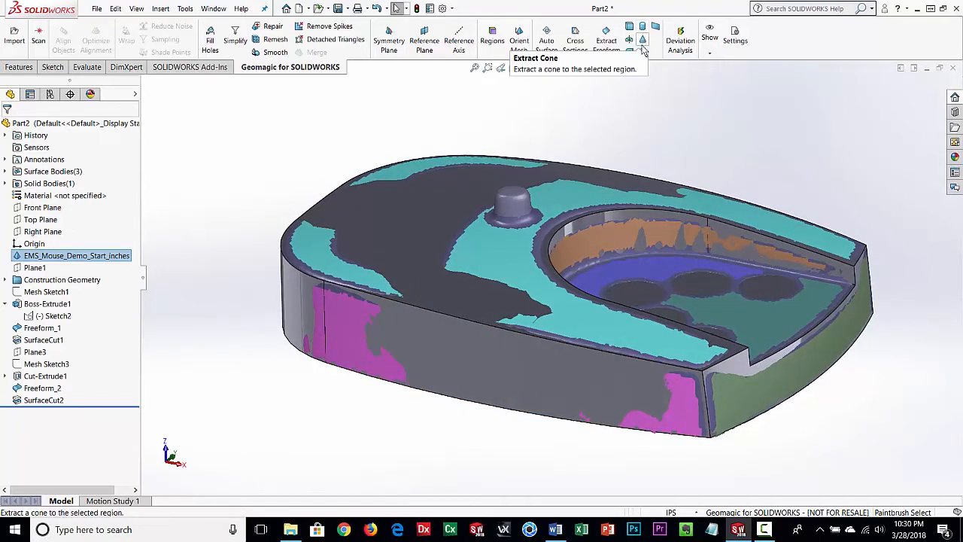
Step: Extract a solid cone from the raised peg's mesh region, increase its enlargement, and join it to the body
click(643, 41)
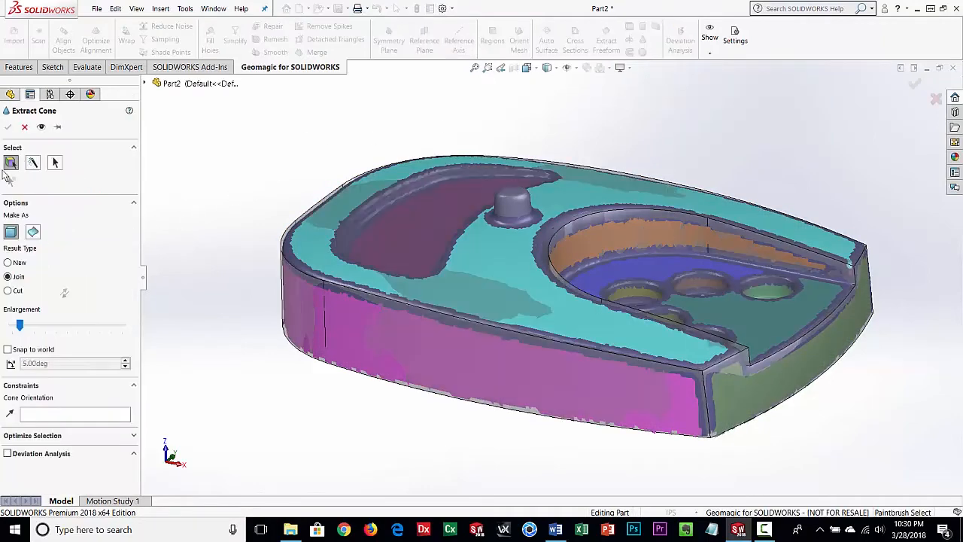
click(510, 214)
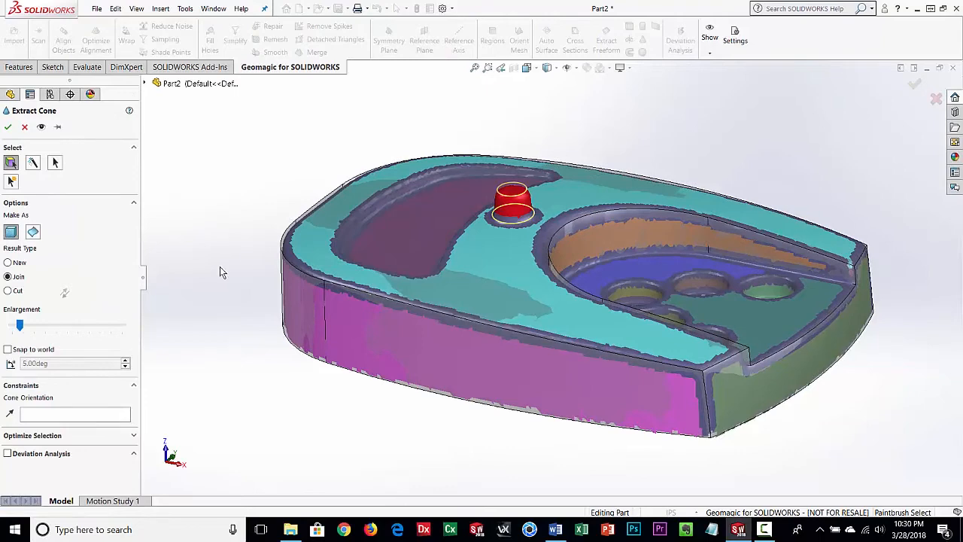
middle_drag(552, 358, 568, 292)
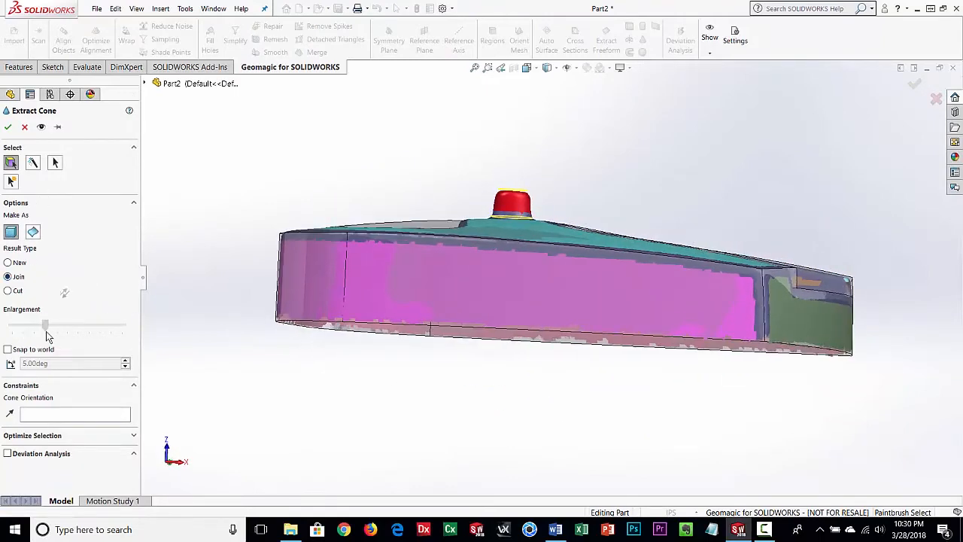
drag(48, 328, 85, 328)
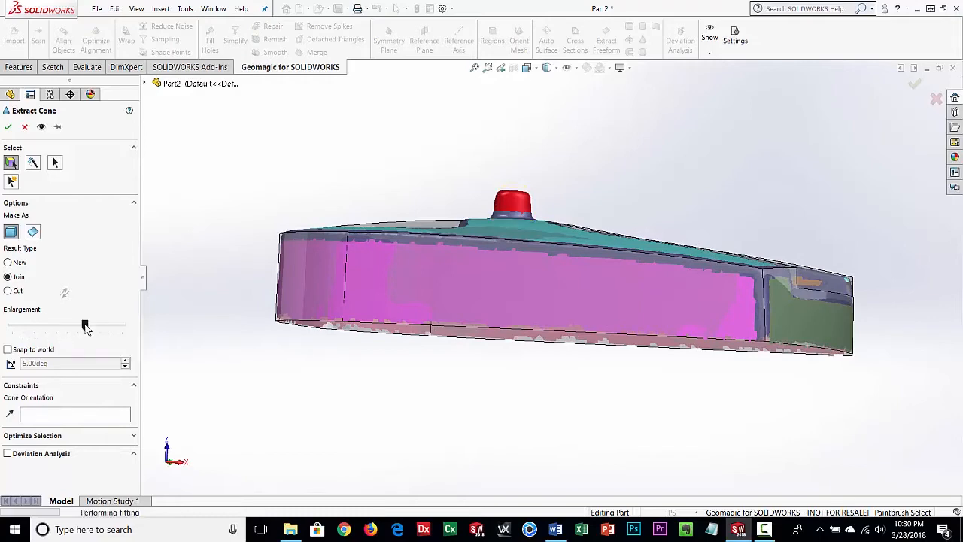
middle_drag(505, 376, 490, 429)
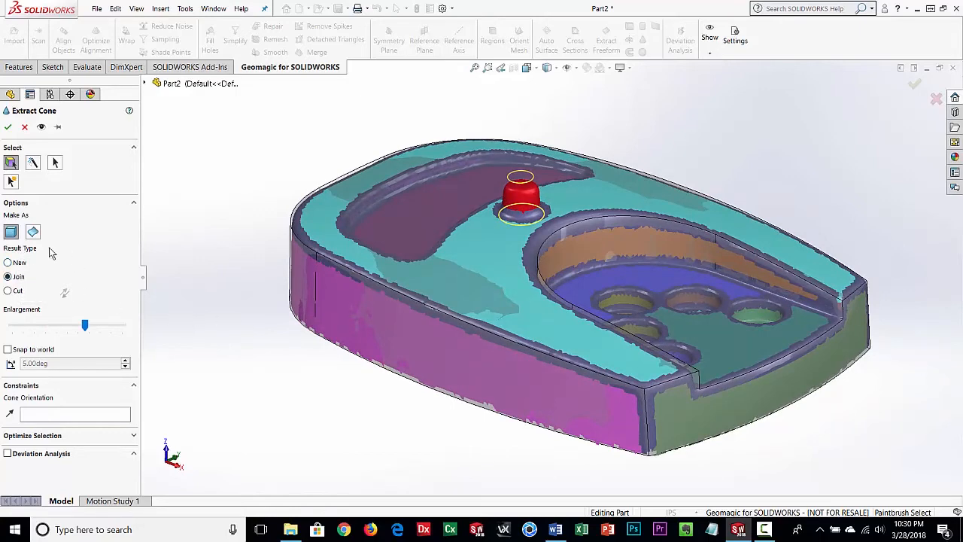
middle_drag(532, 285, 553, 283)
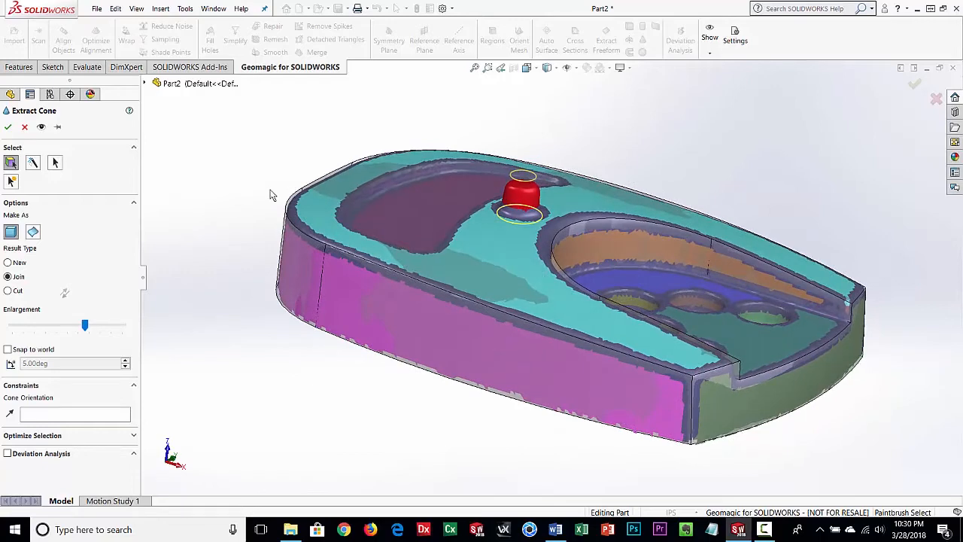
click(8, 127)
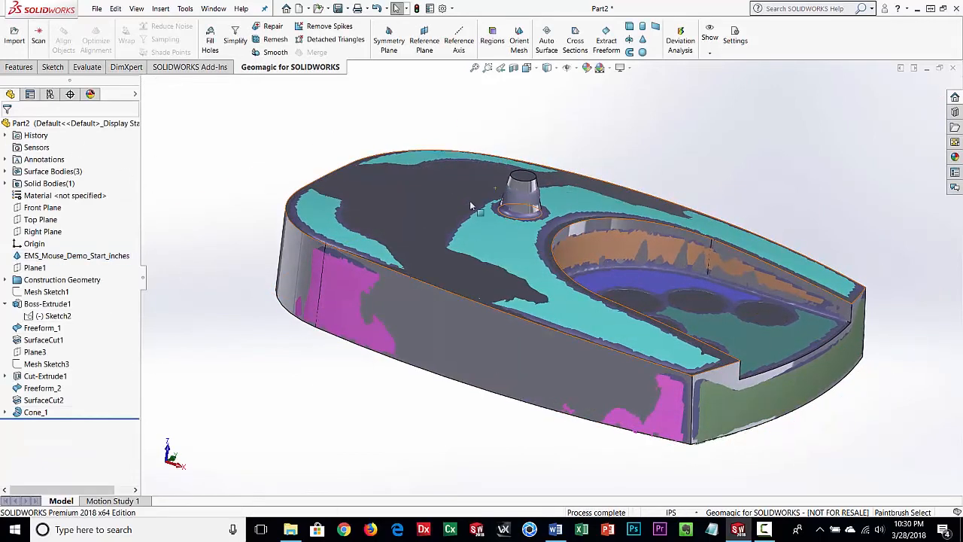
Step: Hide the EMS_Mouse_Demo_Start_inches mesh to inspect the cone boss on the solid body
click(28, 256)
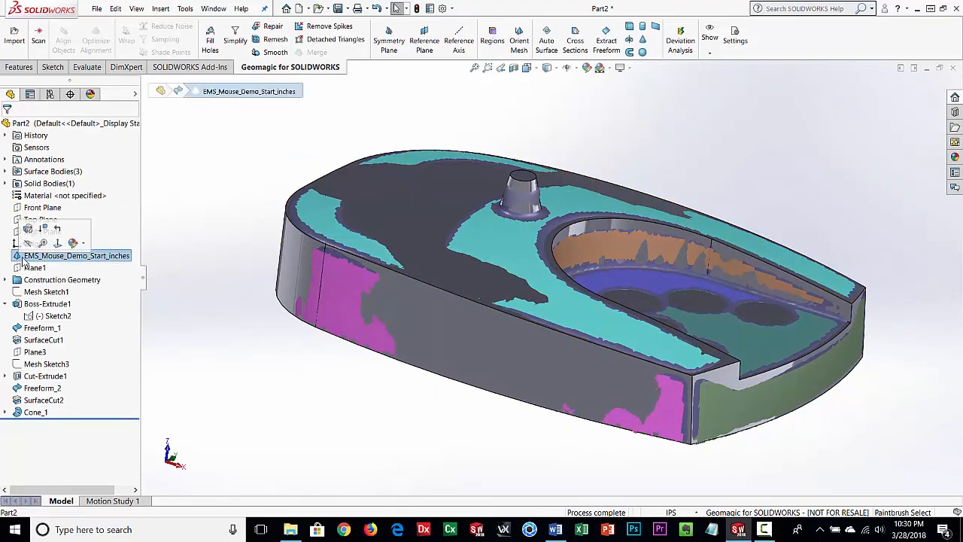
mouse_move(541, 440)
middle_down()
mouse_move(582, 384)
mouse_move(550, 437)
mouse_move(553, 449)
middle_up()
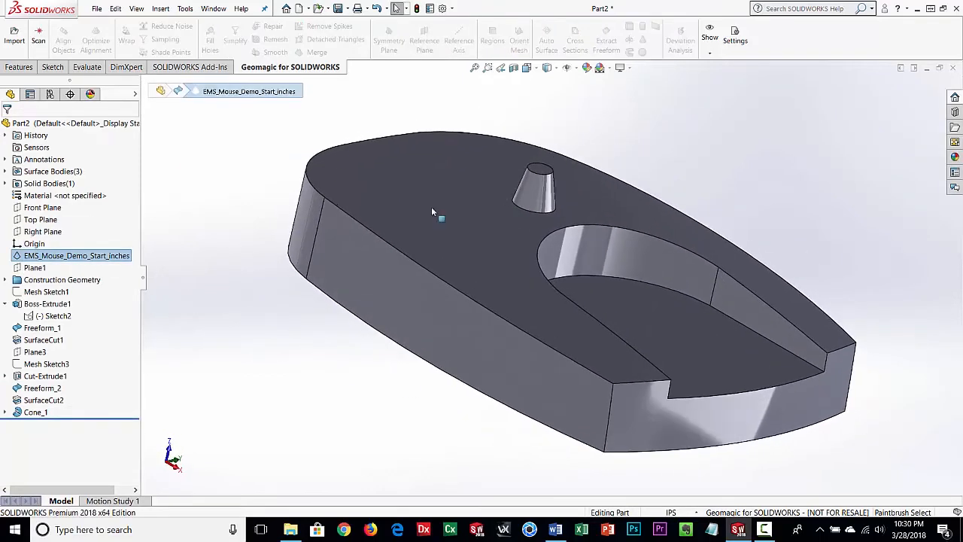
middle_drag(505, 267, 630, 316)
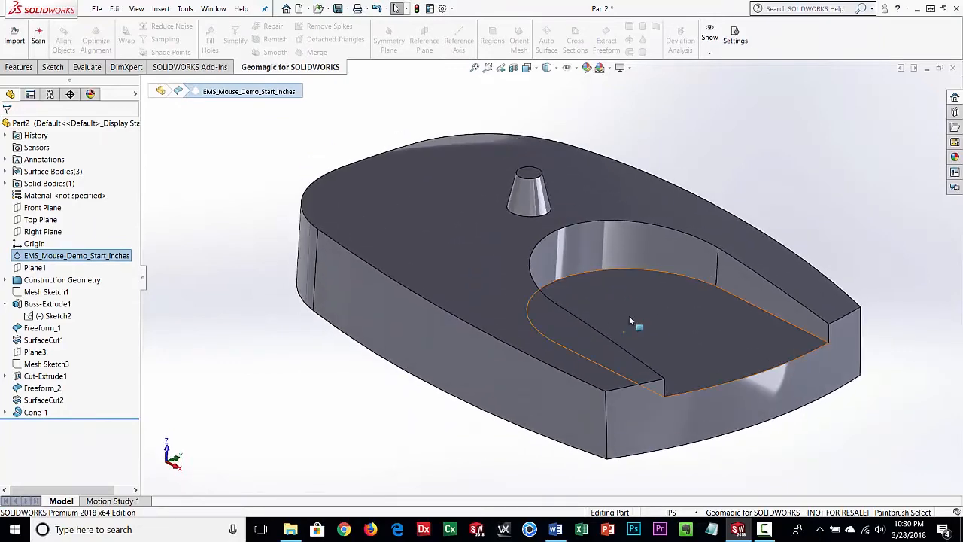
Step: Examine Sketch5, the profile sketch behind the Cone_1 feature, in the model
click(6, 412)
click(50, 424)
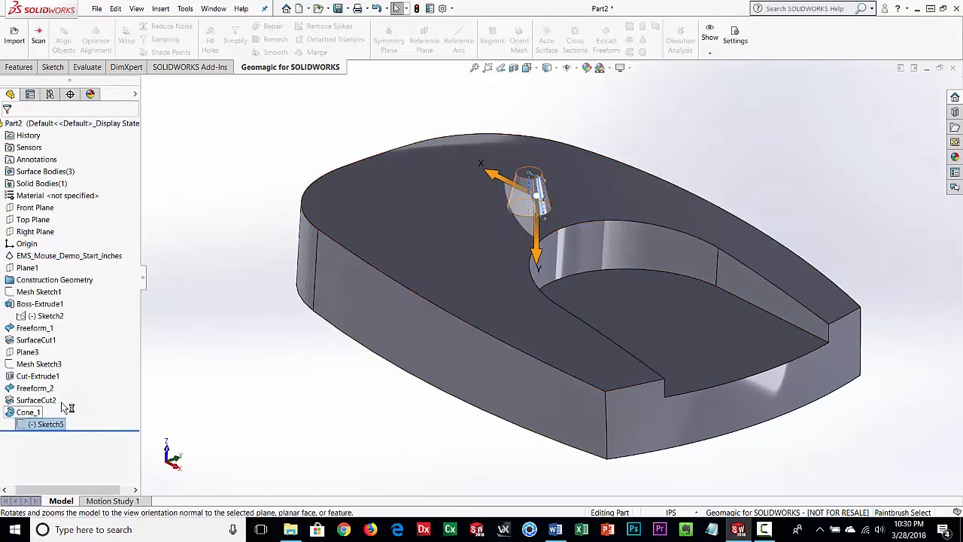
click(251, 321)
middle_drag(451, 404, 472, 384)
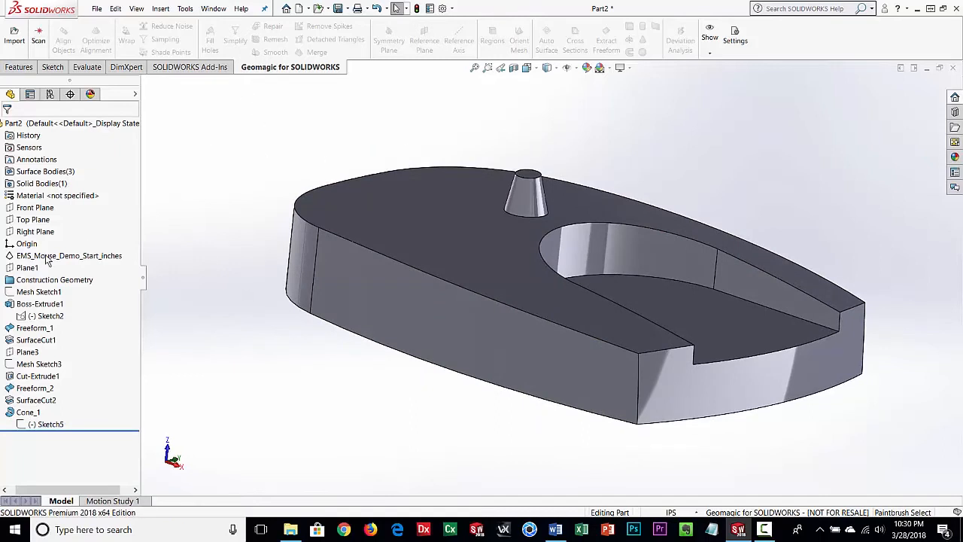
Step: Show the EMS_Mouse_Demo_Start_inches mesh over the solid body with its cone boss
click(13, 256)
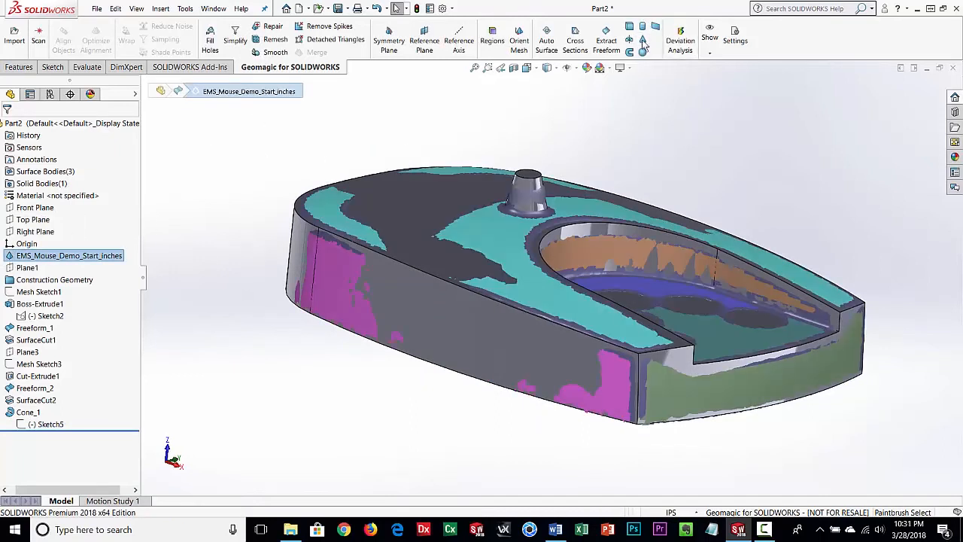
middle_drag(673, 306, 607, 302)
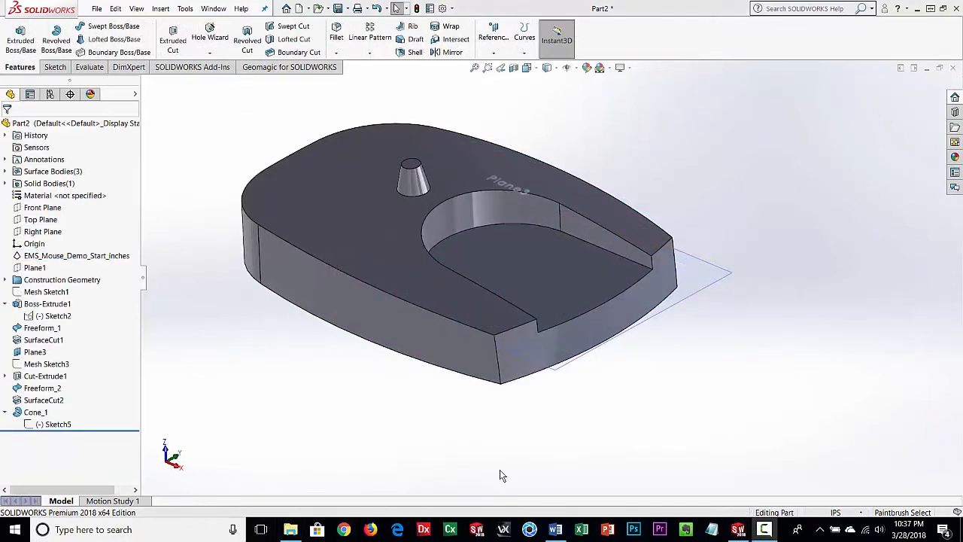
click(26, 257)
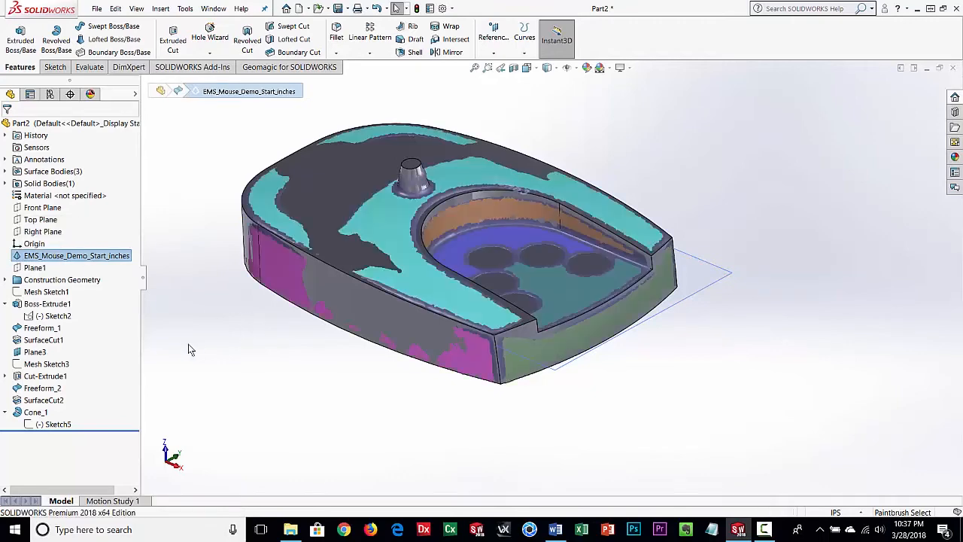
middle_drag(510, 315, 367, 415)
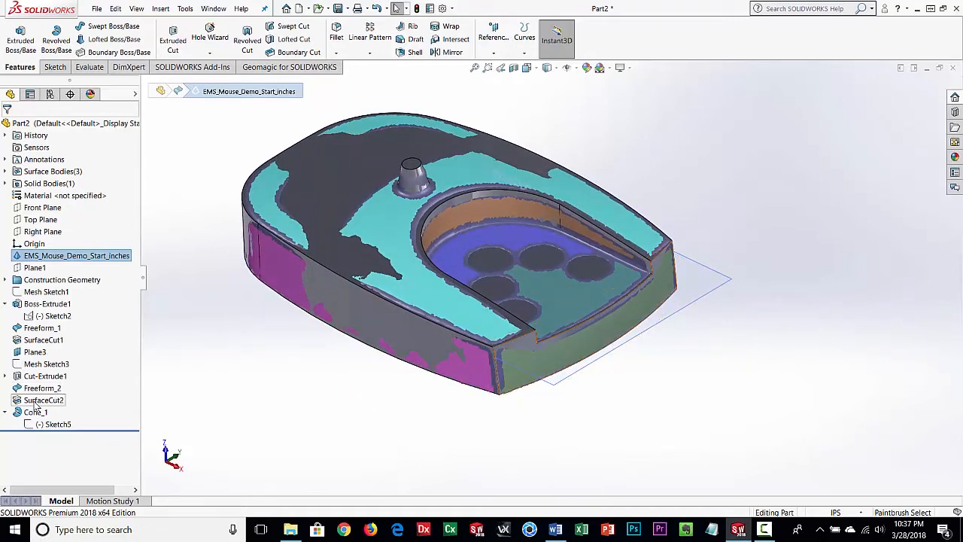
mouse_move(185, 396)
middle_down()
mouse_move(175, 321)
mouse_move(191, 362)
mouse_move(189, 404)
middle_up()
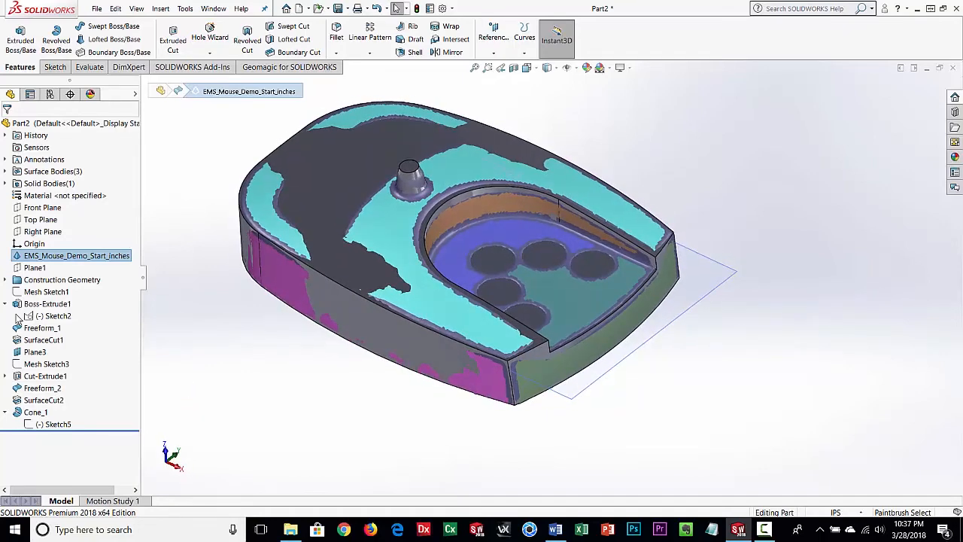
Step: Hide the solid body so that only the mesh is displayed around the circular holes in the recess
click(23, 377)
click(28, 366)
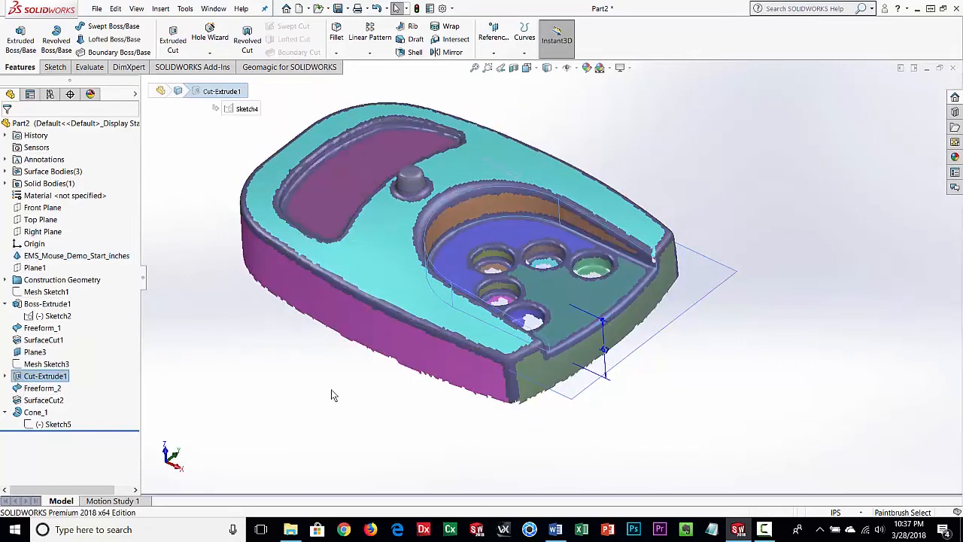
mouse_move(297, 416)
middle_down()
mouse_move(290, 362)
mouse_move(283, 411)
mouse_move(310, 407)
middle_up()
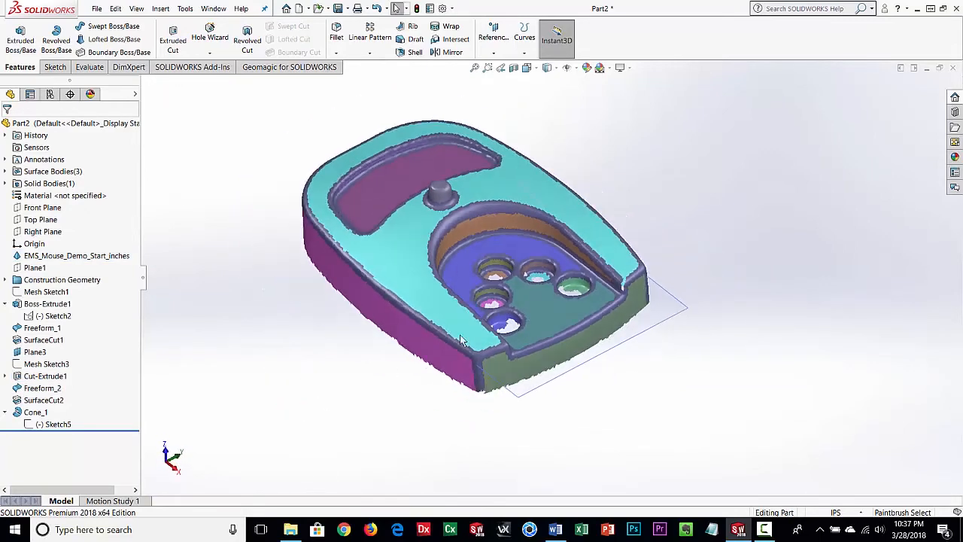
scroll(497, 291, down, 3)
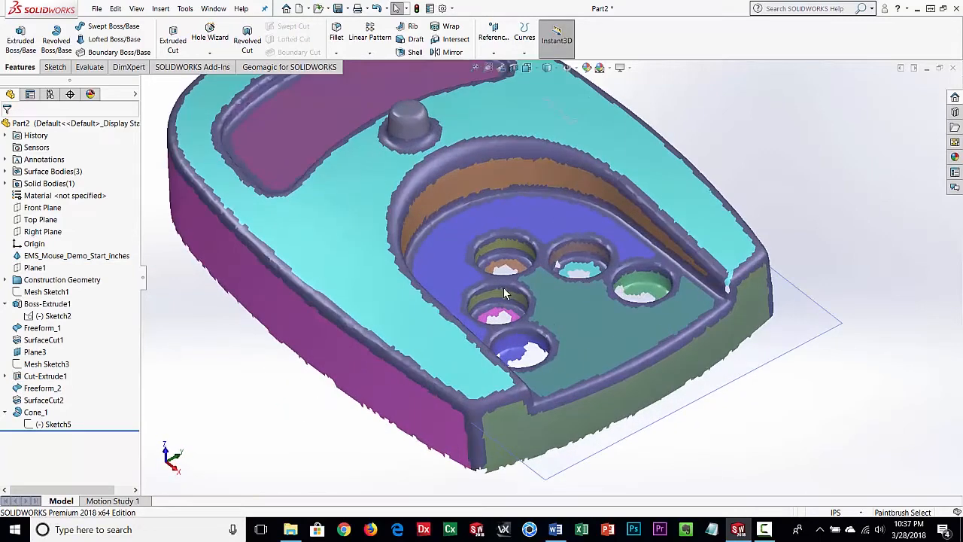
Step: Create a reference plane fitted to the floor regions of three circular holes, with its orientation constrained to Plane3
click(289, 67)
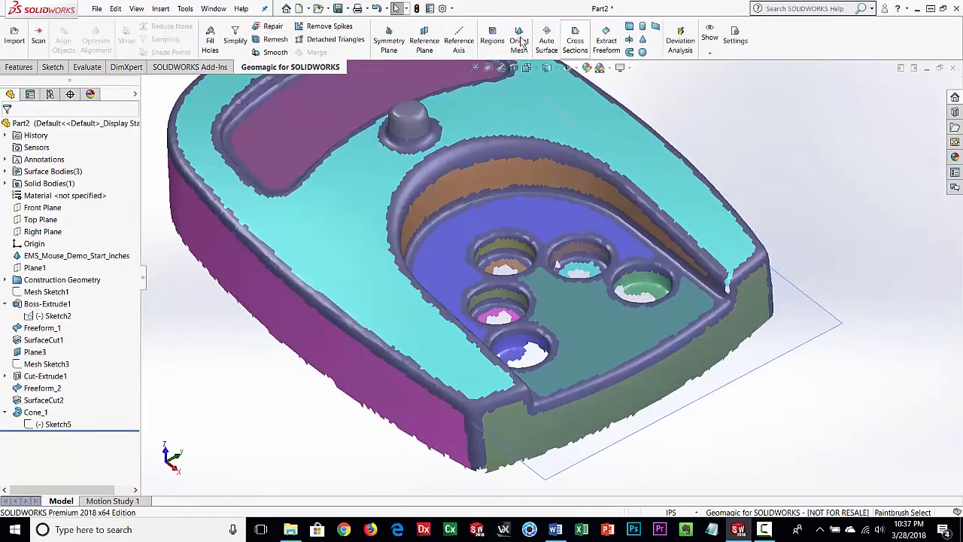
click(424, 39)
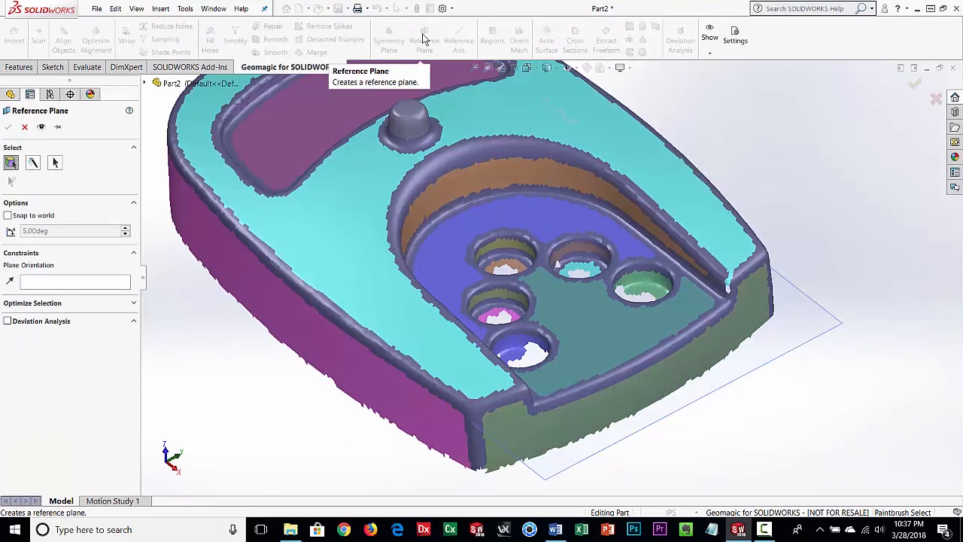
click(521, 267)
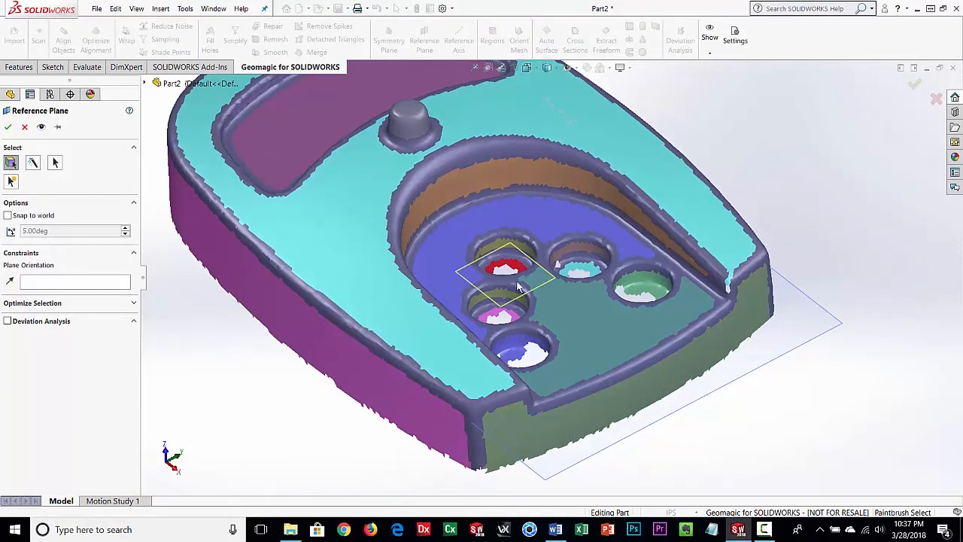
click(515, 319)
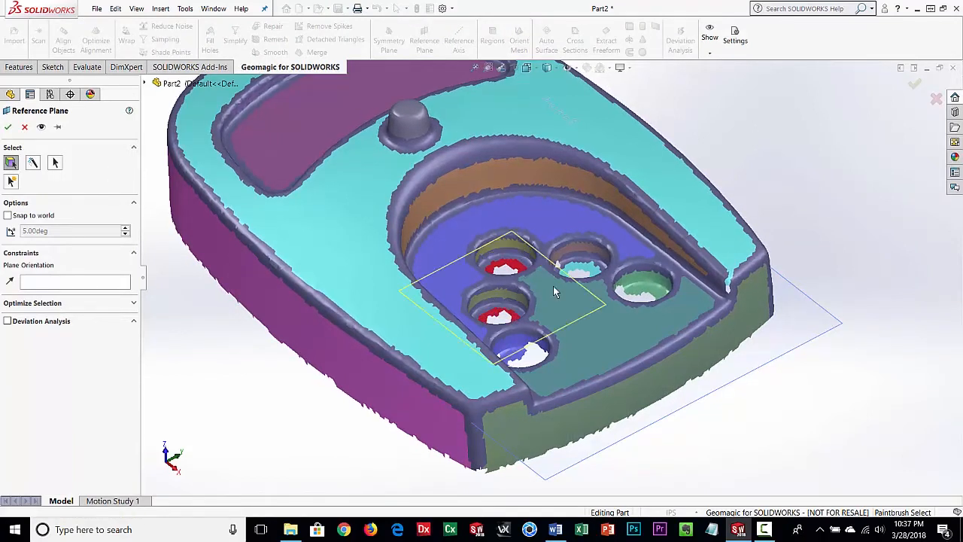
click(580, 272)
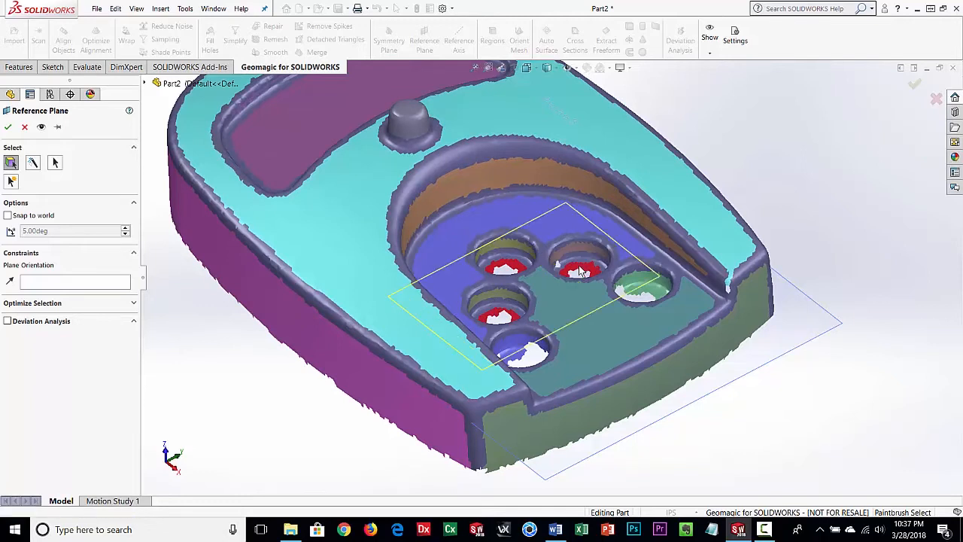
click(86, 281)
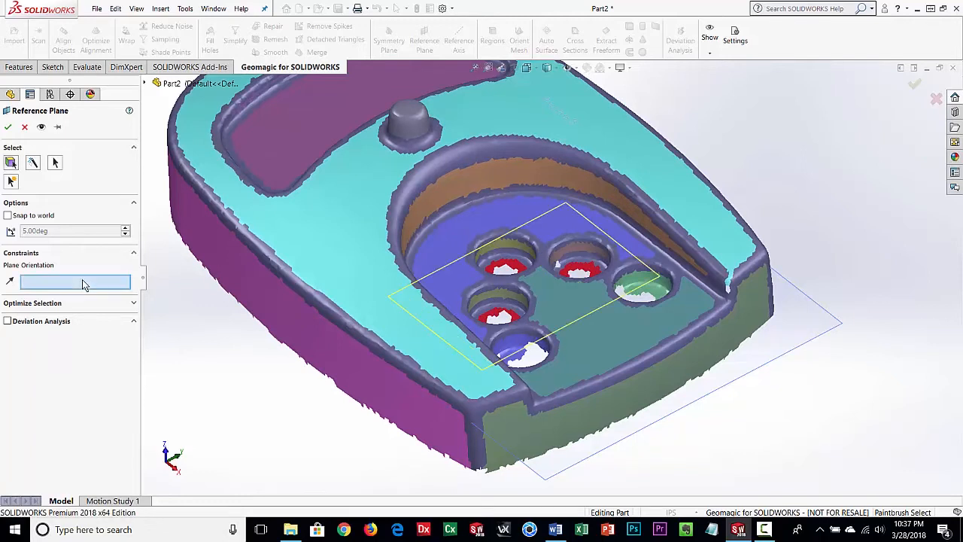
click(777, 361)
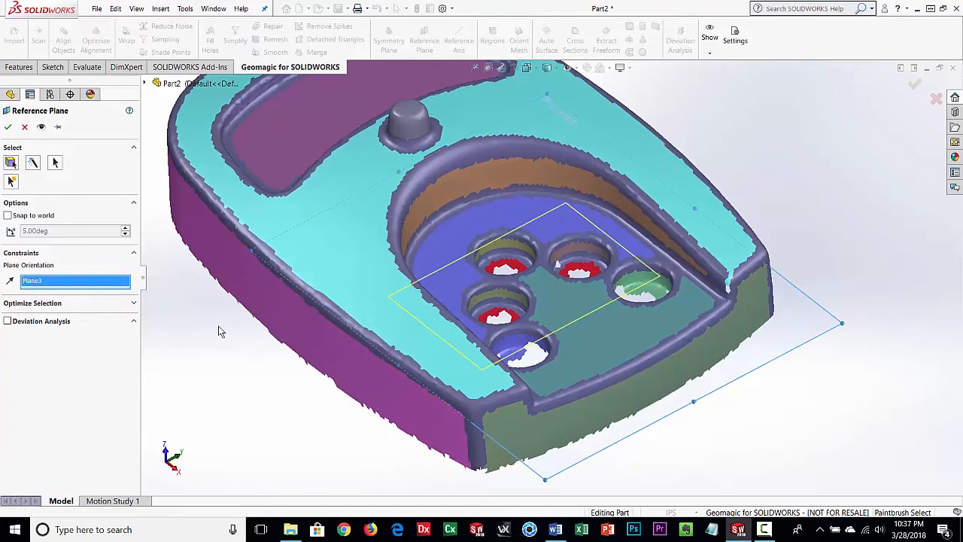
click(9, 127)
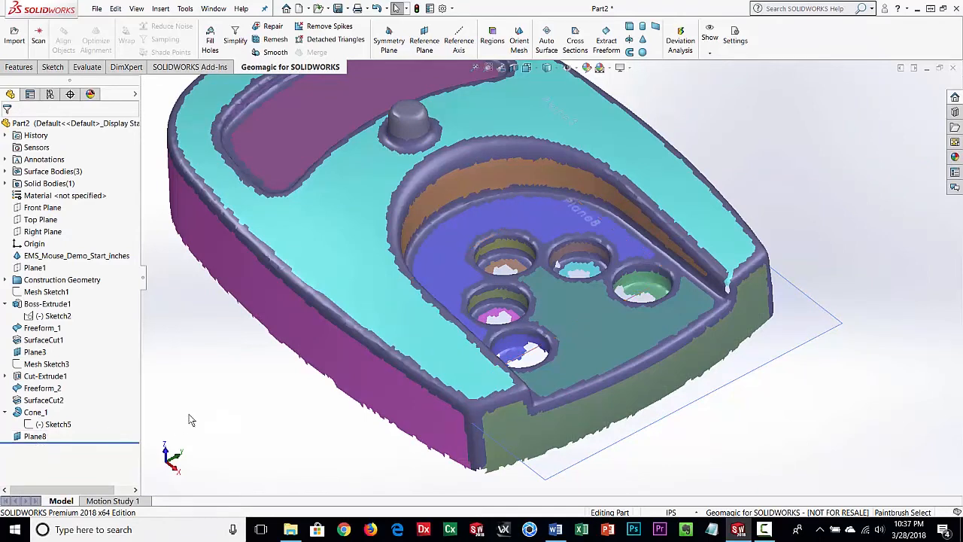
mouse_move(205, 420)
middle_down()
mouse_move(209, 383)
mouse_move(202, 412)
middle_up()
click(380, 389)
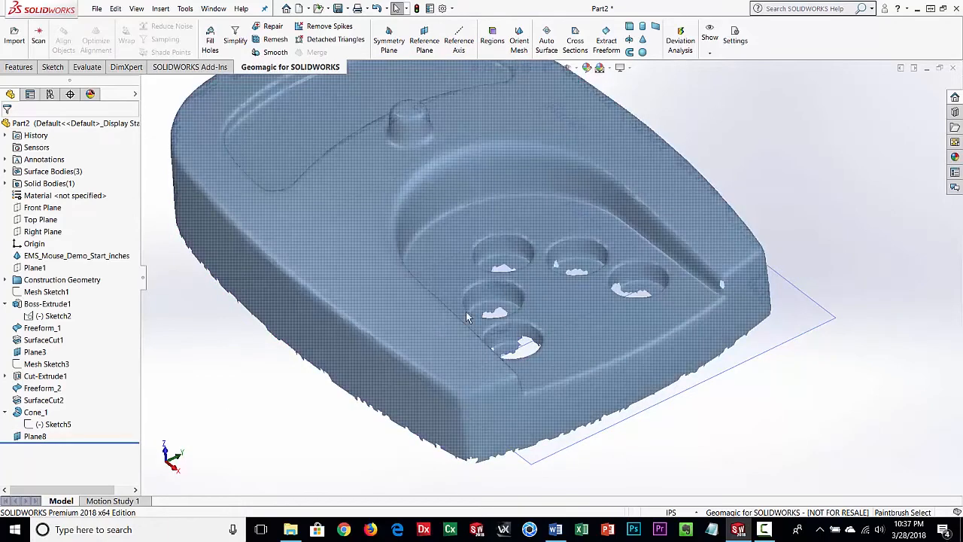
middle_drag(284, 422, 288, 412)
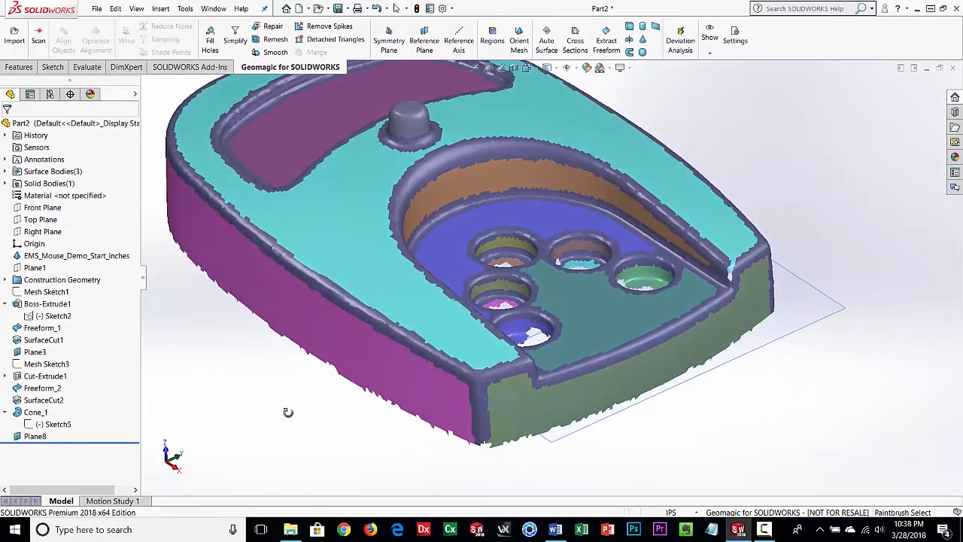
click(35, 437)
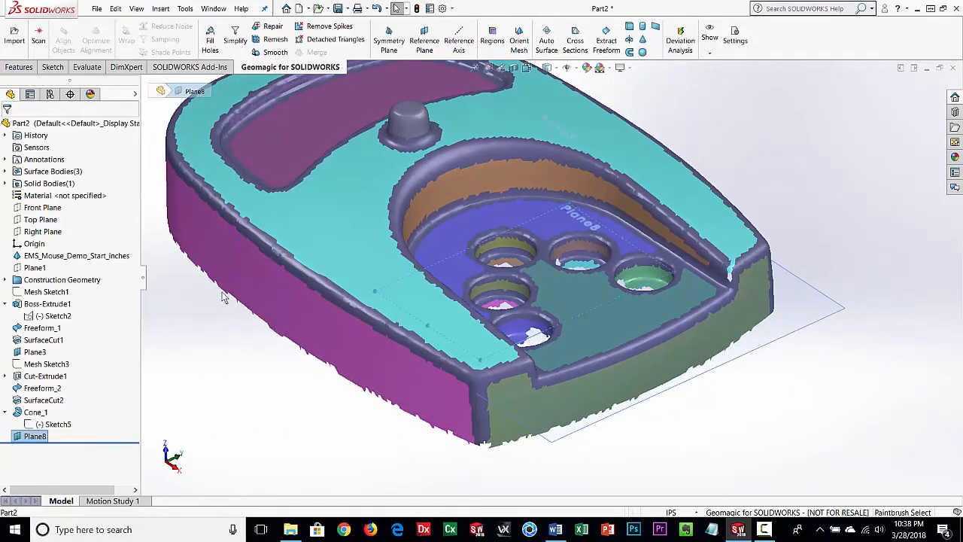
click(178, 216)
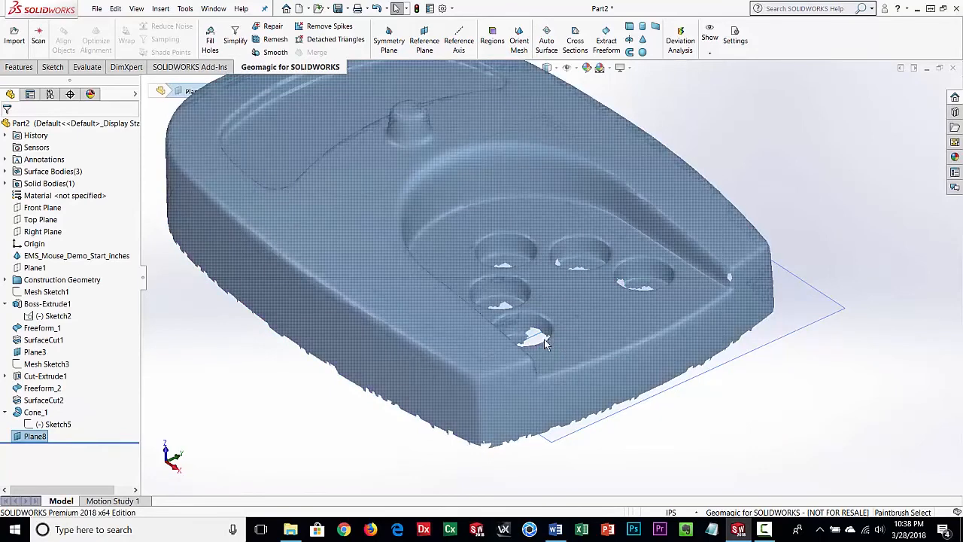
click(50, 69)
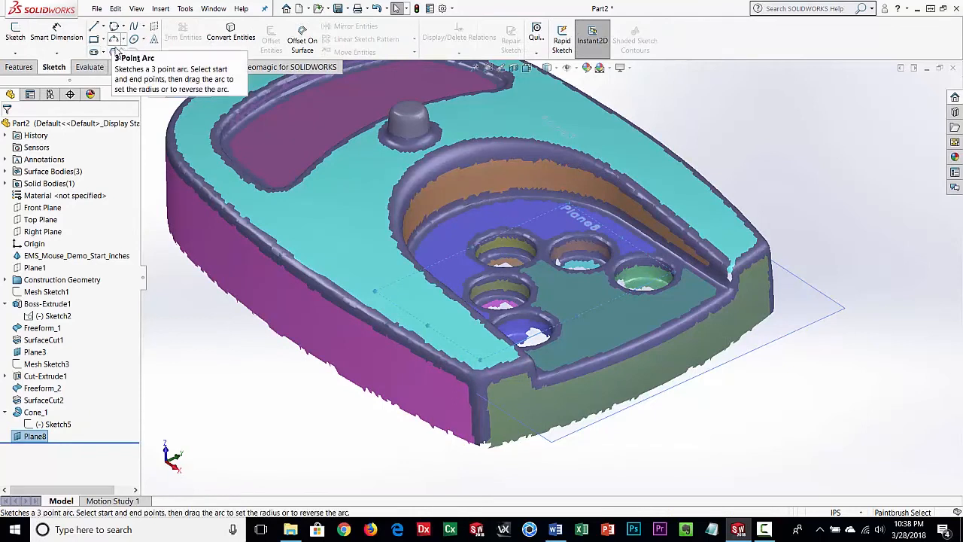
click(115, 28)
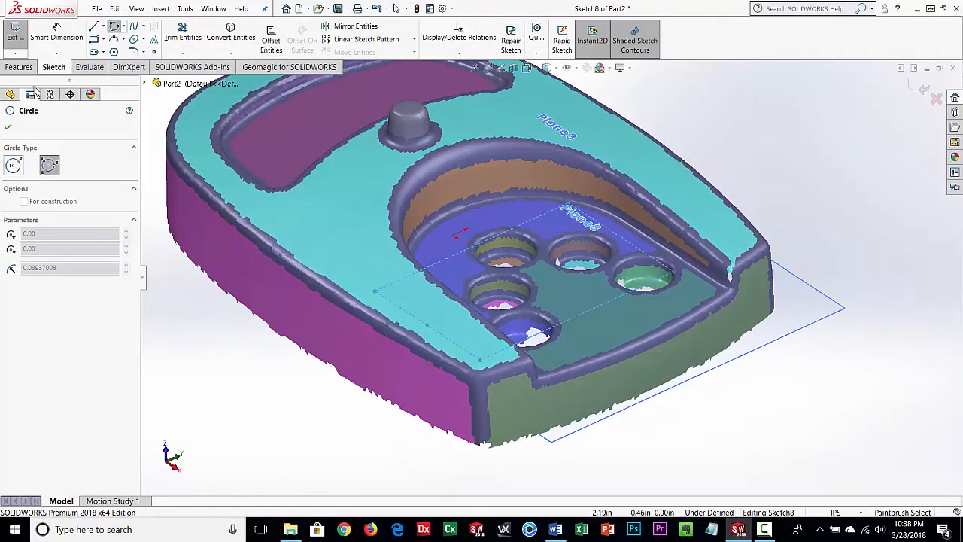
click(15, 32)
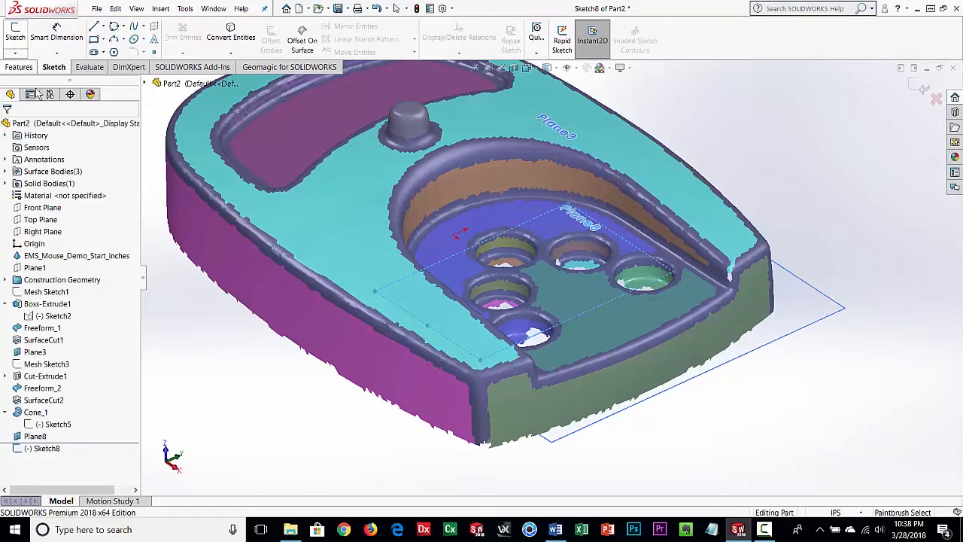
Step: Create a mesh cross section through the circular holes, using Plane8 with a distance of 0.07 in, and hide the mesh
click(34, 436)
click(319, 67)
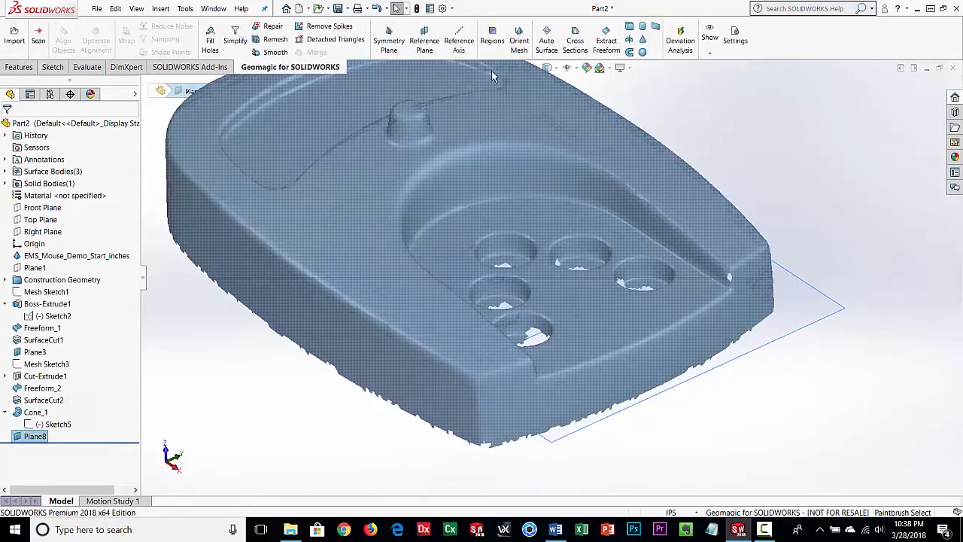
click(575, 41)
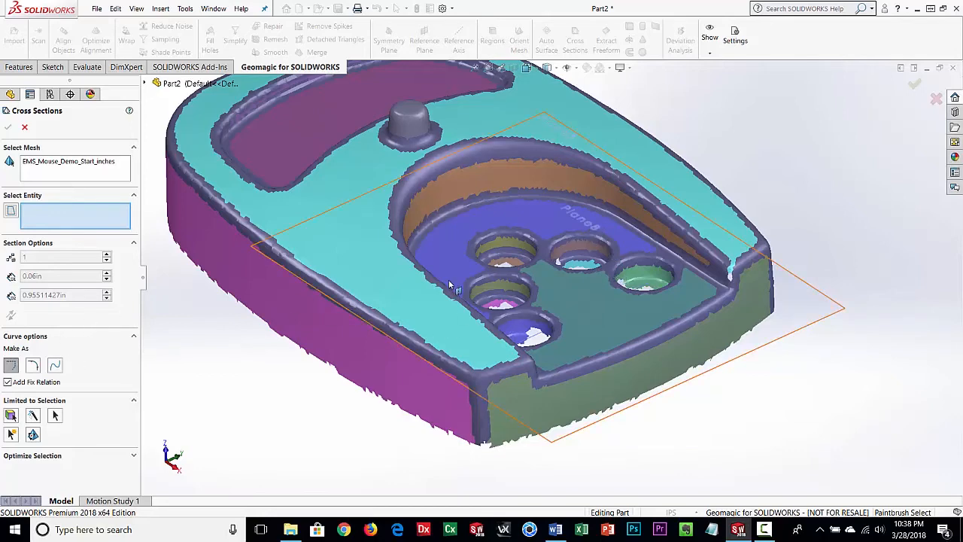
click(551, 357)
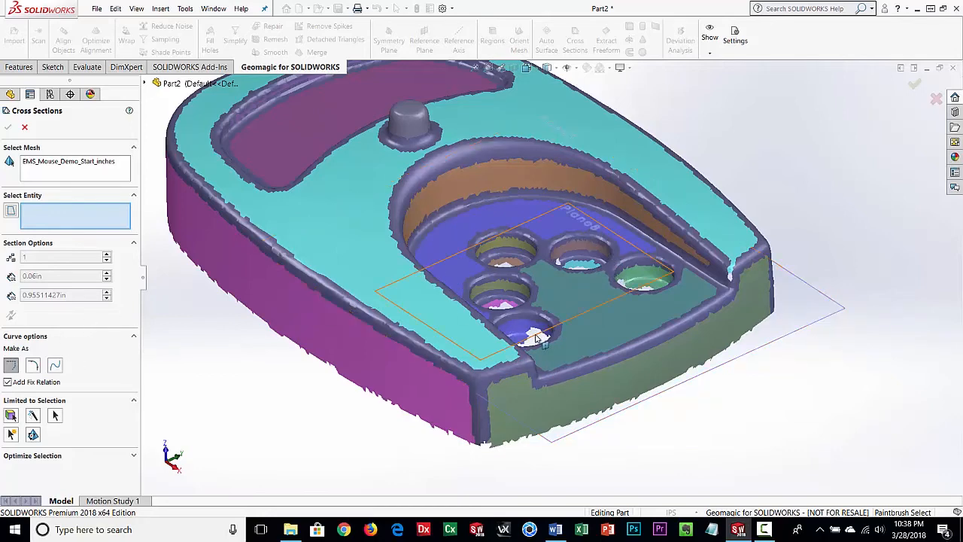
drag(525, 293, 527, 278)
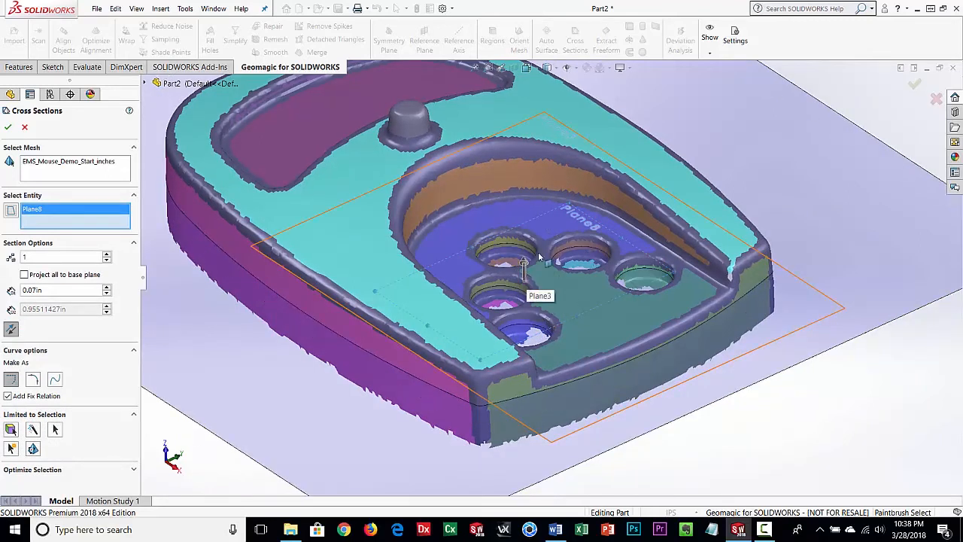
click(8, 129)
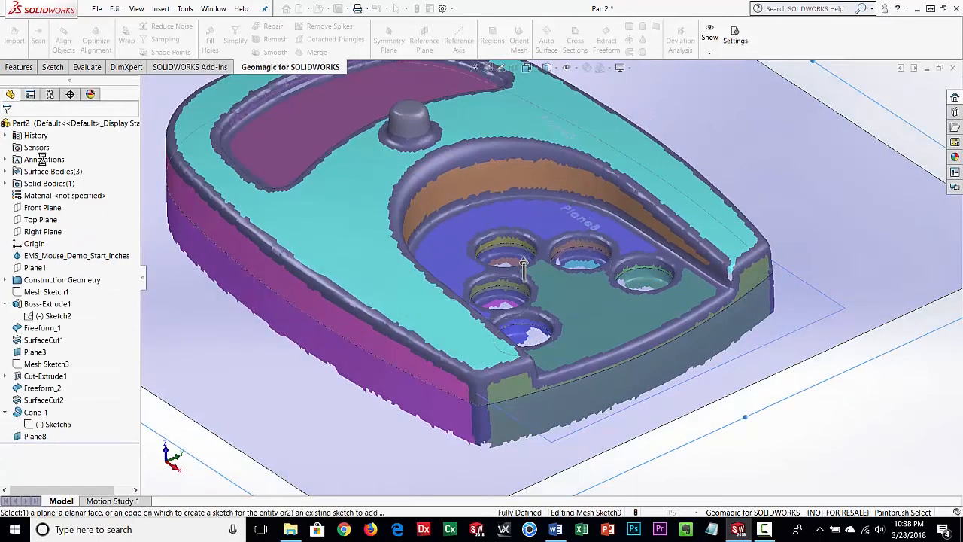
click(45, 255)
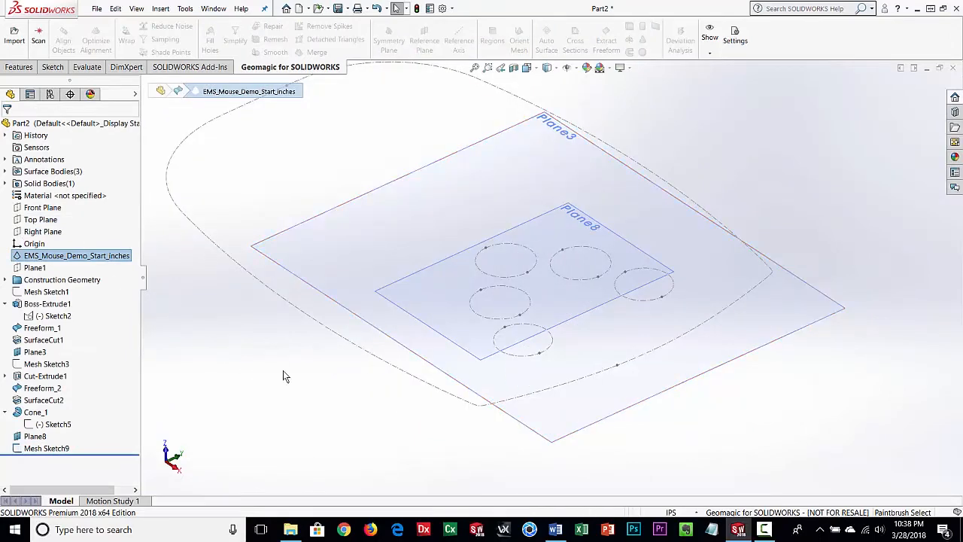
Step: In the cross-section sketch, trace two adjacent hole outlines with perimeter circles of about 0.19 in radius each
click(53, 67)
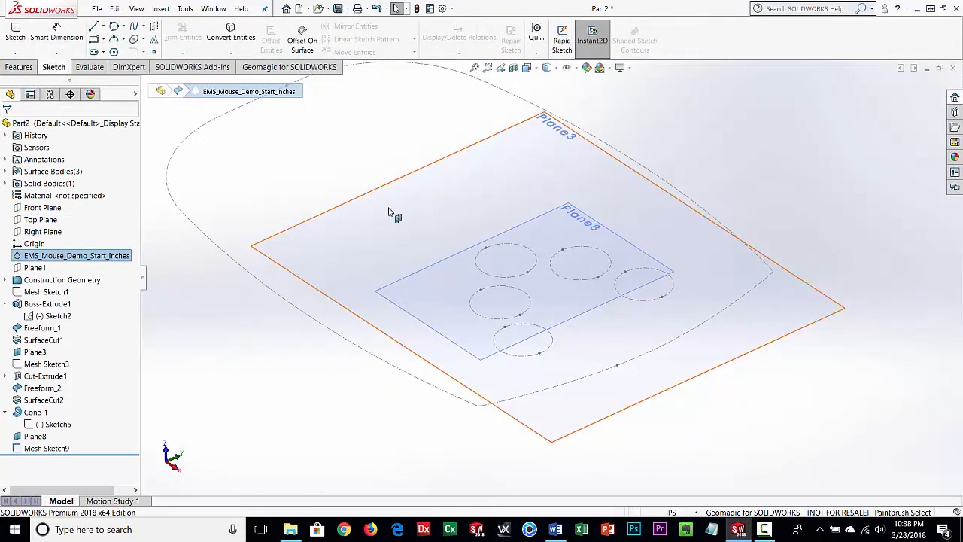
click(114, 28)
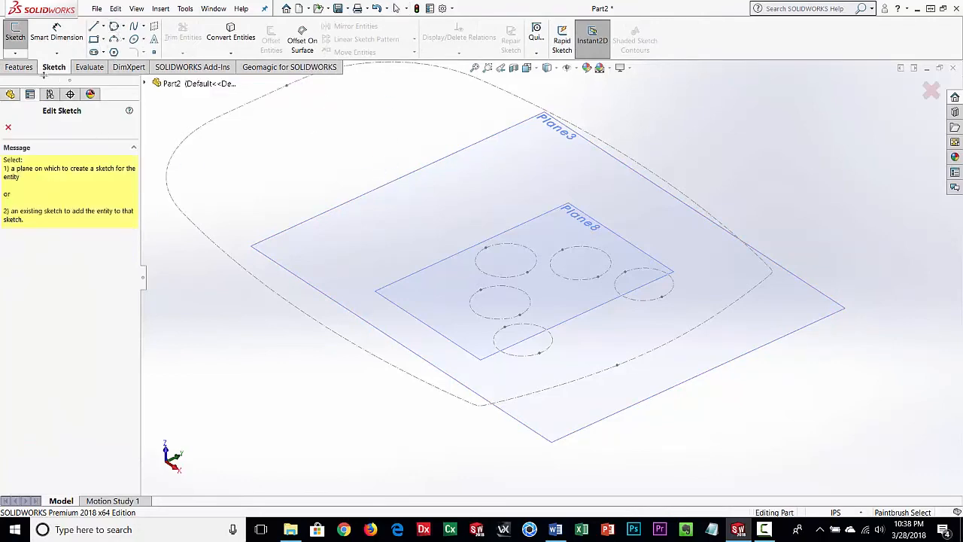
click(446, 361)
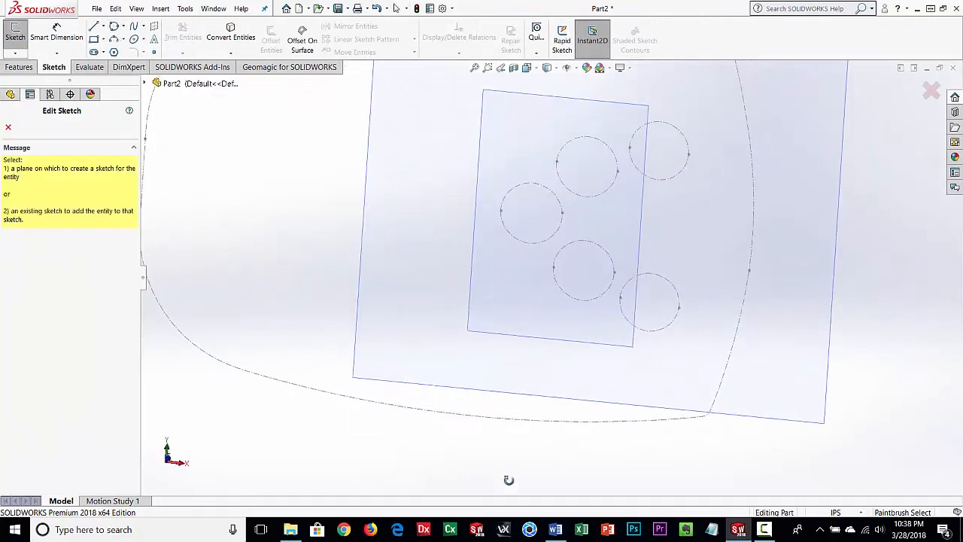
click(531, 180)
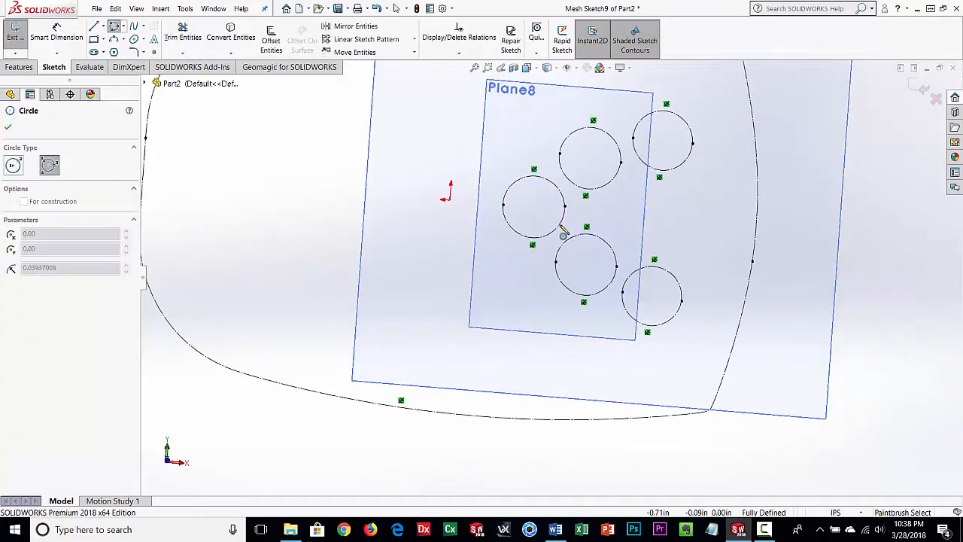
click(559, 225)
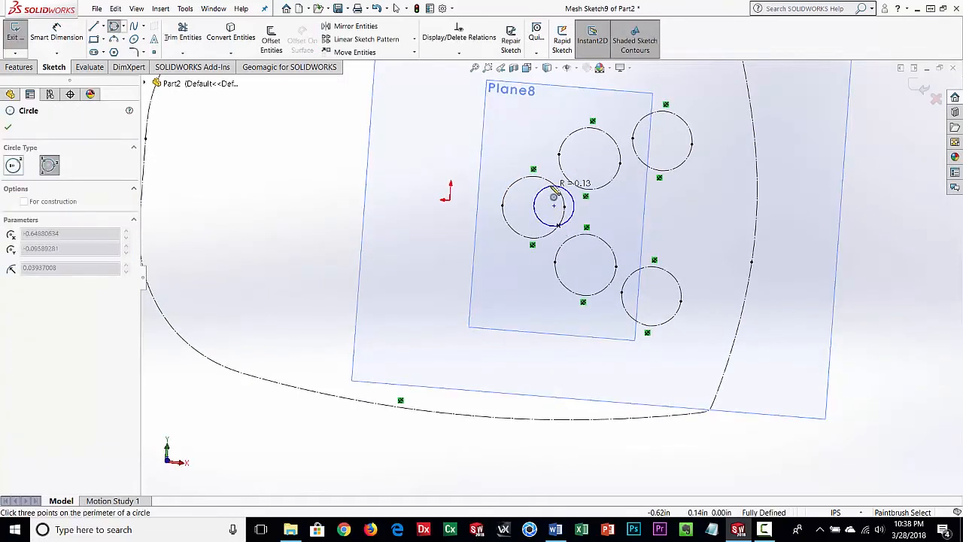
click(512, 199)
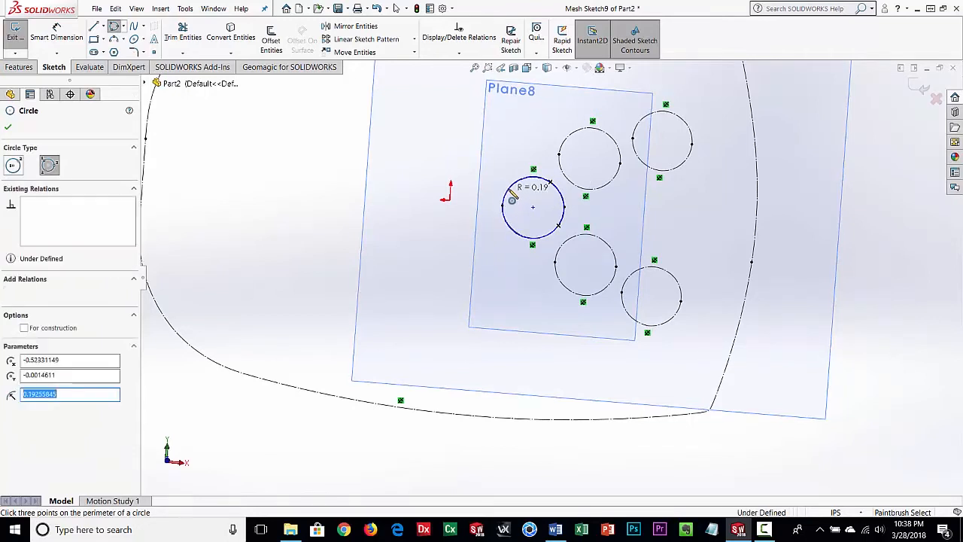
click(580, 131)
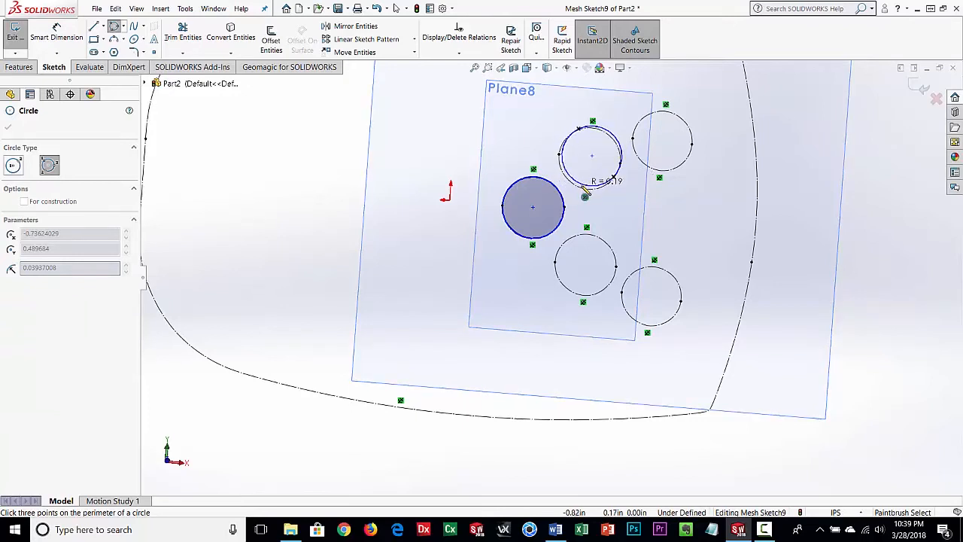
click(584, 196)
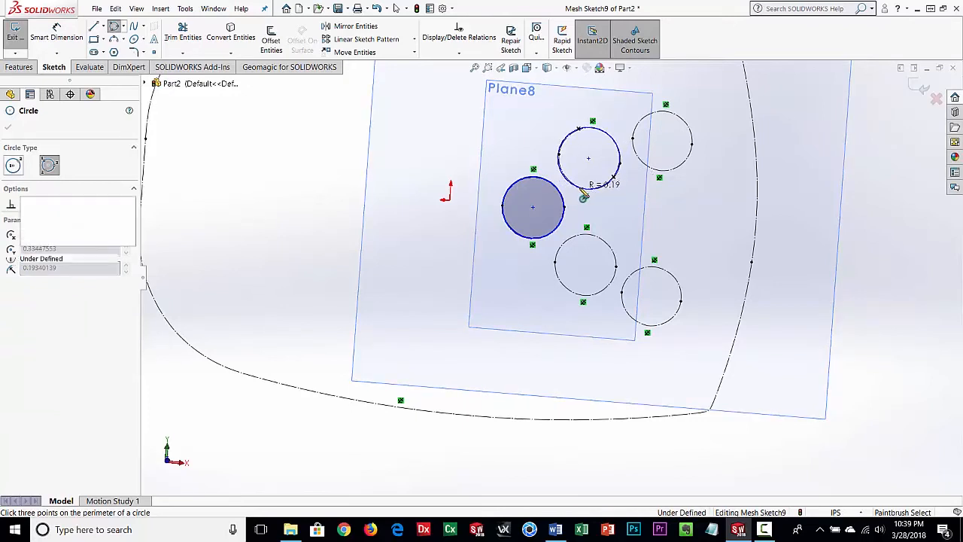
Step: Trace the remaining three hole outlines with perimeter circles and finish editing the sketch
click(660, 115)
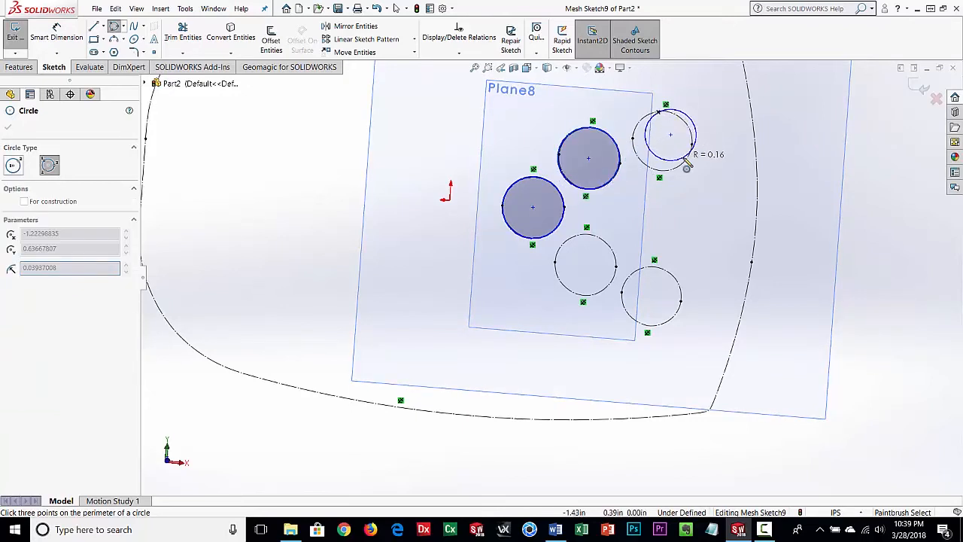
click(647, 174)
click(573, 238)
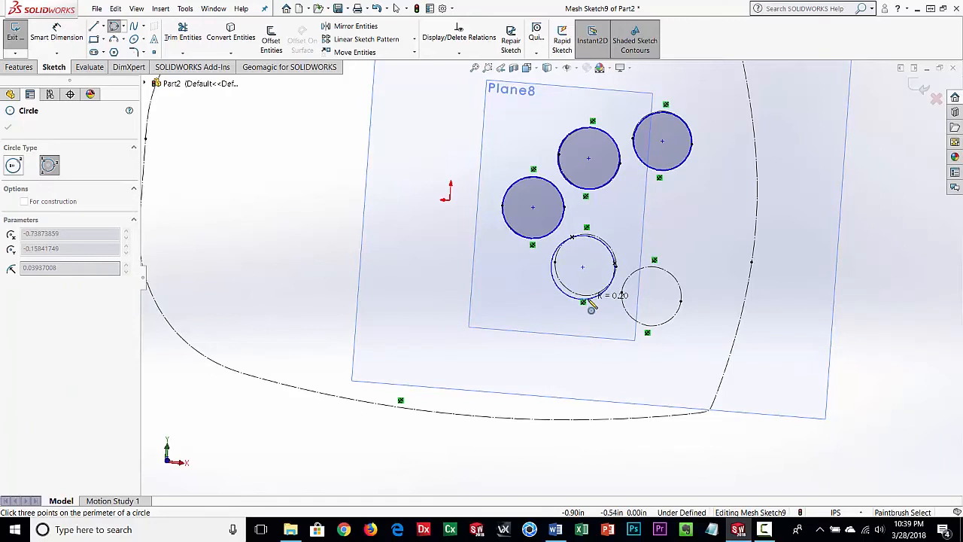
click(632, 292)
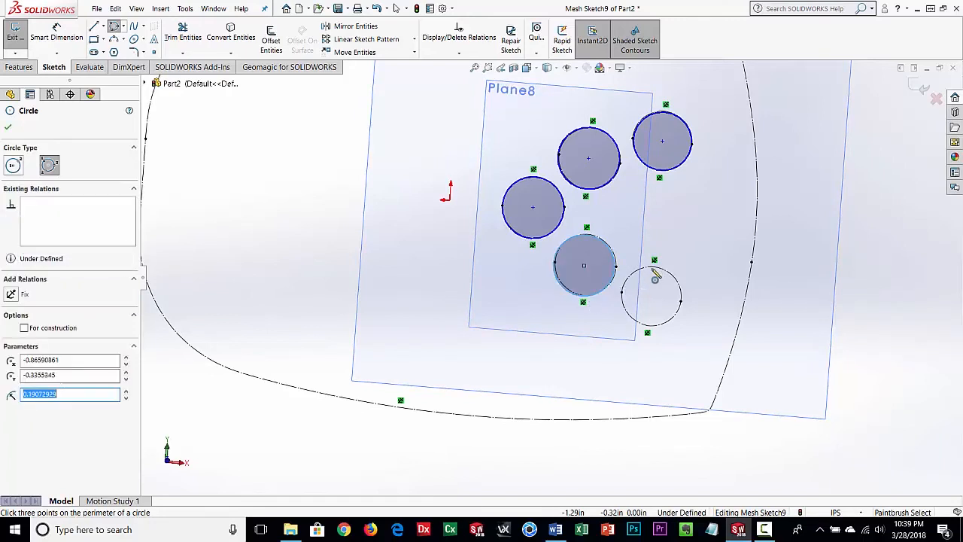
click(651, 268)
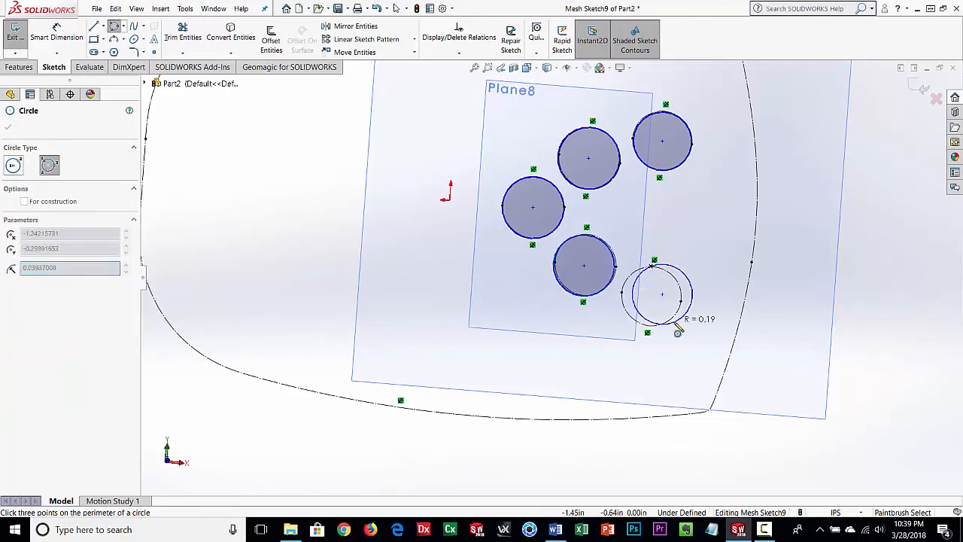
click(636, 320)
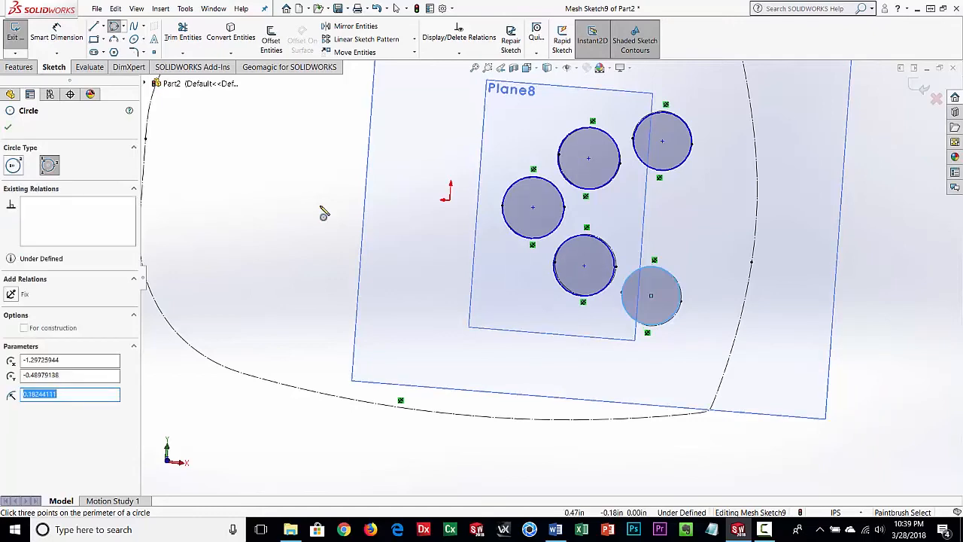
click(9, 130)
middle_drag(471, 396, 450, 250)
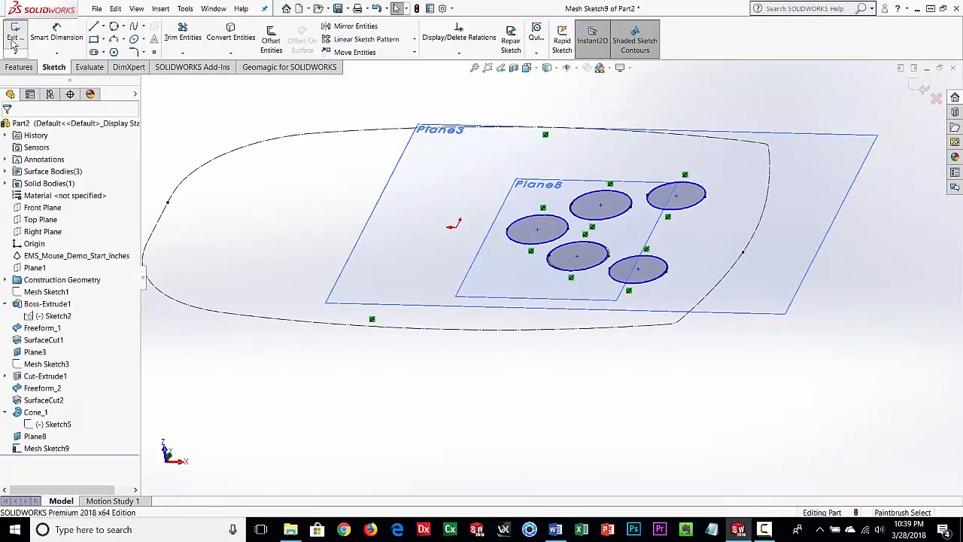
click(15, 34)
click(23, 68)
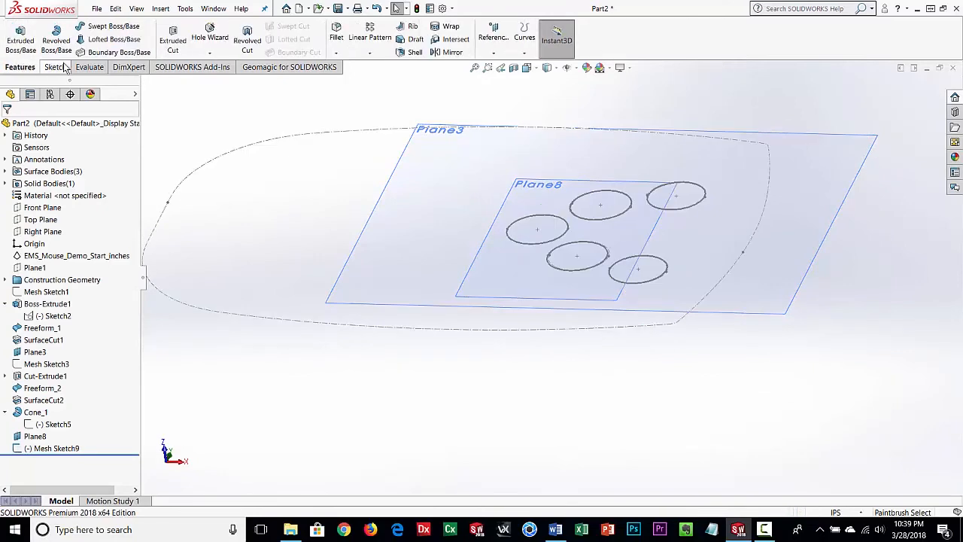
click(174, 40)
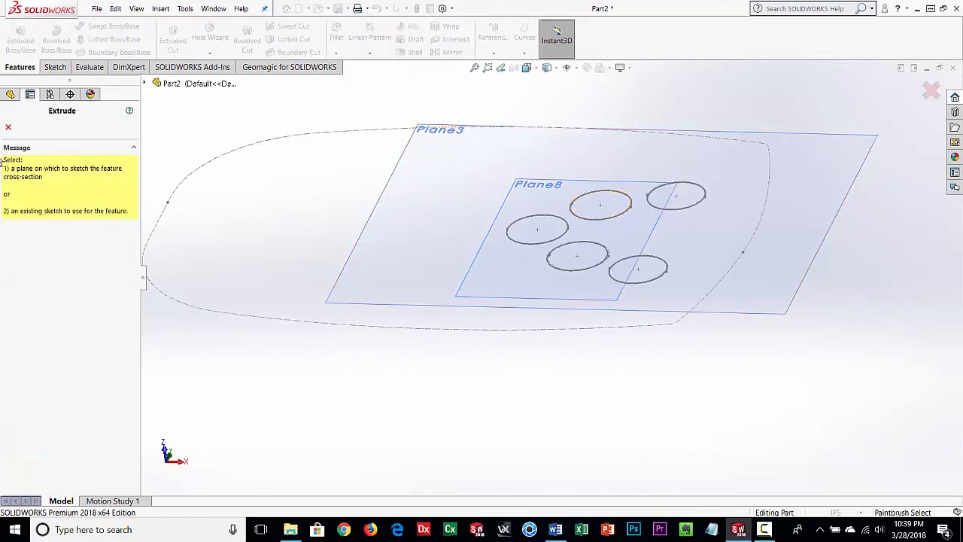
click(8, 127)
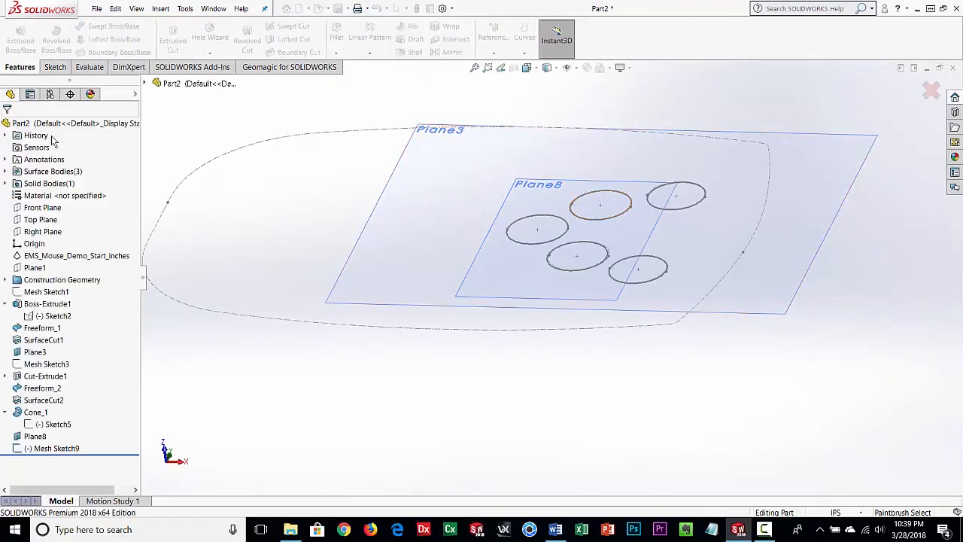
Step: Show the Boss-Extrude1 solid body together with the sketched circles
click(23, 304)
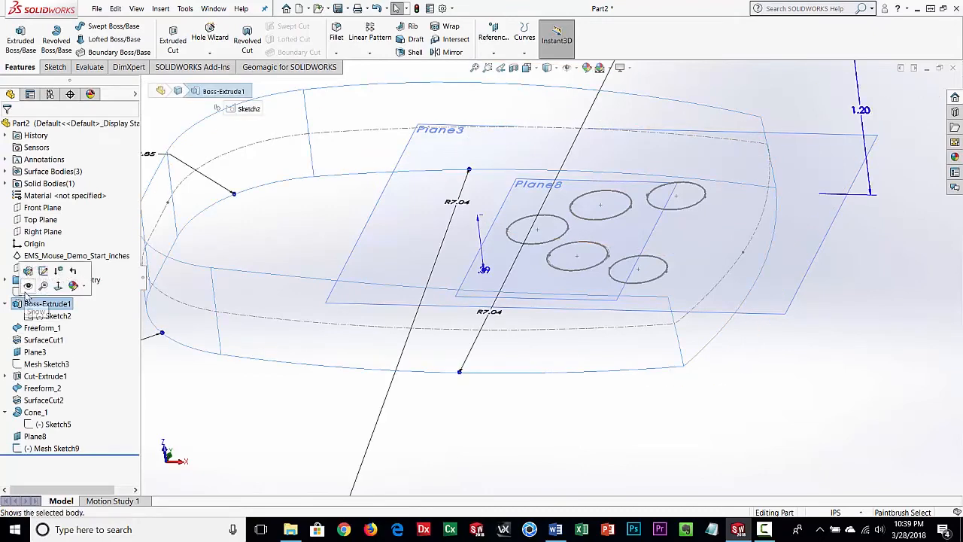
click(68, 299)
mouse_move(503, 381)
middle_down()
mouse_move(482, 368)
mouse_move(475, 422)
middle_up()
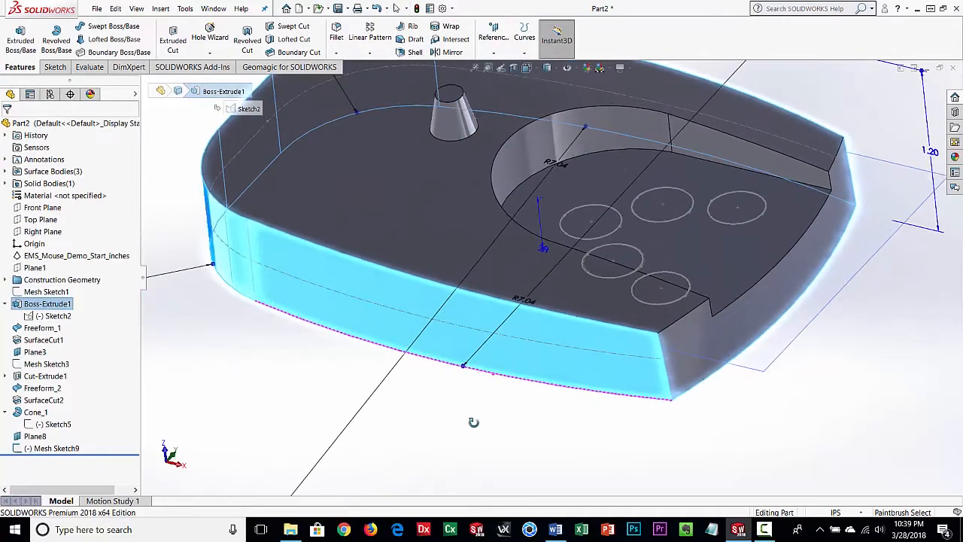
click(488, 430)
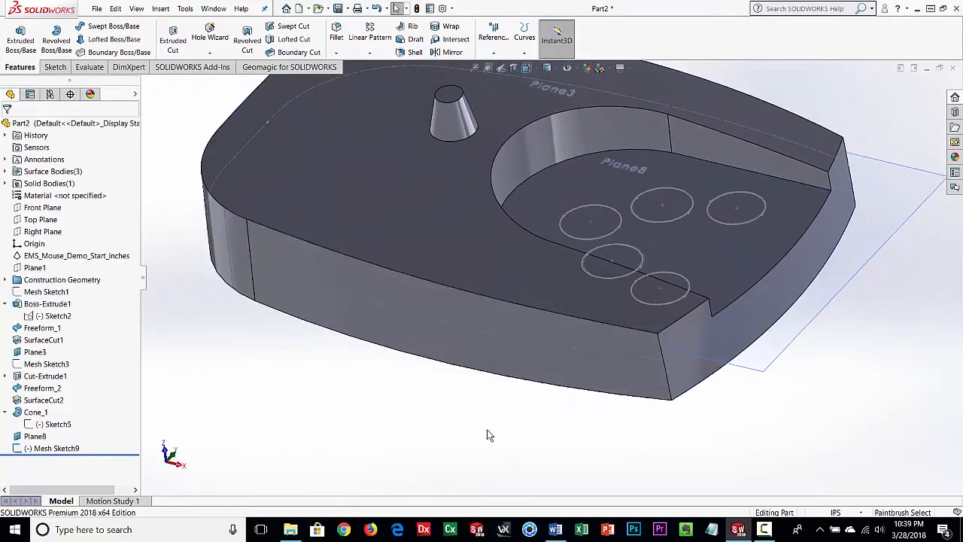
Step: Cut-extrude all five traced circle contours from the sketch plane up through the recess floor, Blind with a depth of 0.67 in
click(173, 41)
click(589, 213)
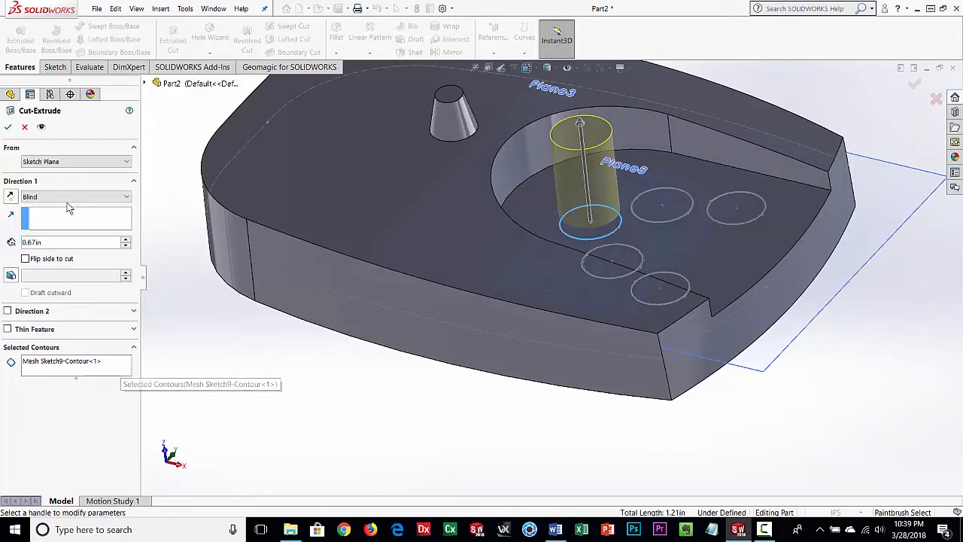
click(105, 365)
click(670, 194)
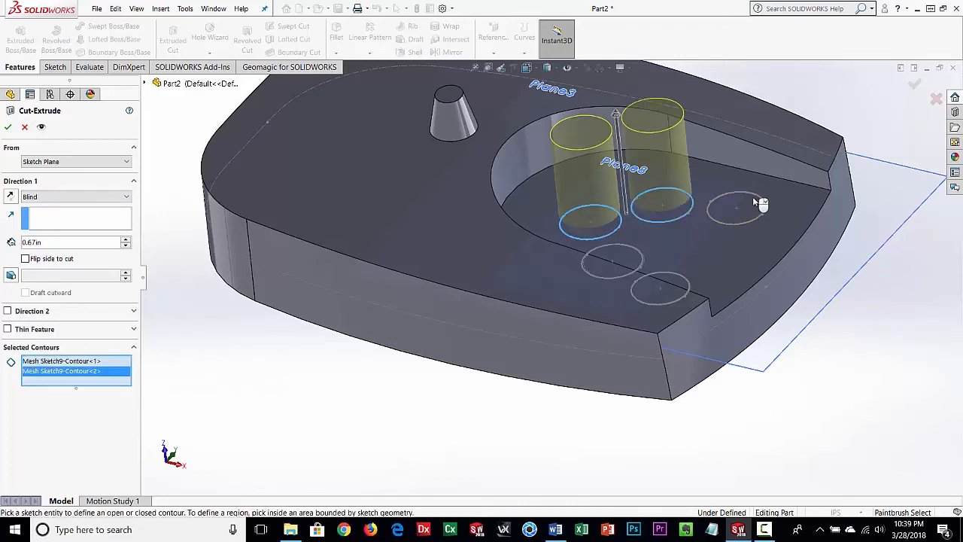
click(750, 196)
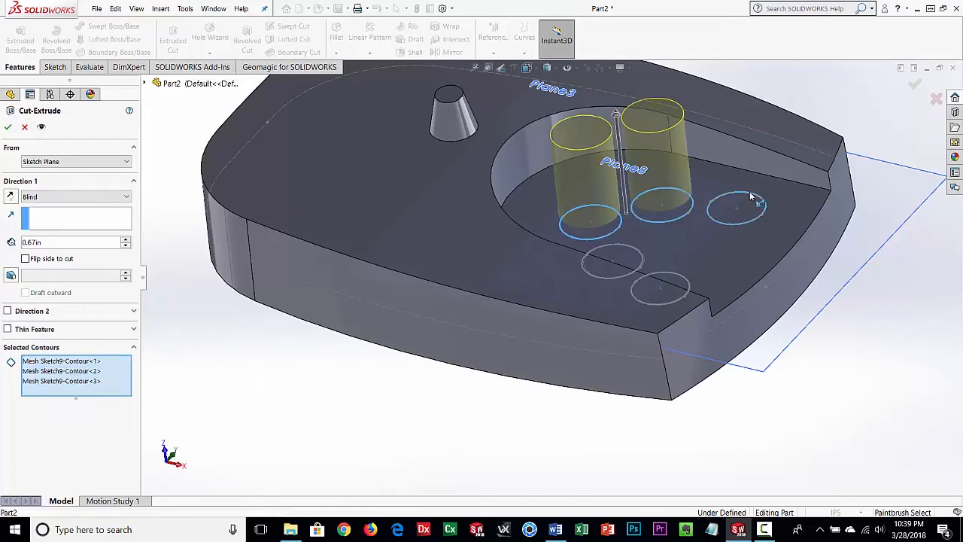
click(636, 247)
click(677, 274)
middle_drag(426, 374, 396, 304)
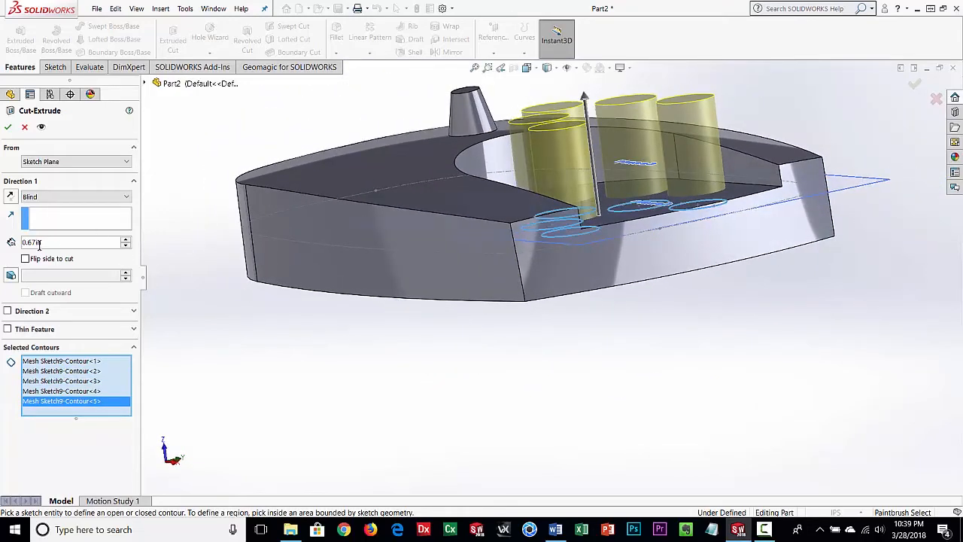
click(11, 129)
Step: Examine the five circular pockets in the recess floor and the overall solid body
middle_drag(588, 263, 602, 367)
click(225, 371)
middle_drag(347, 383, 359, 365)
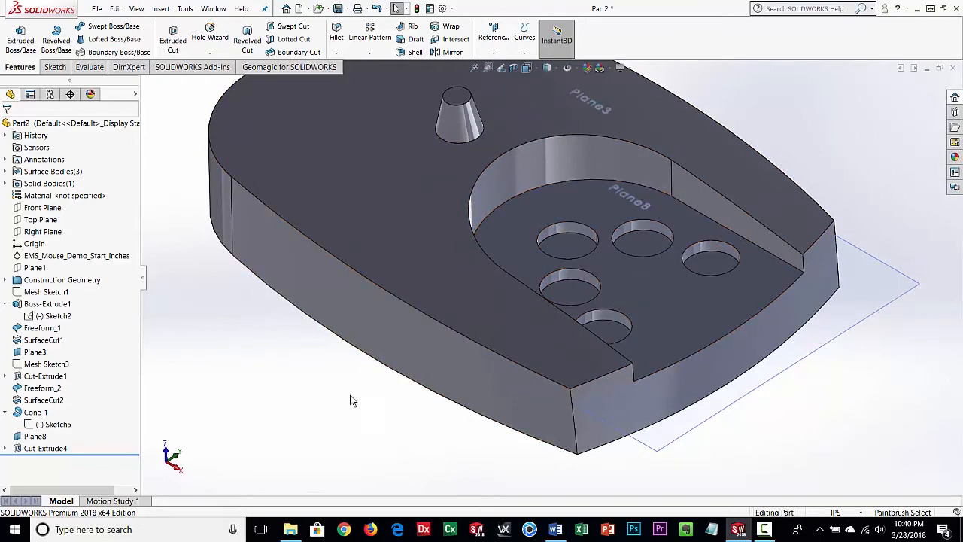
scroll(456, 316, down, 3)
scroll(456, 314, up, 4)
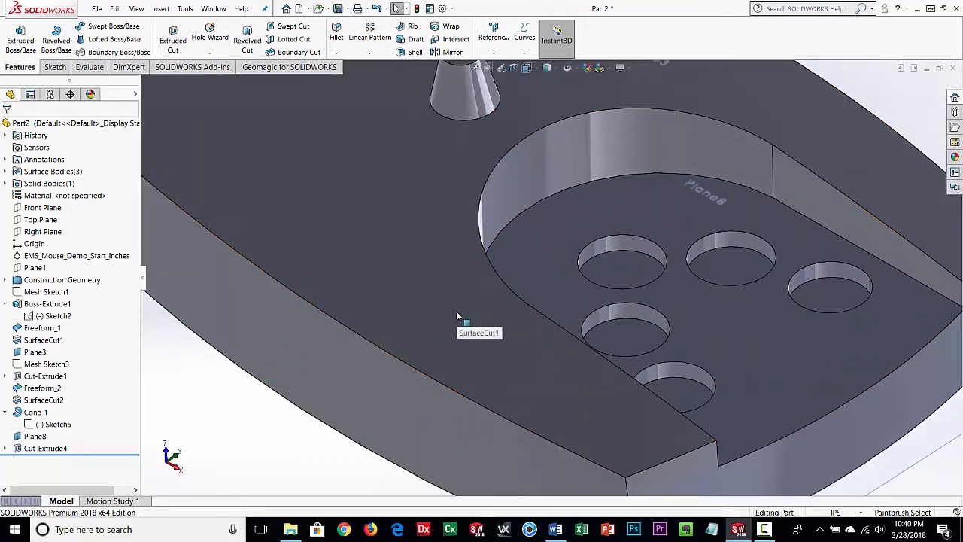
scroll(554, 319, up, 2)
middle_drag(562, 275, 575, 324)
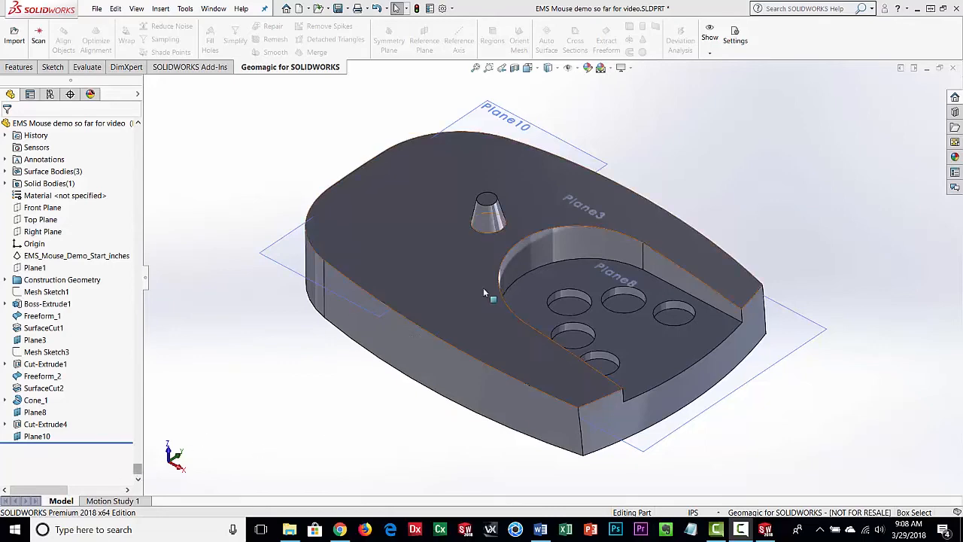
Step: Show the EMS_Mouse_Demo_Start_inches scan mesh in place of the solid body and inspect its crescent-shaped pocket
middle_drag(498, 388, 353, 233)
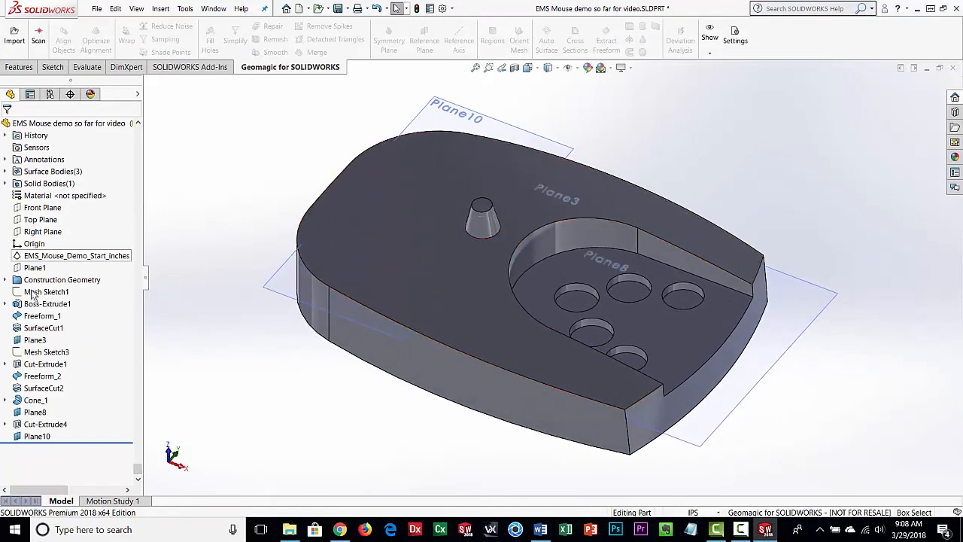
click(18, 258)
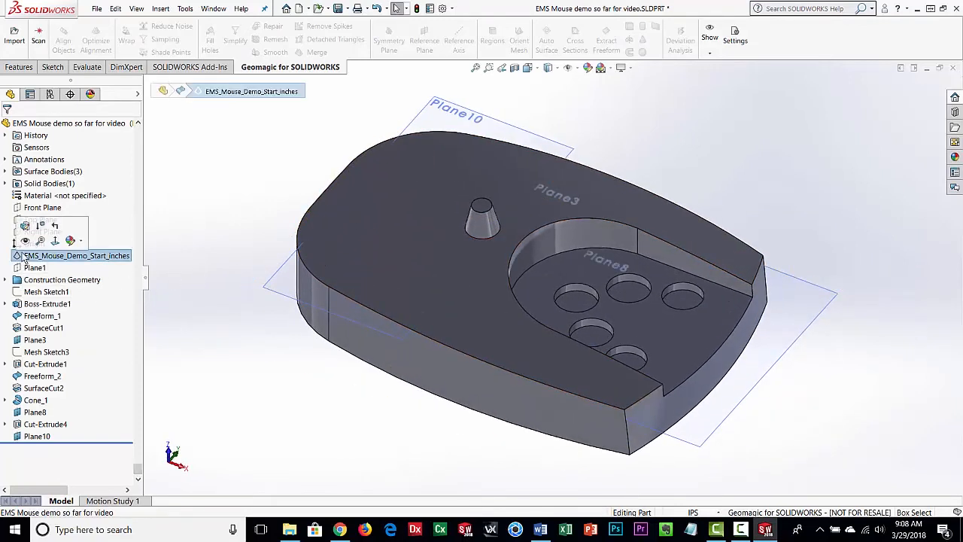
click(19, 402)
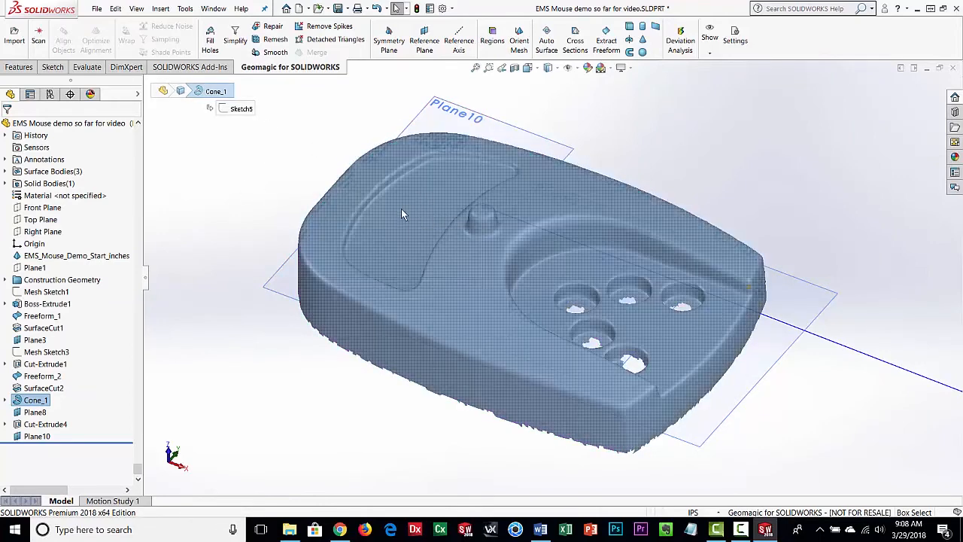
mouse_move(536, 335)
middle_down()
mouse_move(492, 435)
mouse_move(519, 332)
middle_up()
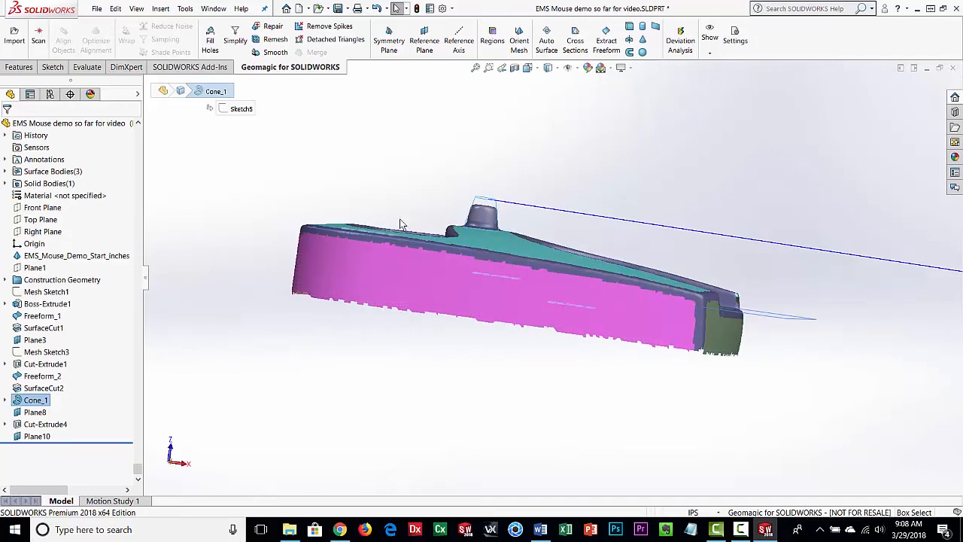
middle_drag(506, 233, 473, 321)
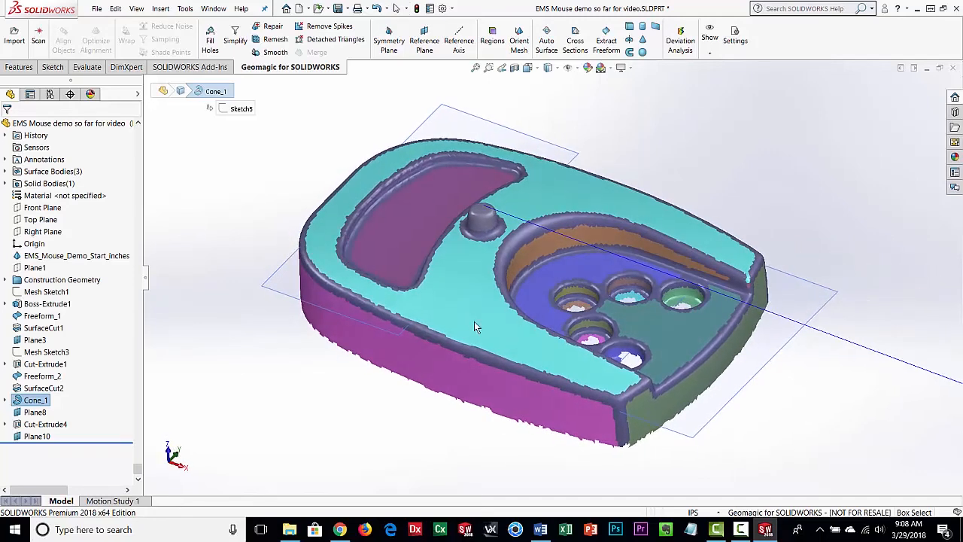
click(666, 114)
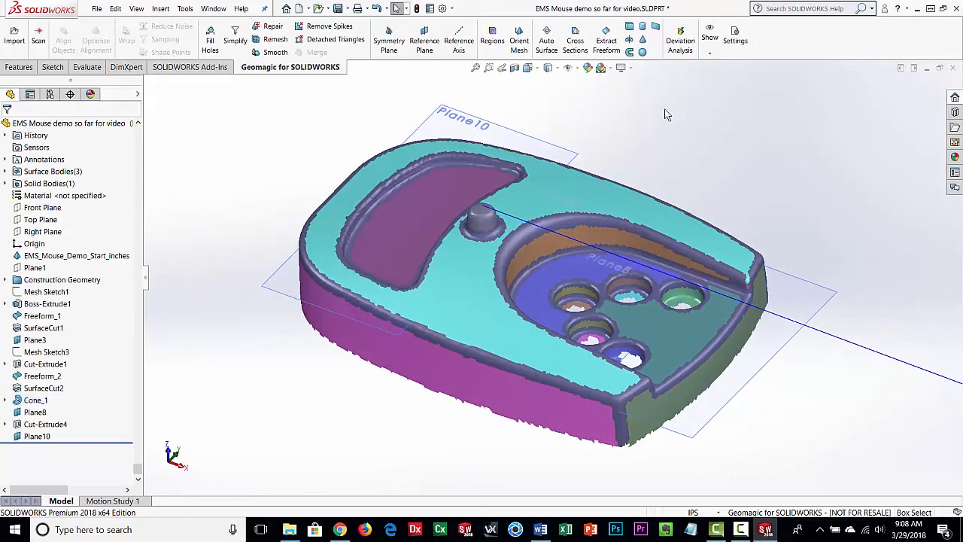
Step: Set up mesh Cross Sections parallel to Plane10 with 1 section offset 0.02 in, and check the curve around the crescent-shaped pocket
click(575, 45)
click(446, 114)
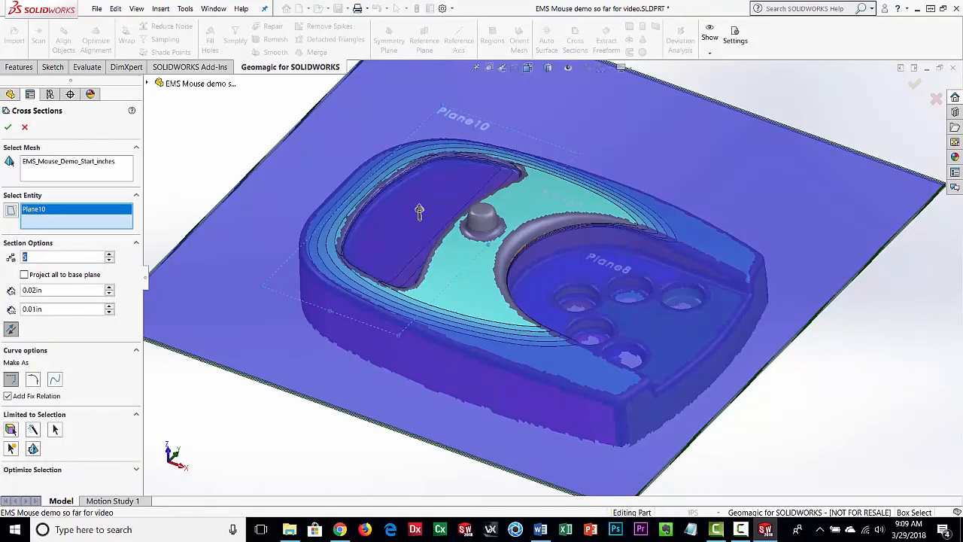
key(Return)
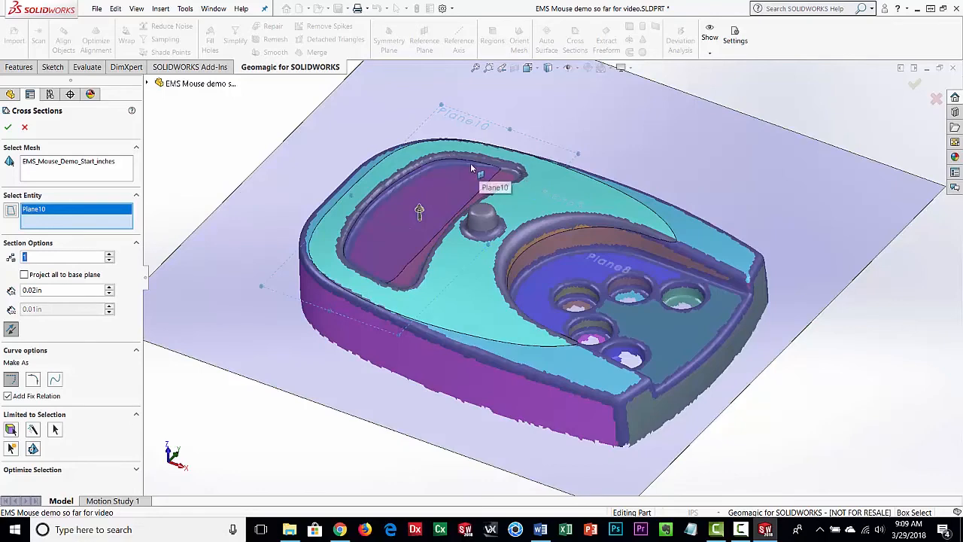
scroll(435, 160, down, 5)
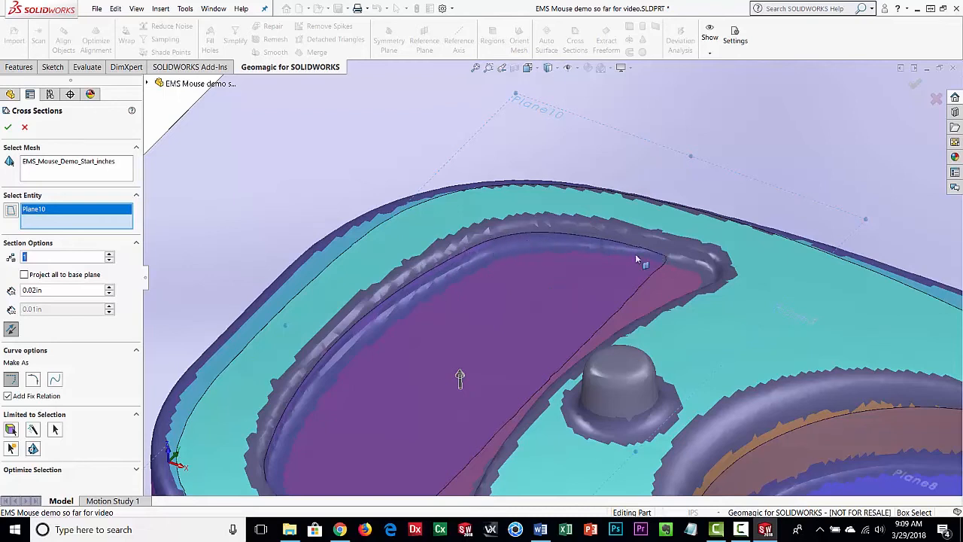
middle_drag(568, 378, 403, 348)
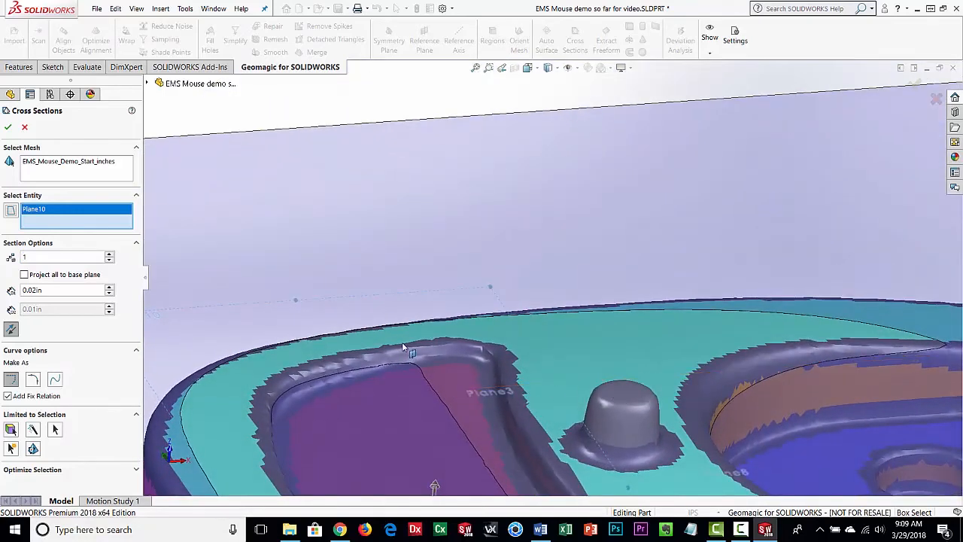
middle_drag(475, 435, 531, 318)
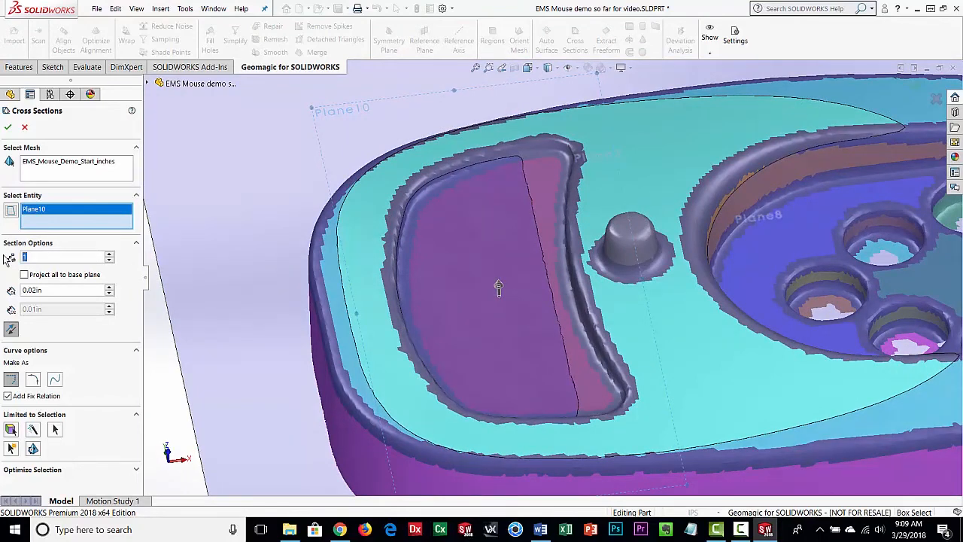
Step: Set the number of cross sections to 5, keeping the 0.02 in offset and 0.01 in spacing, and create the section sketches
text(5)
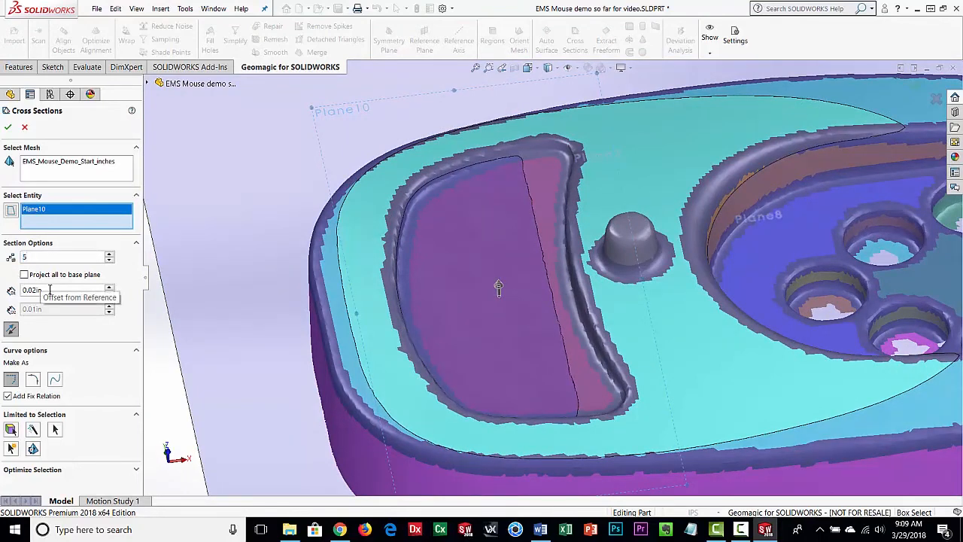
key(Return)
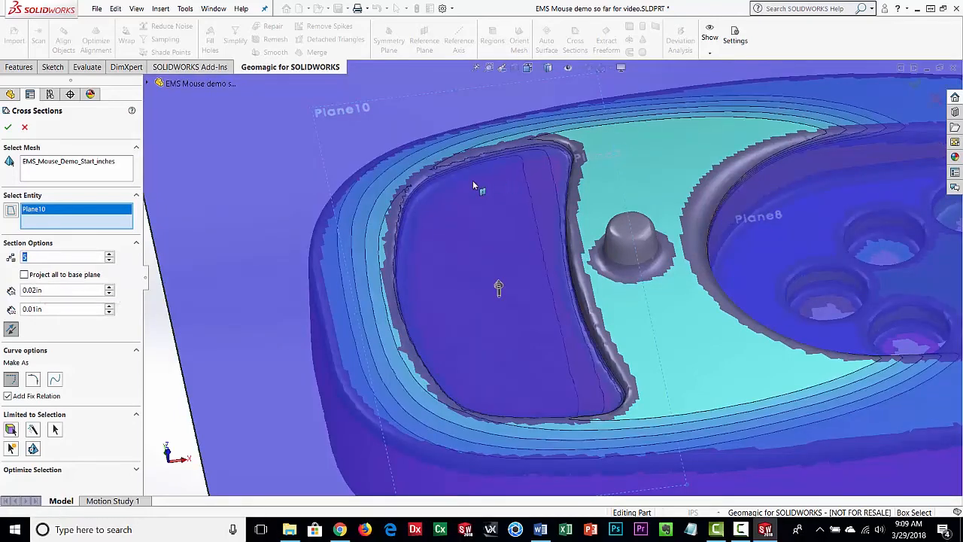
scroll(499, 175, up, 2)
scroll(499, 175, down, 2)
scroll(558, 289, down, 2)
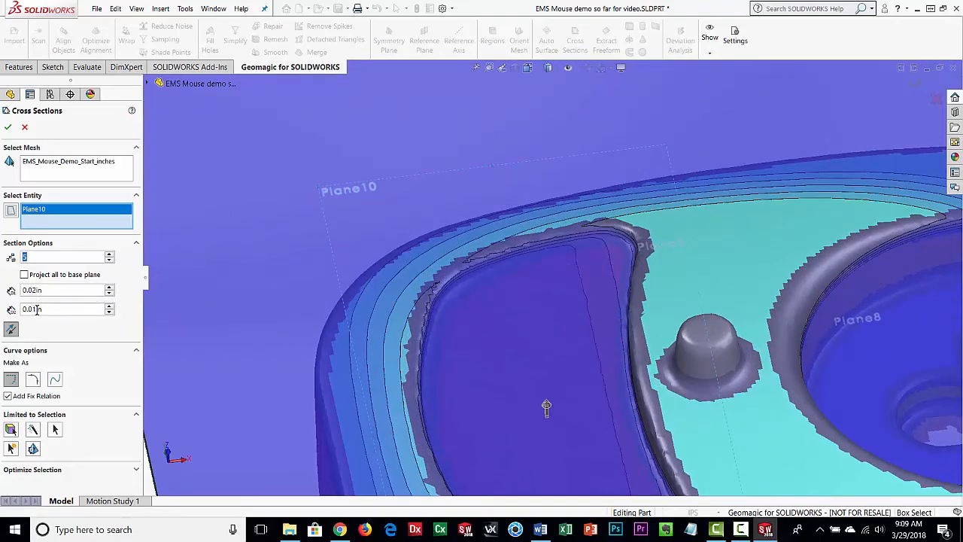
ctrl+middle_drag(502, 309, 430, 203)
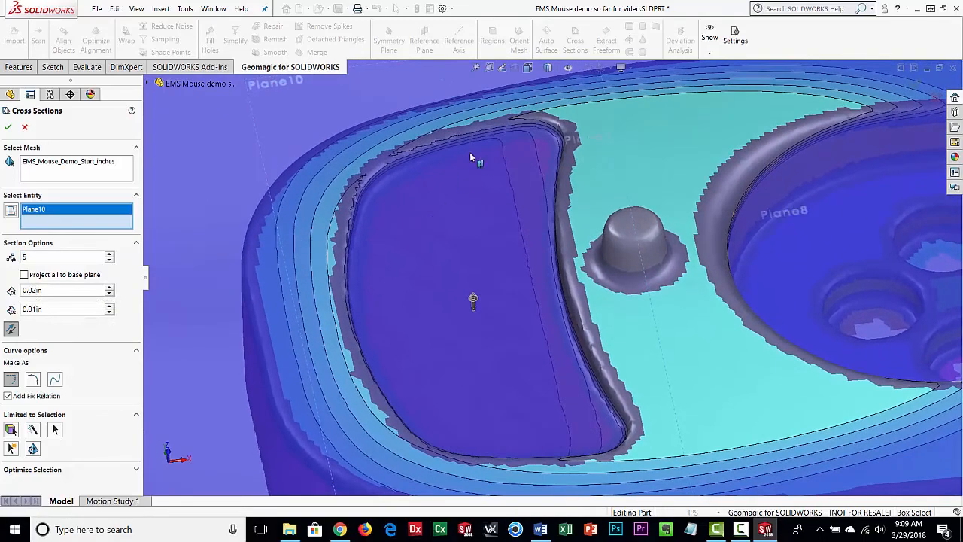
scroll(484, 136, down, 3)
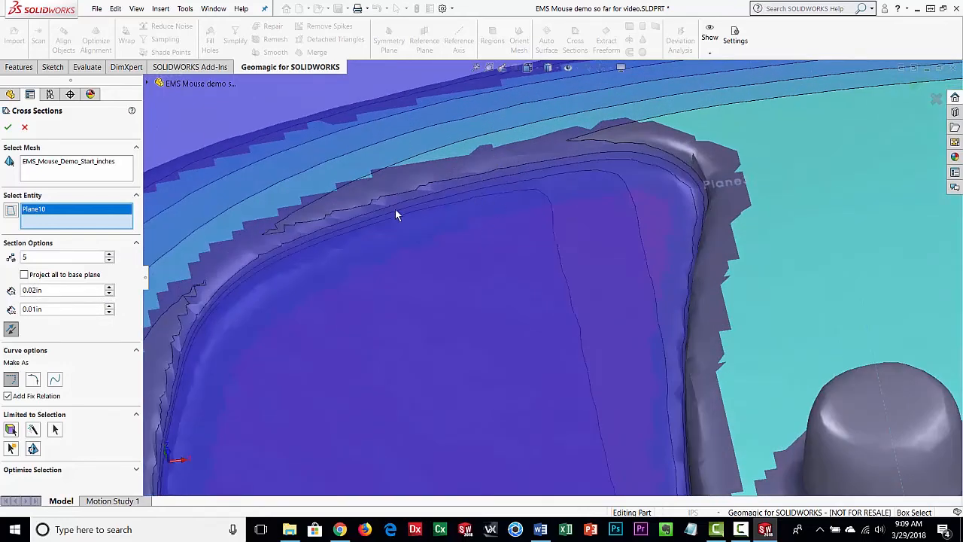
scroll(449, 277, up, 8)
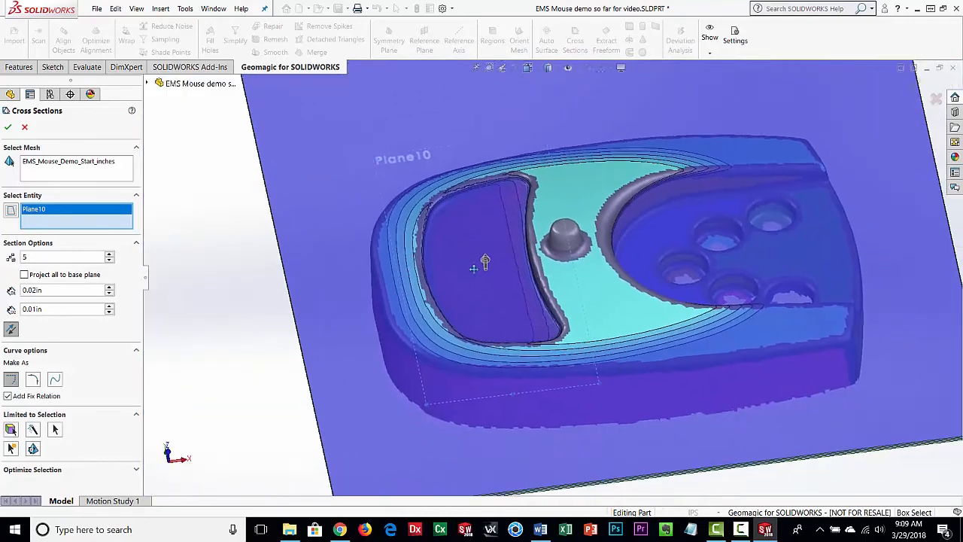
ctrl+middle_drag(474, 268, 444, 235)
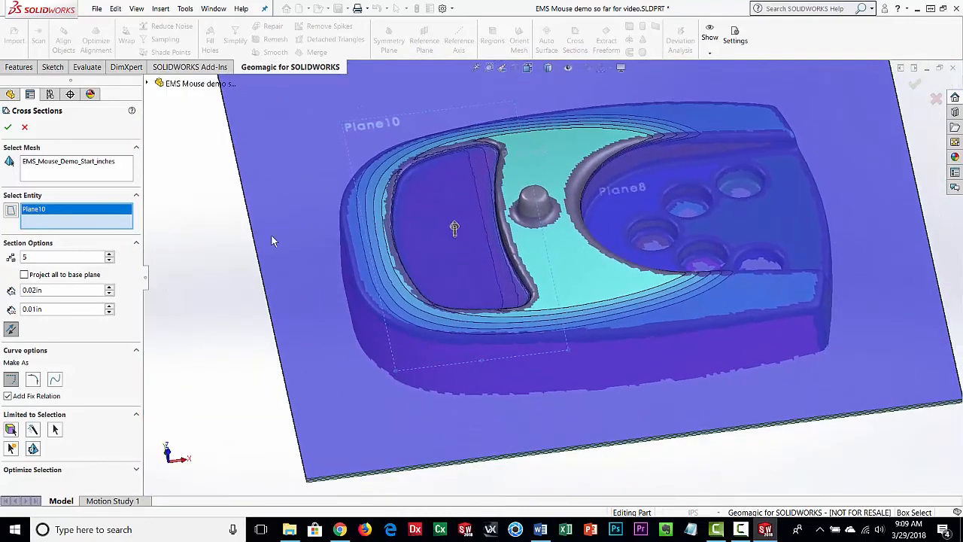
click(13, 128)
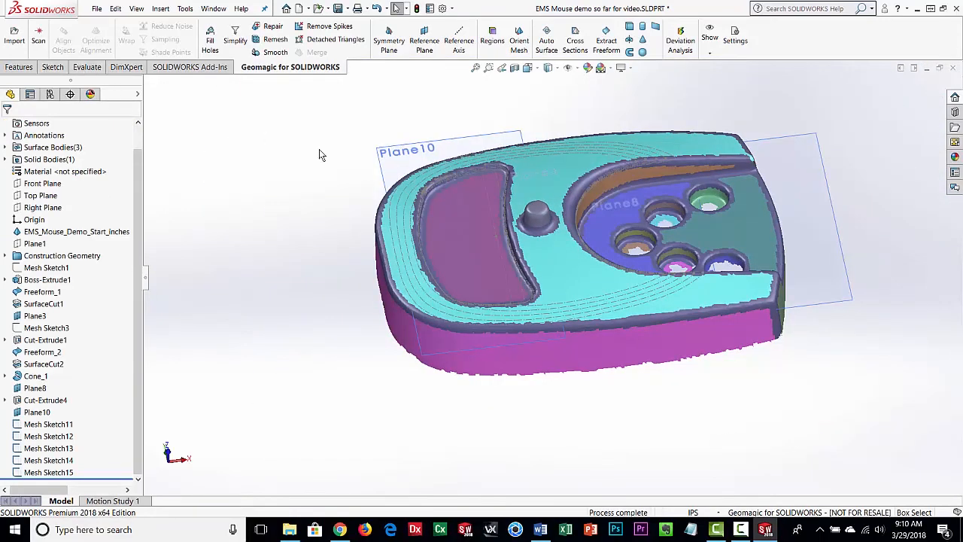
Step: Hide the scan mesh and view the section curves of the crescent-shaped pocket normal to Plane10
click(391, 192)
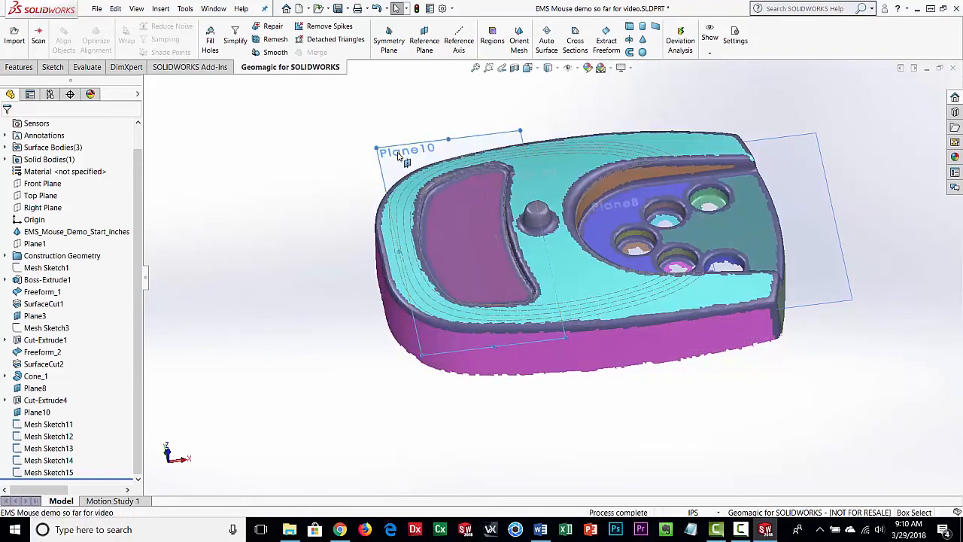
click(54, 70)
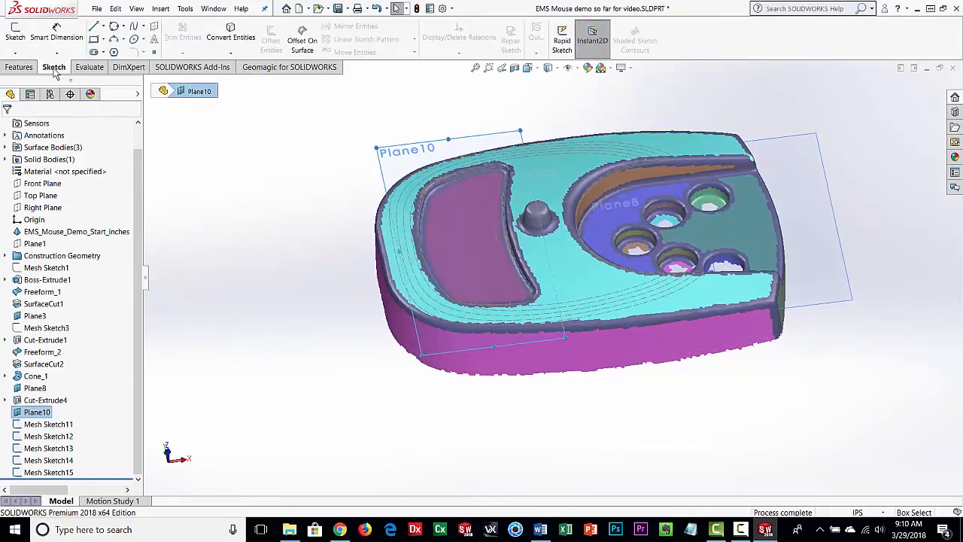
click(21, 234)
click(29, 215)
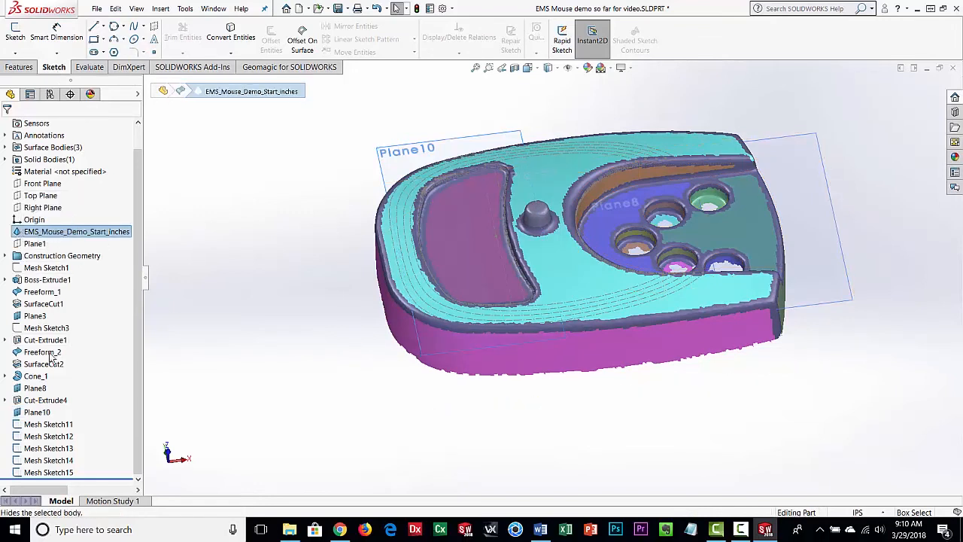
click(36, 413)
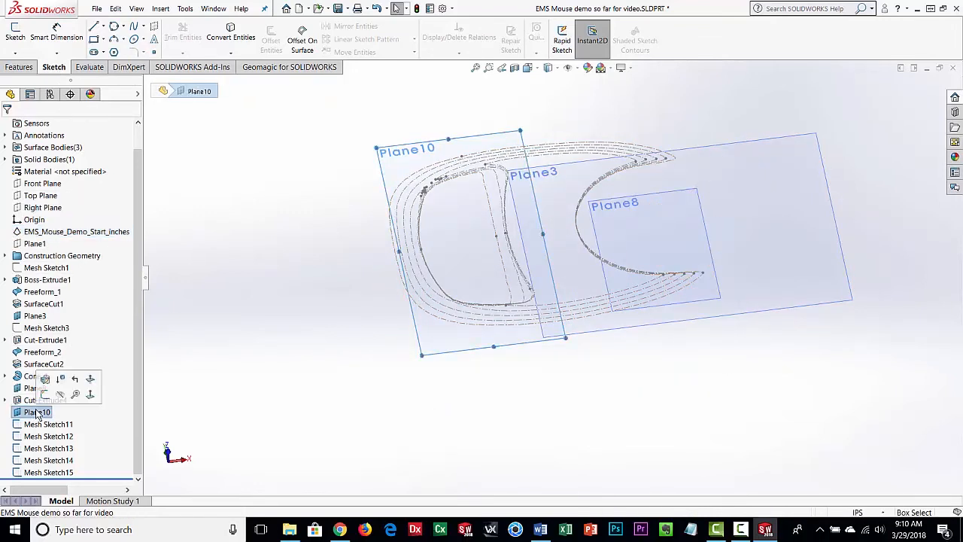
click(90, 394)
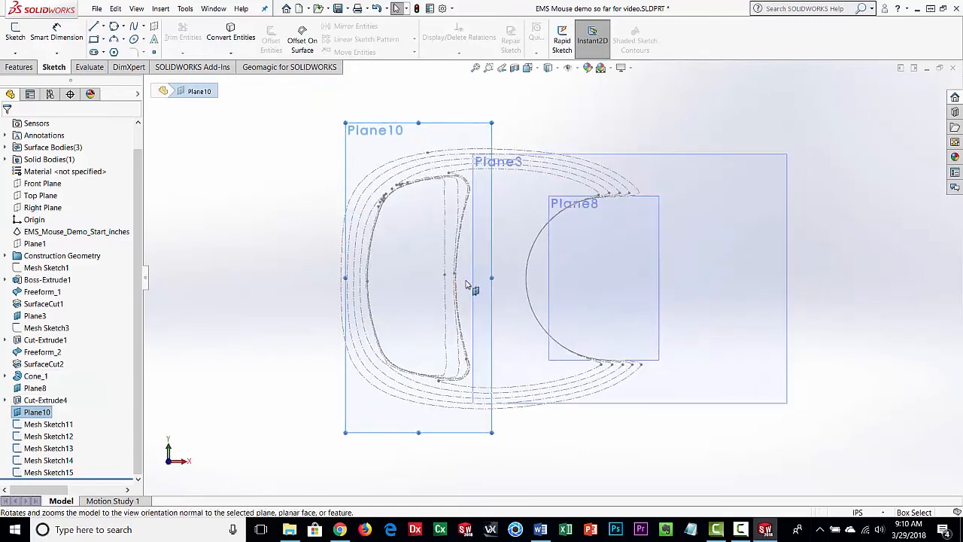
scroll(427, 238, down, 3)
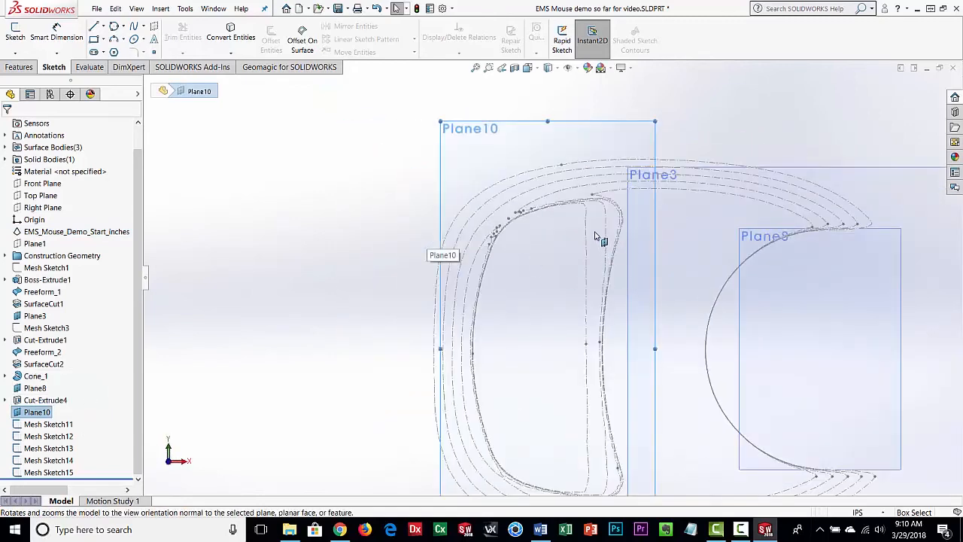
scroll(602, 233, down, 2)
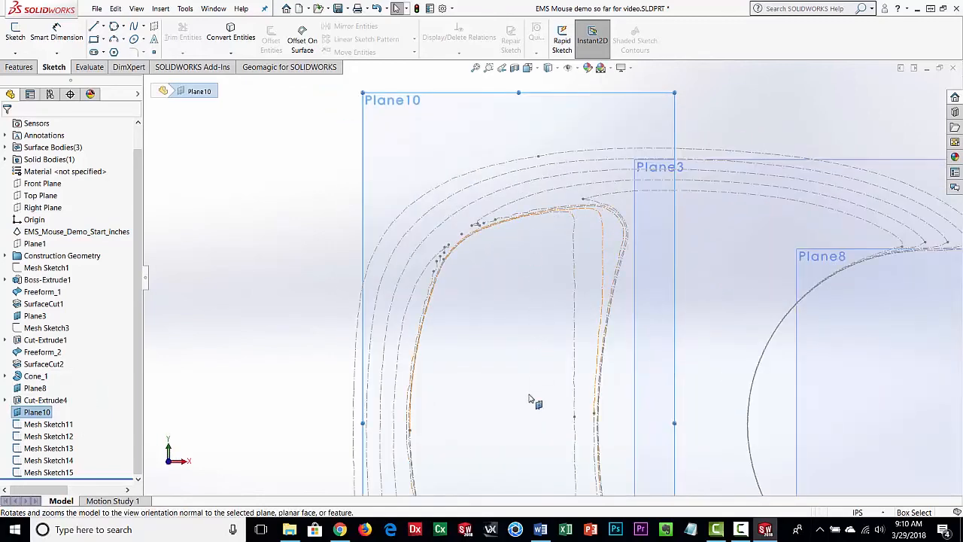
scroll(477, 305, up, 3)
scroll(471, 249, up, 2)
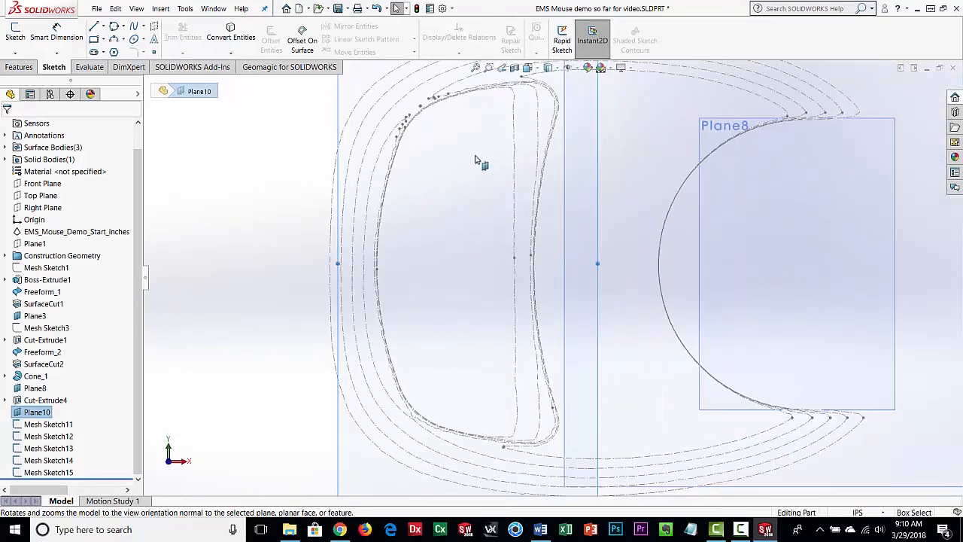
ctrl+middle_drag(471, 176, 447, 212)
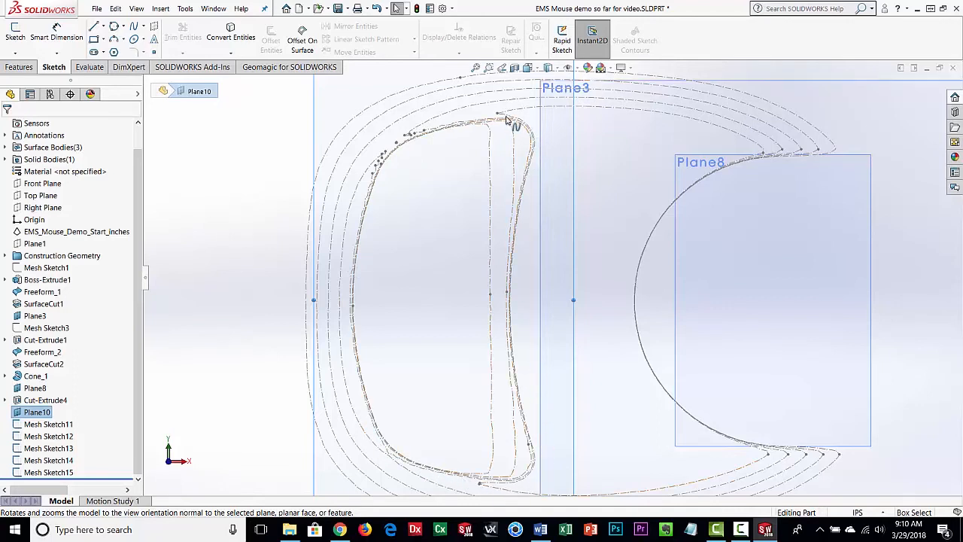
Step: Sketch two three-point arcs on Plane10 along the pocket outline: the outer curve, radius about 1.76 in, and the concave inner curve, about 2.67 in
click(115, 40)
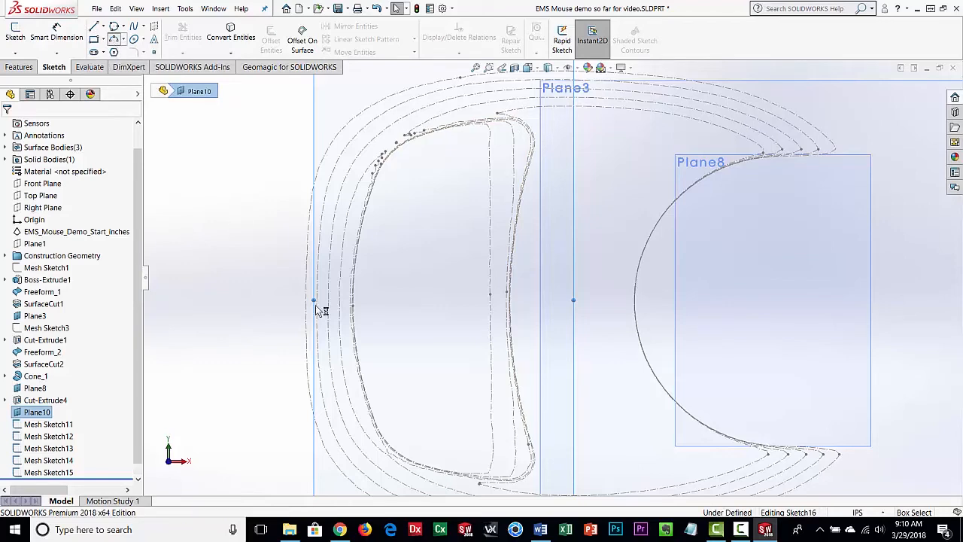
click(377, 184)
click(382, 431)
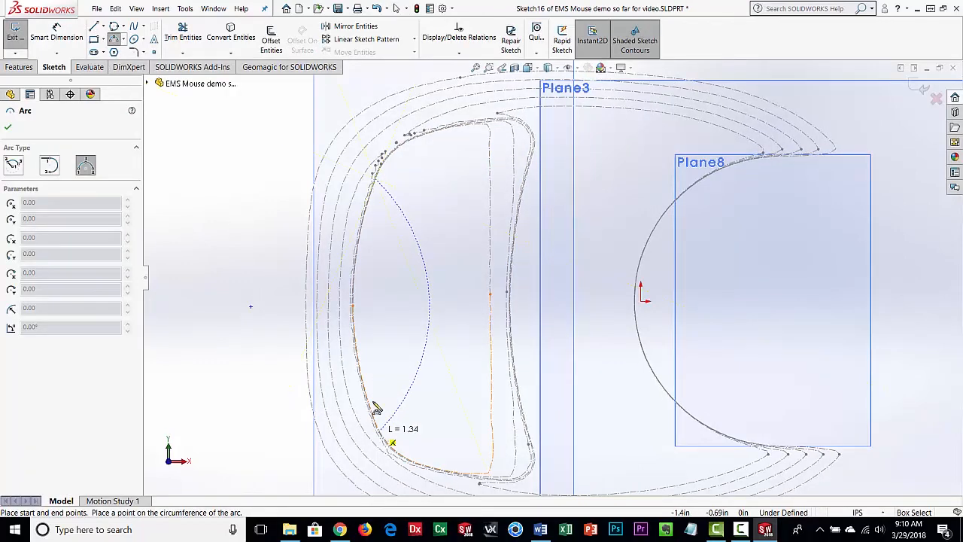
click(352, 303)
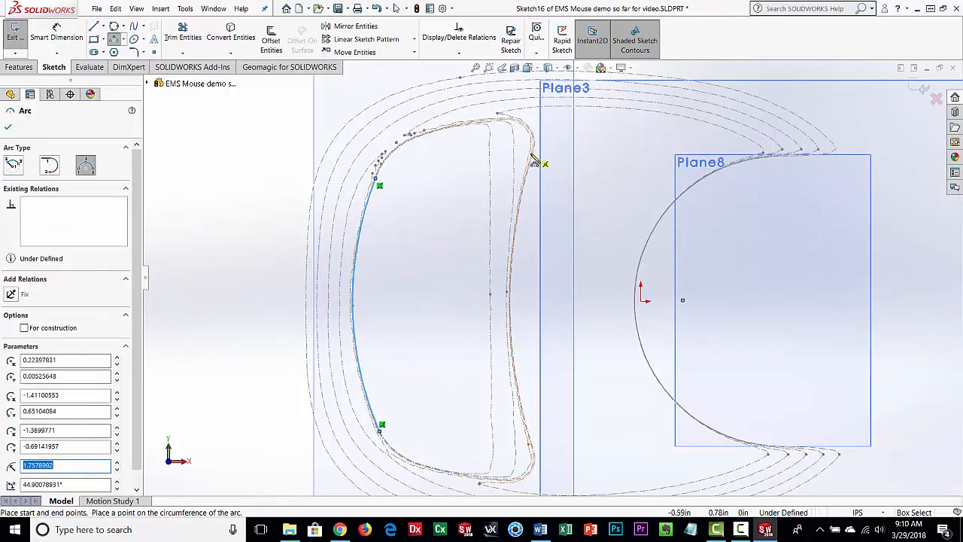
click(533, 160)
click(529, 445)
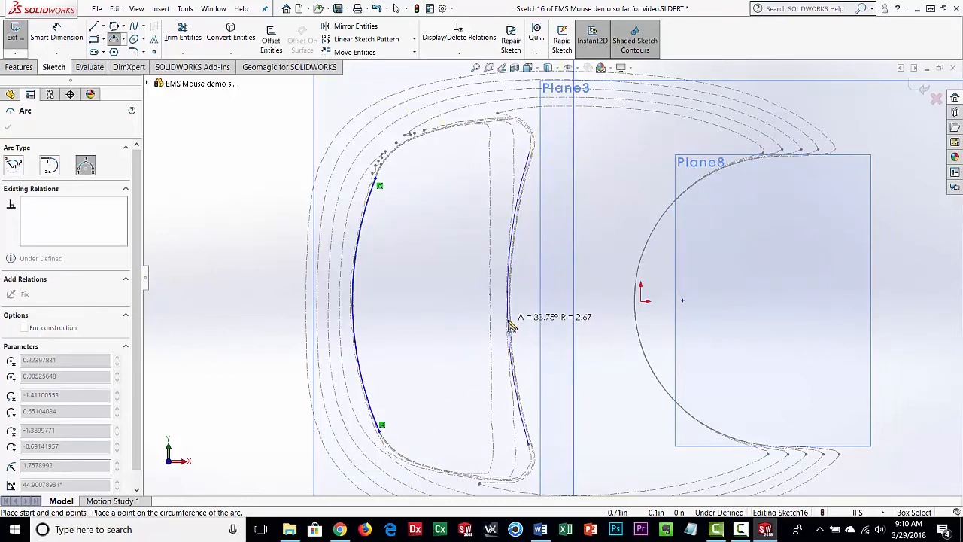
click(511, 325)
click(9, 128)
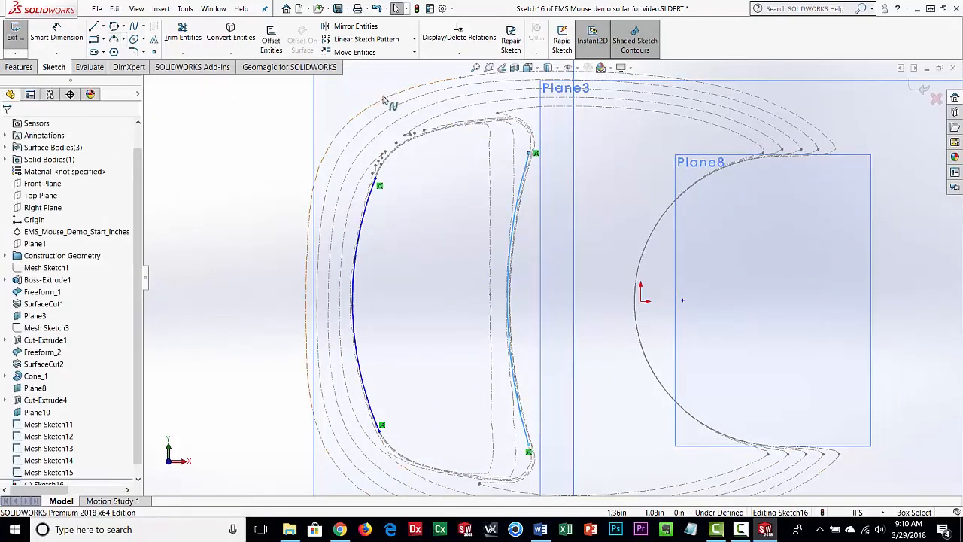
Step: Sketch two separate slanted lines along the pocket's upper and lower ends, the lower one about 0.47 in long
click(93, 27)
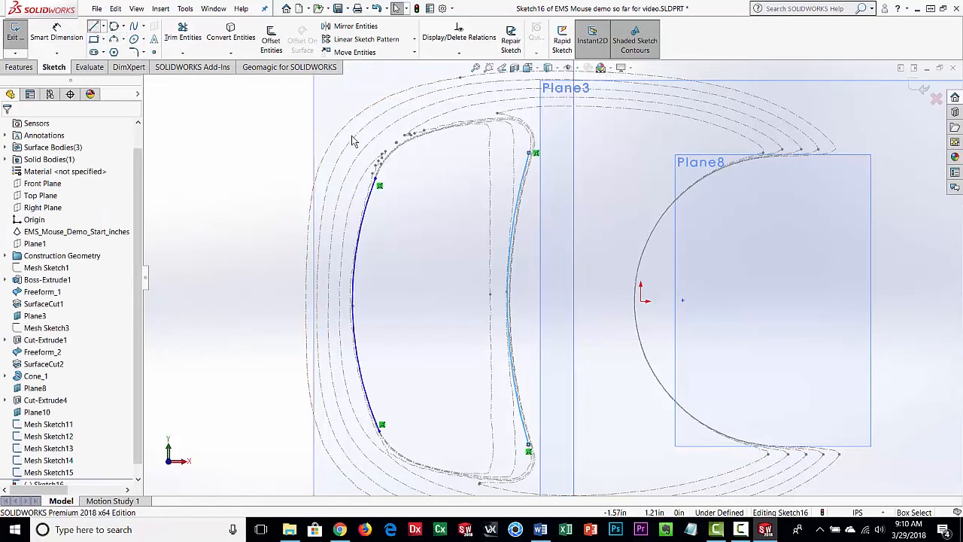
click(440, 129)
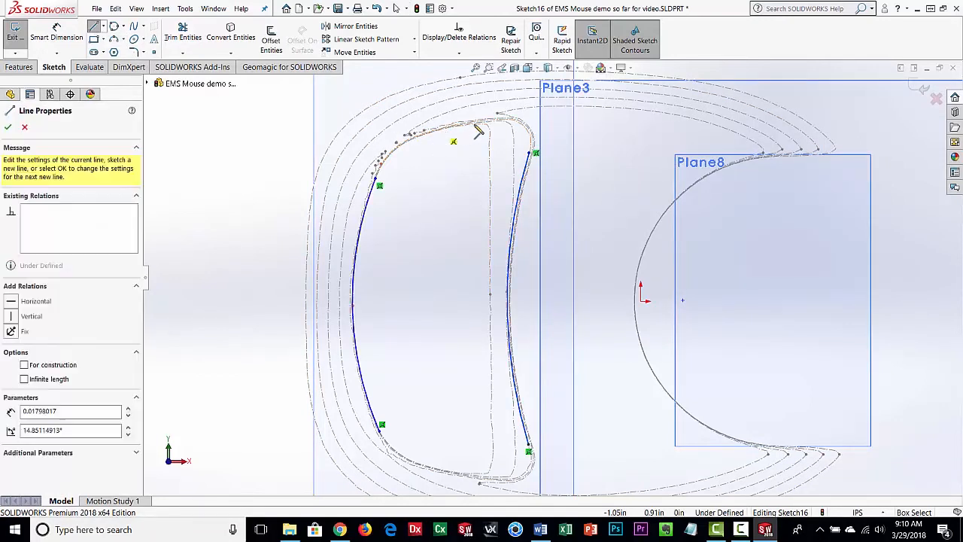
click(491, 121)
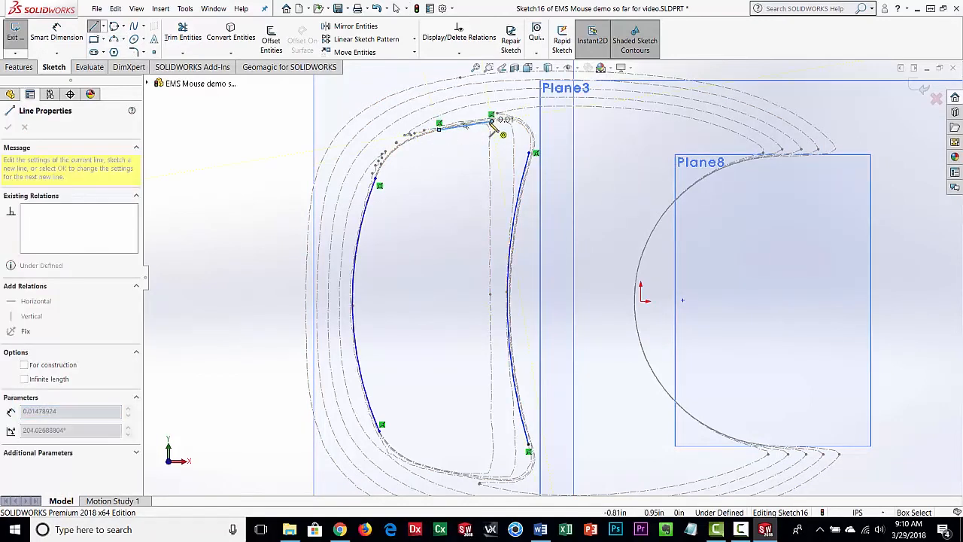
key(Escape)
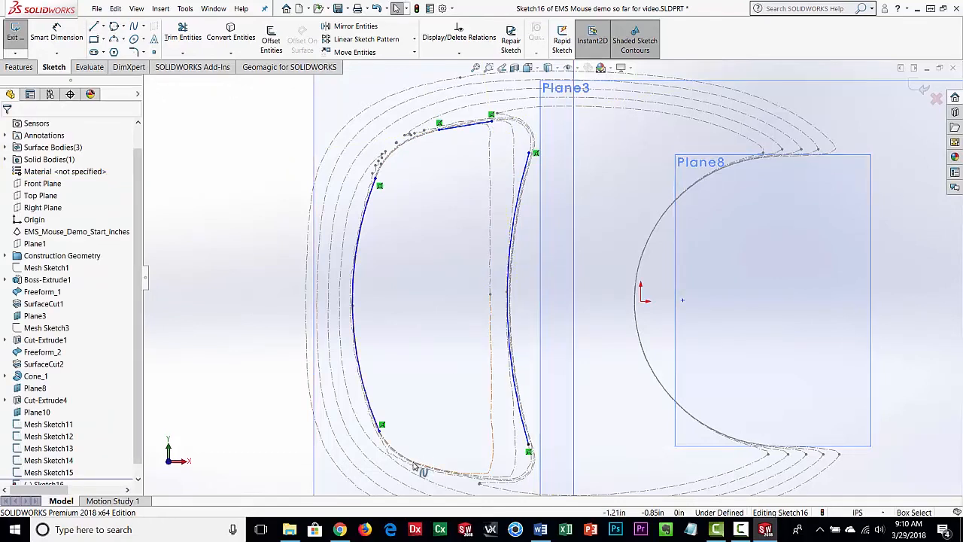
click(94, 27)
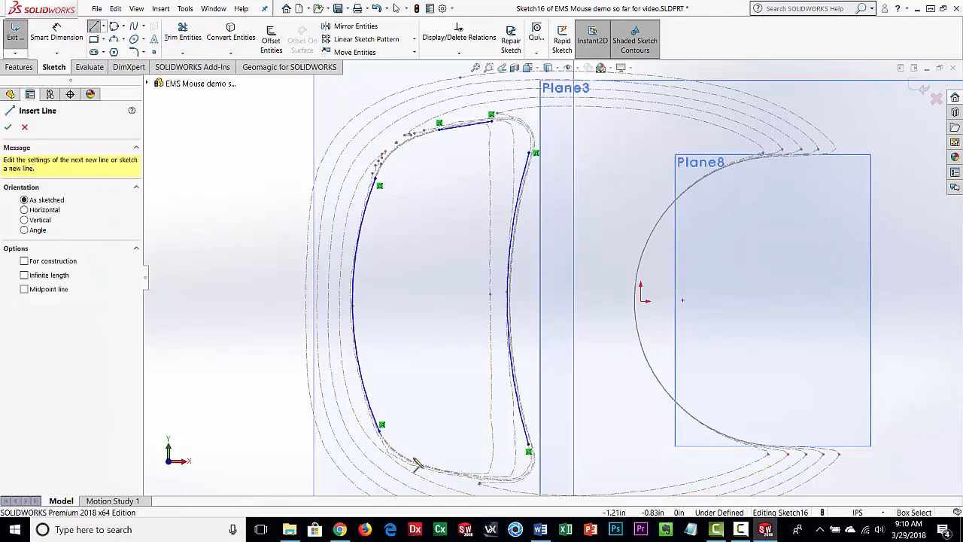
mouse_move(413, 461)
mouse_down()
mouse_move(499, 469)
mouse_move(507, 480)
mouse_move(497, 475)
mouse_up()
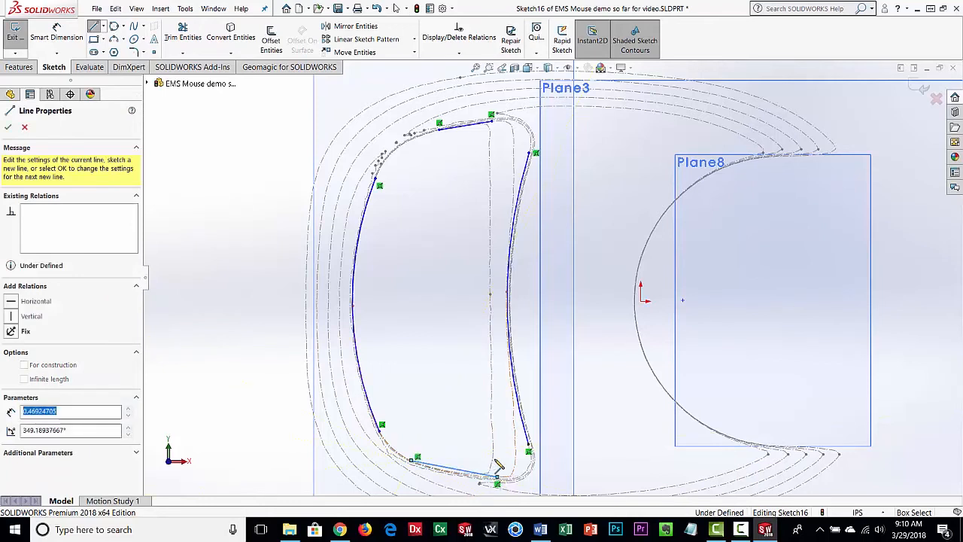
key(Escape)
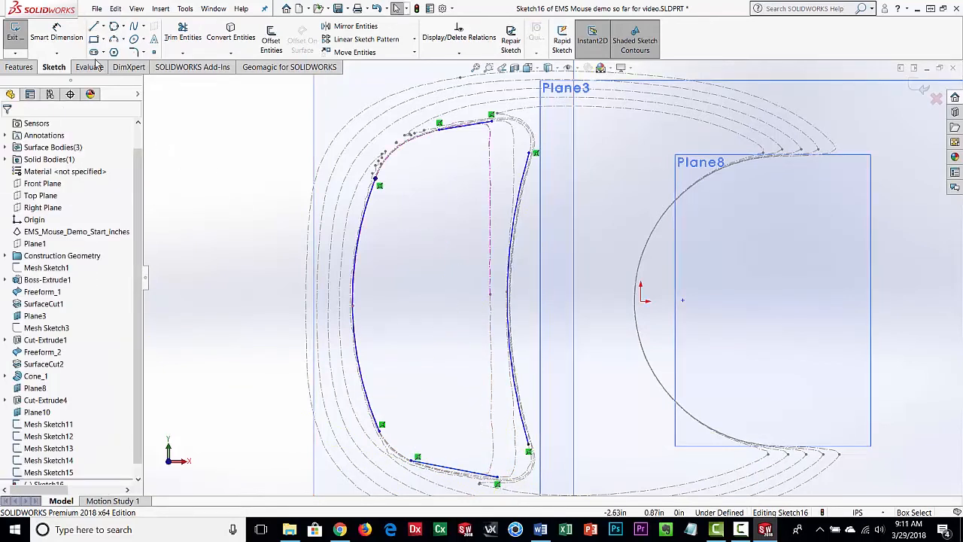
Step: Fillet the corners between the outer arc and both lines, adjusting the radius to about 0.38 in and accepting removal of the corner relations
click(136, 51)
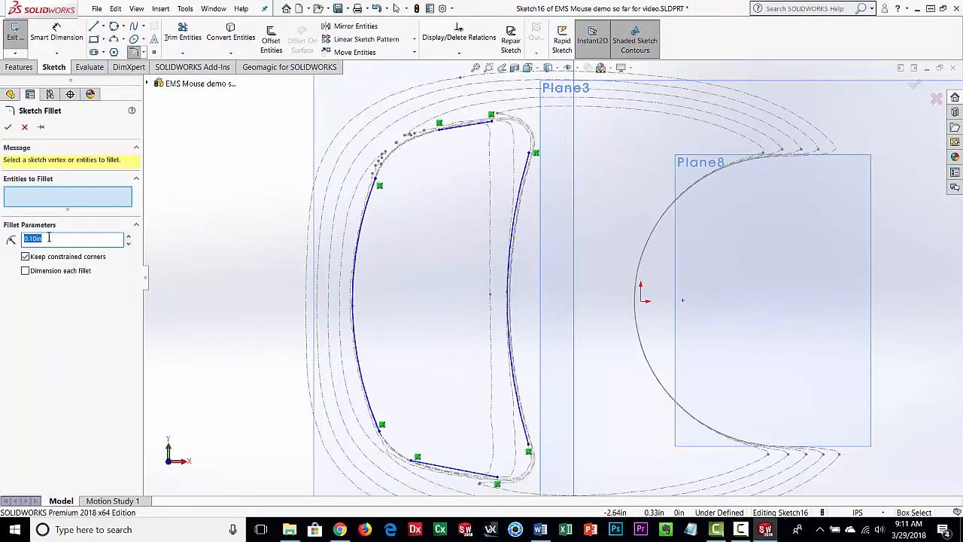
text(.02)
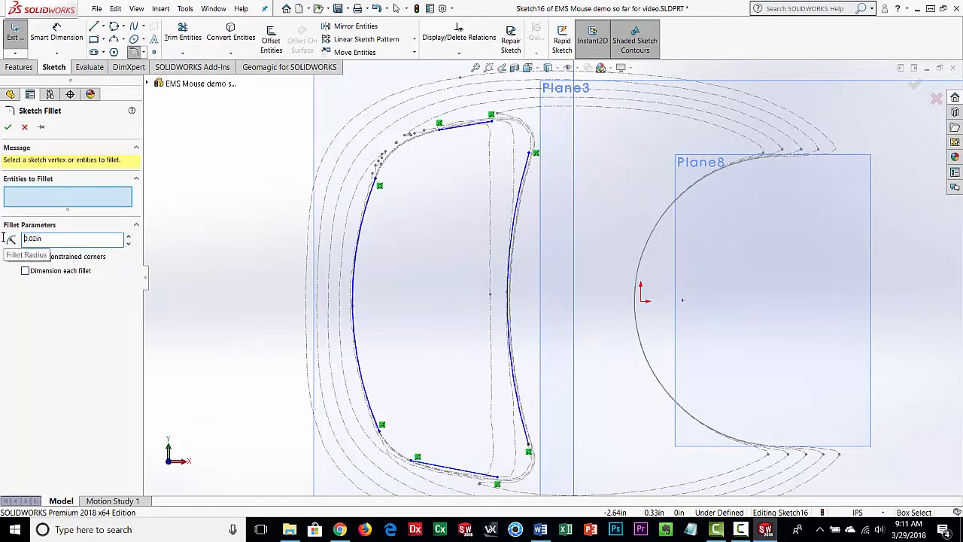
click(376, 201)
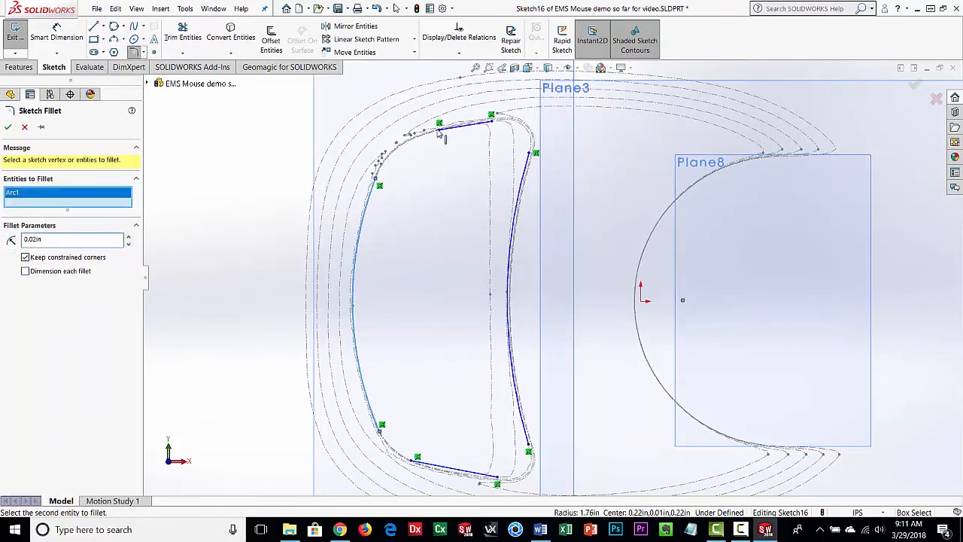
click(445, 131)
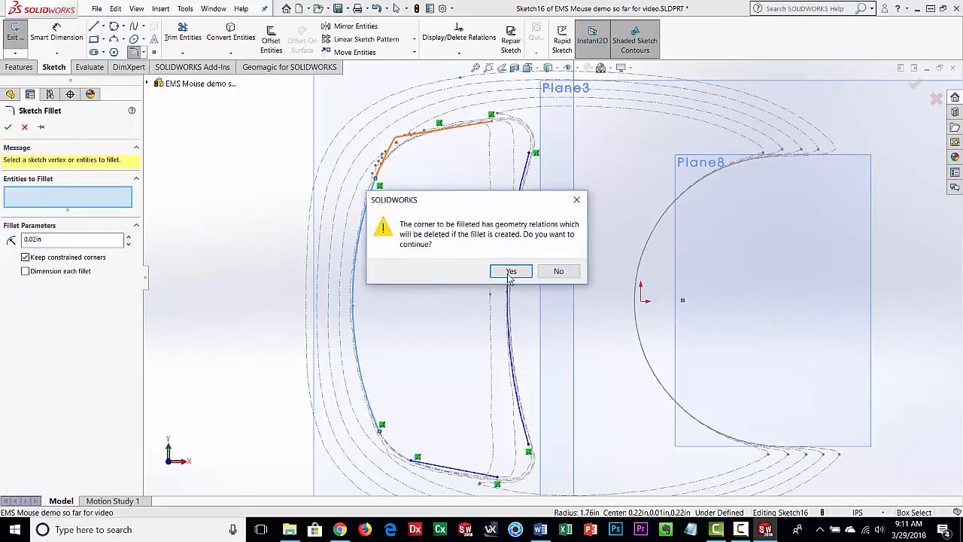
click(511, 271)
drag(396, 142, 401, 143)
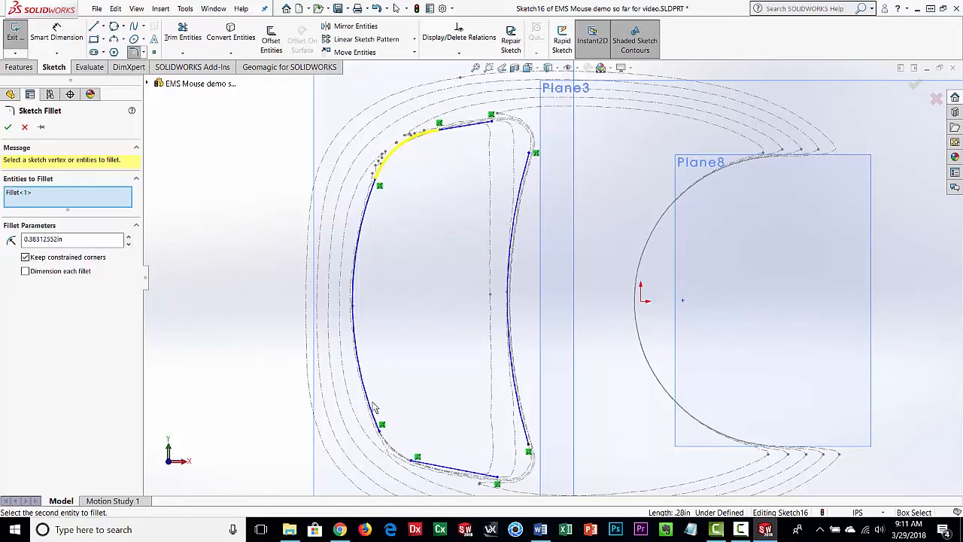
click(377, 416)
click(433, 468)
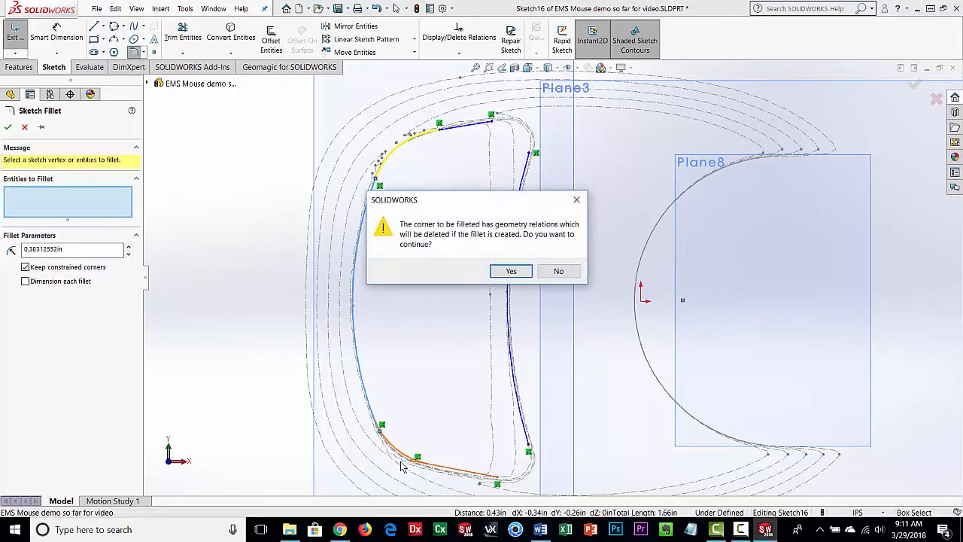
click(511, 272)
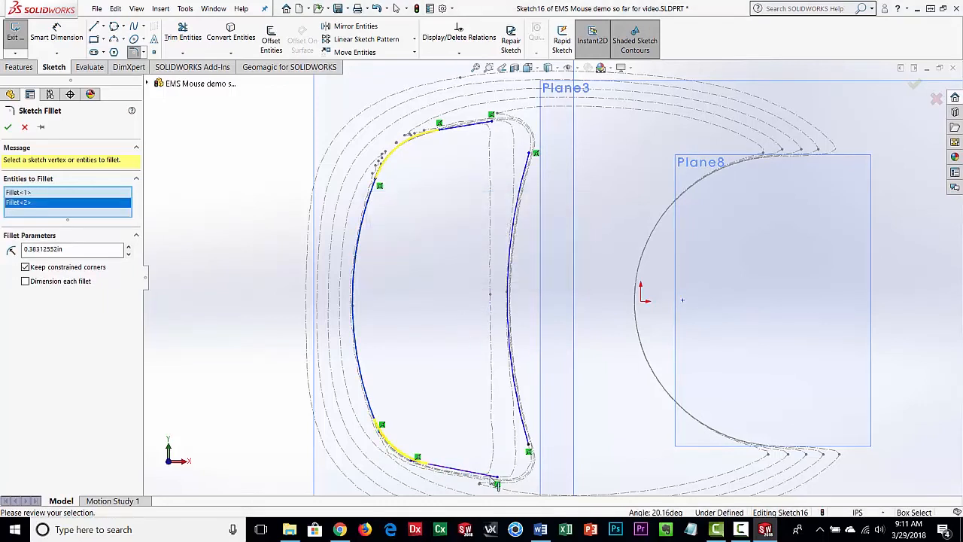
Step: Fillet the corners between the concave inner arc and both lines, and reduce the shared radius of all four fillets to about 0.13 in
click(491, 474)
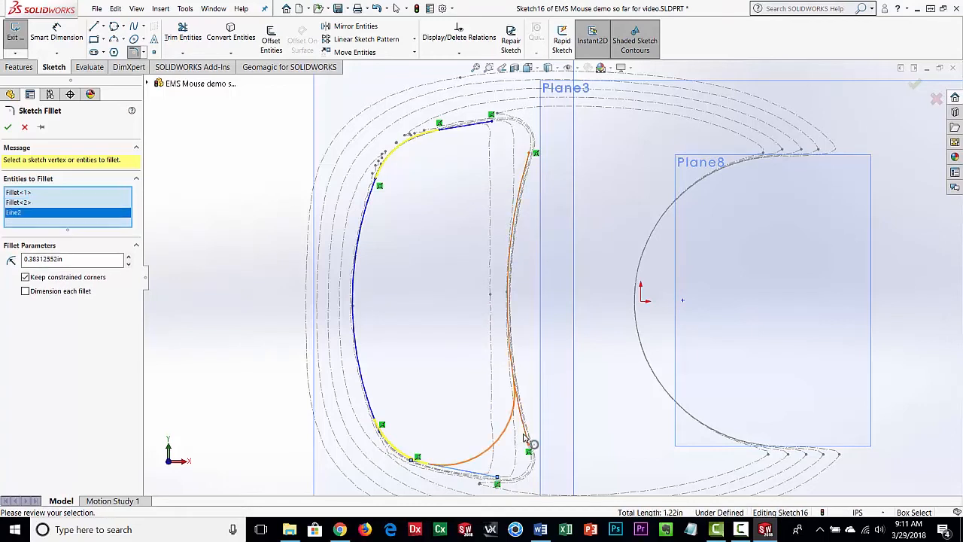
click(526, 442)
click(511, 271)
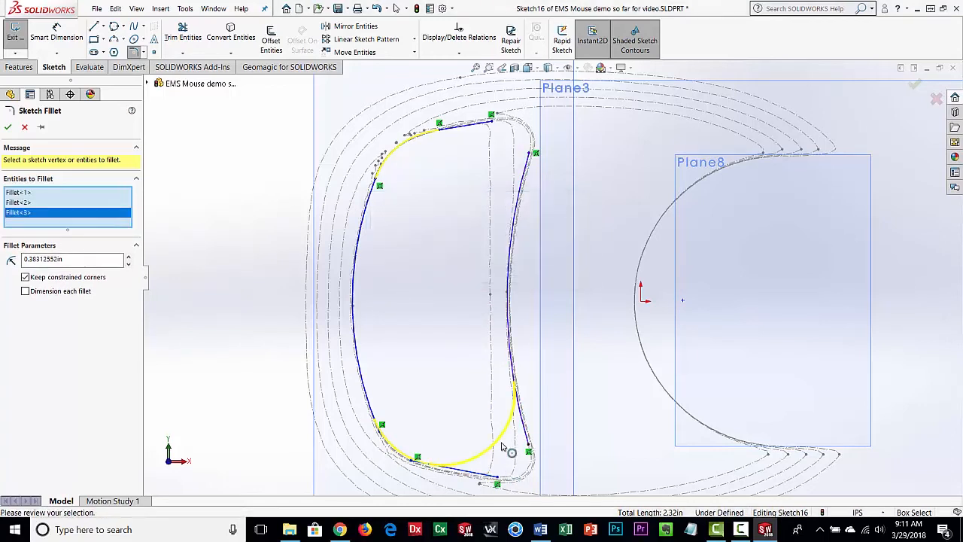
drag(496, 448, 525, 480)
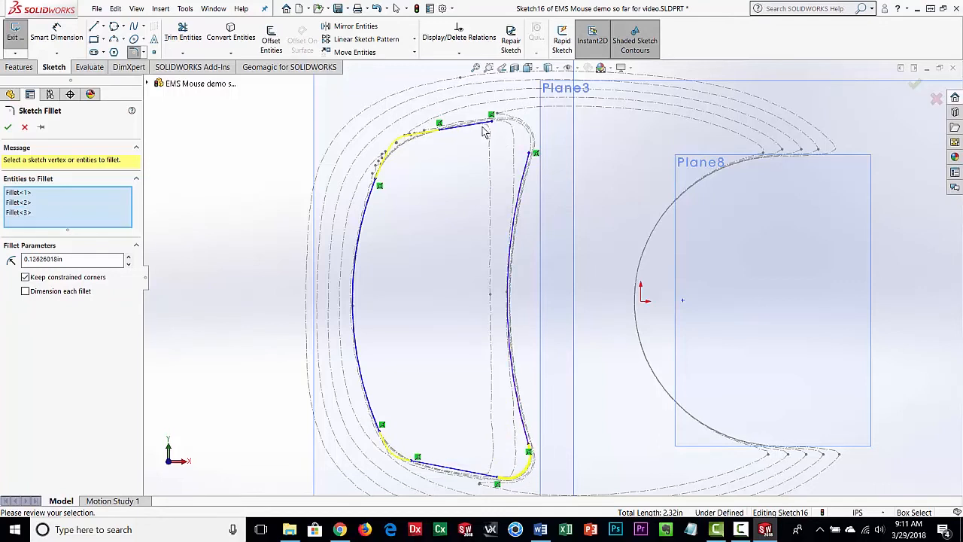
click(482, 130)
click(531, 165)
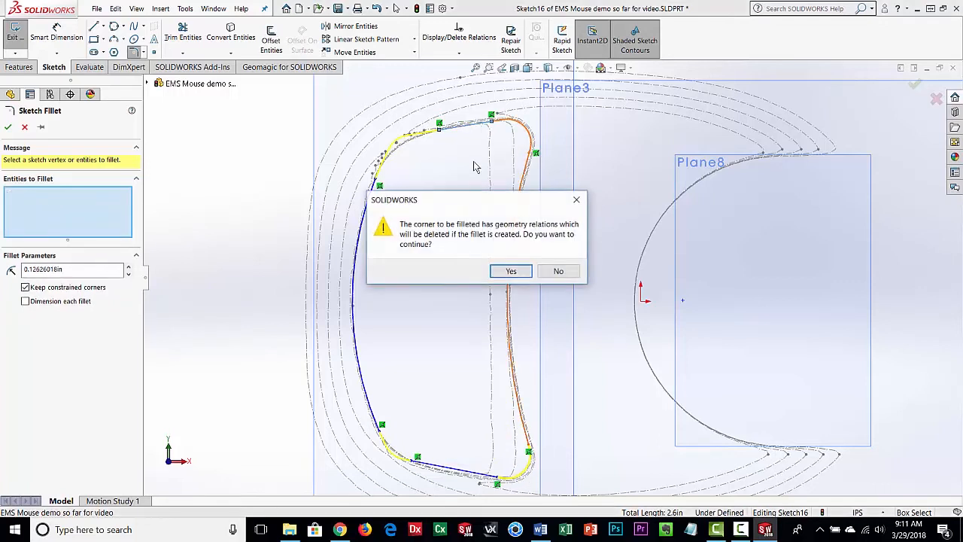
click(508, 272)
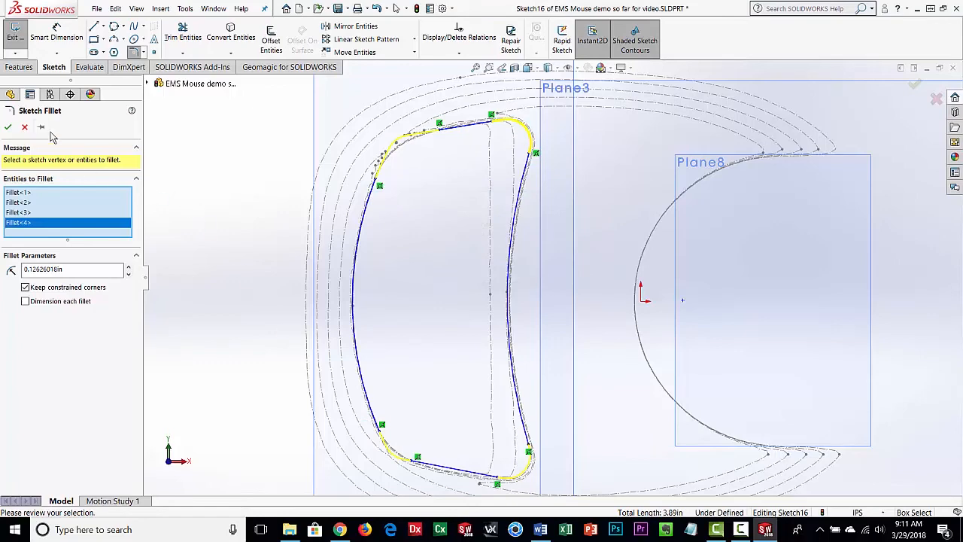
click(8, 129)
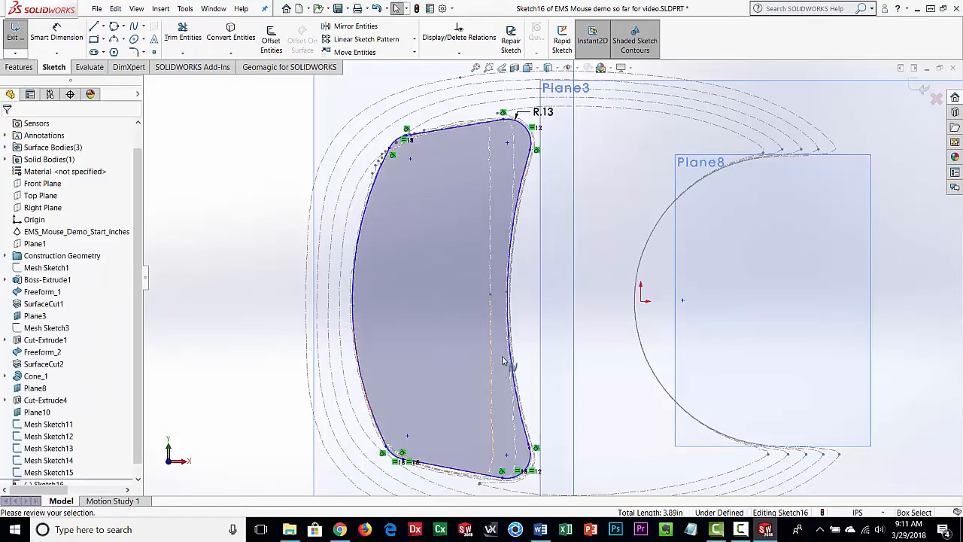
Step: Show the solid body again through the Cone_1 feature and exit the pocket sketch
middle_drag(590, 353, 568, 197)
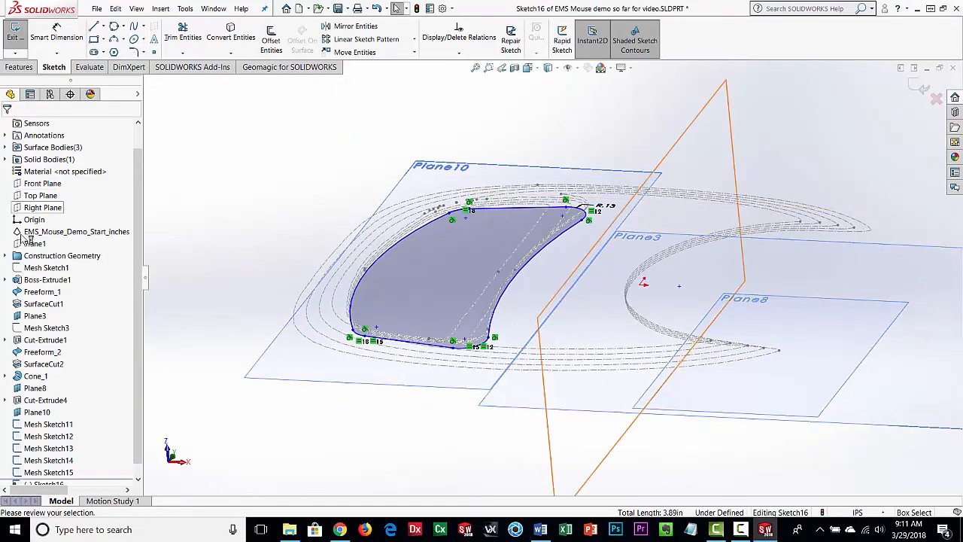
click(30, 376)
click(65, 341)
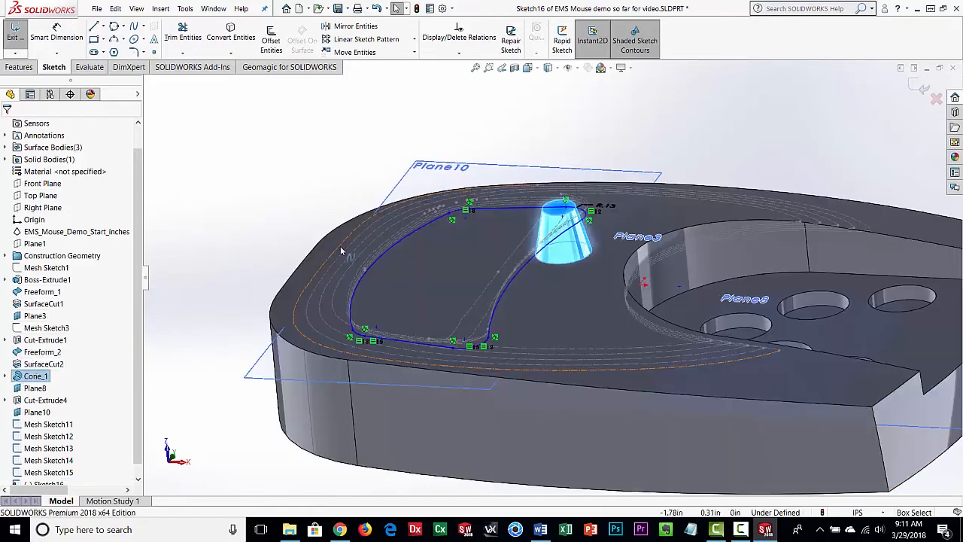
click(15, 36)
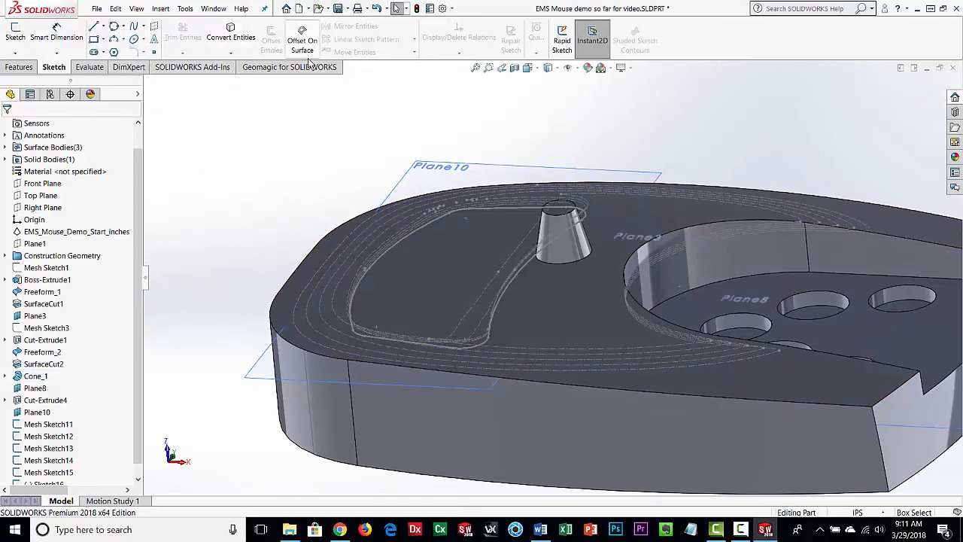
Step: Cut-extrude the closed pocket contour from Plane10 with a Blind depth of 0.38 in, reversed upward through the top face
click(19, 67)
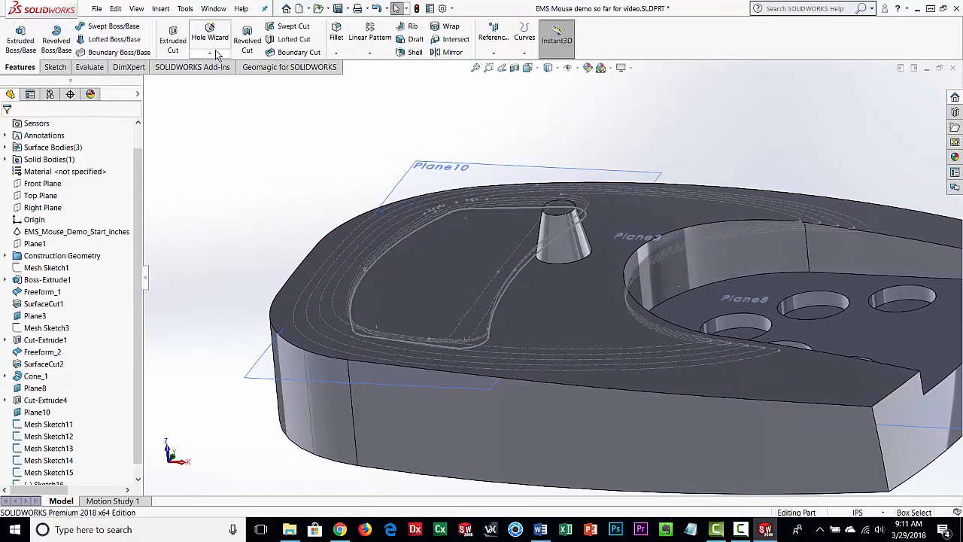
click(175, 45)
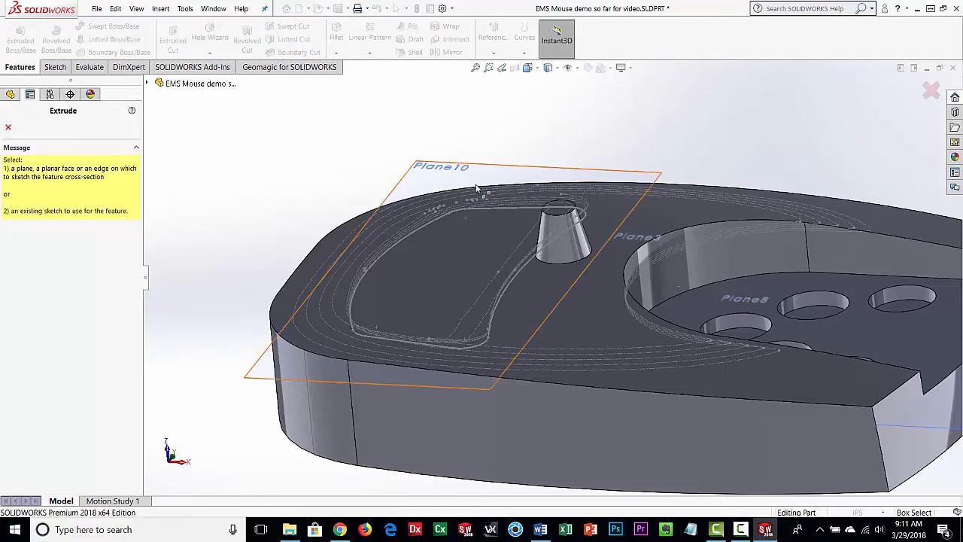
click(481, 208)
click(482, 208)
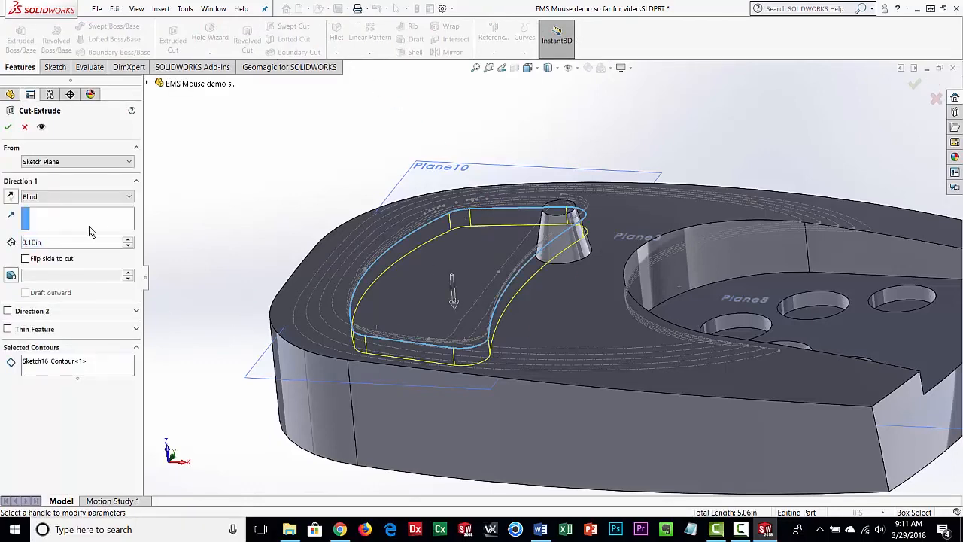
click(10, 197)
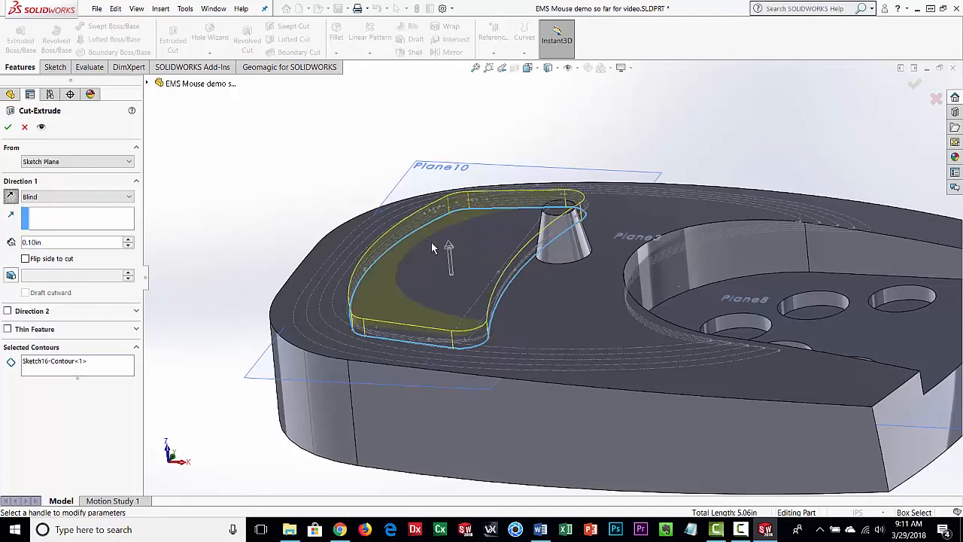
drag(449, 252, 452, 215)
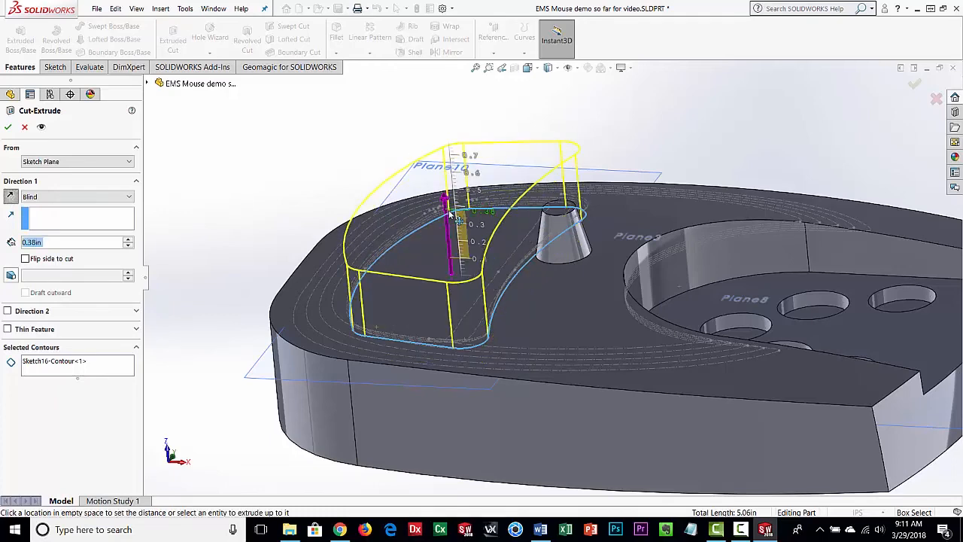
click(7, 127)
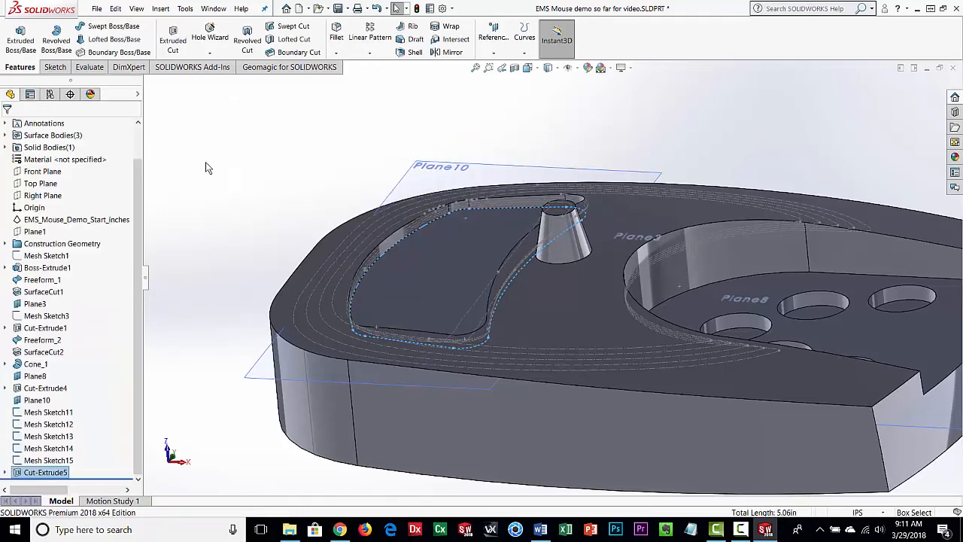
Step: Hide the section sketches Mesh Sketch11 through Mesh Sketch15
click(41, 414)
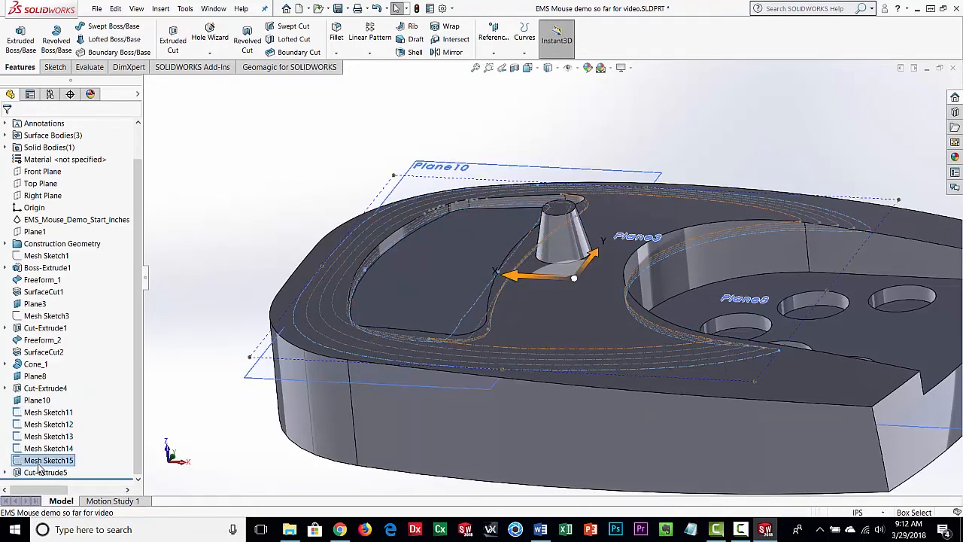
shift+click(41, 461)
click(286, 224)
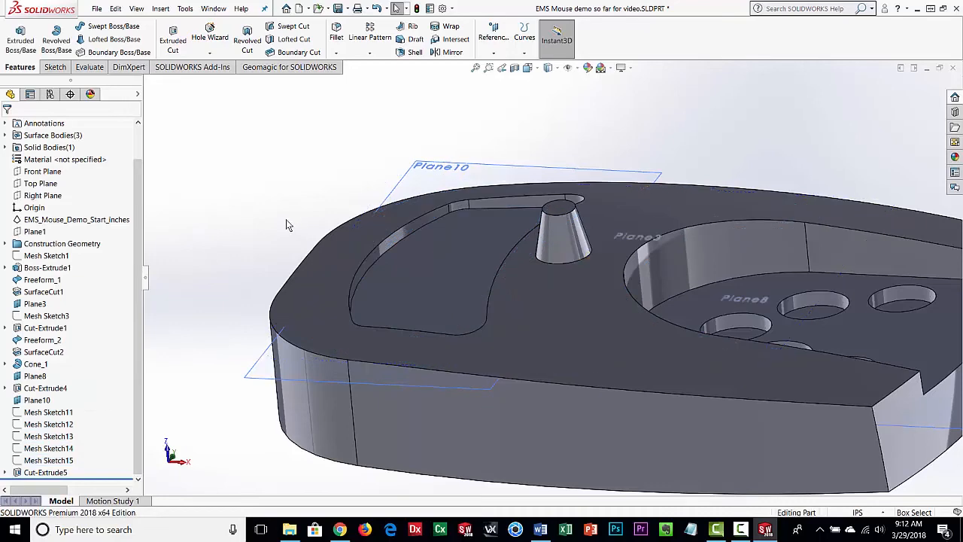
mouse_move(443, 307)
middle_down()
mouse_move(459, 335)
mouse_move(438, 307)
mouse_move(441, 316)
middle_up()
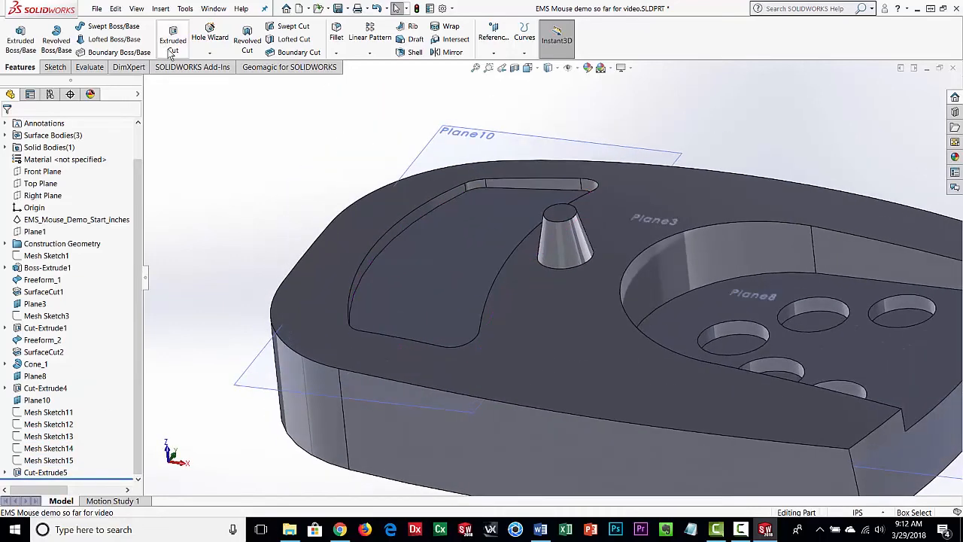
ctrl+middle_drag(591, 375, 483, 333)
click(473, 298)
scroll(471, 294, up, 4)
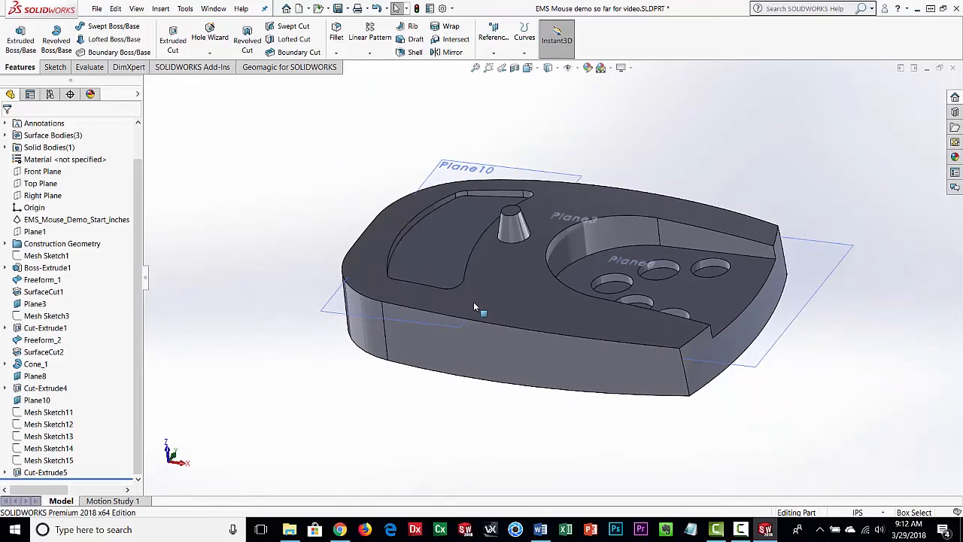
middle_drag(469, 279, 458, 298)
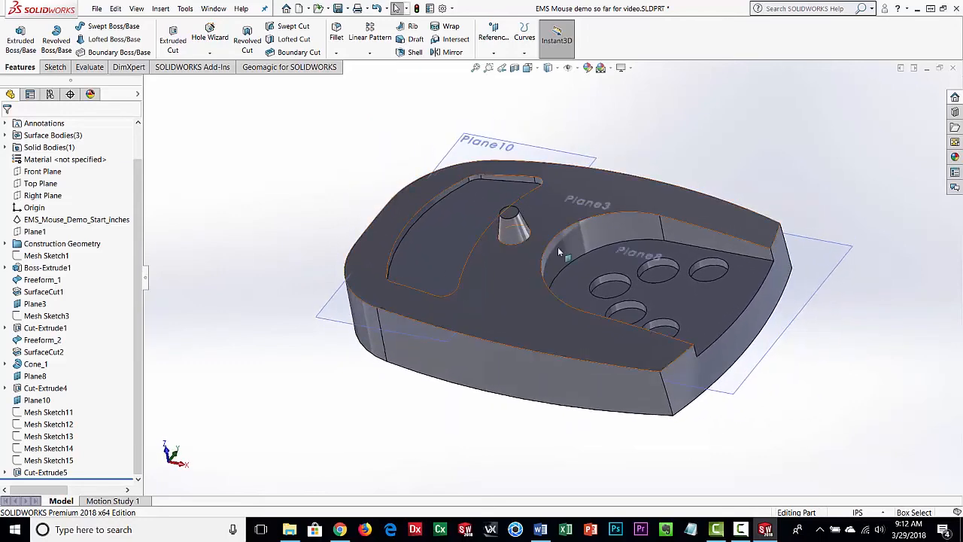
middle_drag(558, 344, 356, 435)
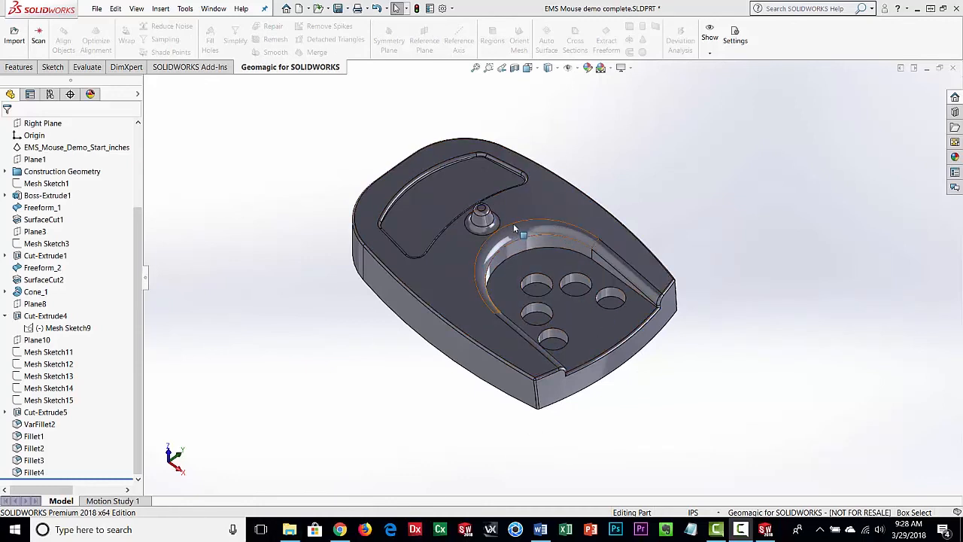
Step: Show the EMS_Mouse_Demo_Start_inches mesh and examine how the filleted solid body deviates from it with a Deviation Analysis, closing the analysis at the end
middle_drag(506, 368, 528, 357)
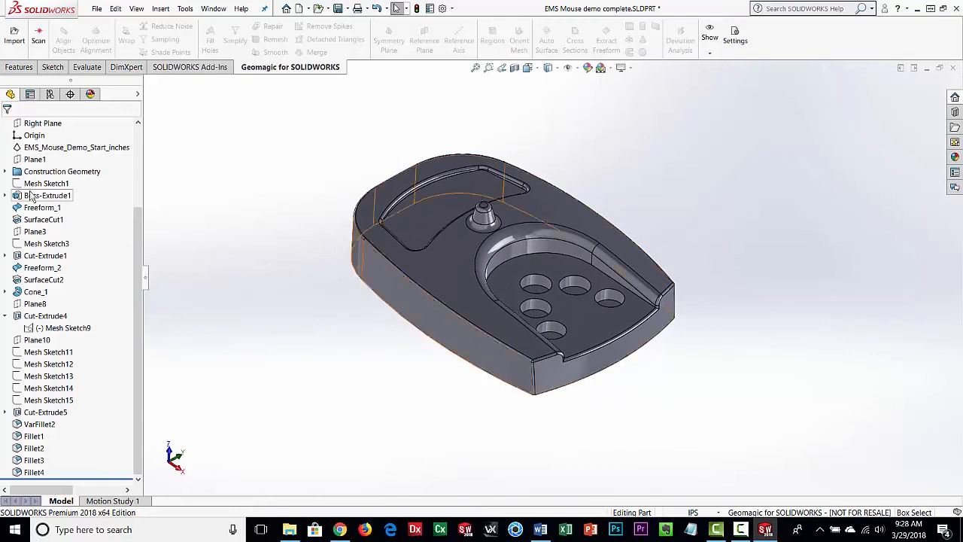
click(18, 150)
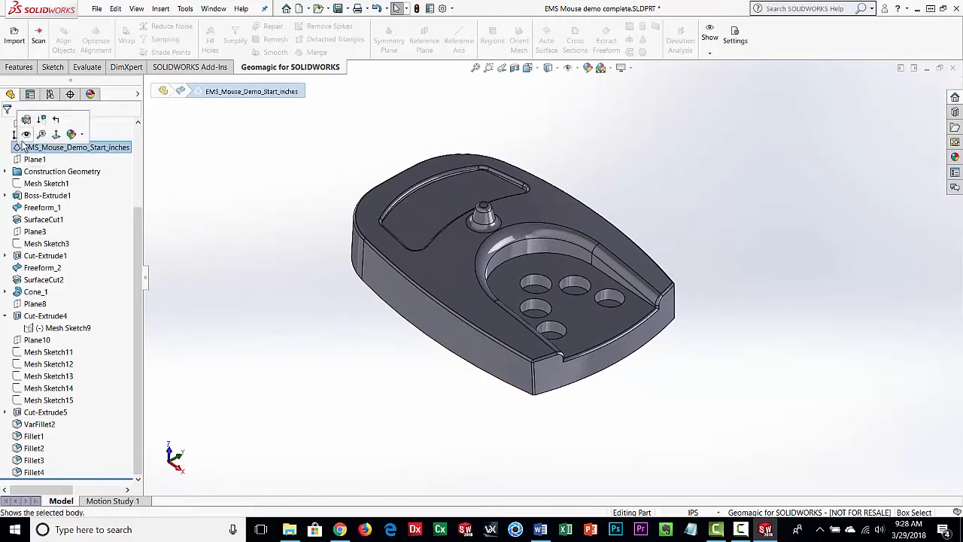
click(683, 41)
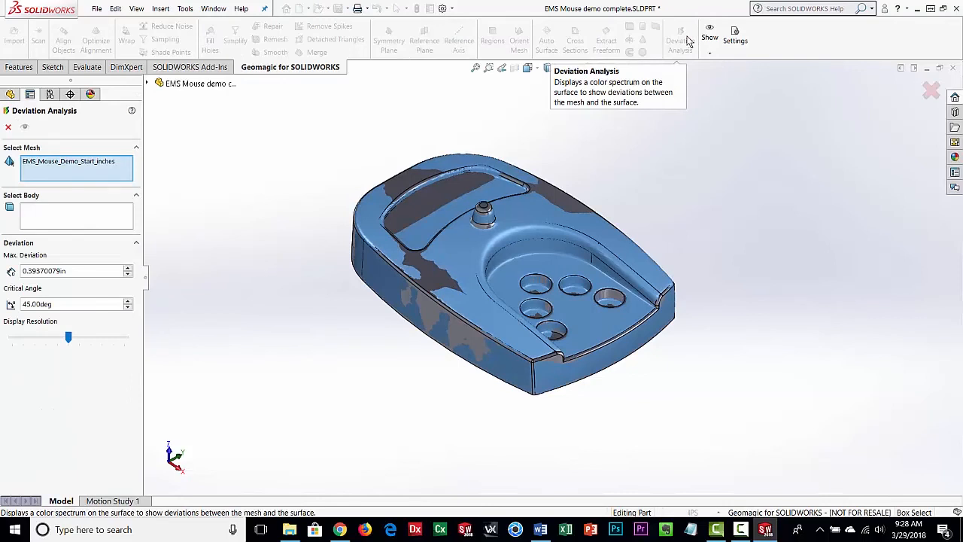
click(103, 220)
click(444, 205)
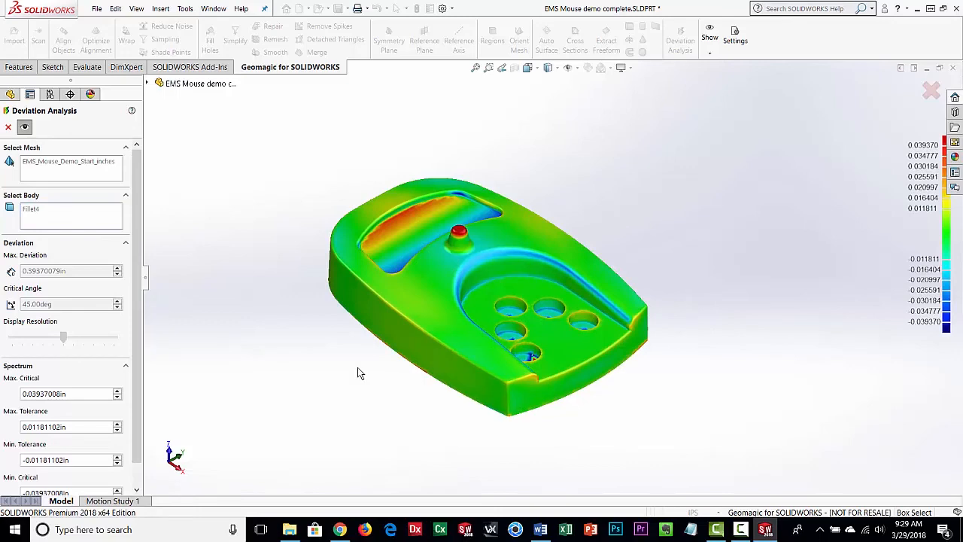
mouse_move(507, 293)
middle_down()
mouse_move(505, 329)
mouse_move(503, 284)
mouse_move(493, 282)
middle_up()
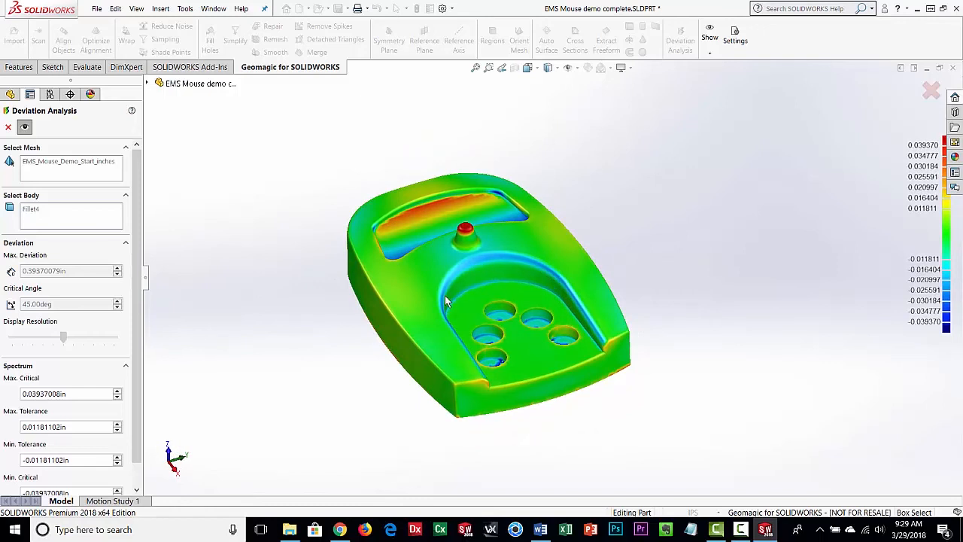
middle_drag(517, 346, 540, 358)
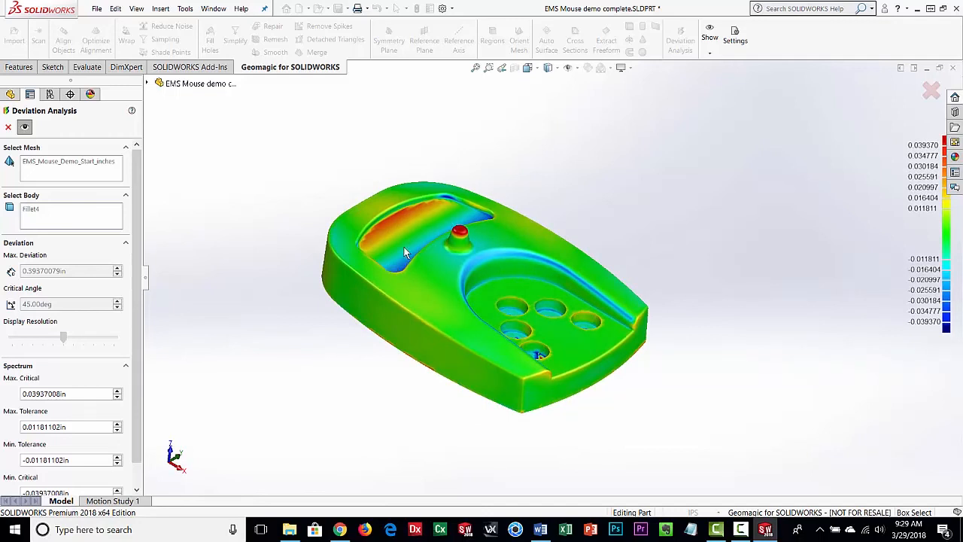
mouse_move(465, 299)
middle_down()
mouse_move(456, 260)
mouse_move(455, 301)
middle_up()
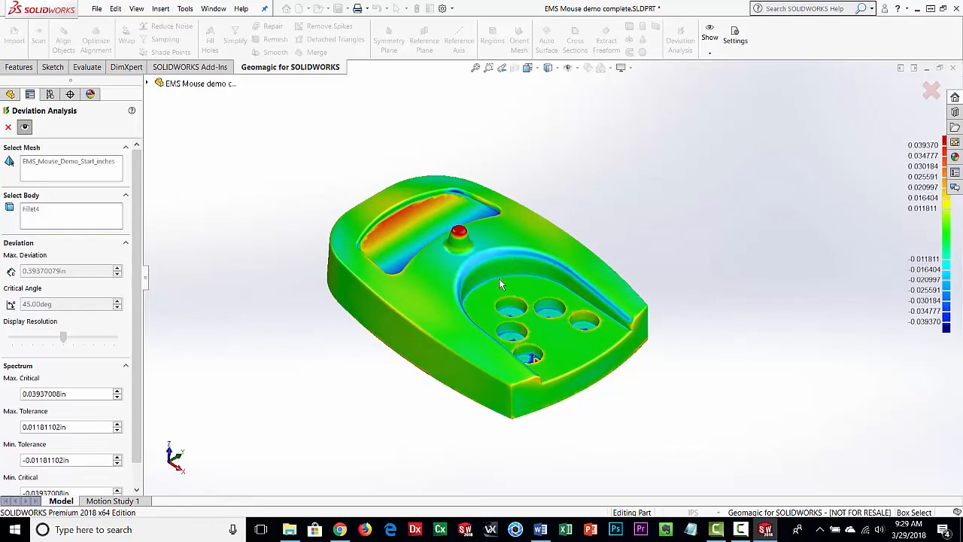
click(9, 129)
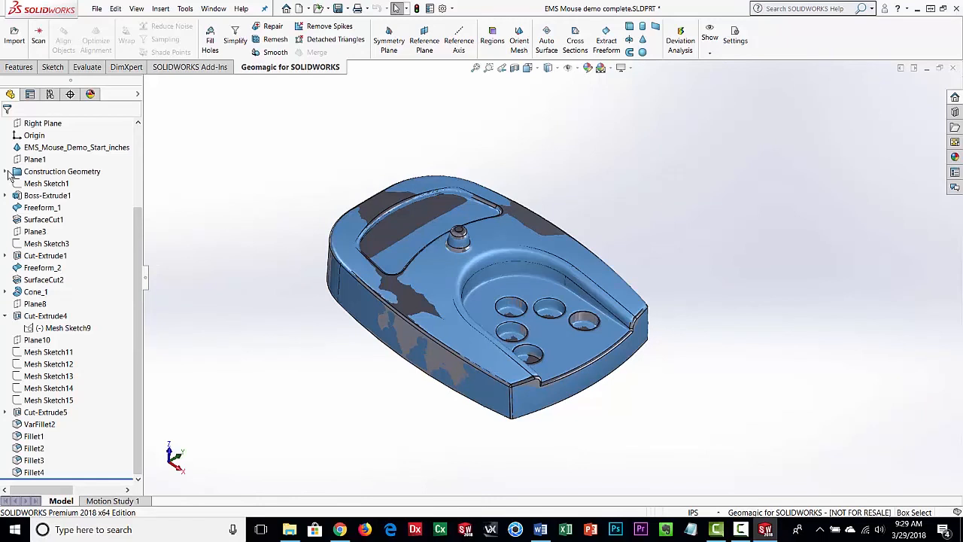
Step: Hide the EMS_Mouse_Demo_Start_inches mesh so that only the filleted solid body is displayed
click(26, 149)
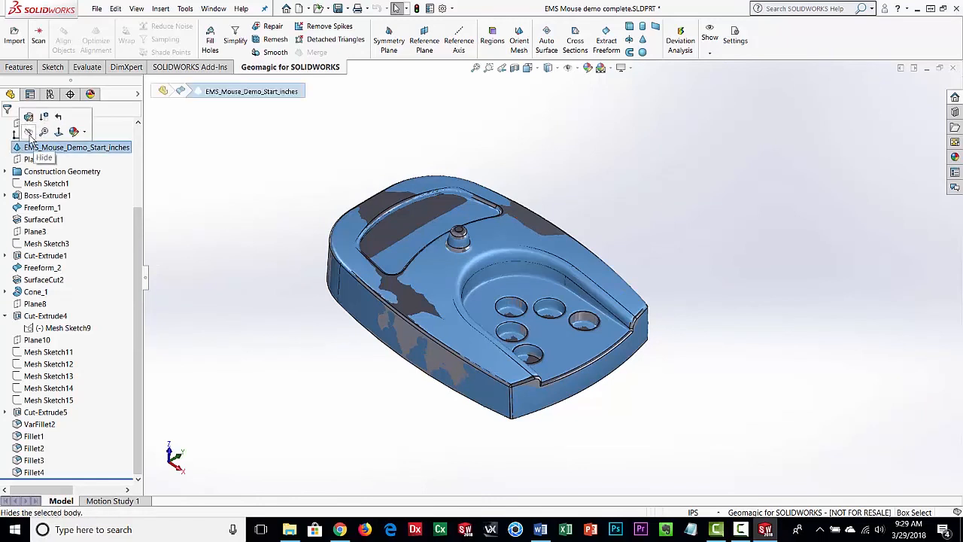
click(29, 133)
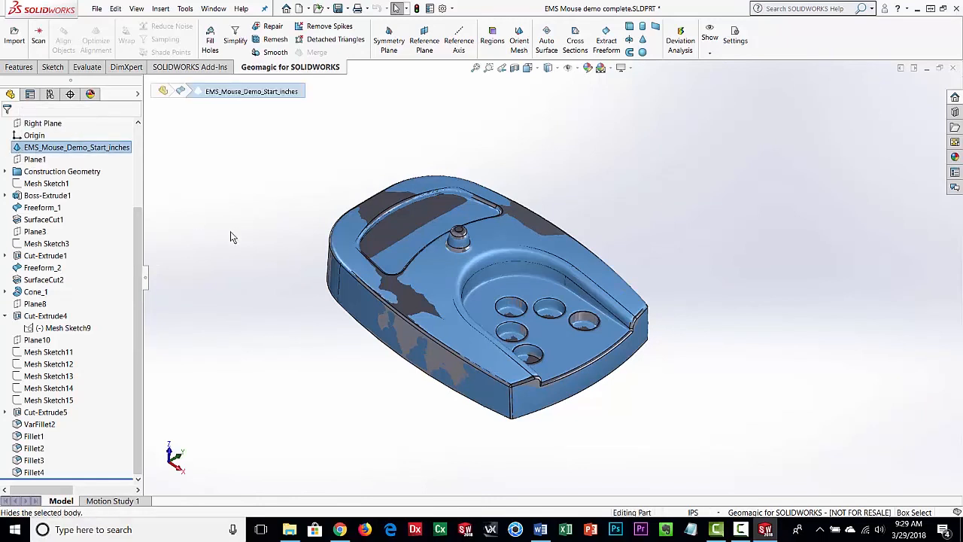
middle_drag(298, 265, 346, 334)
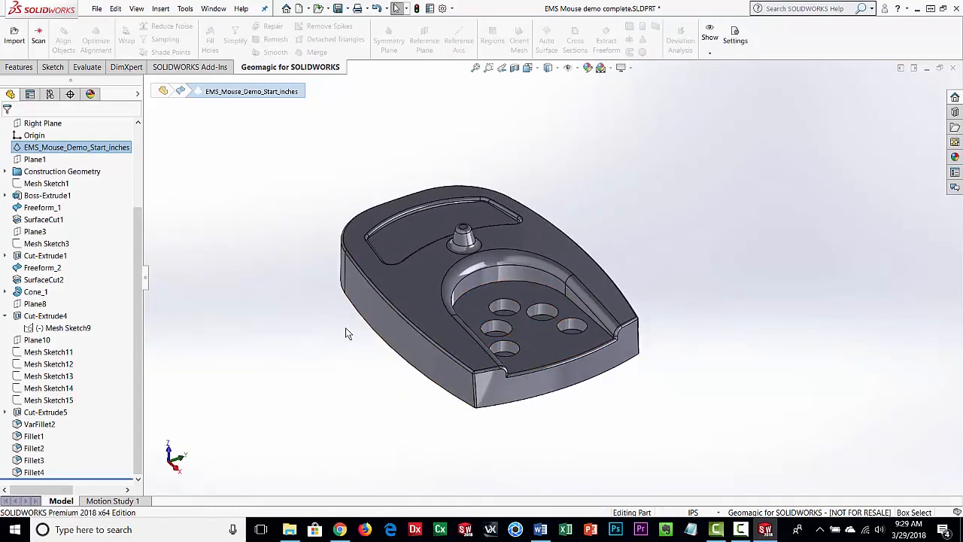